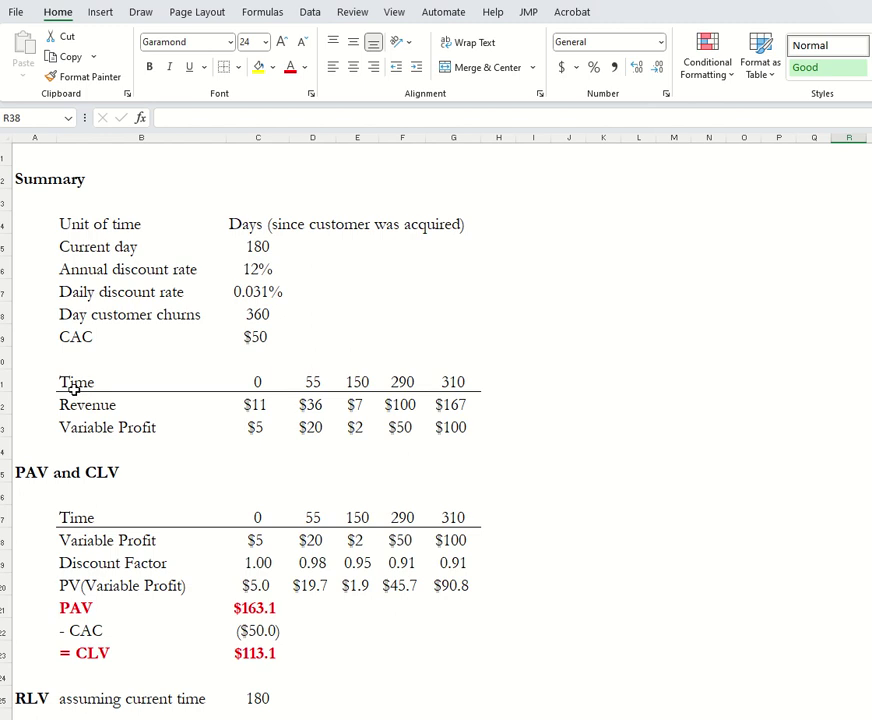
Examine the revenue, variable profit, CAC and current-time cells, comparing the purchases before and after the current day
{"action": "left_click_drag", "start_coordinate": [243, 404], "coordinate": [473, 403]}
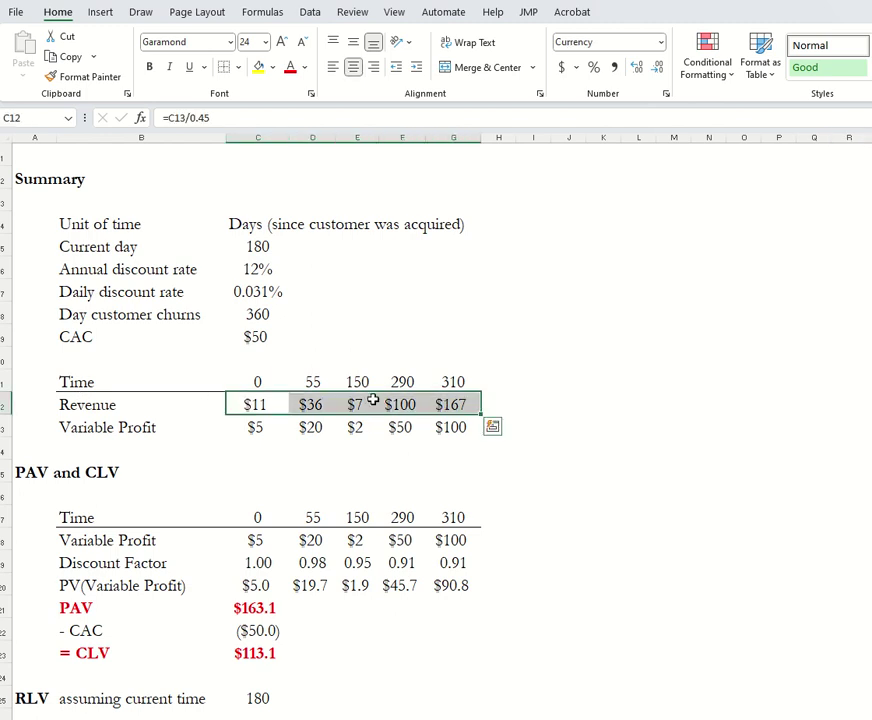
{"action": "left_click_drag", "start_coordinate": [250, 379], "coordinate": [449, 382]}
{"action": "left_click_drag", "start_coordinate": [283, 427], "coordinate": [450, 427]}
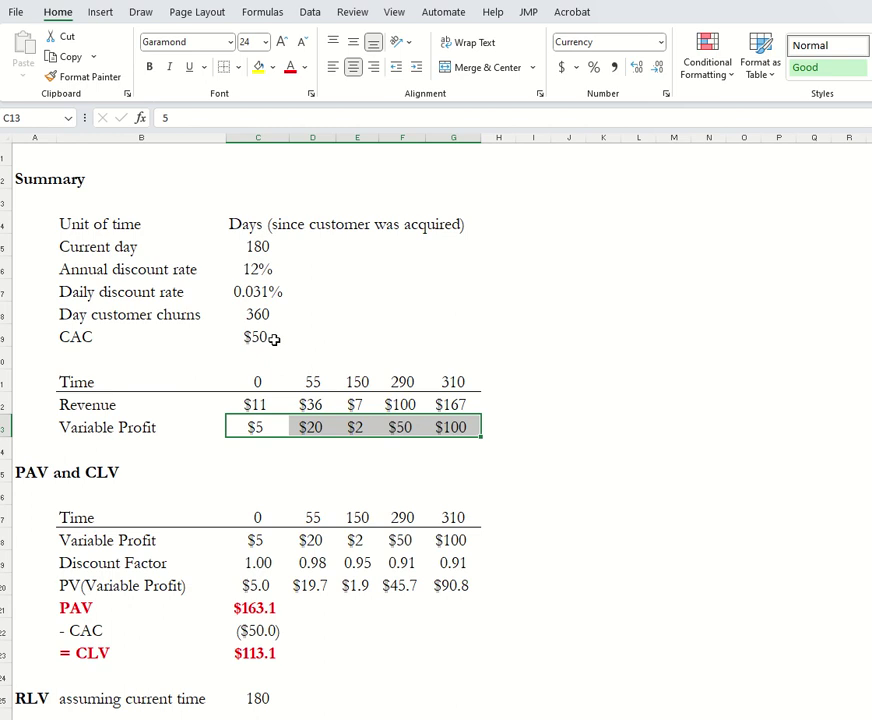
{"action": "left_click", "coordinate": [265, 339]}
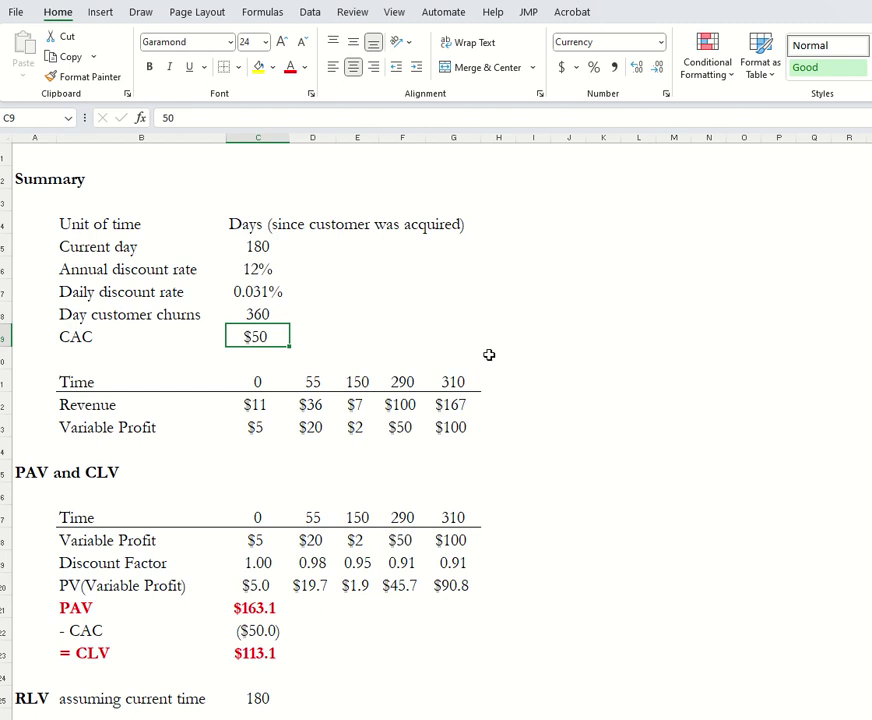
{"action": "scroll", "coordinate": [489, 354], "scroll_direction": "down", "scroll_amount": 4}
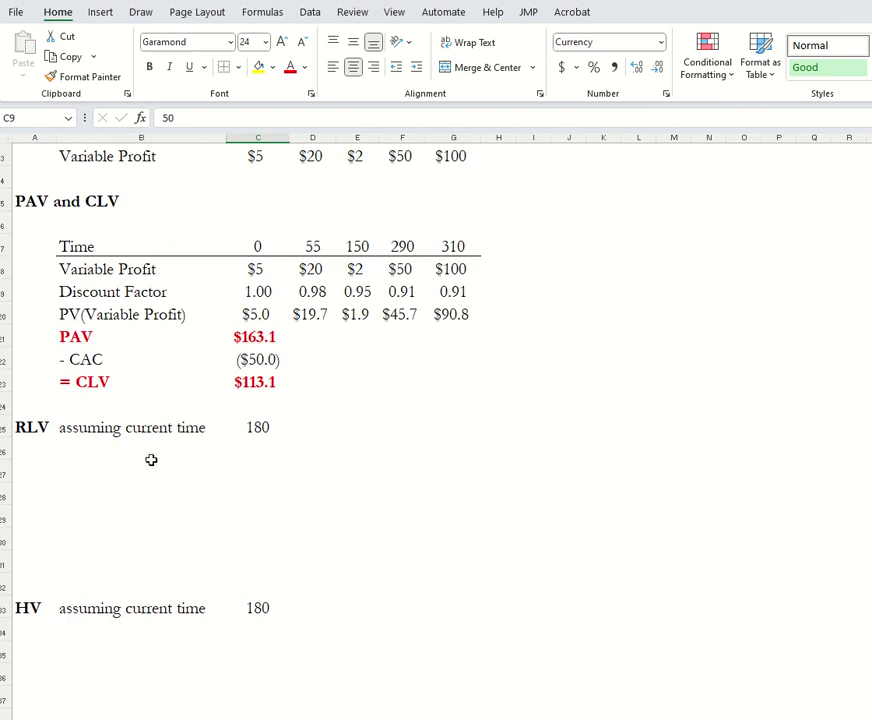
{"action": "left_click", "coordinate": [90, 466]}
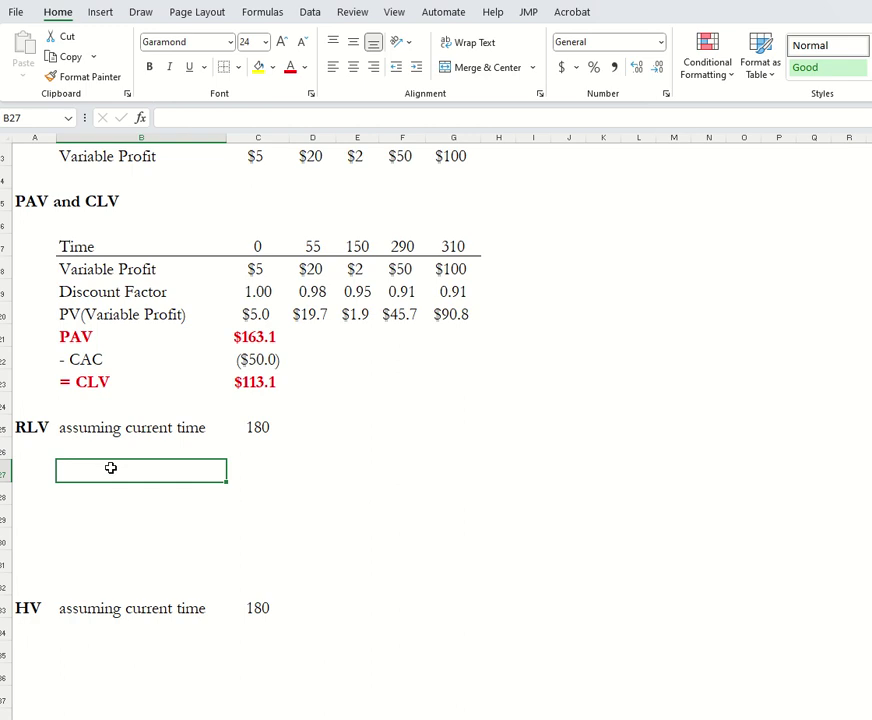
{"action": "scroll", "coordinate": [114, 467], "scroll_direction": "up", "scroll_amount": 4}
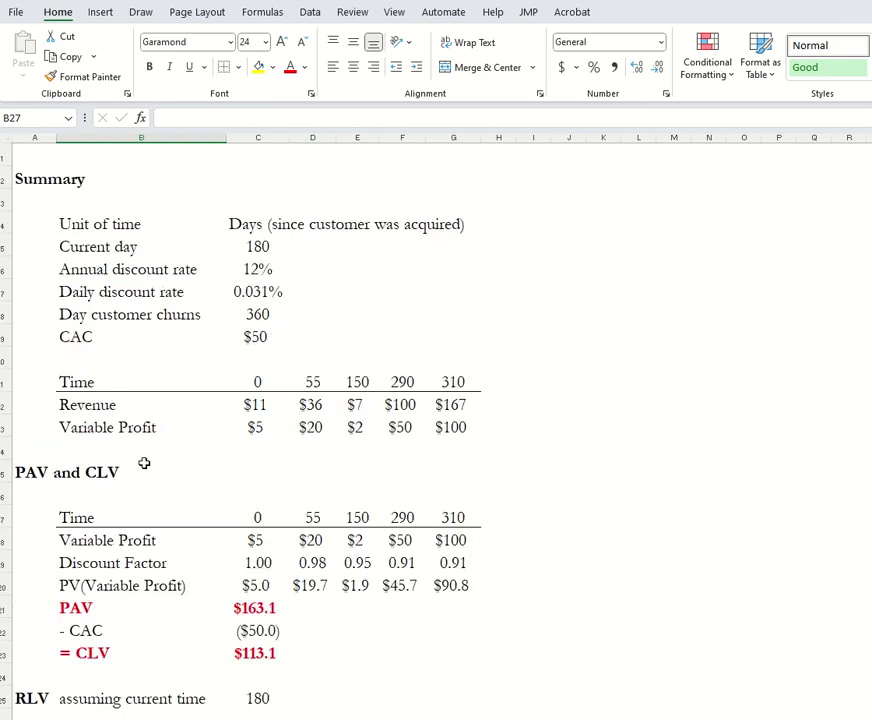
{"action": "left_click", "coordinate": [255, 690]}
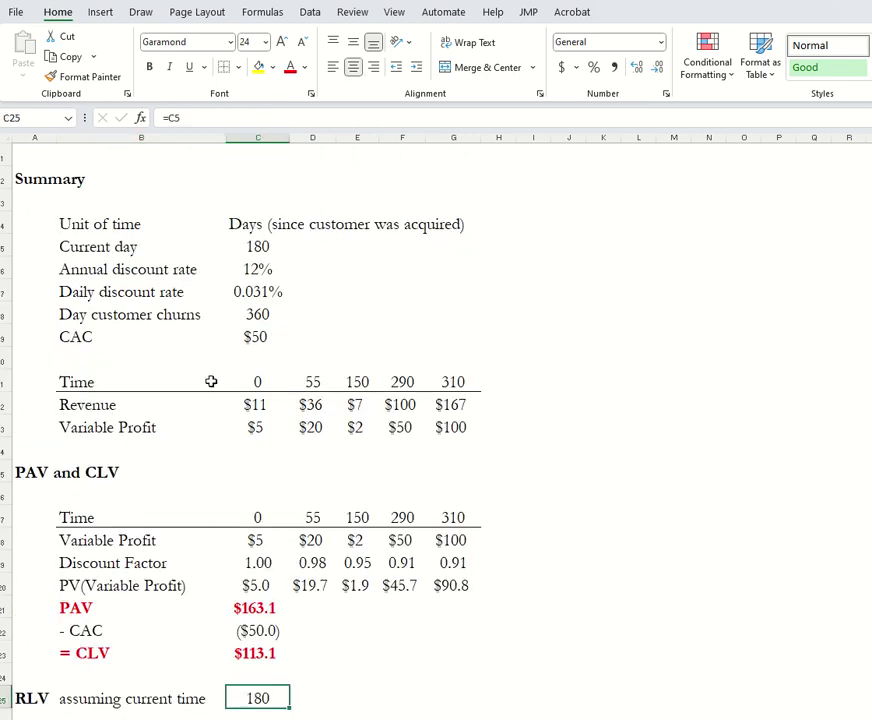
{"action": "key", "text": "F2"}
{"action": "key", "text": "Escape"}
{"action": "left_click_drag", "start_coordinate": [400, 380], "coordinate": [453, 420]}
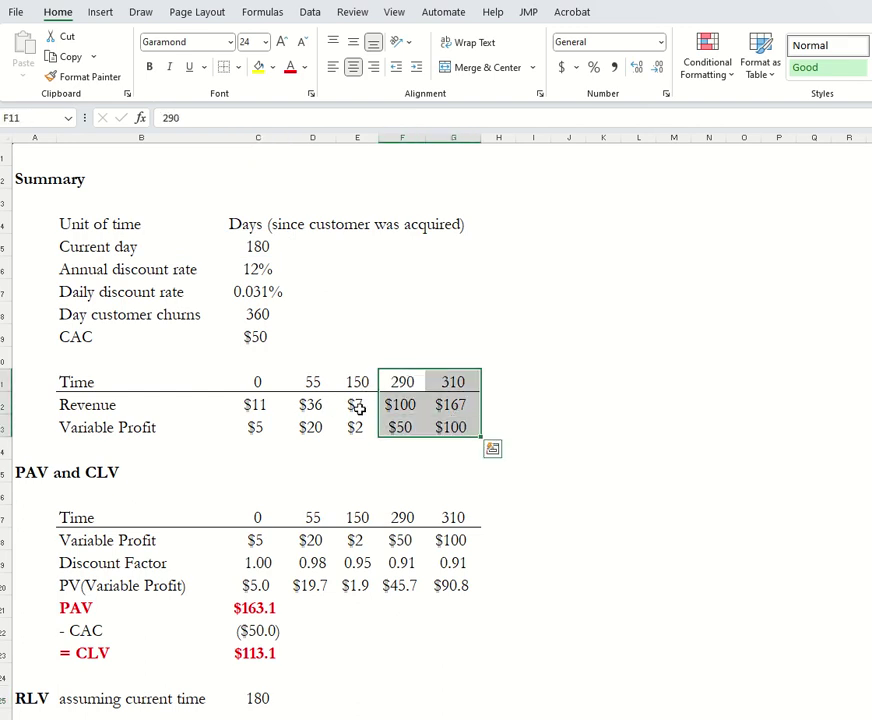
{"action": "left_click_drag", "start_coordinate": [260, 381], "coordinate": [346, 418]}
{"action": "scroll", "coordinate": [298, 405], "scroll_direction": "down", "scroll_amount": 3}
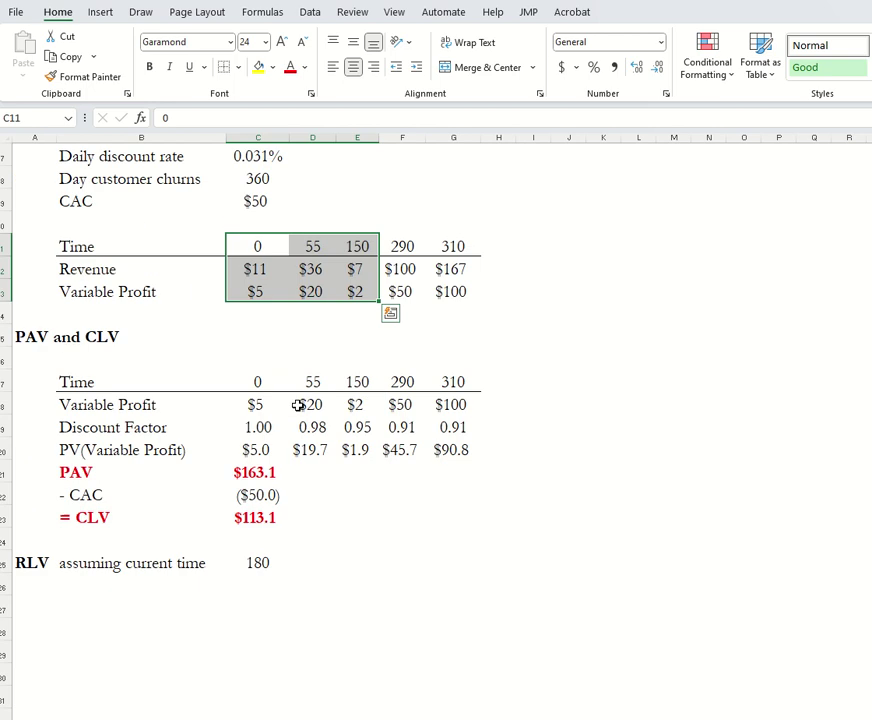
Label cell B26 in the RLV section as "Time to now"
{"action": "left_click", "coordinate": [87, 545]}
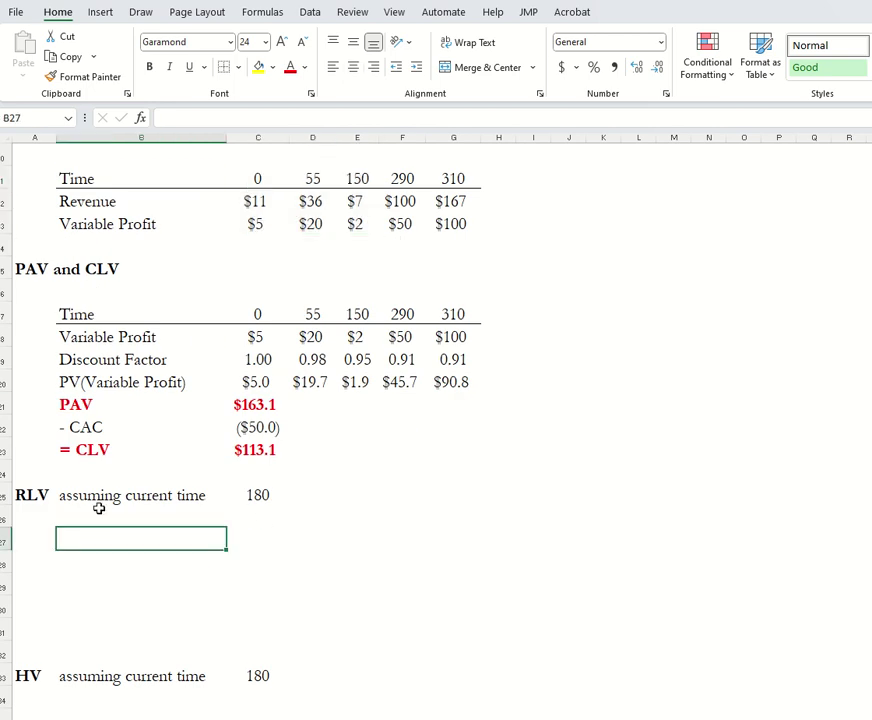
{"action": "type", "text": "Time"}
{"action": "key", "text": "Escape"}
{"action": "left_click", "coordinate": [99, 508]}
{"action": "type", "text": "Time fro"}
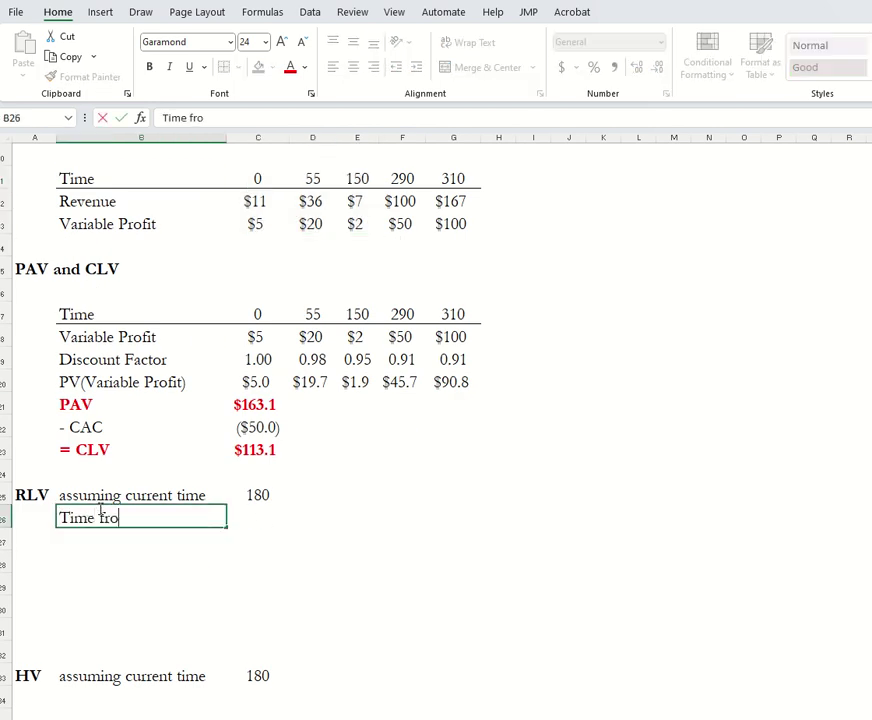
{"action": "type", "text": "m"}
{"action": "type", "text": "to now"}
{"action": "key", "text": "Tab"}
{"action": "key", "text": "Tab"}
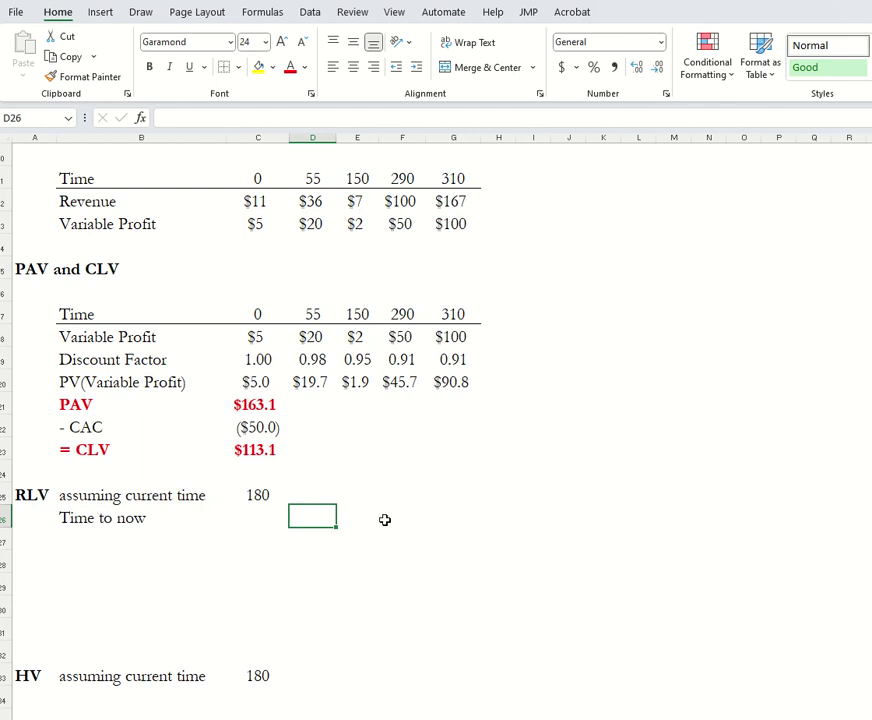
Calculate the time to now in F26 as =F17-$C$25 and copy the formula to G26
{"action": "left_click", "coordinate": [385, 518]}
{"action": "type", "text": "="}
{"action": "left_click", "coordinate": [399, 315]}
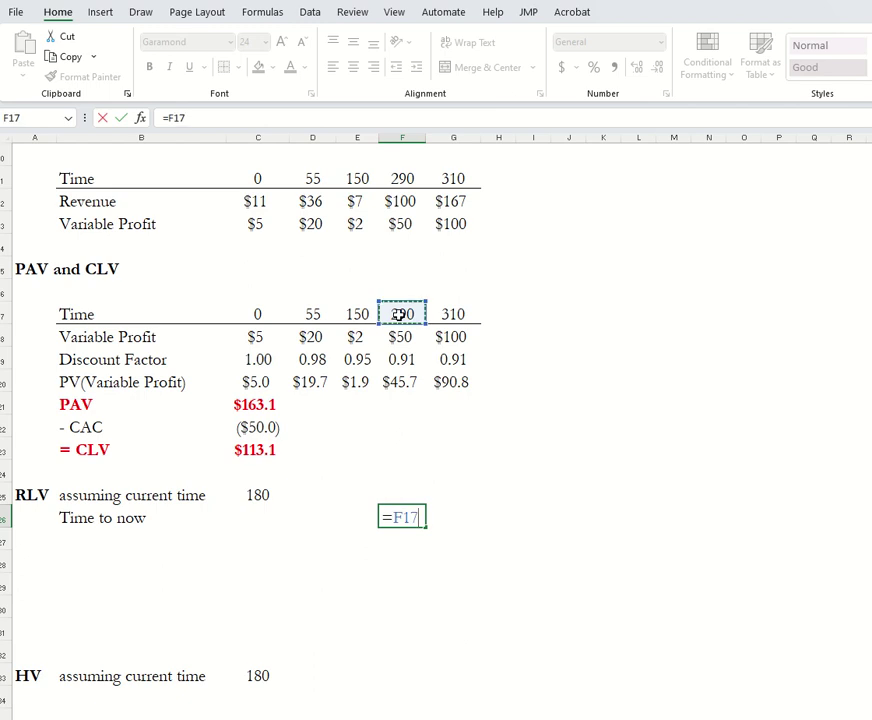
{"action": "type", "text": "-"}
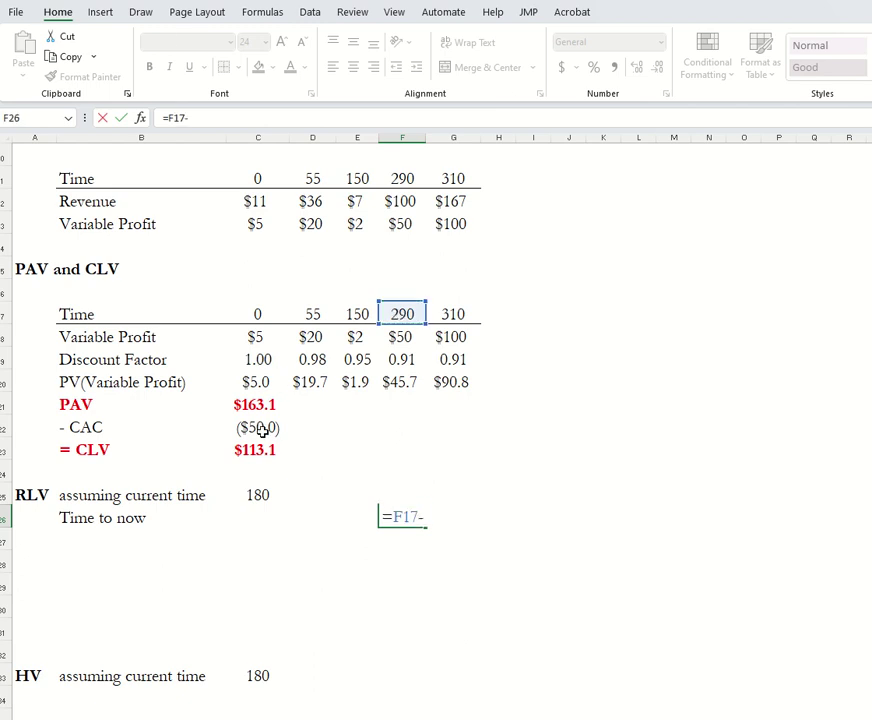
{"action": "left_click", "coordinate": [259, 496]}
{"action": "key", "text": "F4"}
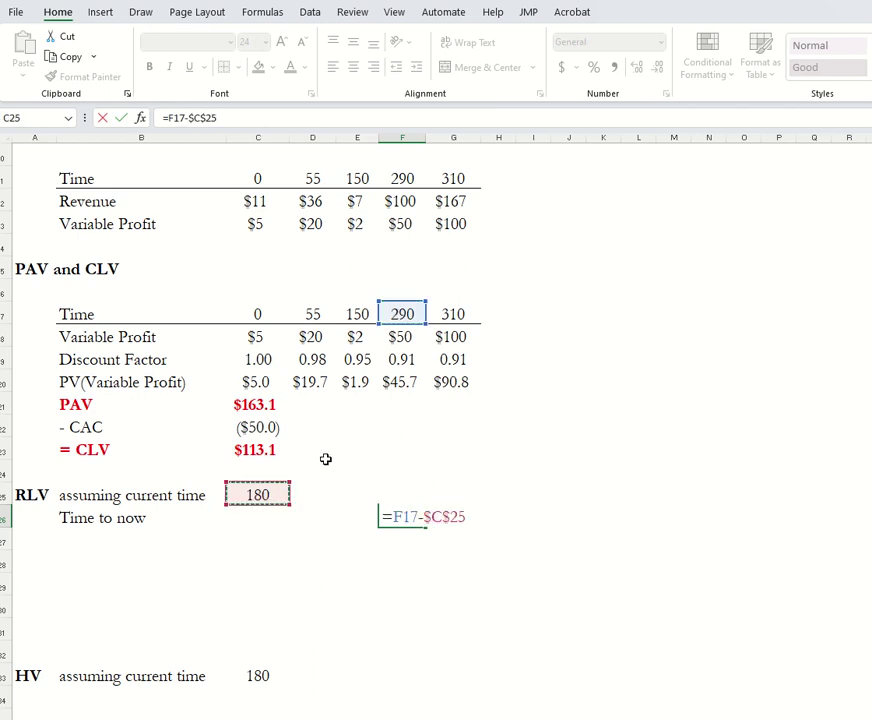
{"action": "key", "text": "Return"}
{"action": "key", "text": "Up"}
{"action": "key", "text": "ctrl+c"}
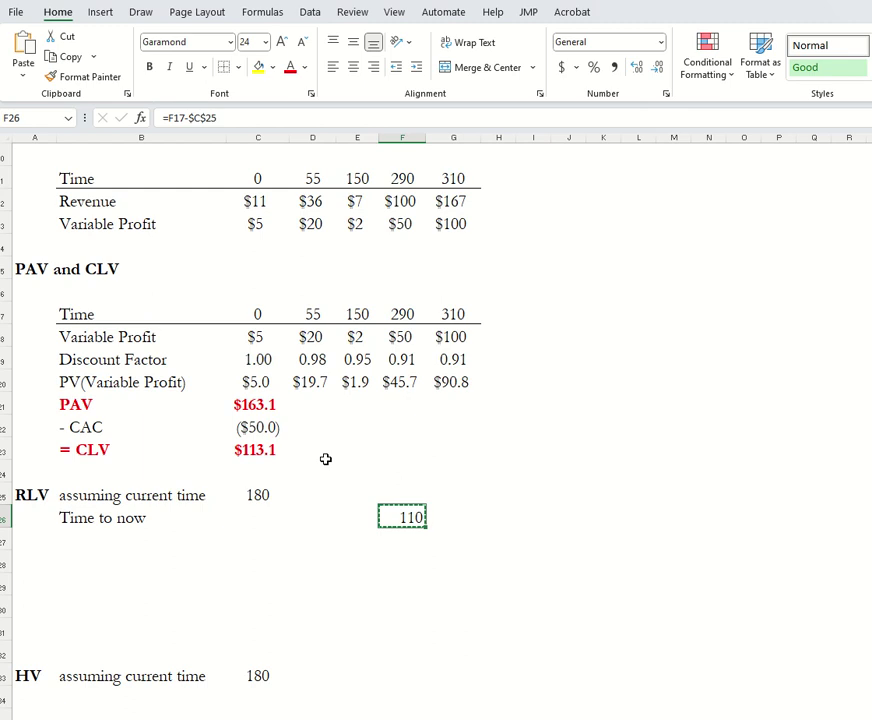
{"action": "key", "text": "Right"}
{"action": "key", "text": "ctrl+v"}
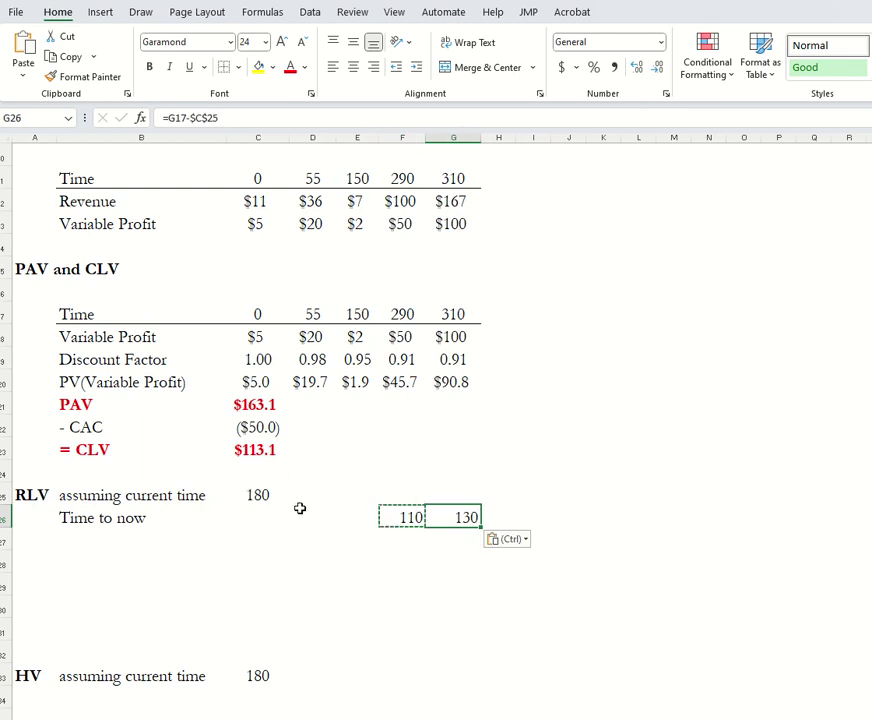
Change the font colour of the empty RLV cells B27:G31 to black
{"action": "left_click", "coordinate": [91, 539]}
{"action": "type", "text": "V"}
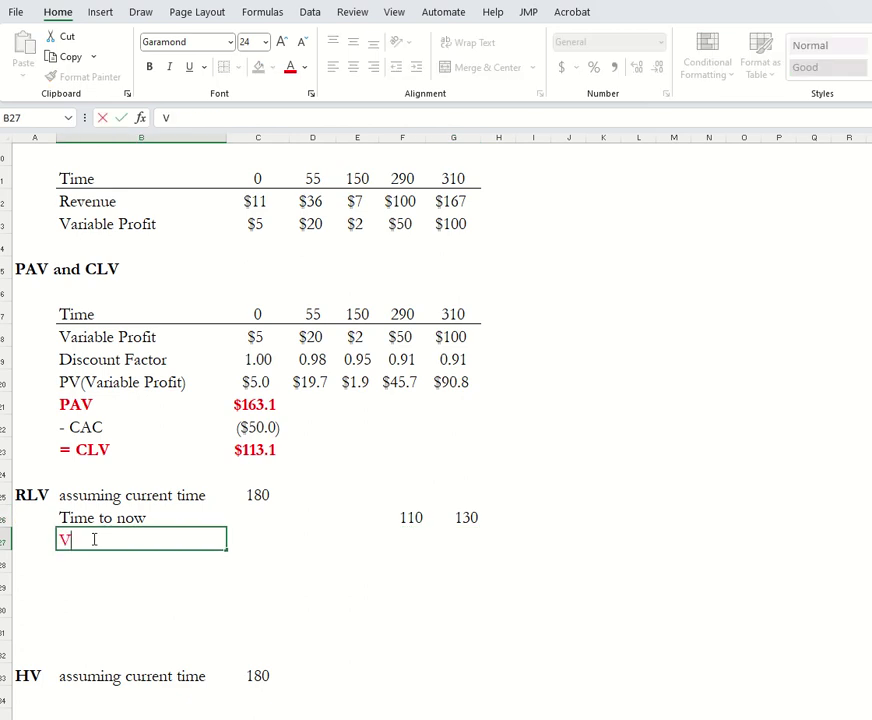
{"action": "key", "text": "Escape"}
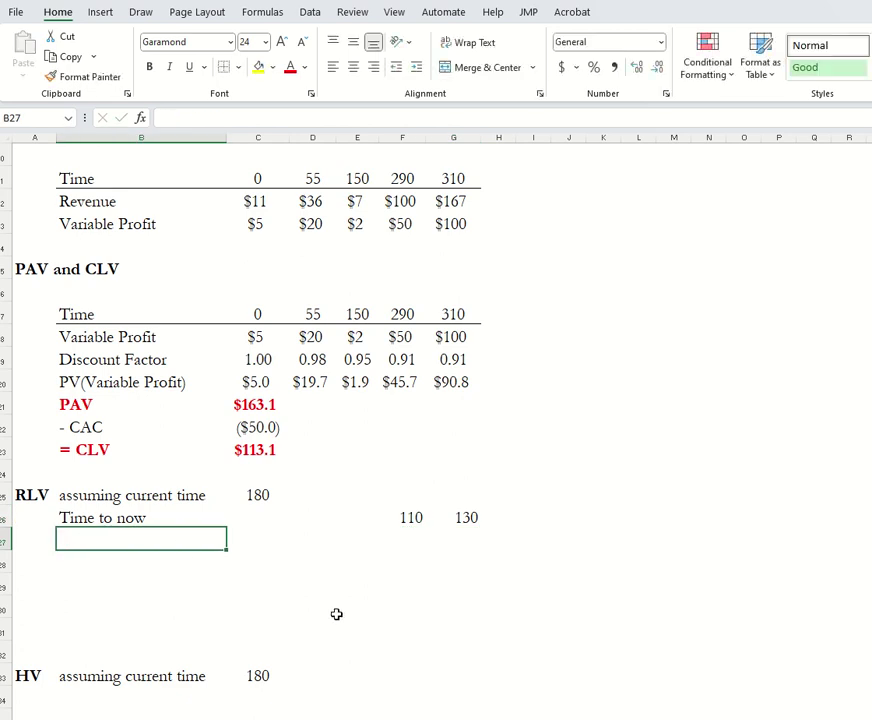
{"action": "left_click", "coordinate": [461, 625], "text": "shift"}
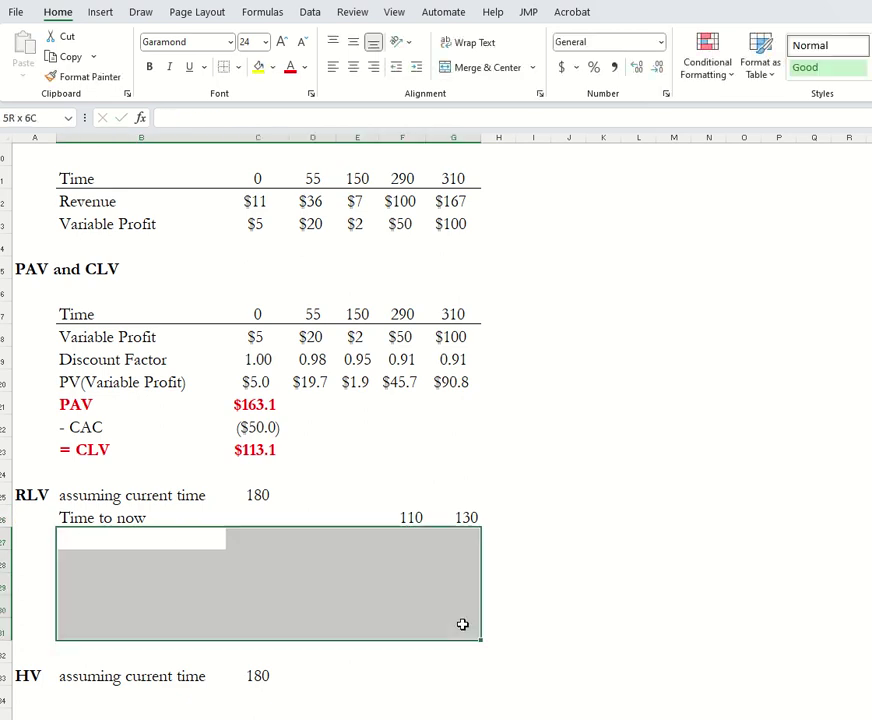
{"action": "left_click", "coordinate": [308, 67]}
{"action": "left_click", "coordinate": [318, 88]}
Add the row labels "Variable Profit" in B27 and "Discount Factor" in B28
{"action": "left_click", "coordinate": [103, 537]}
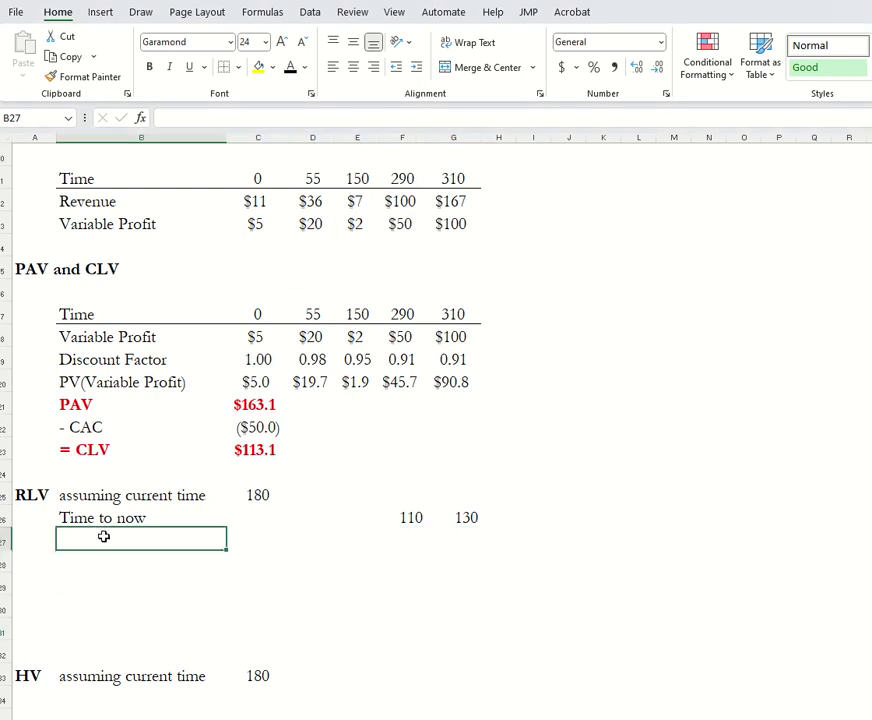
{"action": "type", "text": "V"}
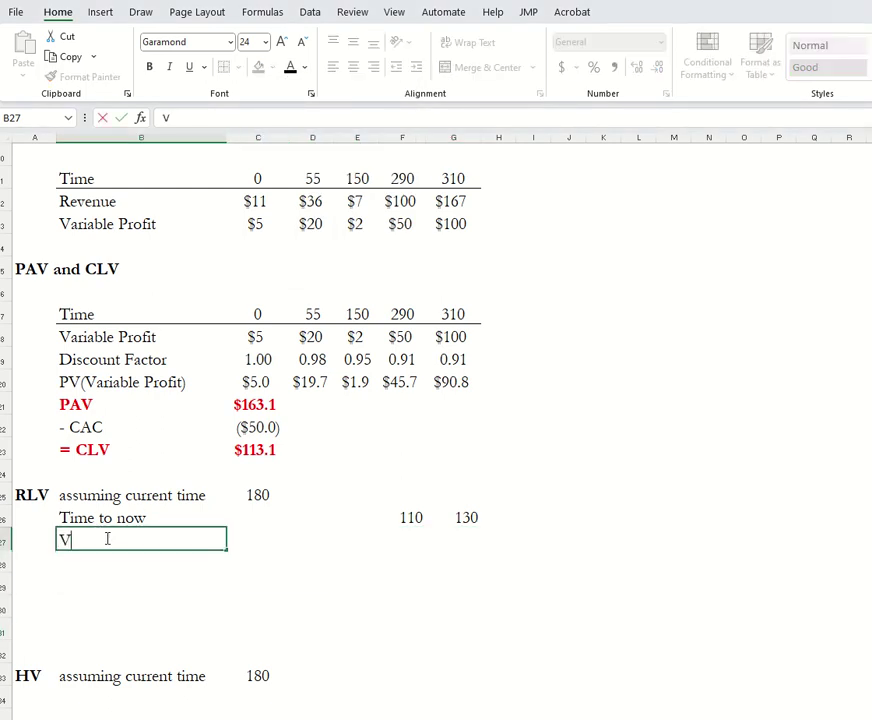
{"action": "type", "text": "ariable P"}
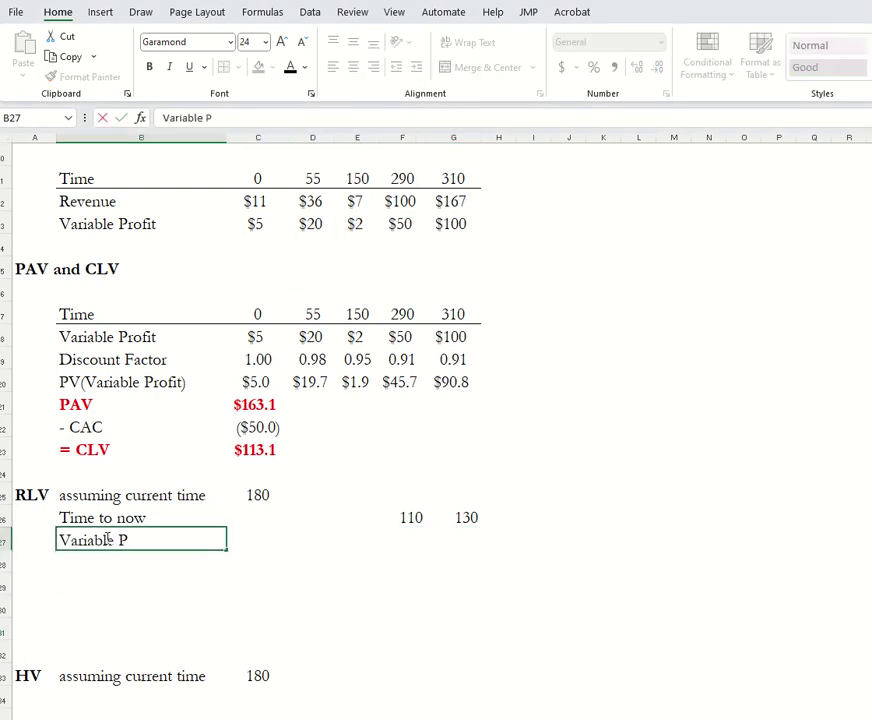
{"action": "type", "text": "rofit"}
{"action": "key", "text": "Return"}
{"action": "type", "text": "Discount"}
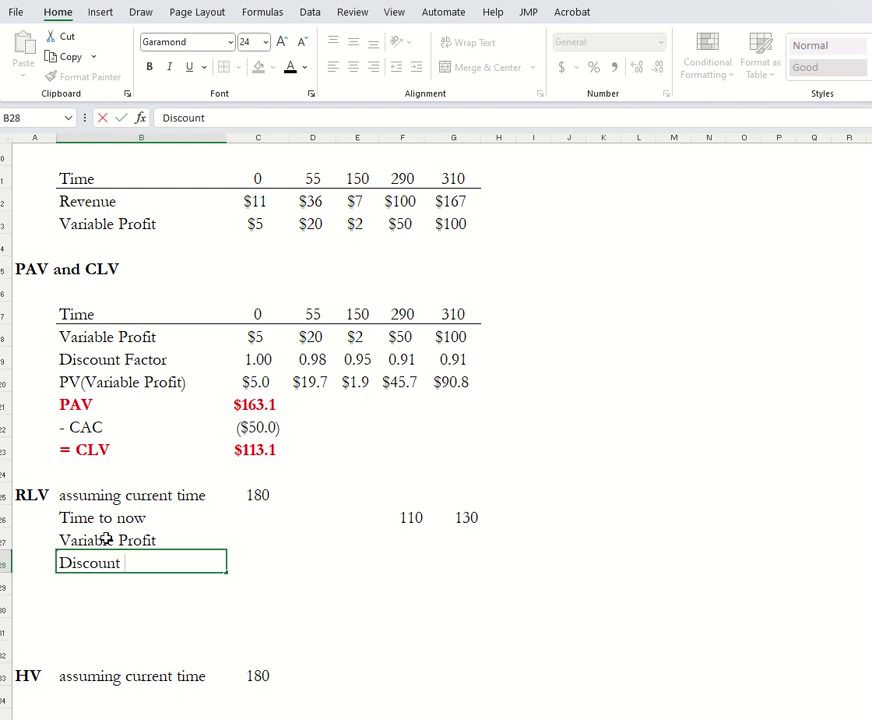
{"action": "type", "text": " f"}
{"action": "key", "text": "BackSpace"}
{"action": "type", "text": "Factor"}
{"action": "key", "text": "Return"}
Label cell B29 as "PV(Variable Profit)"
{"action": "type", "text": "P(V"}
{"action": "key", "text": "BackSpace"}
{"action": "key", "text": "BackSpace"}
{"action": "type", "text": "V("}
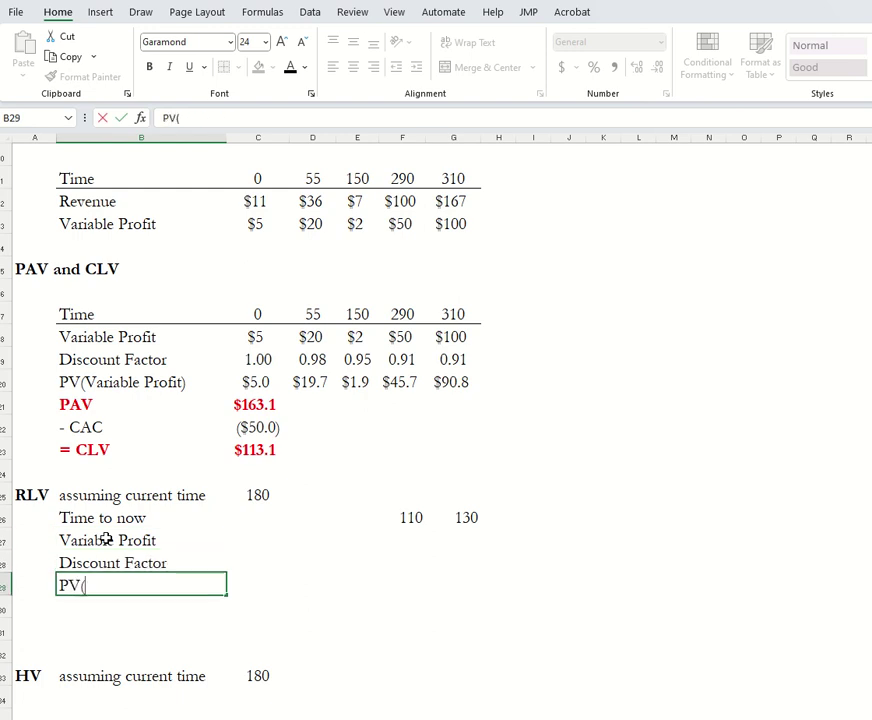
{"action": "type", "text": "Variable Profit"}
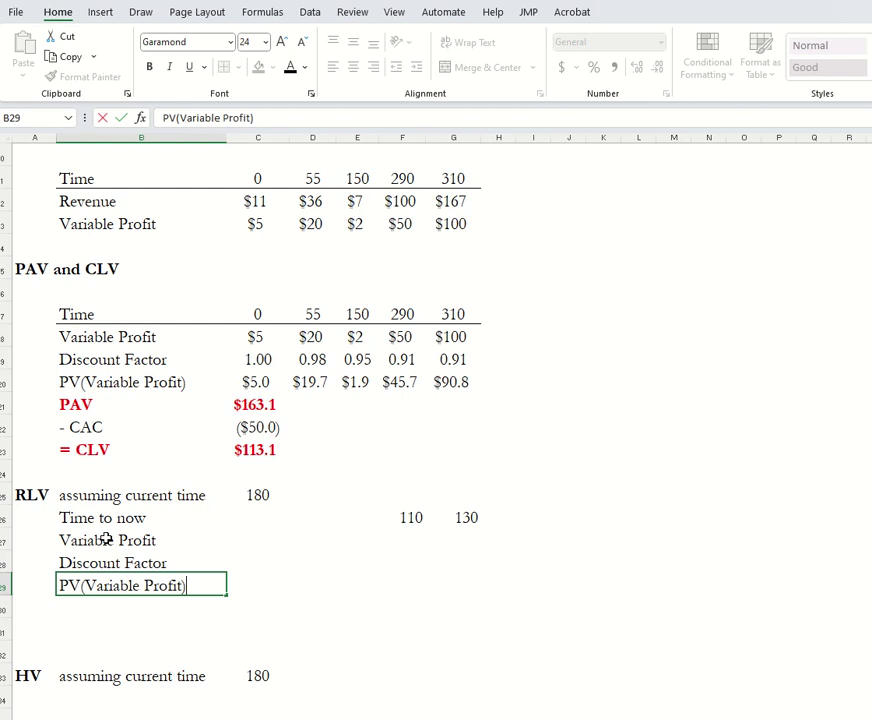
{"action": "key", "text": "Return"}
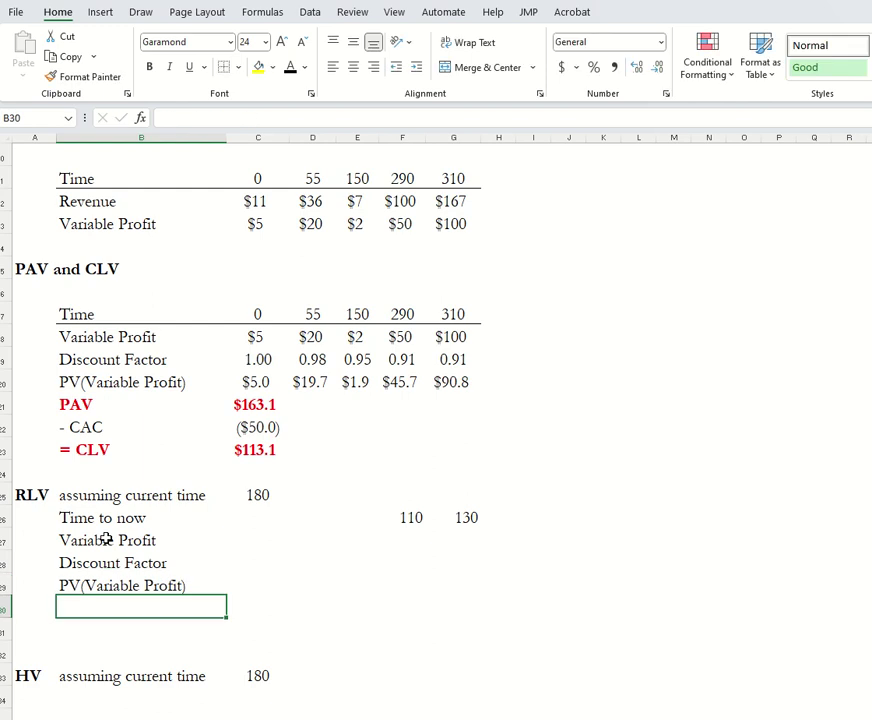
Link the RLV variable profits to the PAV table, with =F18 in F27 and =G18 in G27
{"action": "left_click", "coordinate": [416, 538]}
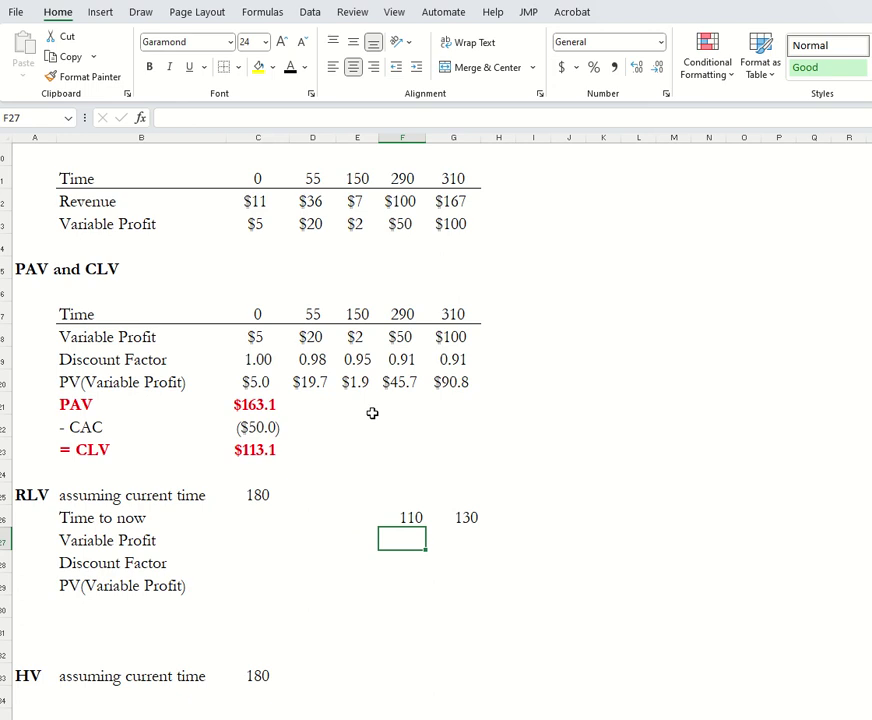
{"action": "type", "text": "="}
{"action": "left_click", "coordinate": [400, 337]}
{"action": "key", "text": "Return"}
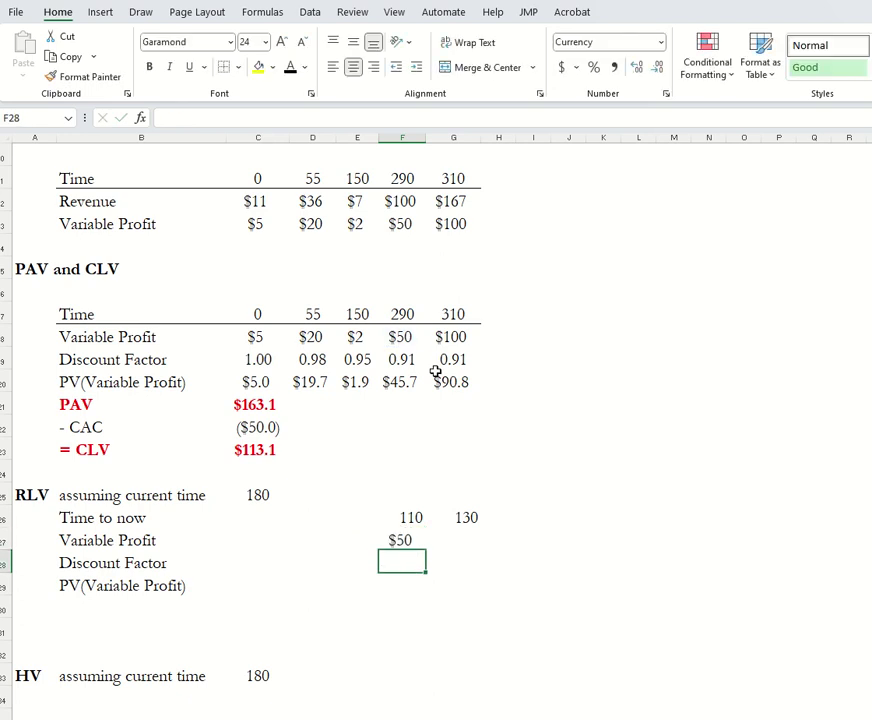
{"action": "key", "text": "Up"}
{"action": "key", "text": "Right"}
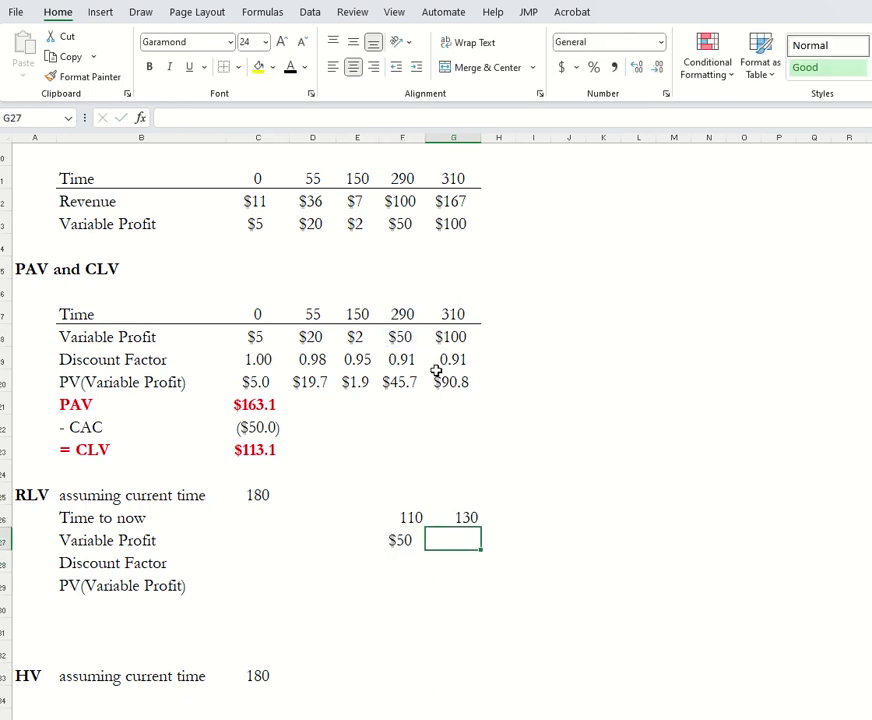
{"action": "type", "text": "="}
{"action": "left_click", "coordinate": [453, 337]}
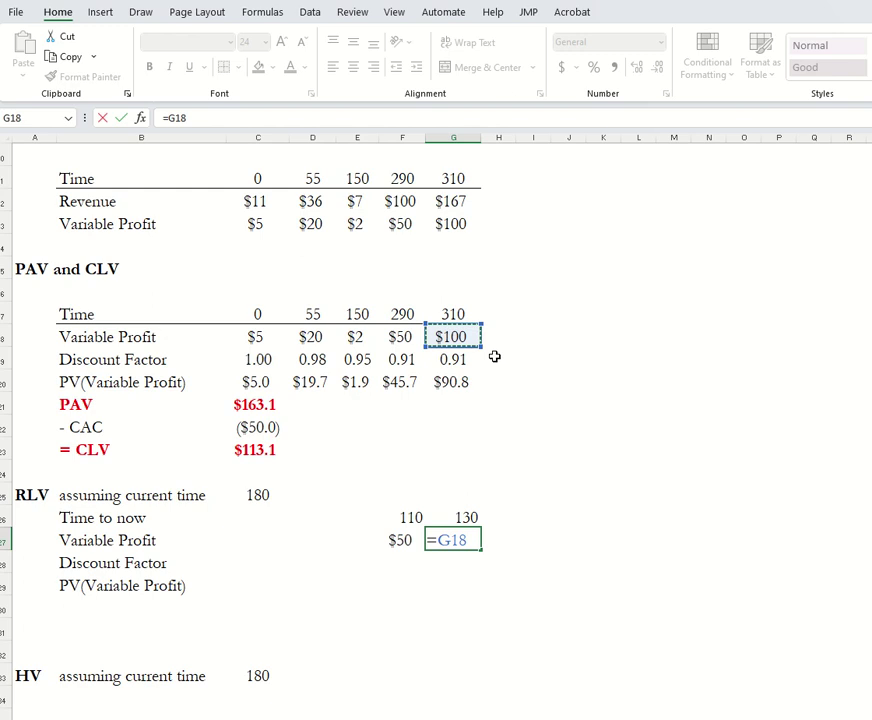
{"action": "key", "text": "Return"}
Enter the discount factor formula =(1/(1+$C$7))^F26 in F28, with an absolute reference to the daily discount rate
{"action": "left_click", "coordinate": [408, 558]}
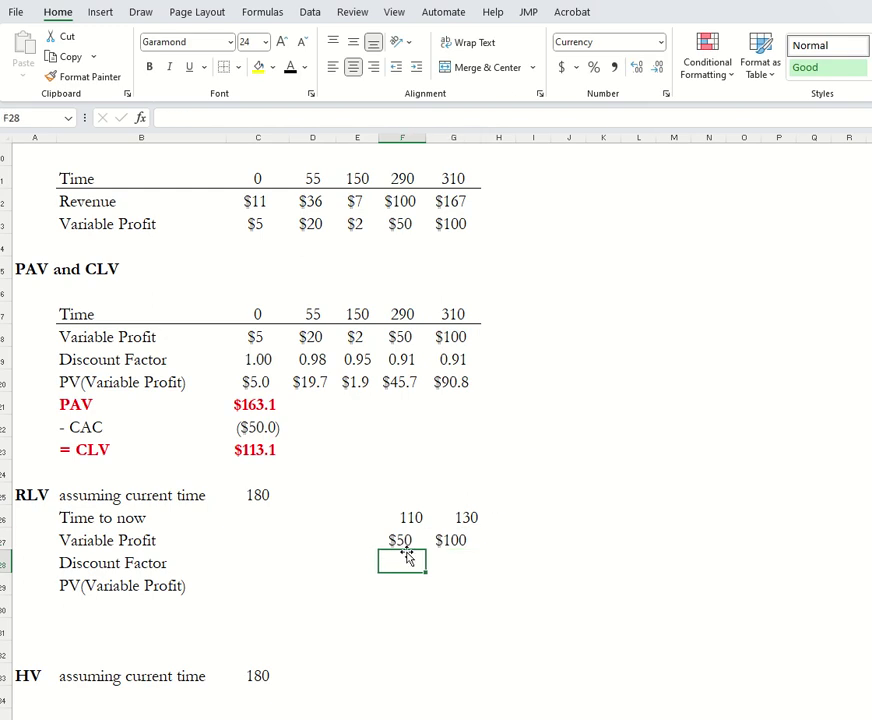
{"action": "type", "text": "="}
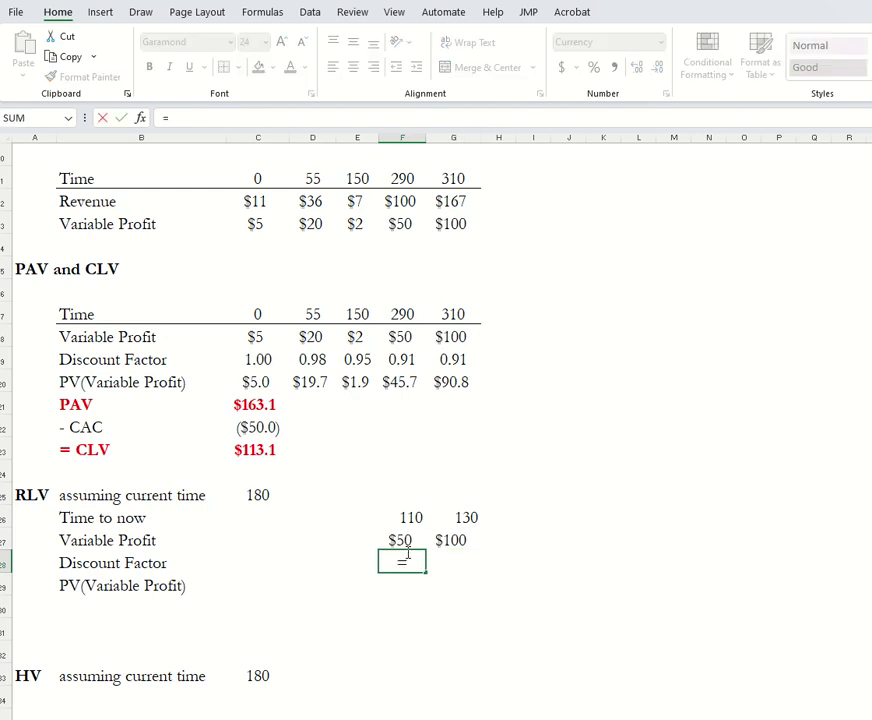
{"action": "type", "text": "(1/(1+"}
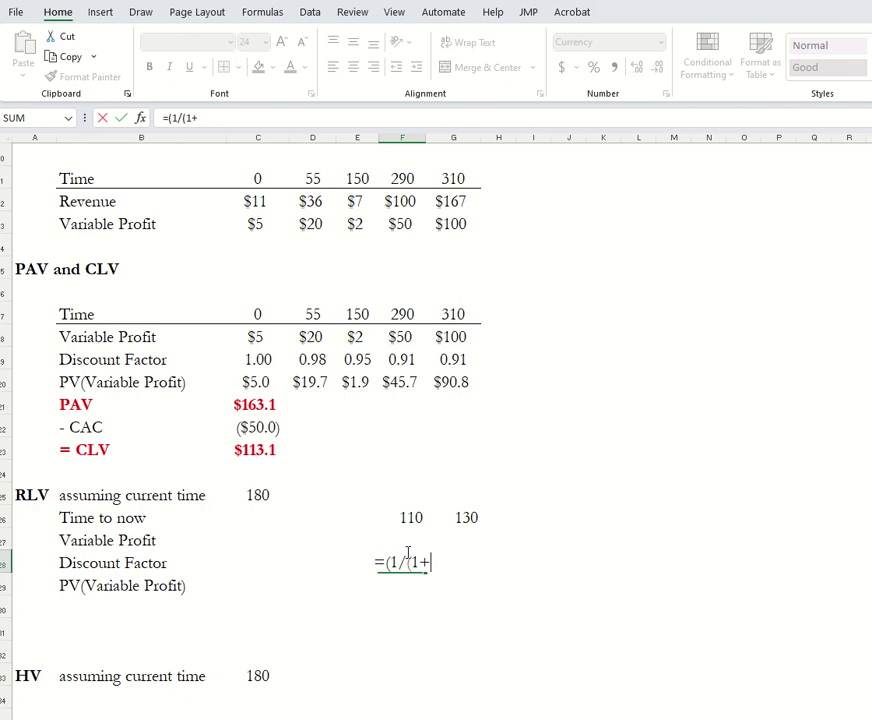
{"action": "scroll", "coordinate": [407, 552], "scroll_direction": "up", "scroll_amount": 3}
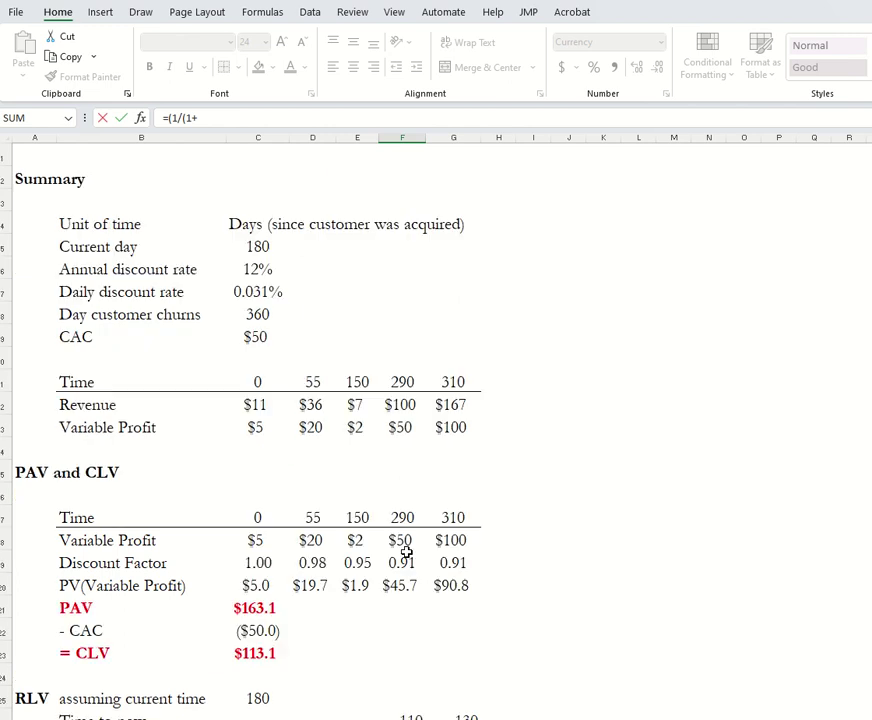
{"action": "left_click", "coordinate": [259, 292]}
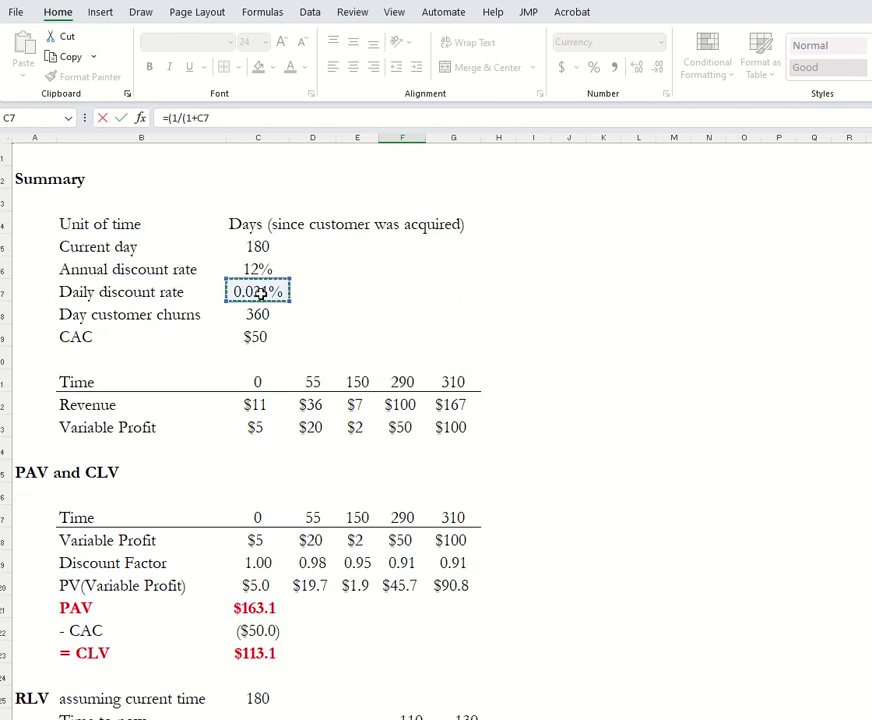
{"action": "key", "text": "F4"}
{"action": "scroll", "coordinate": [260, 292], "scroll_direction": "down", "scroll_amount": 5}
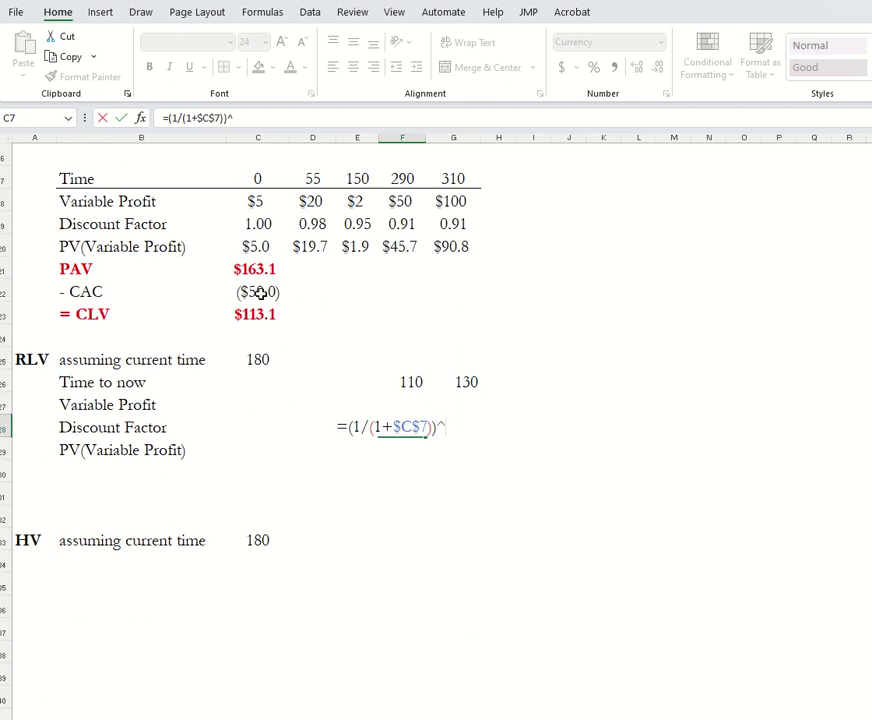
{"action": "type", "text": "))^"}
{"action": "left_click", "coordinate": [407, 382]}
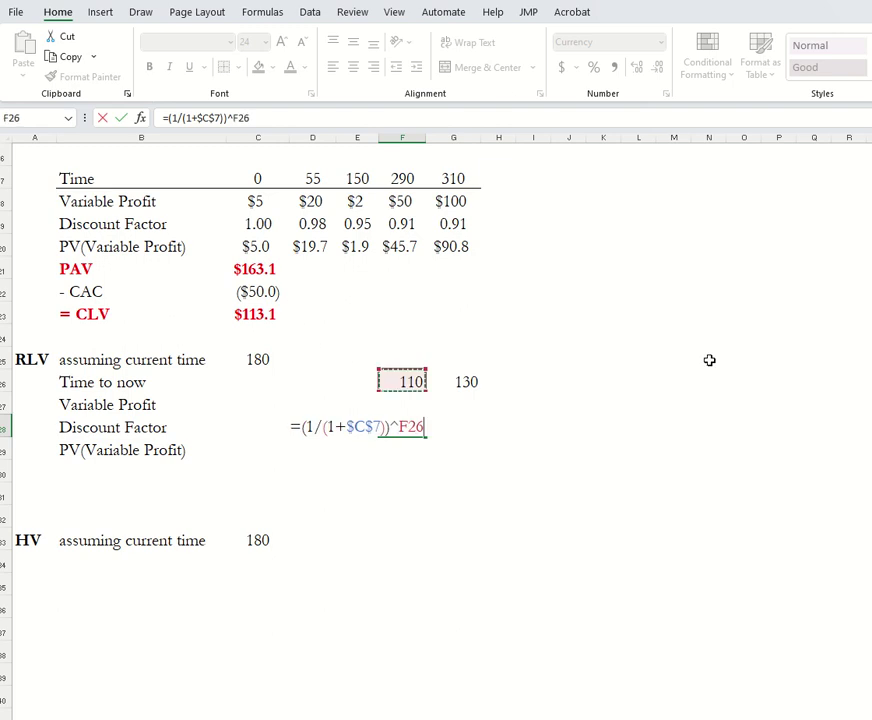
{"action": "key", "text": "Tab"}
Copy the discount factor formula from F28 into G28
{"action": "left_click", "coordinate": [409, 426]}
{"action": "key", "text": "ctrl+c"}
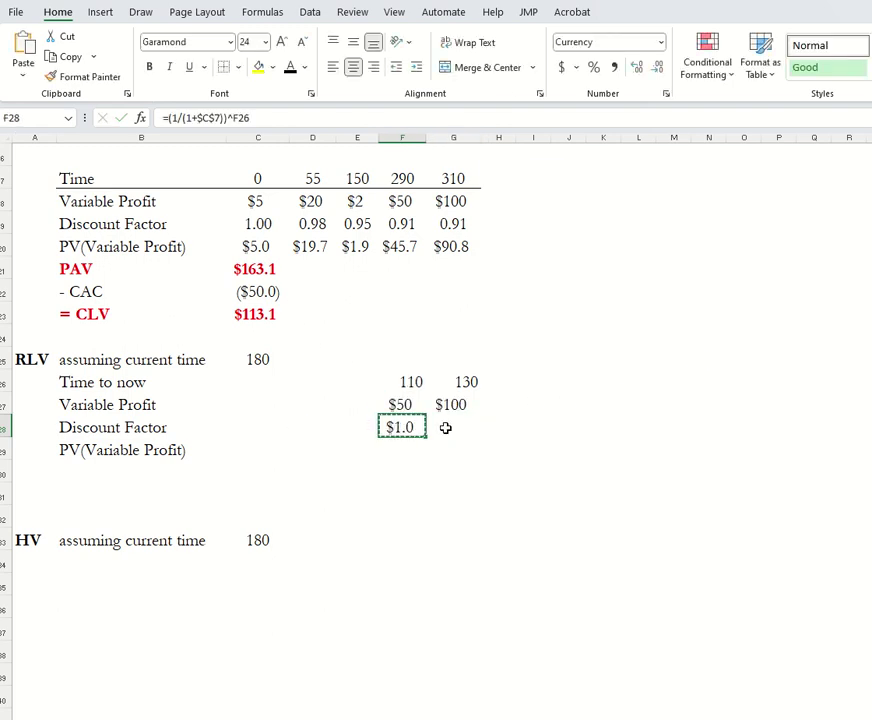
{"action": "left_click", "coordinate": [446, 427]}
{"action": "key", "text": "ctrl+v"}
Format the discount factors in F28:G28 as Number with 2 decimal places
{"action": "left_click_drag", "start_coordinate": [422, 430], "coordinate": [438, 427]}
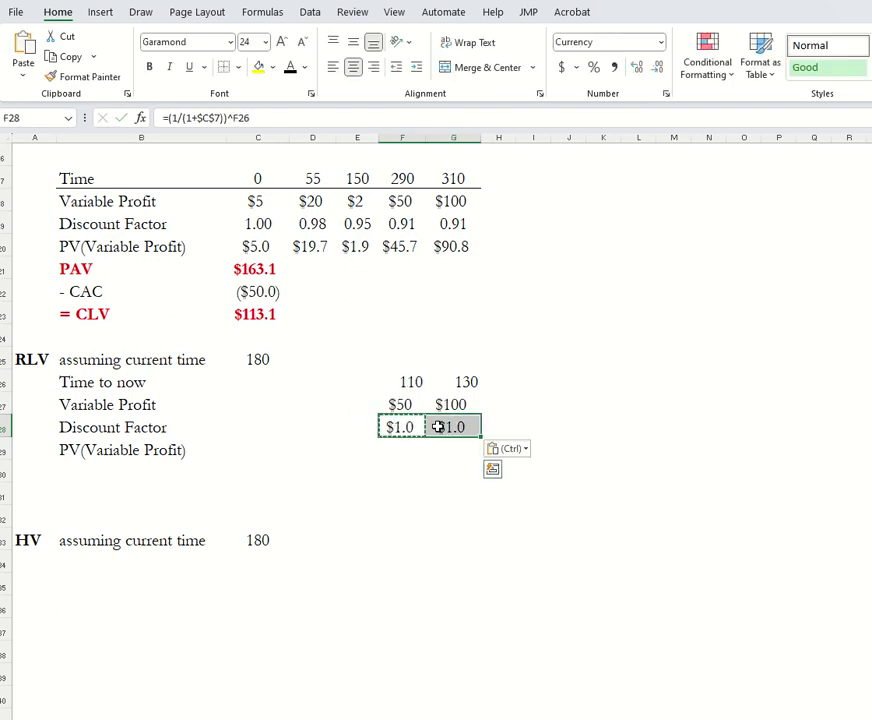
{"action": "key", "text": "ctrl+1"}
{"action": "left_click", "coordinate": [469, 364]}
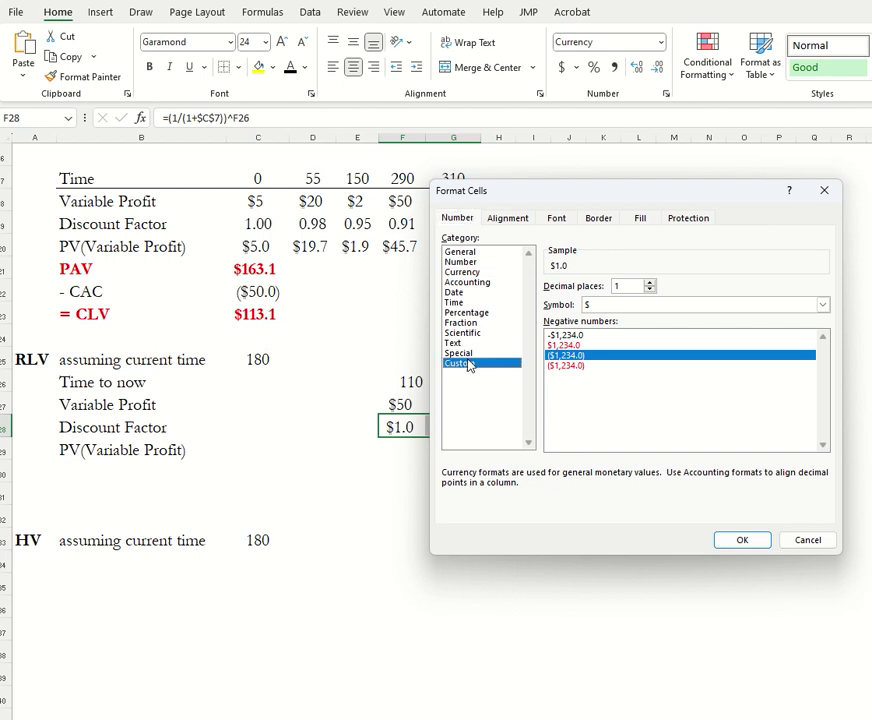
{"action": "left_click", "coordinate": [460, 262]}
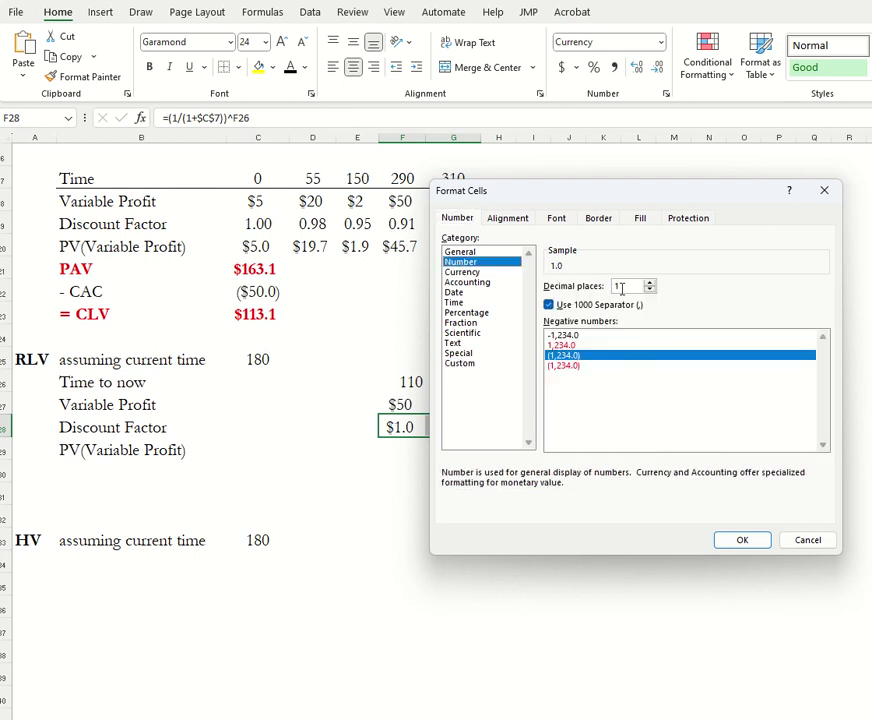
{"action": "type", "text": "2"}
{"action": "left_click", "coordinate": [742, 540]}
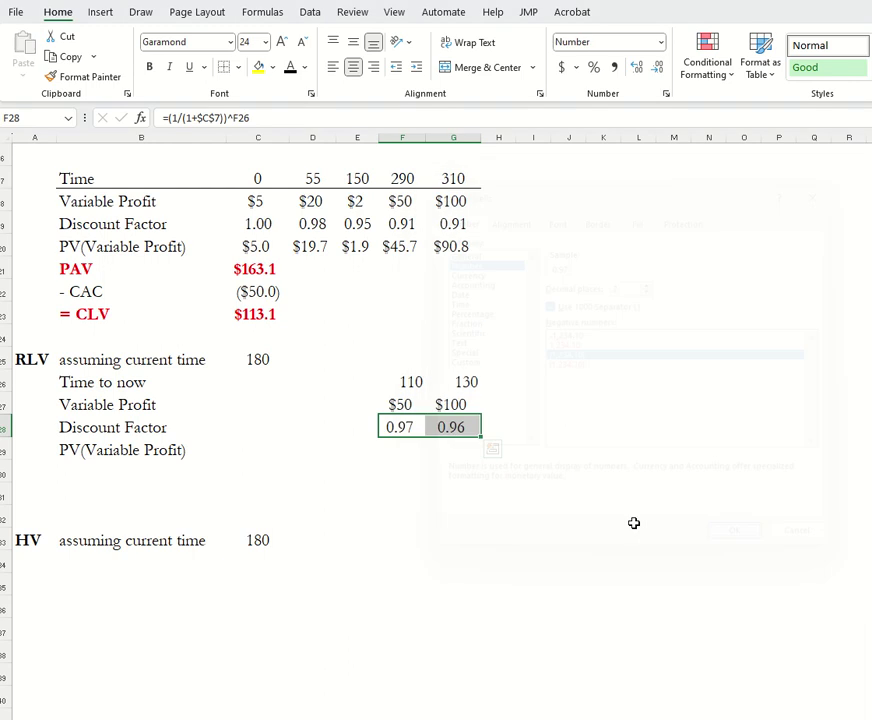
Calculate the present value of the variable profit in F29 with the formula =F27*F28
{"action": "left_click", "coordinate": [392, 452]}
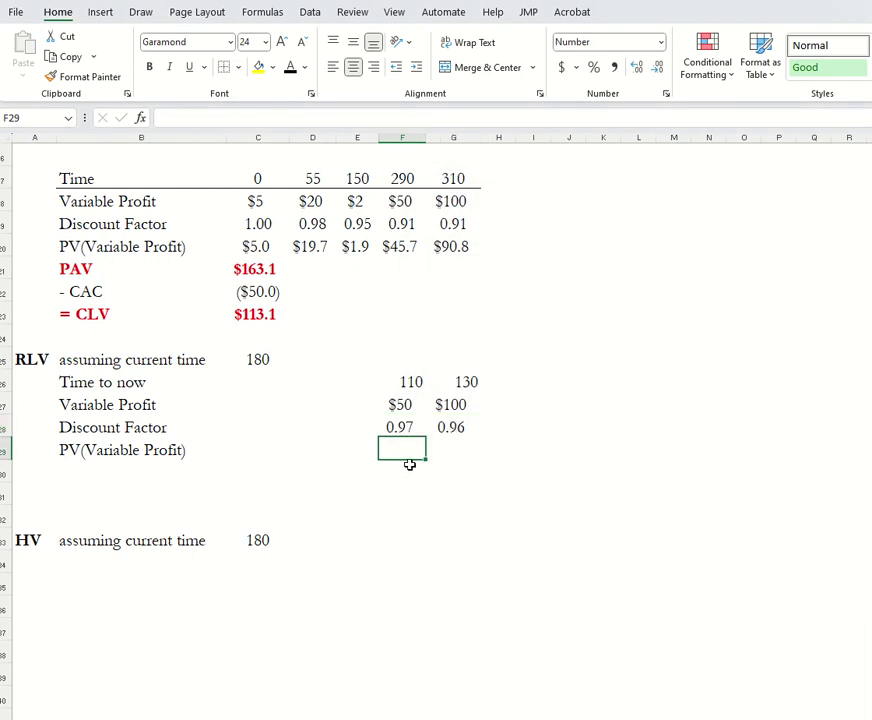
{"action": "type", "text": "="}
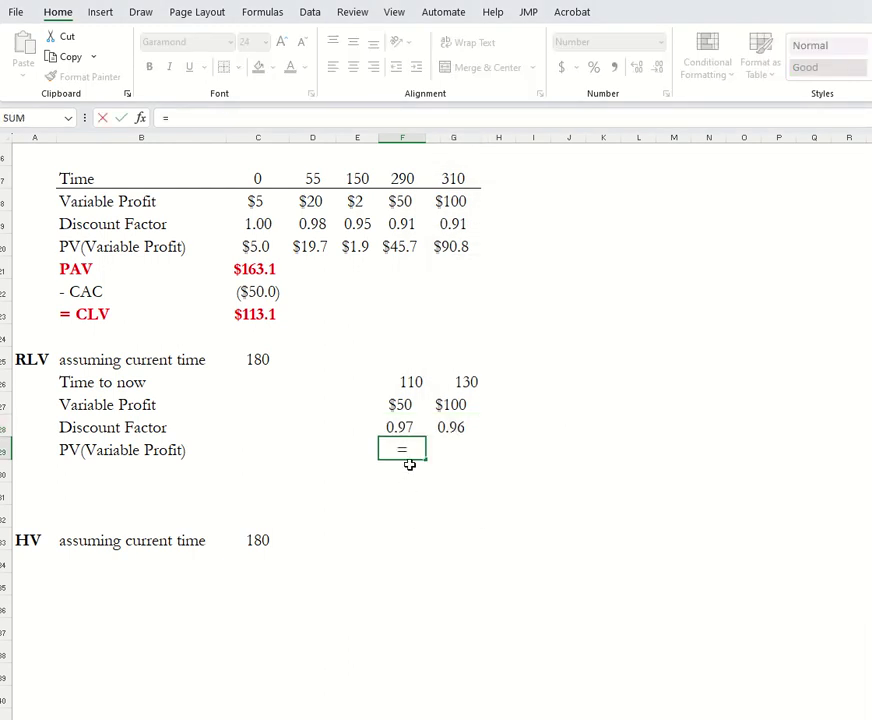
{"action": "key", "text": "Up"}
{"action": "key", "text": "Up"}
{"action": "type", "text": "*"}
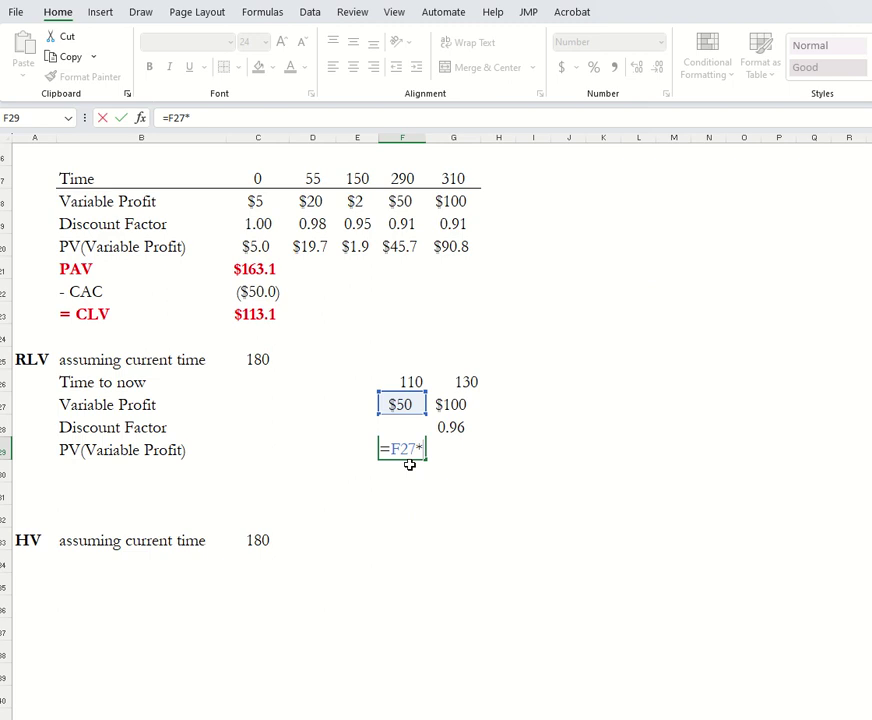
{"action": "key", "text": "Up"}
{"action": "key", "text": "Return"}
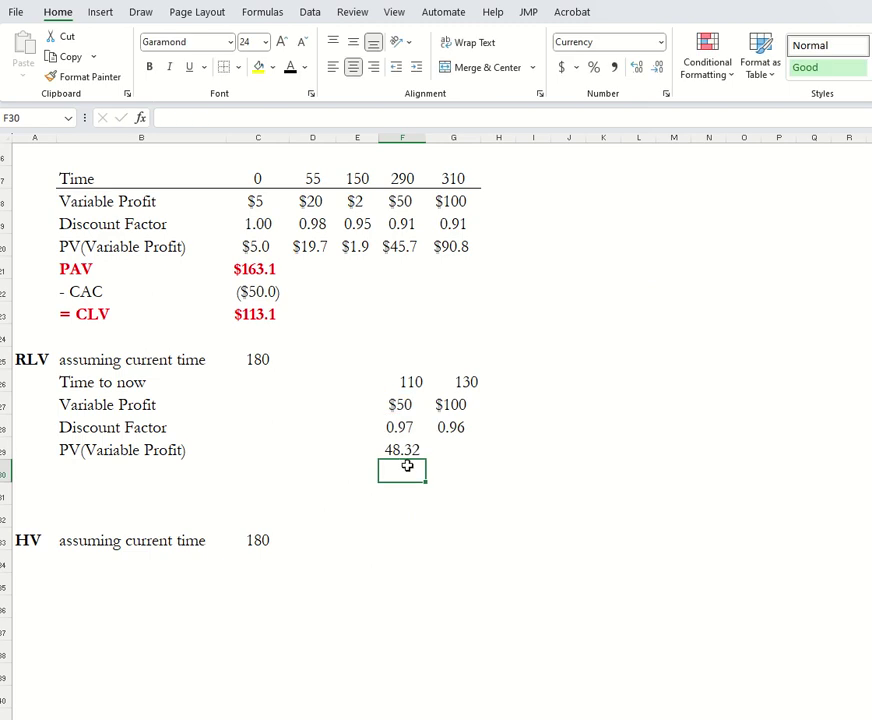
Copy the present value formula from F29 into G29
{"action": "left_click", "coordinate": [412, 449]}
{"action": "key", "text": "ctrl+c"}
{"action": "left_click", "coordinate": [452, 450]}
{"action": "key", "text": "ctrl+v"}
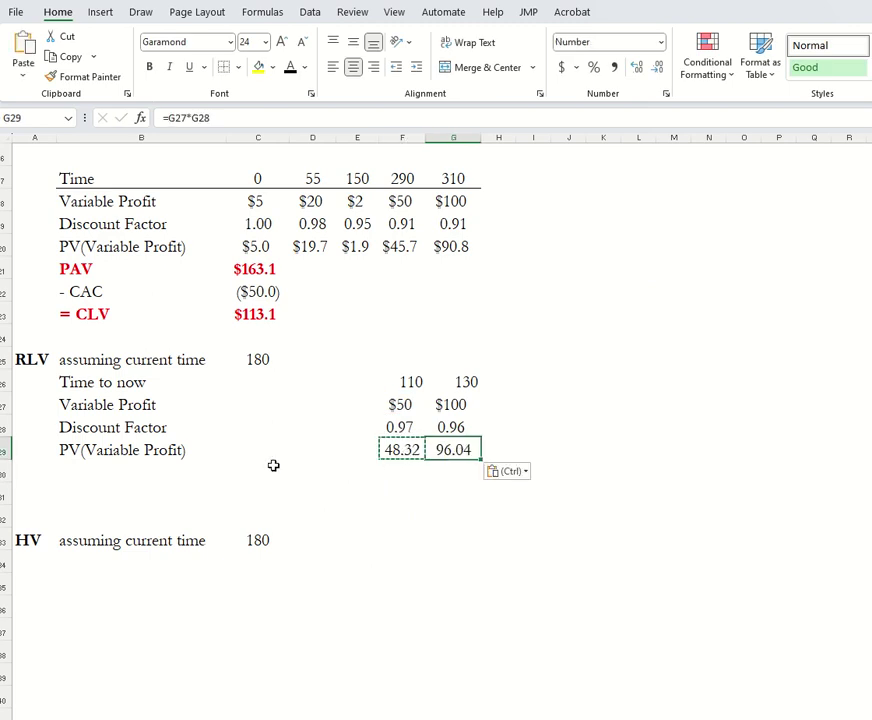
Label B30 as "RLV" and sum the present values F29:G29 in C30
{"action": "left_click", "coordinate": [110, 455]}
{"action": "left_click", "coordinate": [119, 476]}
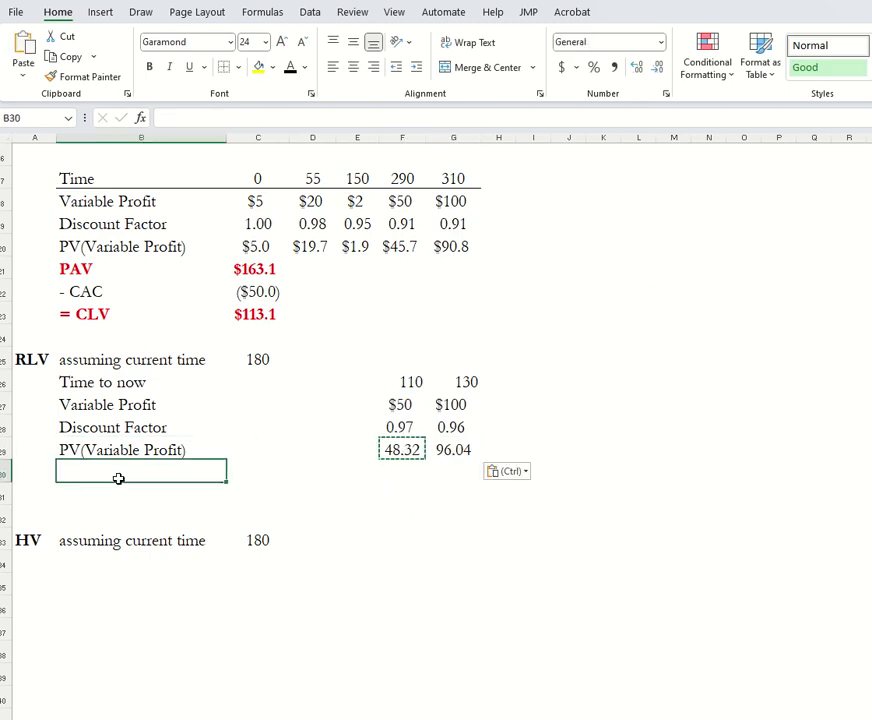
{"action": "type", "text": "RLV"}
{"action": "key", "text": "Tab"}
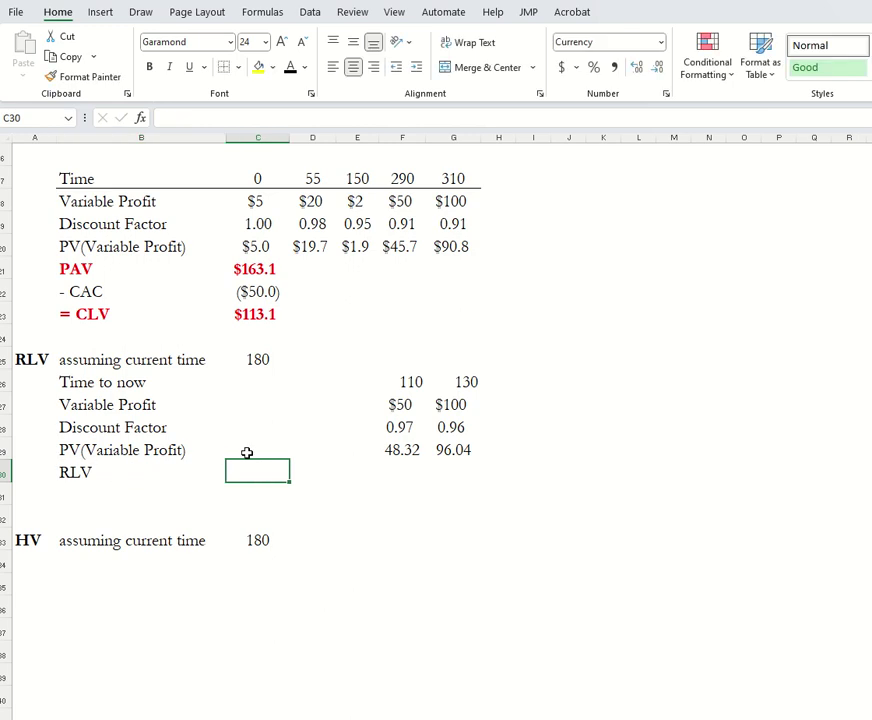
{"action": "type", "text": "=sum("}
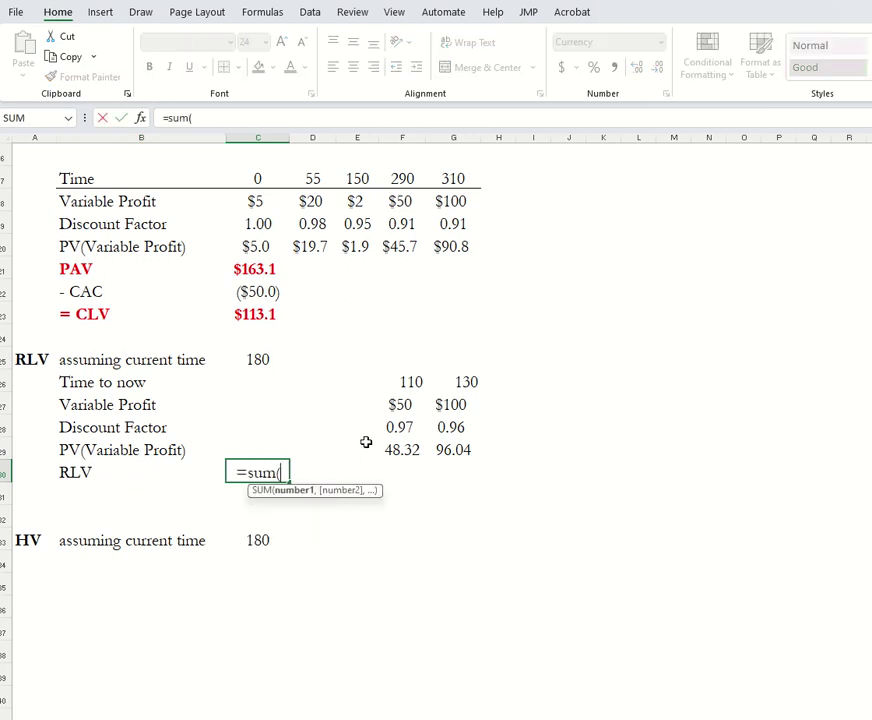
{"action": "left_click_drag", "start_coordinate": [399, 447], "coordinate": [442, 446]}
{"action": "key", "text": "Return"}
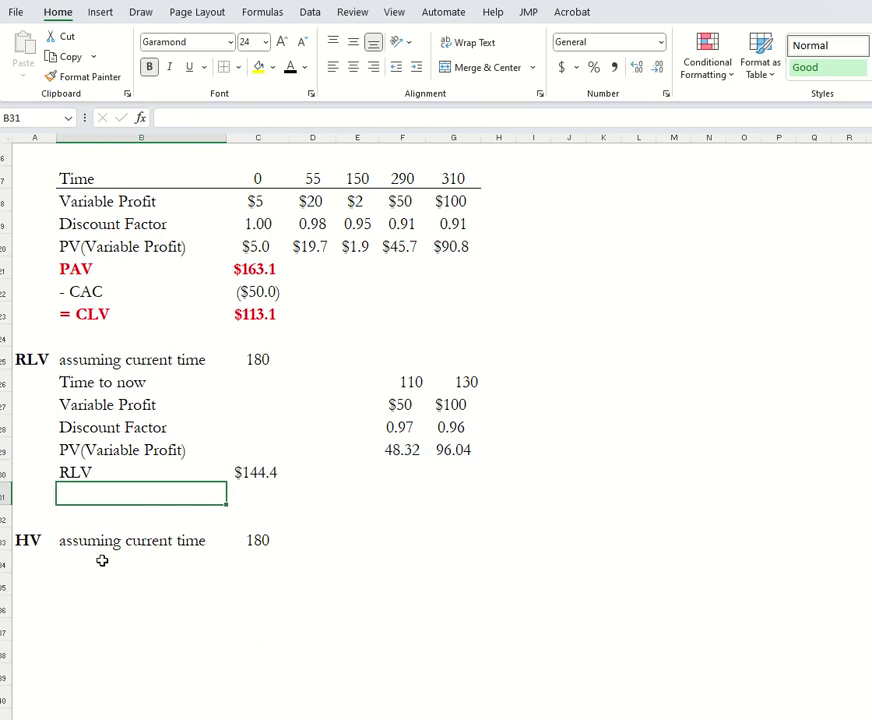
Add the row label "Time to now" in B34 of the HV section
{"action": "left_click", "coordinate": [35, 360]}
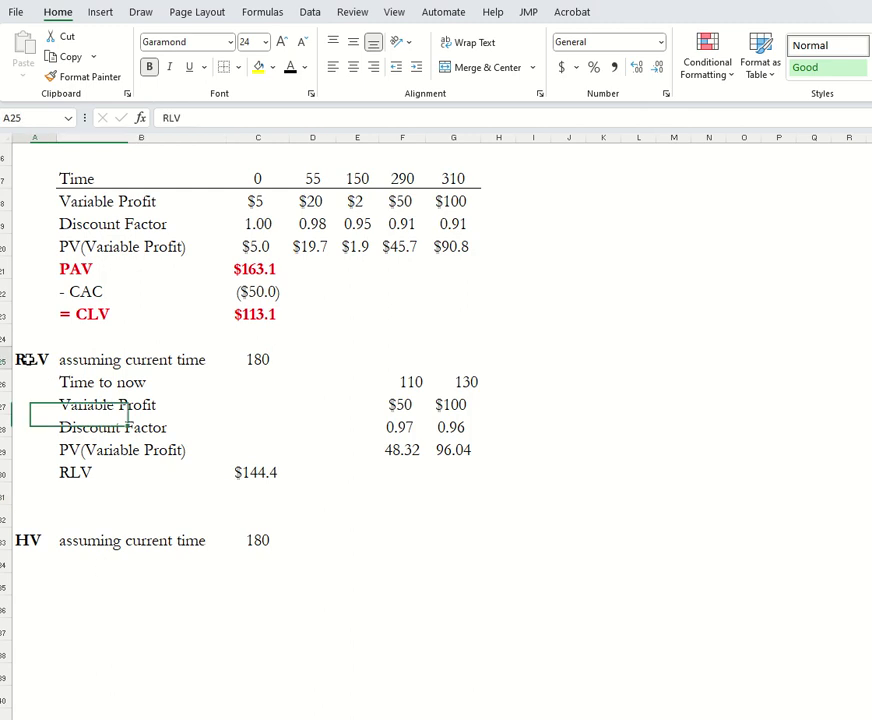
{"action": "left_click", "coordinate": [92, 567]}
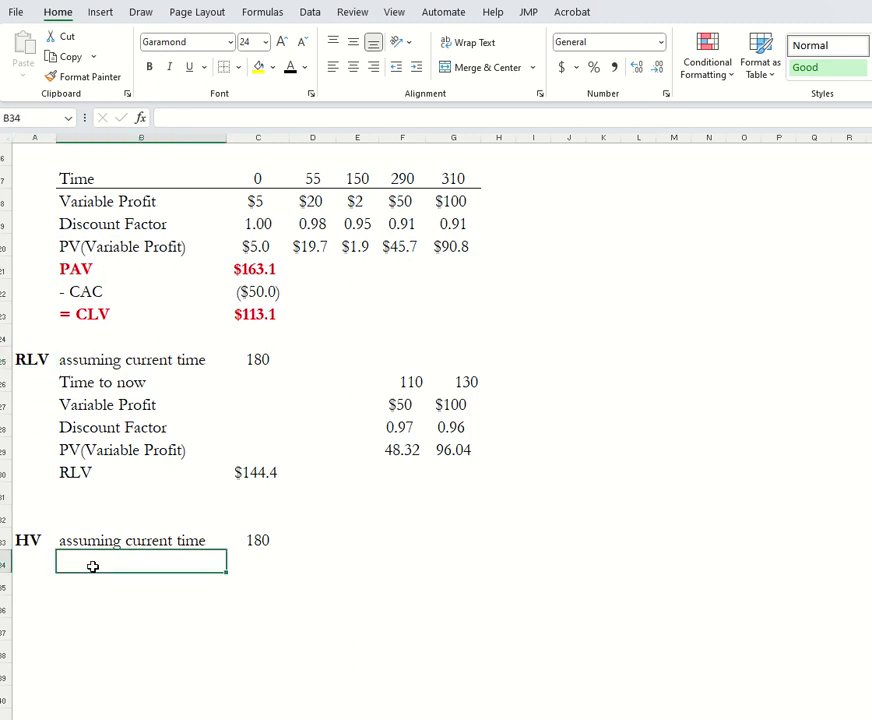
{"action": "type", "text": "Time"}
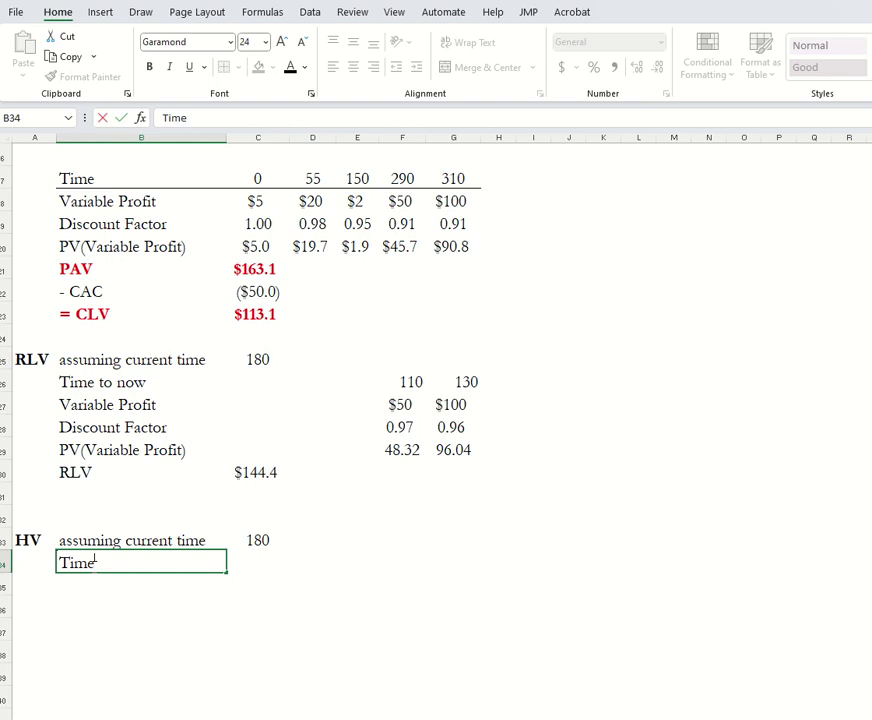
{"action": "type", "text": " to now"}
{"action": "key", "text": "Tab"}
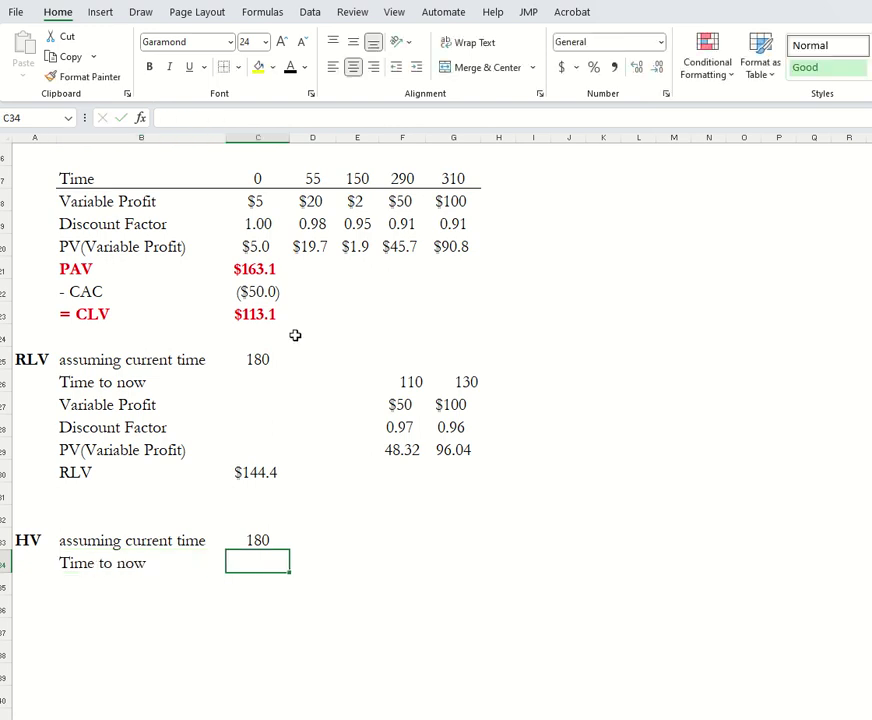
Enter =$C$25-C17 in C34 to calculate the first purchase's time to now
{"action": "left_click_drag", "start_coordinate": [255, 178], "coordinate": [496, 352]}
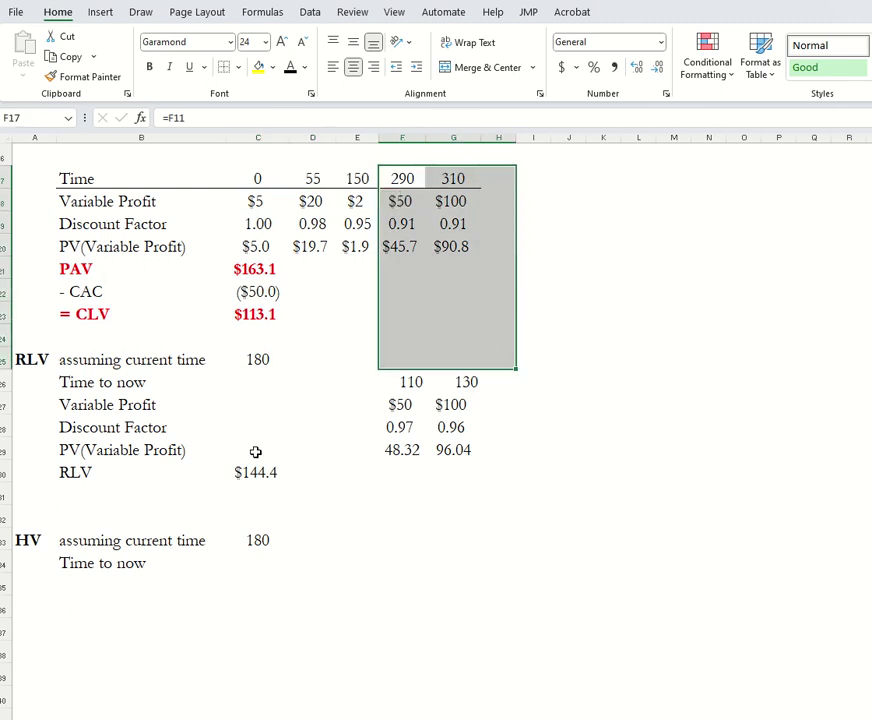
{"action": "left_click", "coordinate": [247, 568]}
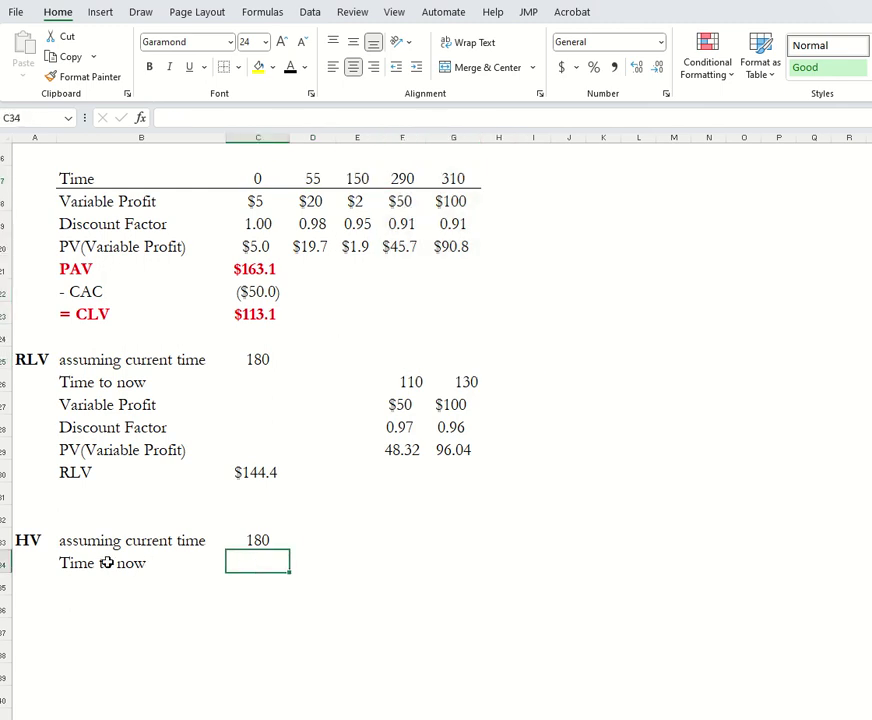
{"action": "type", "text": "="}
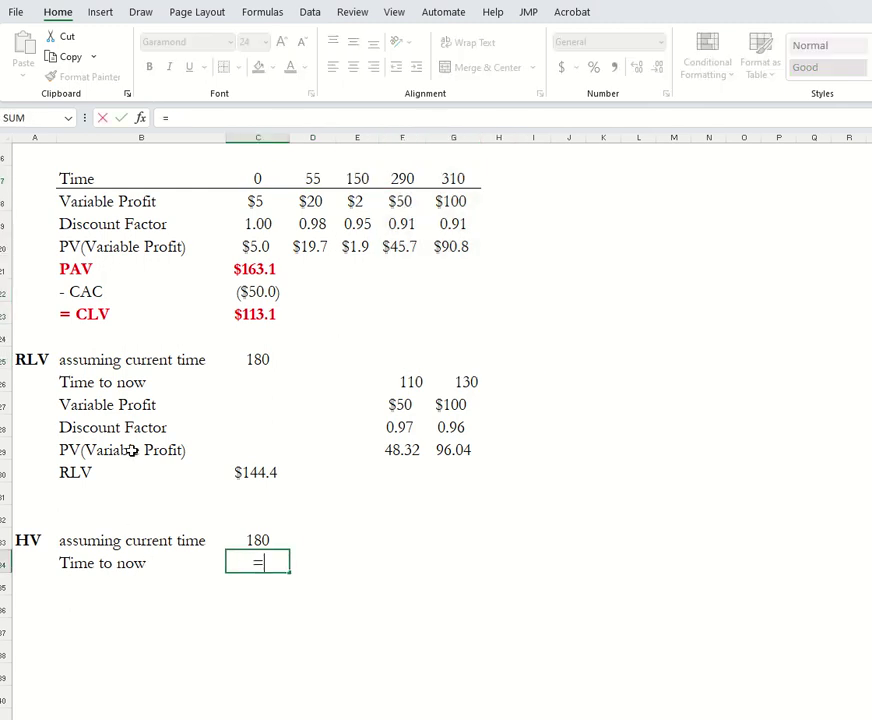
{"action": "left_click", "coordinate": [254, 361]}
{"action": "key", "text": "F4"}
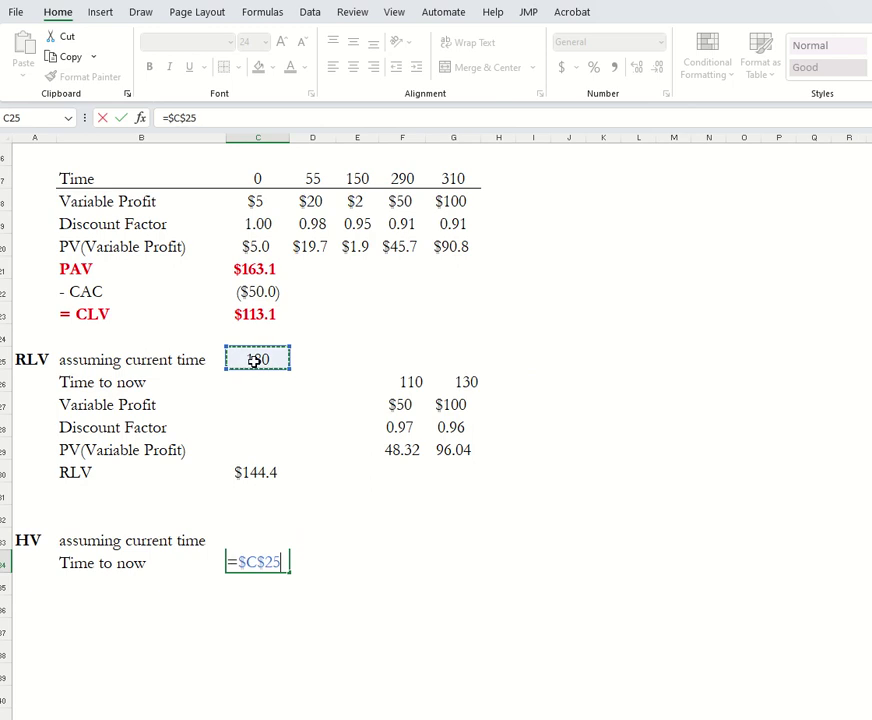
{"action": "type", "text": "-"}
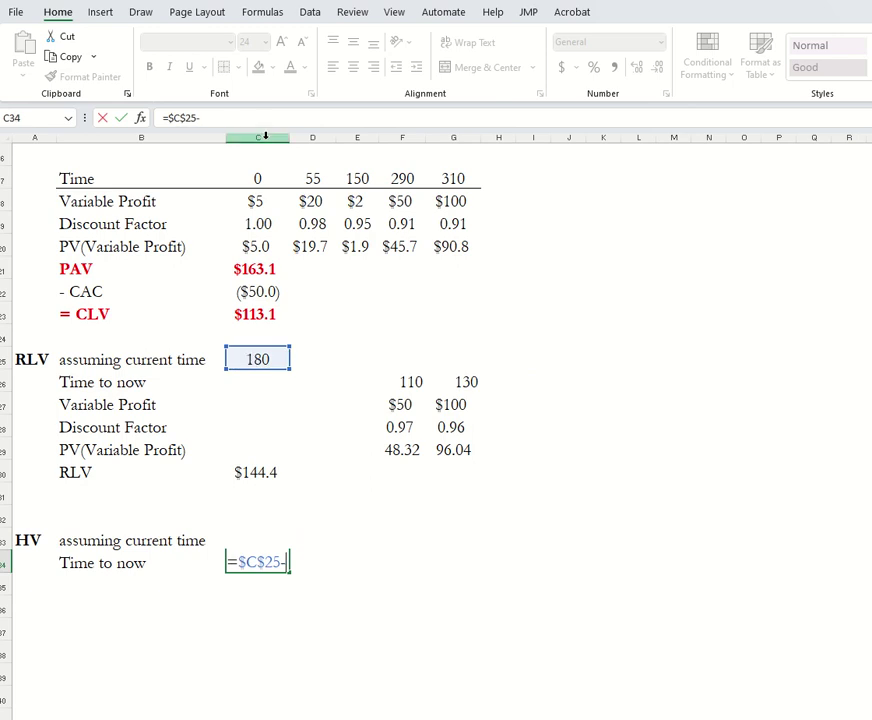
{"action": "left_click", "coordinate": [258, 178]}
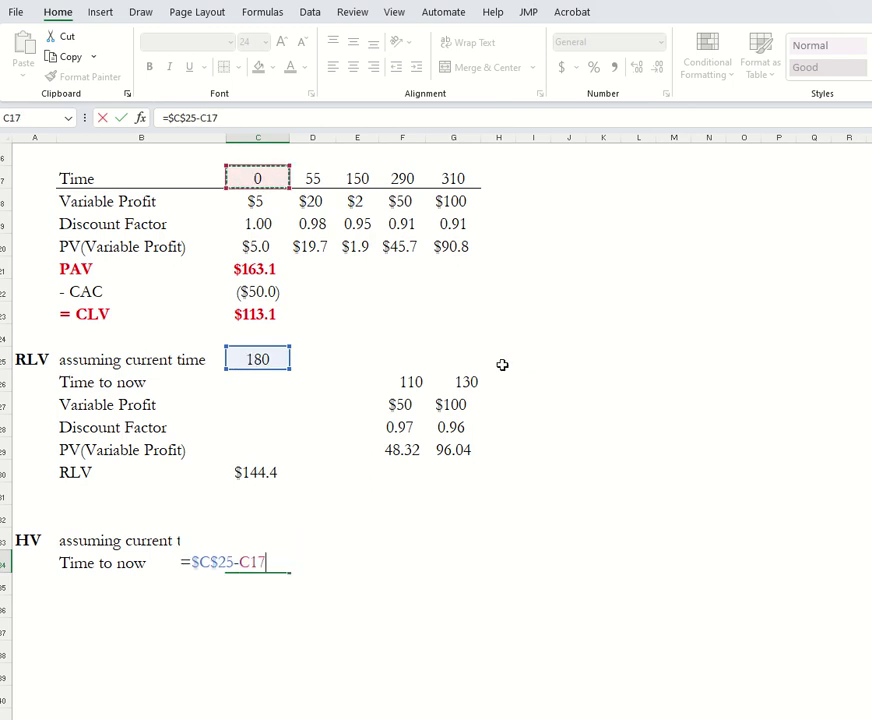
{"action": "key", "text": "Tab"}
Copy the time-to-now formula from C34 into D34 and E34, and check the cell references in D34
{"action": "key", "text": "Left"}
{"action": "key", "text": "ctrl+c"}
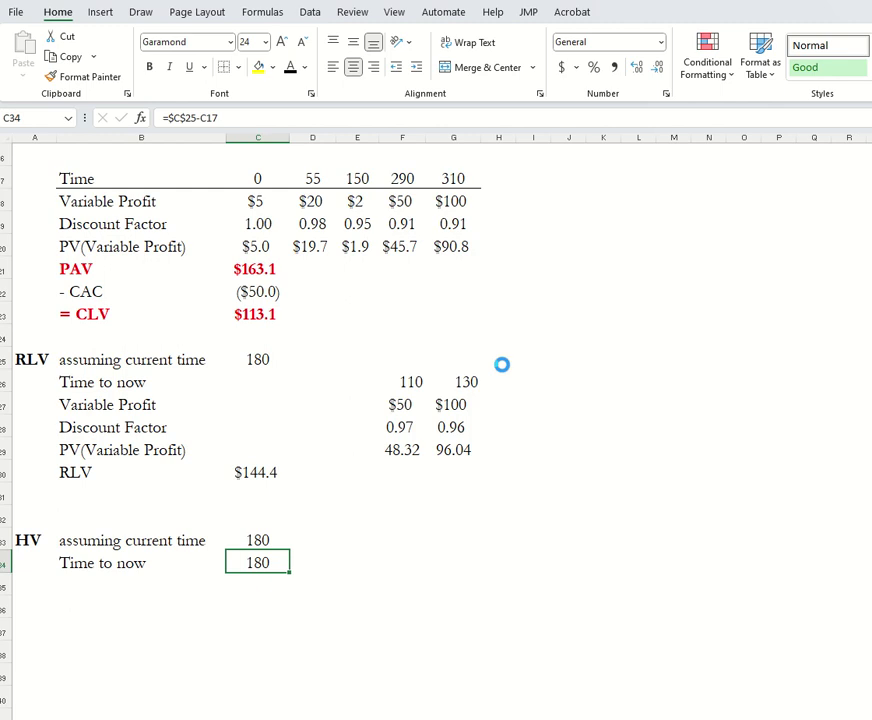
{"action": "key", "text": "Right"}
{"action": "key", "text": "ctrl+v"}
{"action": "key", "text": "Right"}
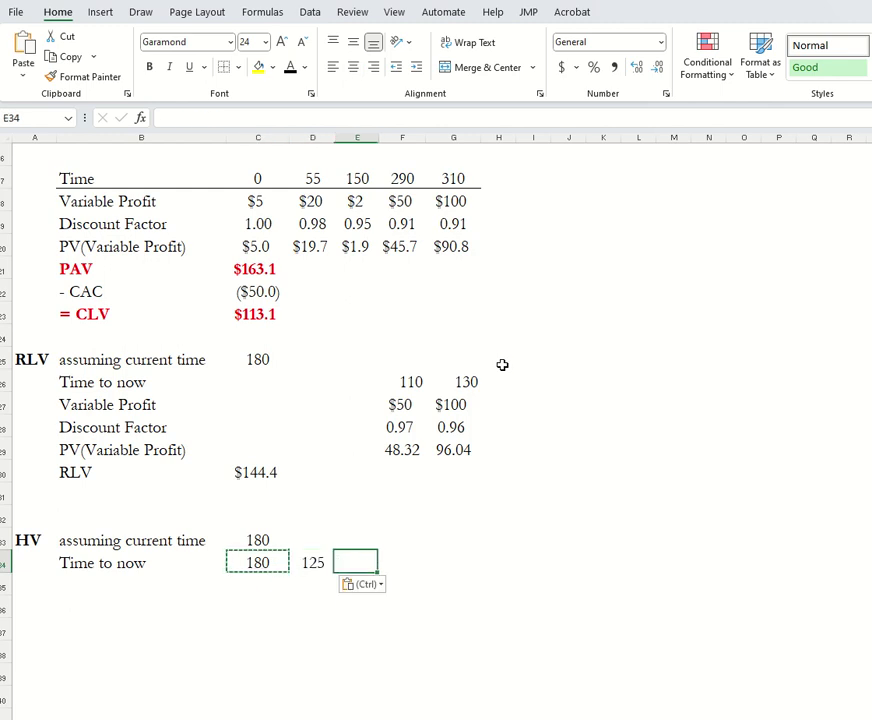
{"action": "key", "text": "ctrl+v"}
{"action": "key", "text": "ctrl+z"}
{"action": "key", "text": "Left"}
{"action": "key", "text": "F2"}
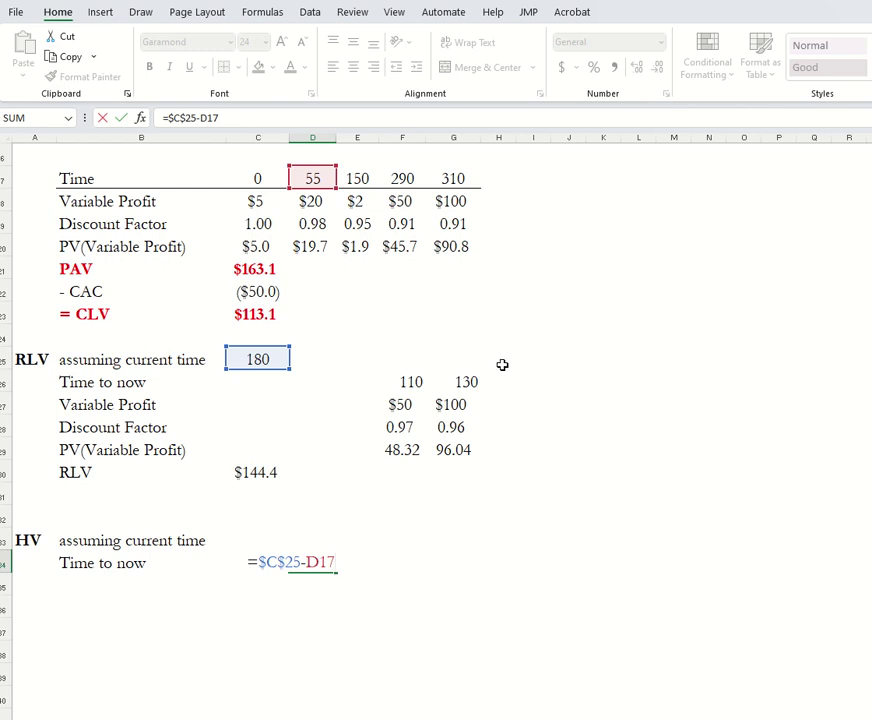
{"action": "key", "text": "Escape"}
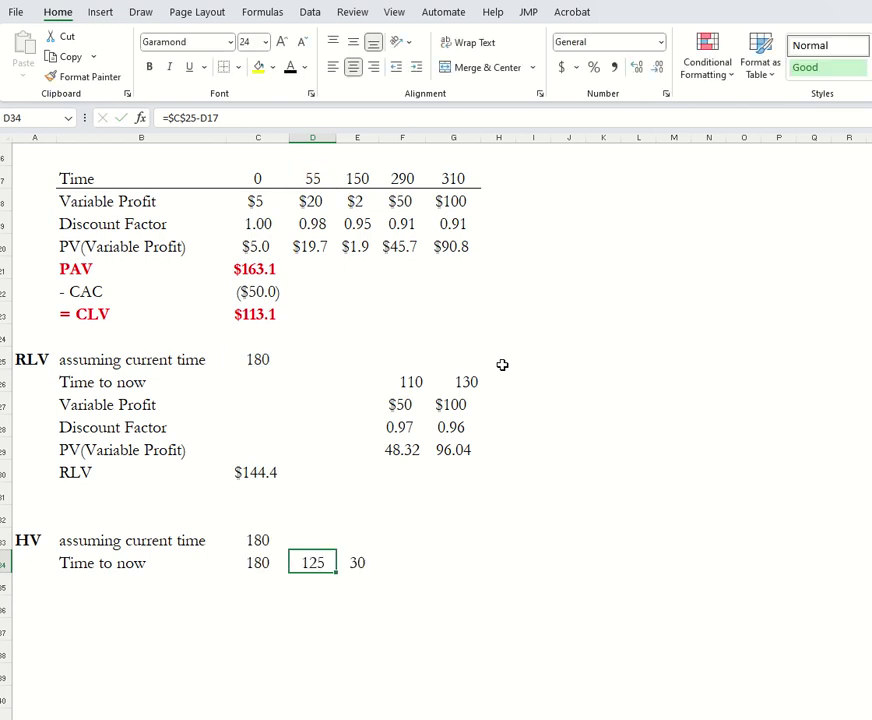
Remove the bold formatting from B35:G39 and add the row label "Variable Profit" in B35
{"action": "left_click", "coordinate": [258, 360]}
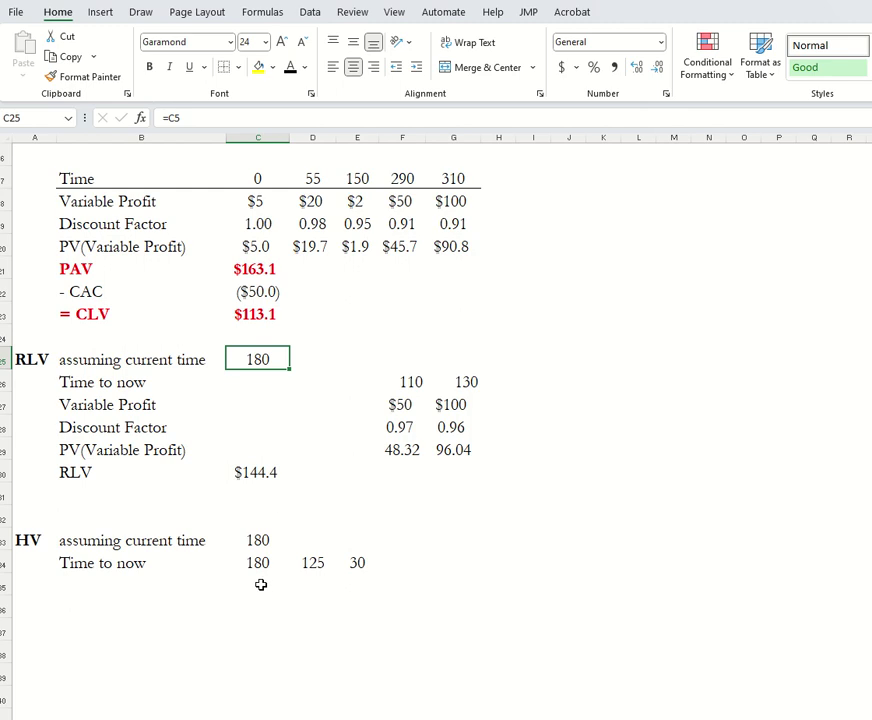
{"action": "left_click", "coordinate": [94, 584]}
{"action": "type", "text": "V"}
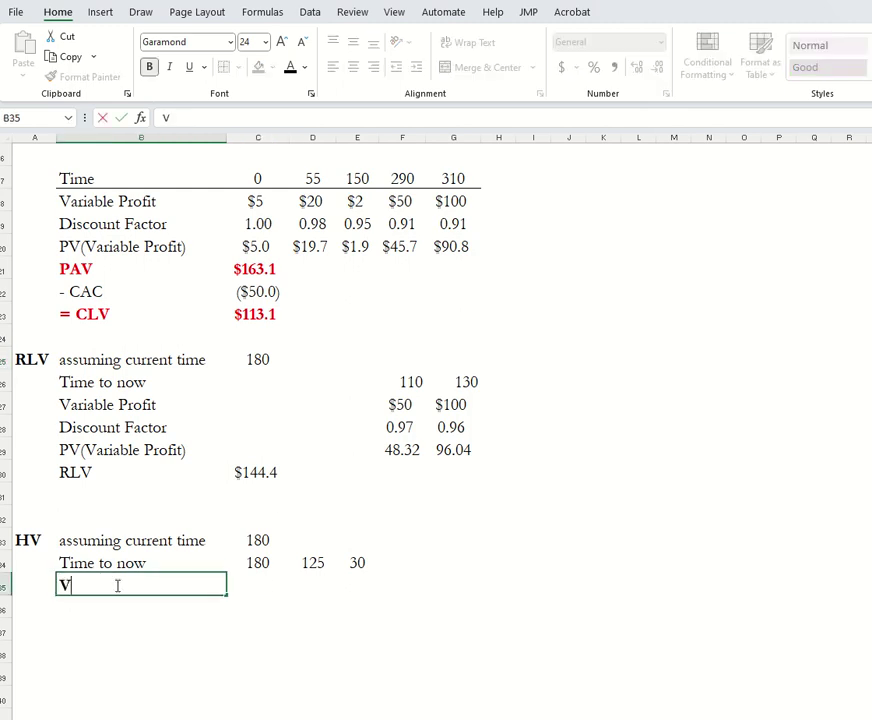
{"action": "key", "text": "Escape"}
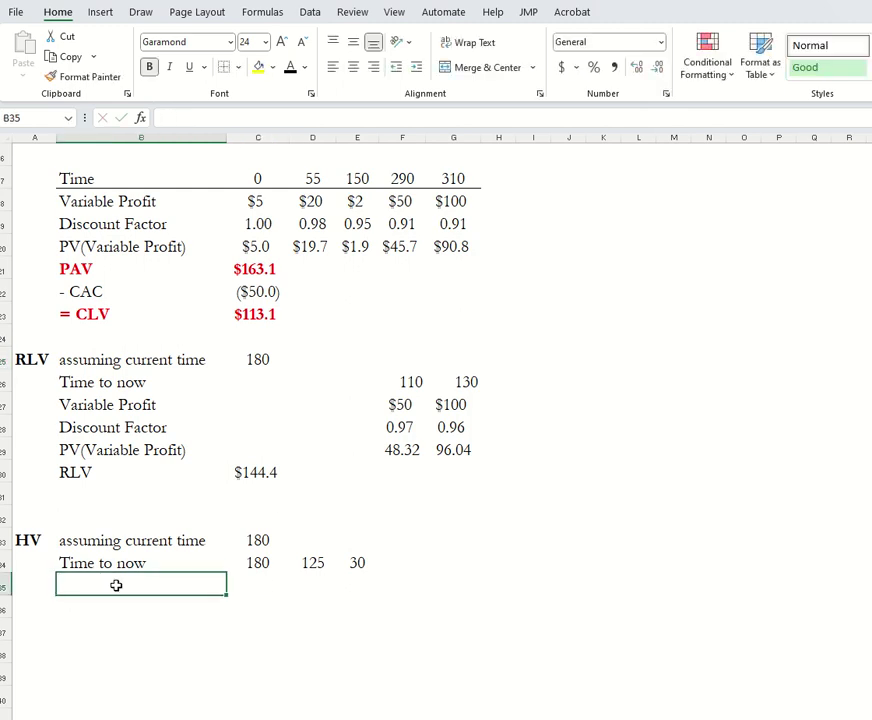
{"action": "left_click", "coordinate": [459, 677], "text": "shift"}
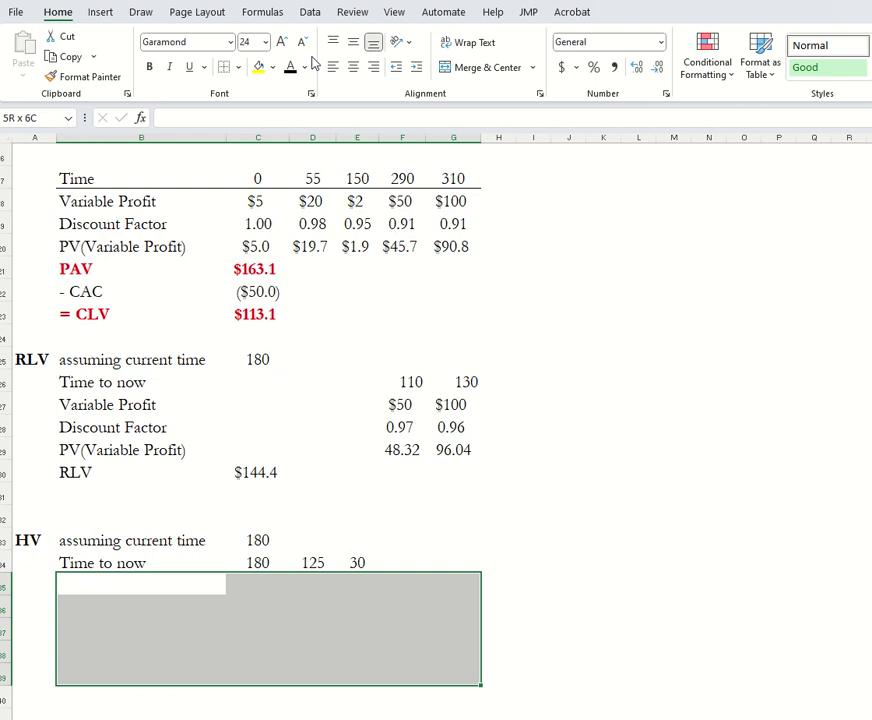
{"action": "type", "text": "V"}
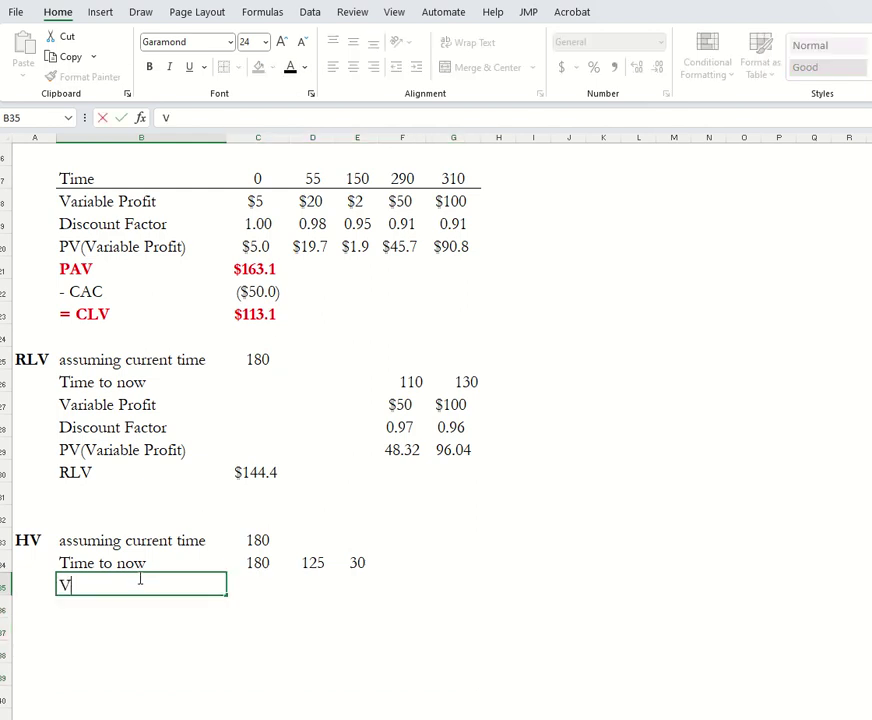
{"action": "type", "text": "ariable Profit"}
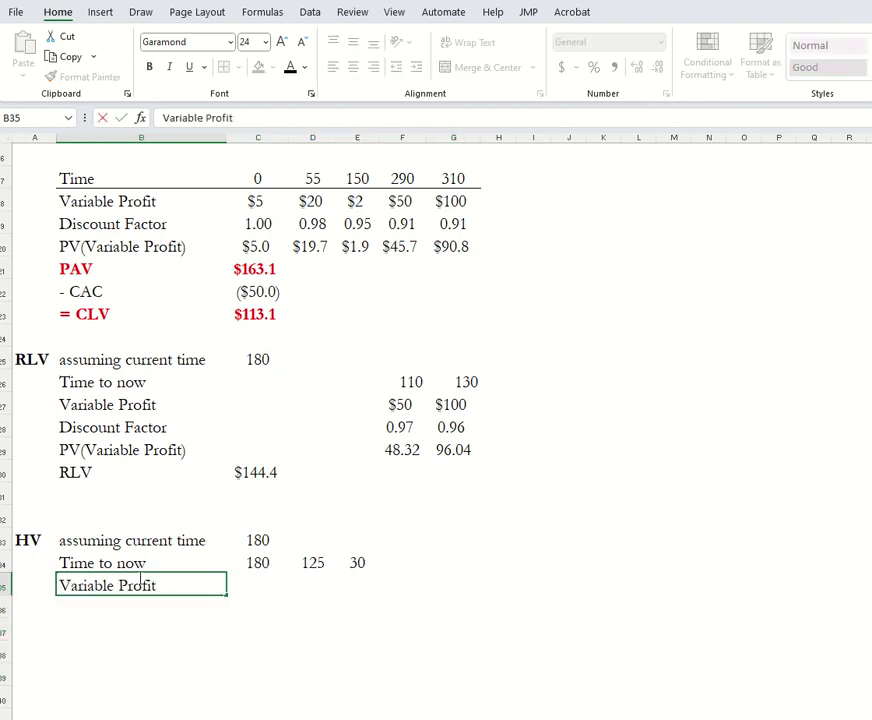
{"action": "key", "text": "Tab"}
Enter =C18 in C35 to bring in the first variable profit, and copy the formula into D35 and E35
{"action": "type", "text": "="}
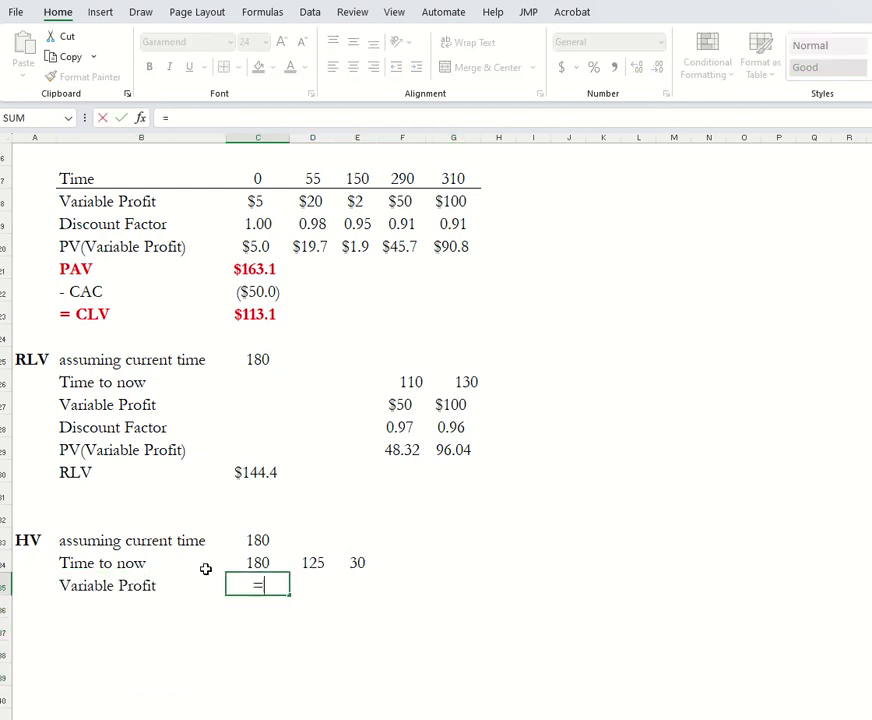
{"action": "left_click", "coordinate": [256, 202]}
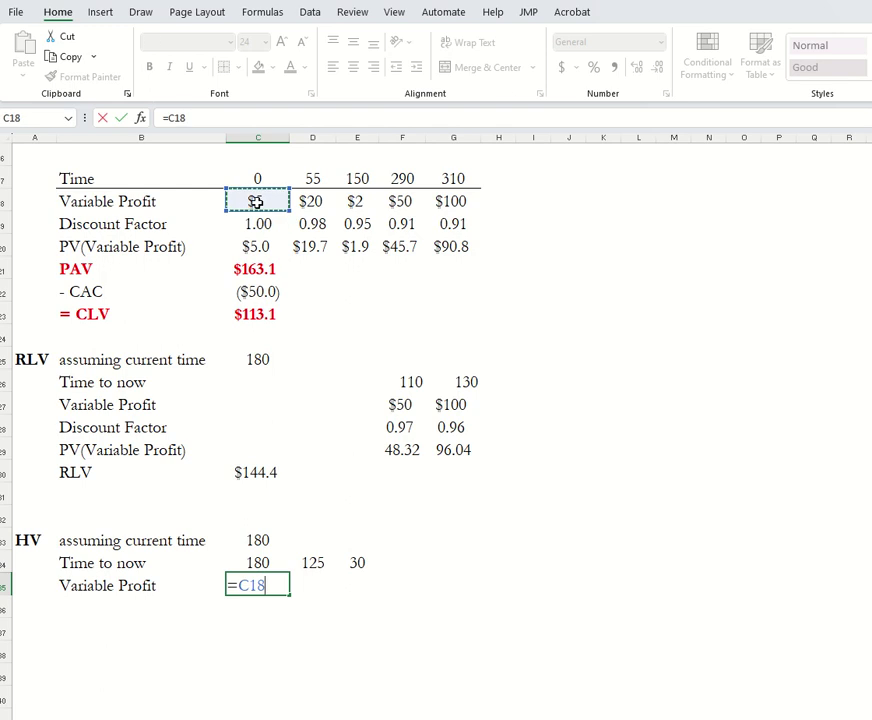
{"action": "key", "text": "Return"}
{"action": "key", "text": "Right"}
{"action": "key", "text": "Up"}
{"action": "key", "text": "ctrl+c"}
{"action": "key", "text": "Right"}
{"action": "key", "text": "ctrl+v"}
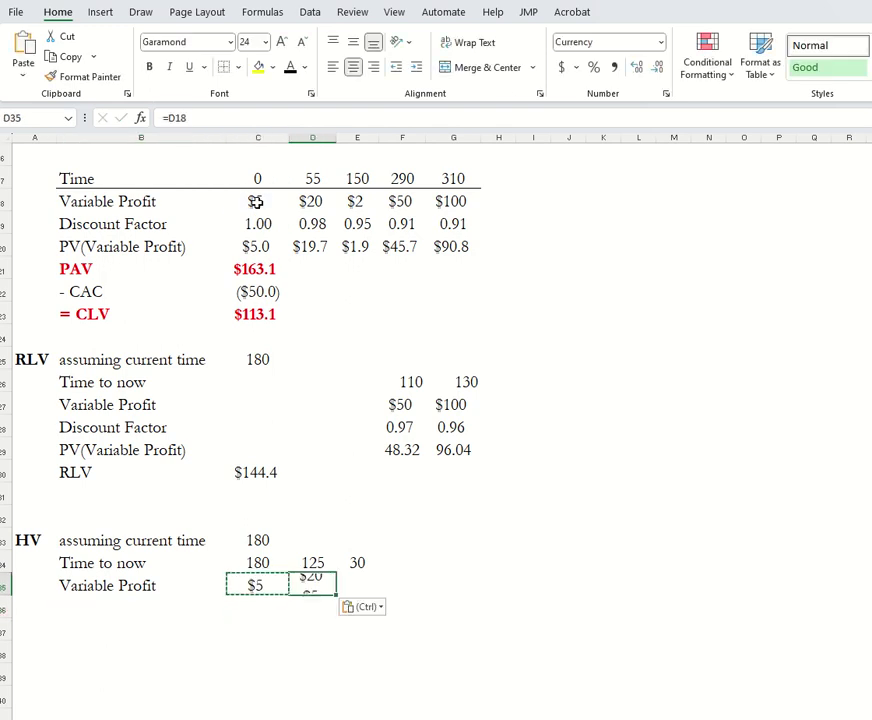
{"action": "key", "text": "Right"}
{"action": "key", "text": "ctrl+v"}
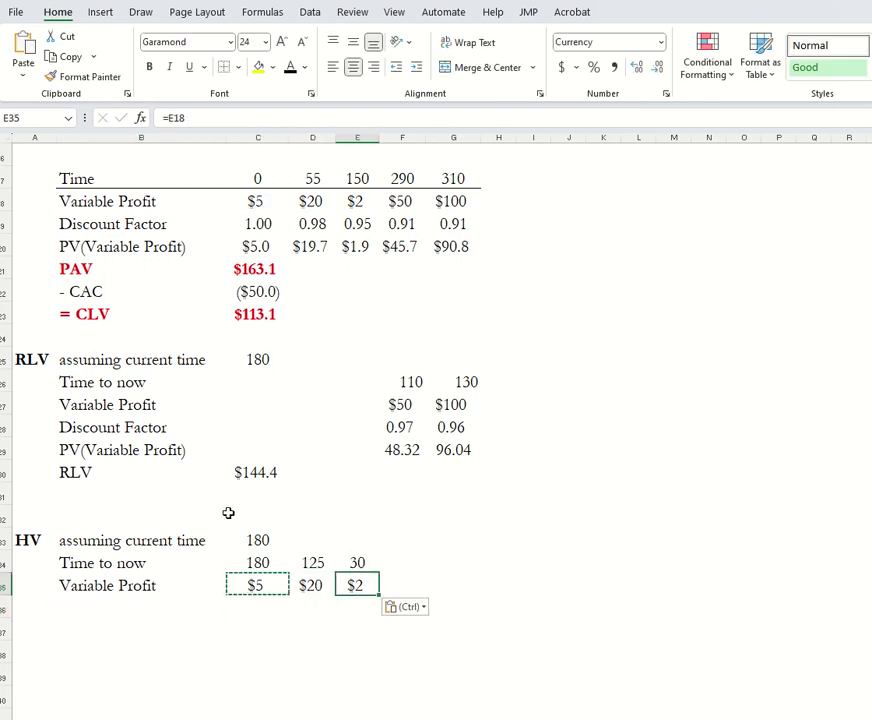
Add the row label "FV(Variable Profit)" in B36 beneath the variable profits of the HV section
{"action": "left_click", "coordinate": [110, 606]}
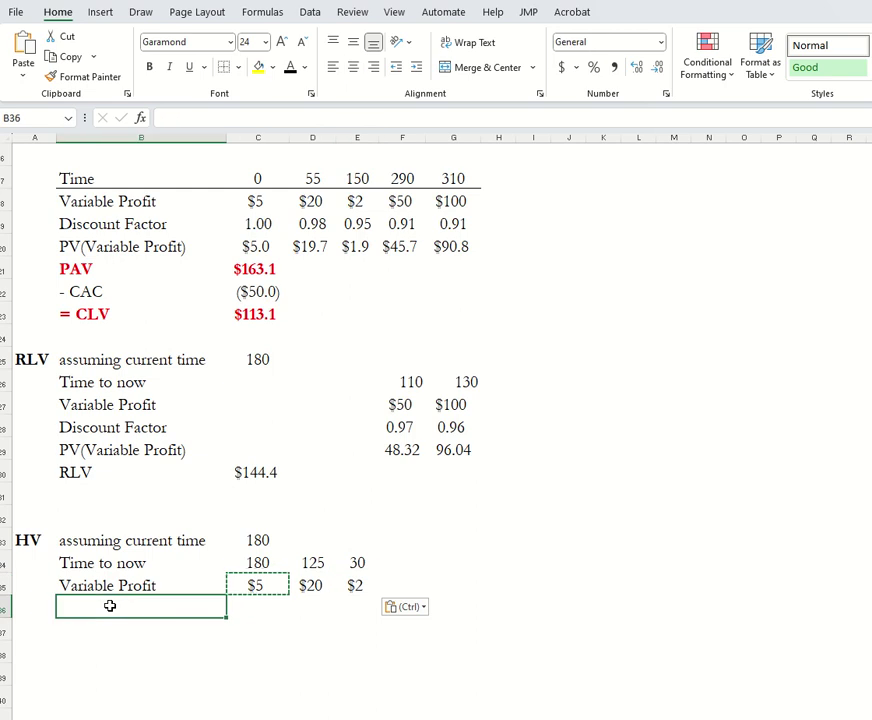
{"action": "key", "text": "Escape"}
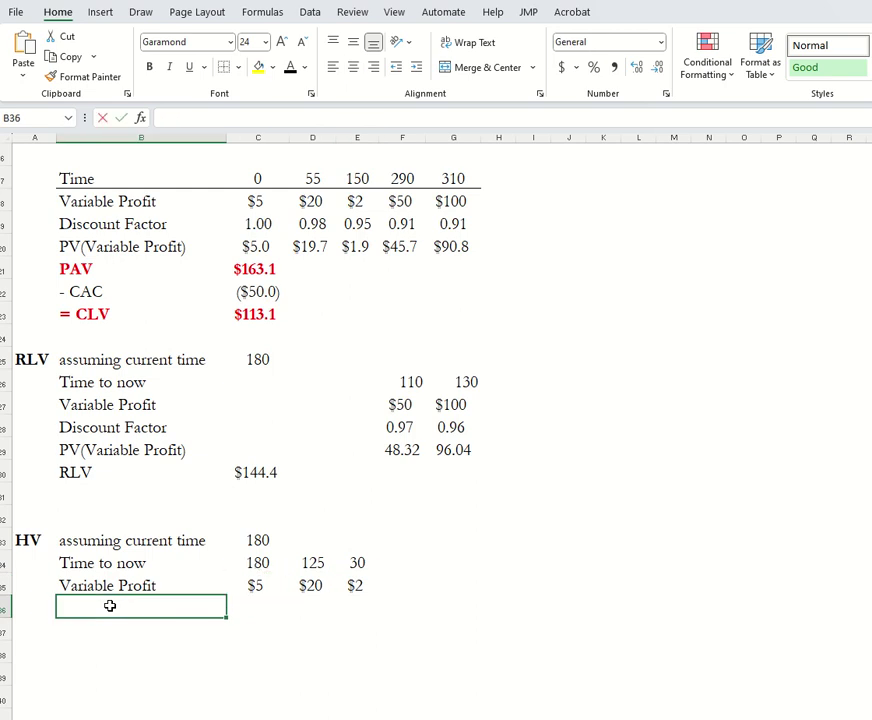
{"action": "type", "text": "FV(Va"}
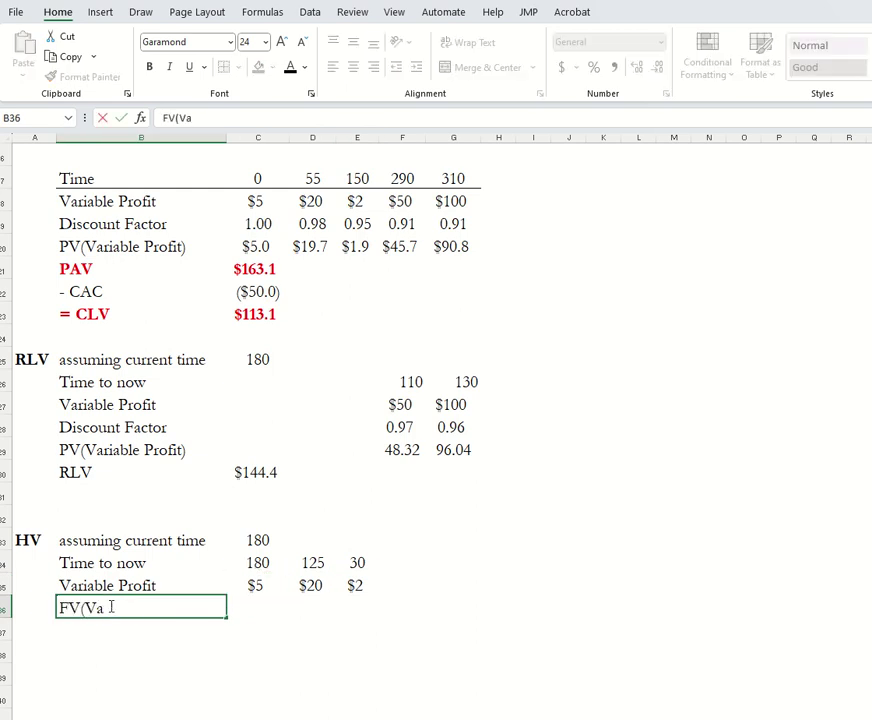
{"action": "type", "text": "riable Prof"}
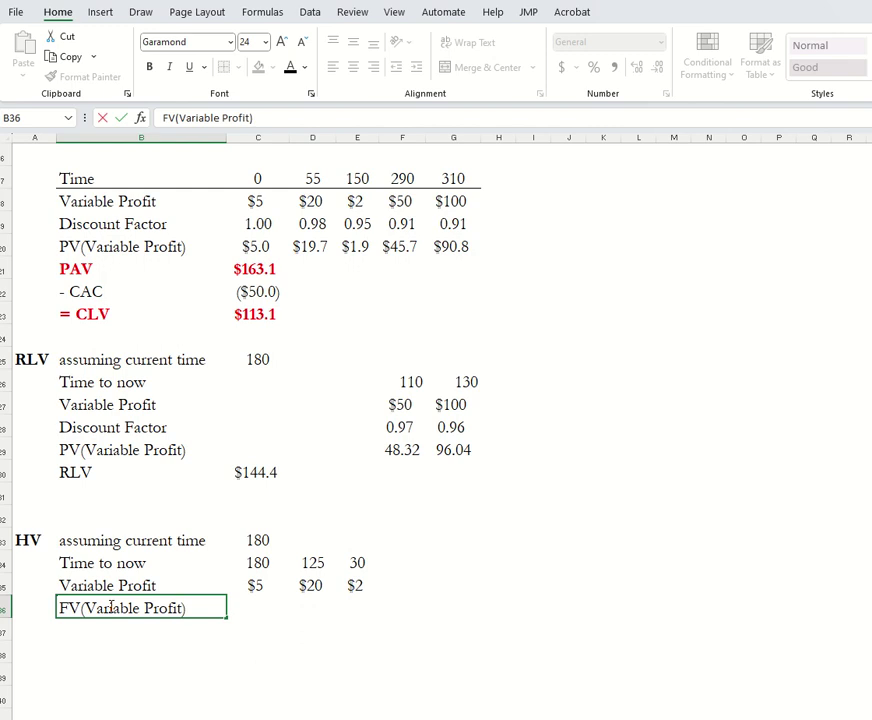
{"action": "type", "text": "it)"}
{"action": "key", "text": "Tab"}
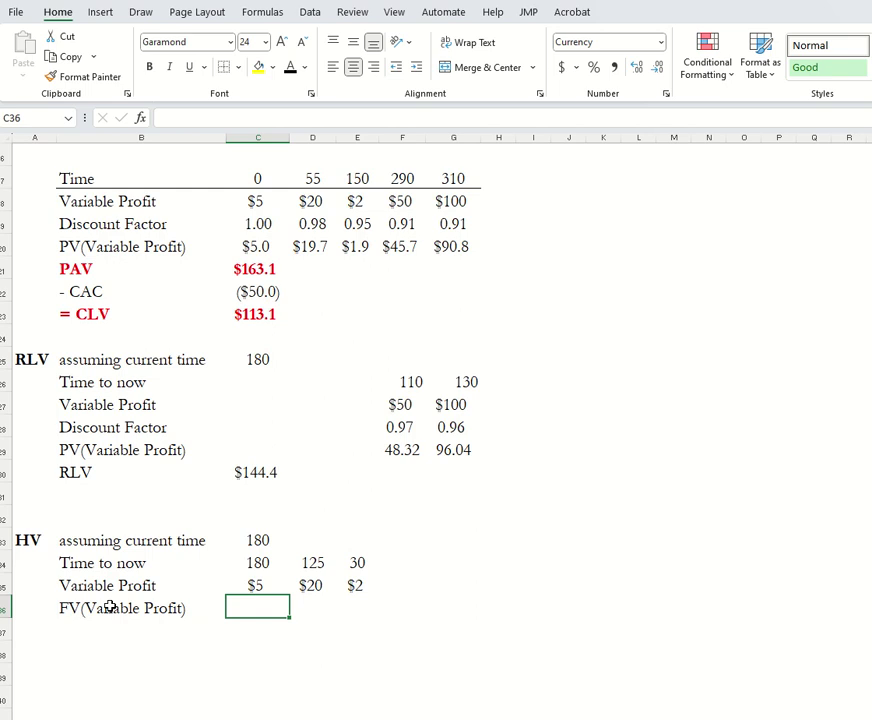
Move the "FV(Variable Profit)" label from B36 down to B37 and label B36 "Discount Factors"
{"action": "left_click", "coordinate": [110, 607]}
{"action": "key", "text": "ctrl+x"}
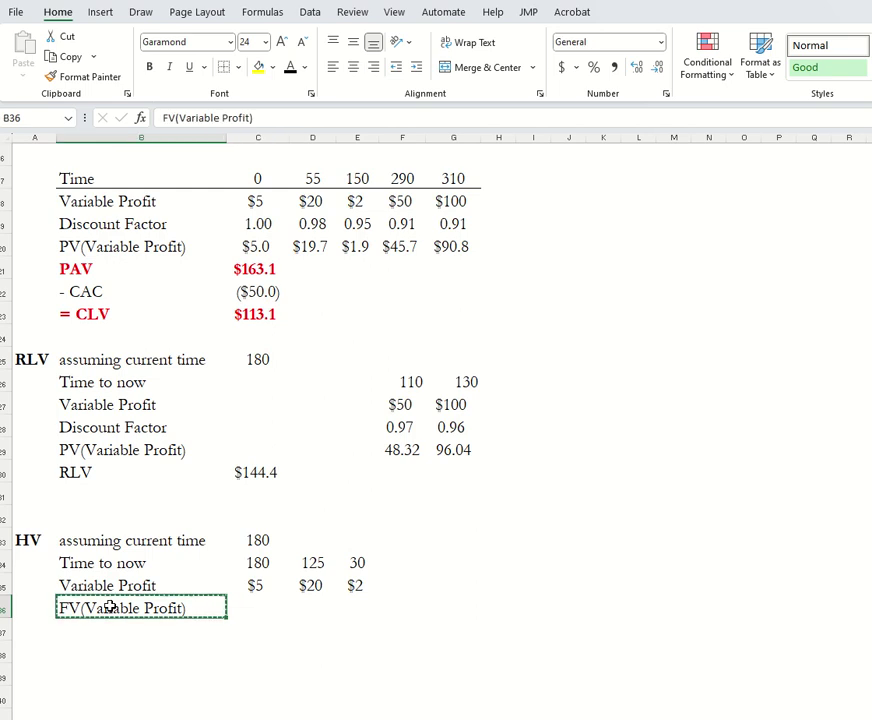
{"action": "key", "text": "Down"}
{"action": "key", "text": "ctrl+v"}
{"action": "left_click", "coordinate": [110, 607]}
{"action": "type", "text": "Disc"}
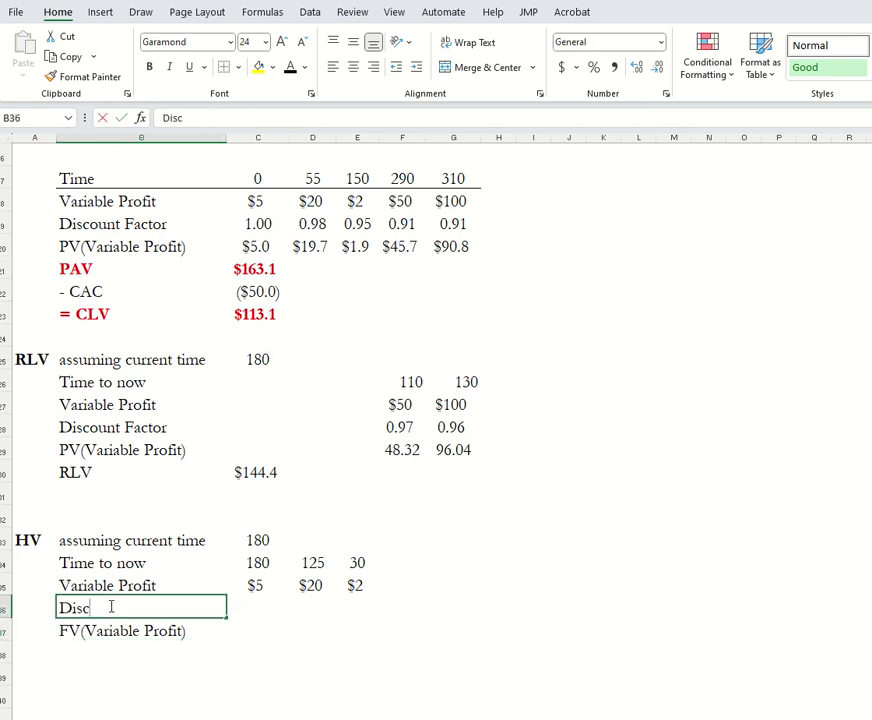
{"action": "type", "text": "ount Facto"}
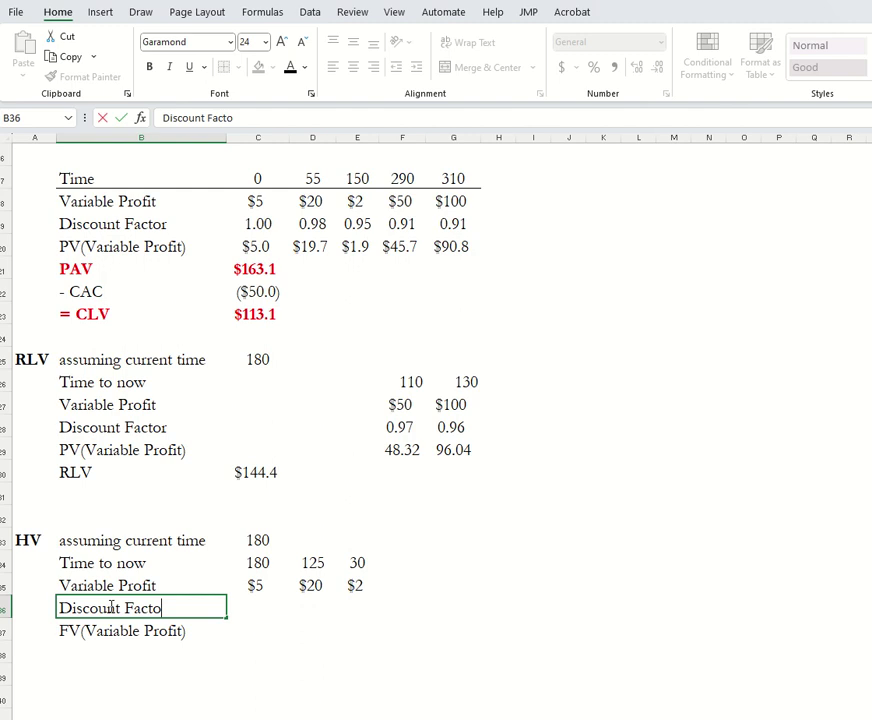
{"action": "type", "text": "rs"}
{"action": "key", "text": "Tab"}
Enter =(1+$C$7)^C34 in C36 to calculate the first purchase's factor from the daily discount rate
{"action": "type", "text": "="}
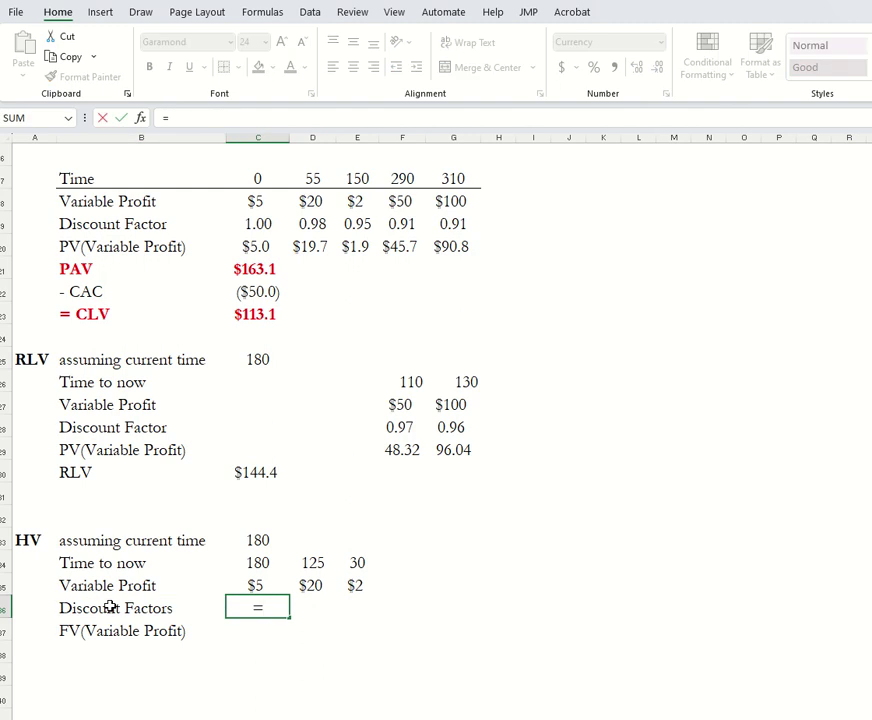
{"action": "type", "text": "(1+"}
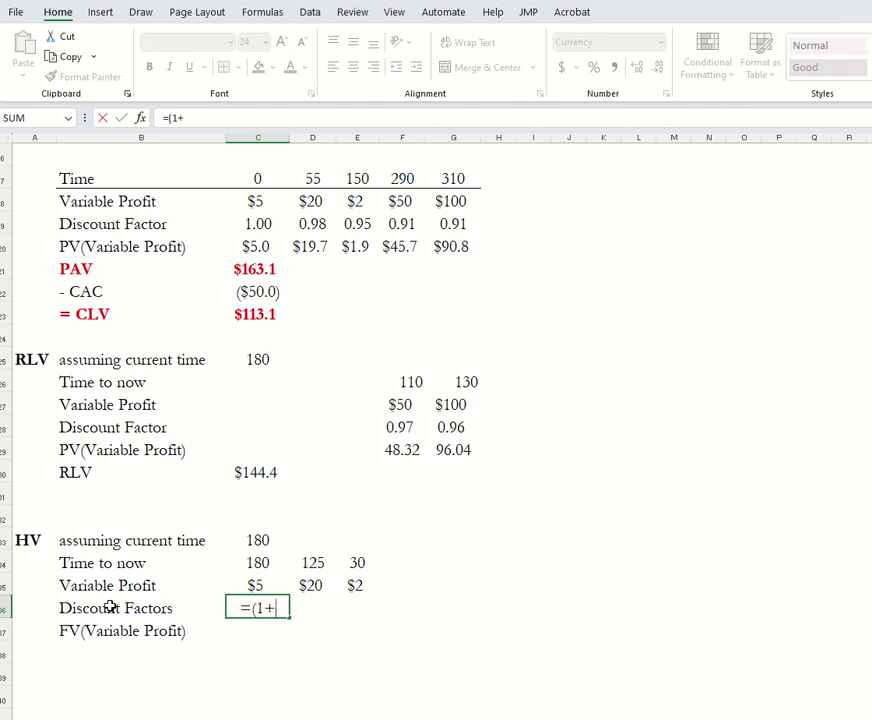
{"action": "scroll", "coordinate": [296, 438], "scroll_direction": "up", "scroll_amount": 5}
{"action": "left_click", "coordinate": [272, 292]}
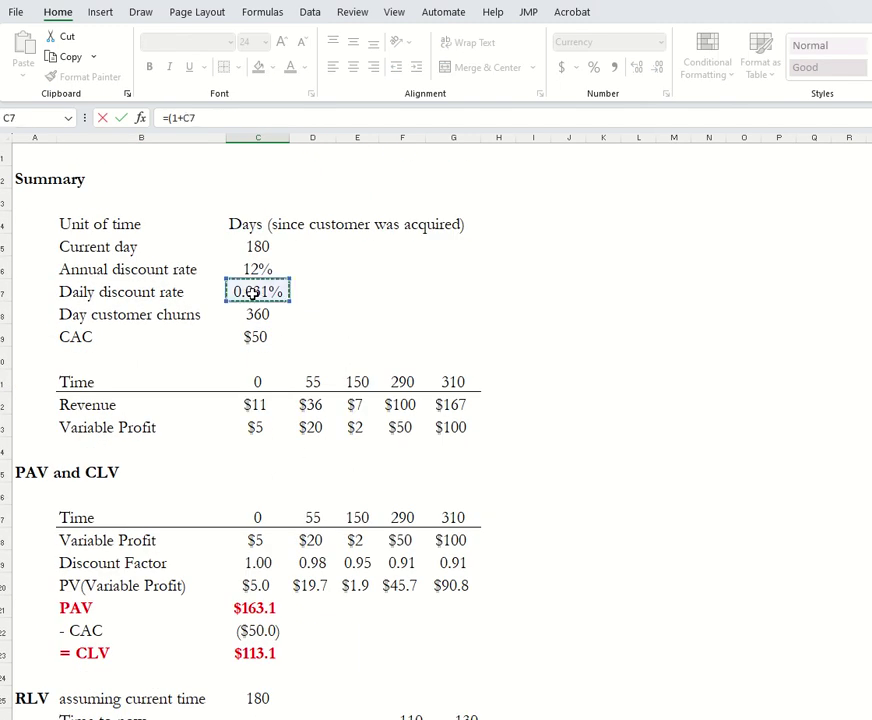
{"action": "key", "text": "F4"}
{"action": "type", "text": ")^"}
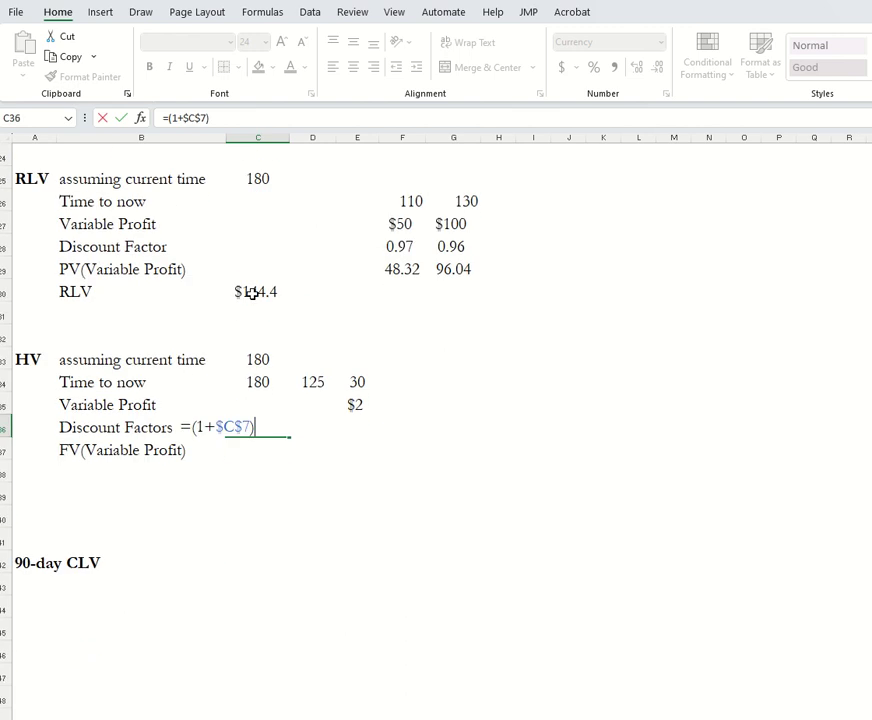
{"action": "left_click", "coordinate": [260, 383]}
{"action": "key", "text": "ctrl+Return"}
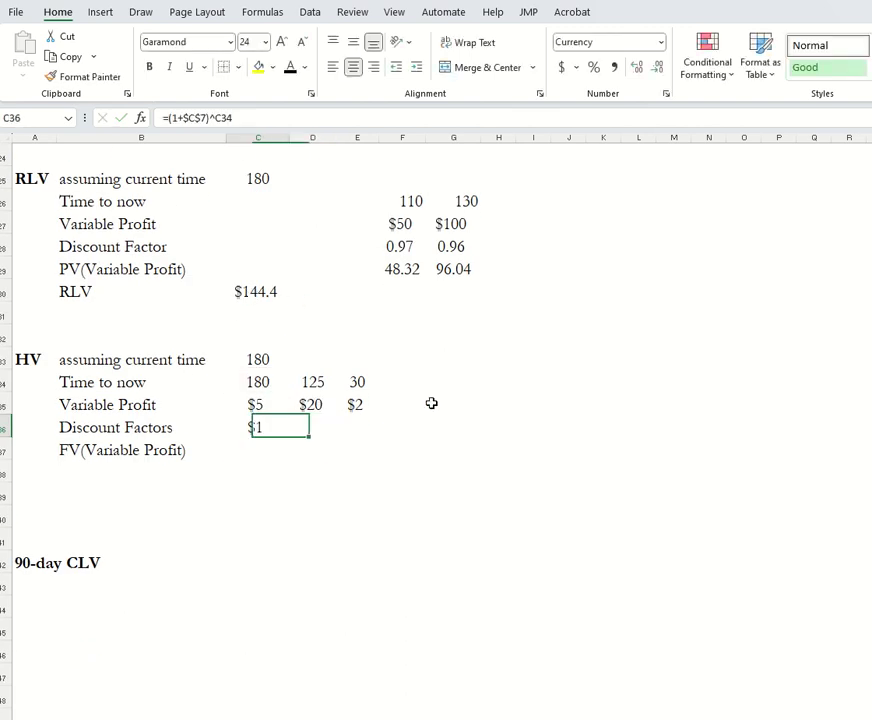
Format the discount factor cells C36:E36 as Number with 2 decimal places
{"action": "left_click", "coordinate": [358, 429], "text": "shift"}
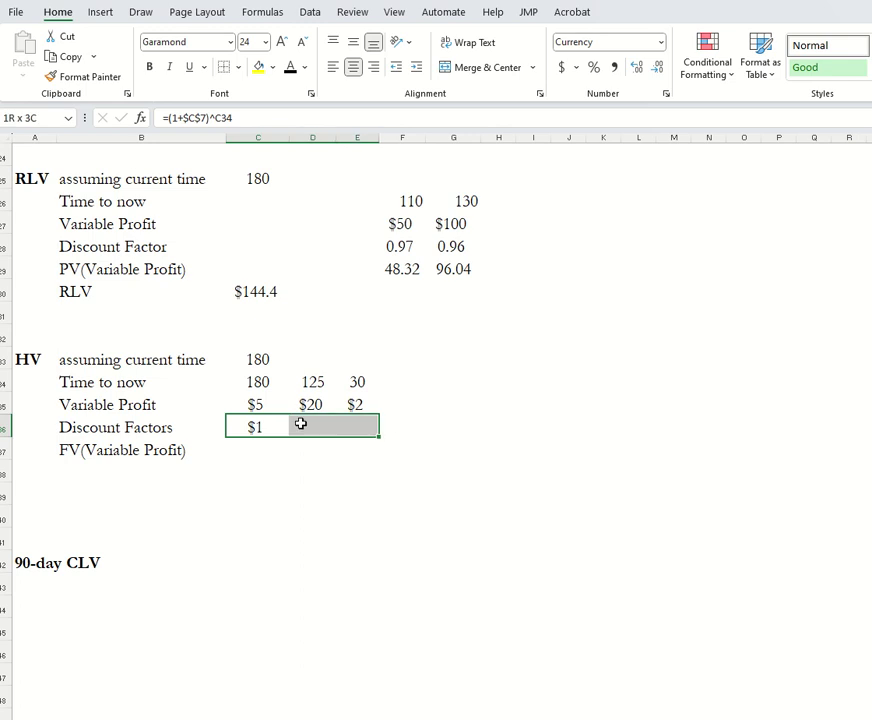
{"action": "right_click", "coordinate": [250, 427]}
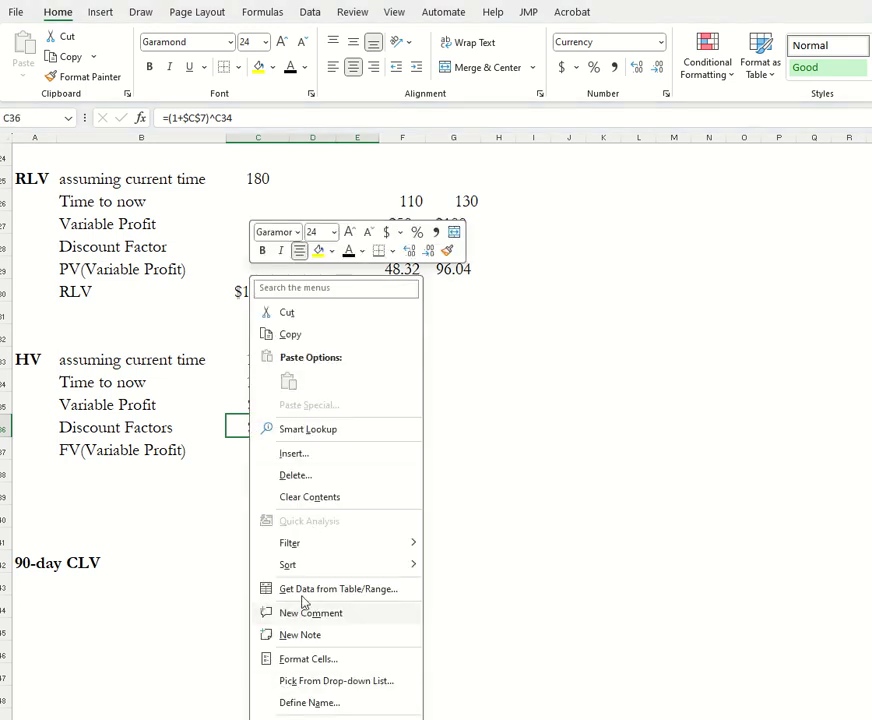
{"action": "left_click", "coordinate": [175, 483]}
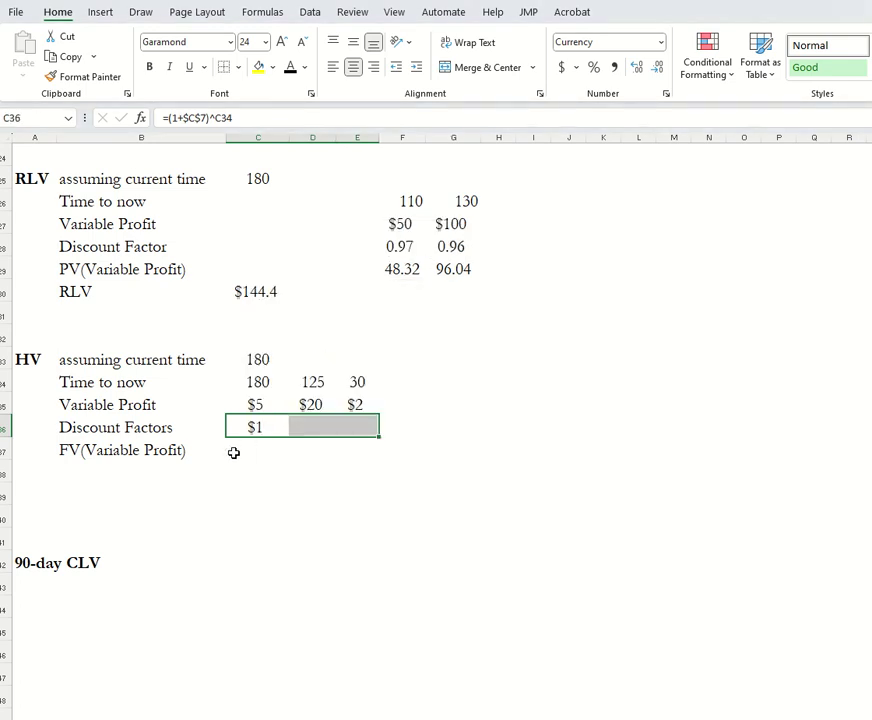
{"action": "left_click_drag", "start_coordinate": [255, 427], "coordinate": [342, 428]}
{"action": "key", "text": "alt"}
{"action": "key", "text": "h"}
{"action": "key", "text": "o"}
{"action": "key", "text": "e"}
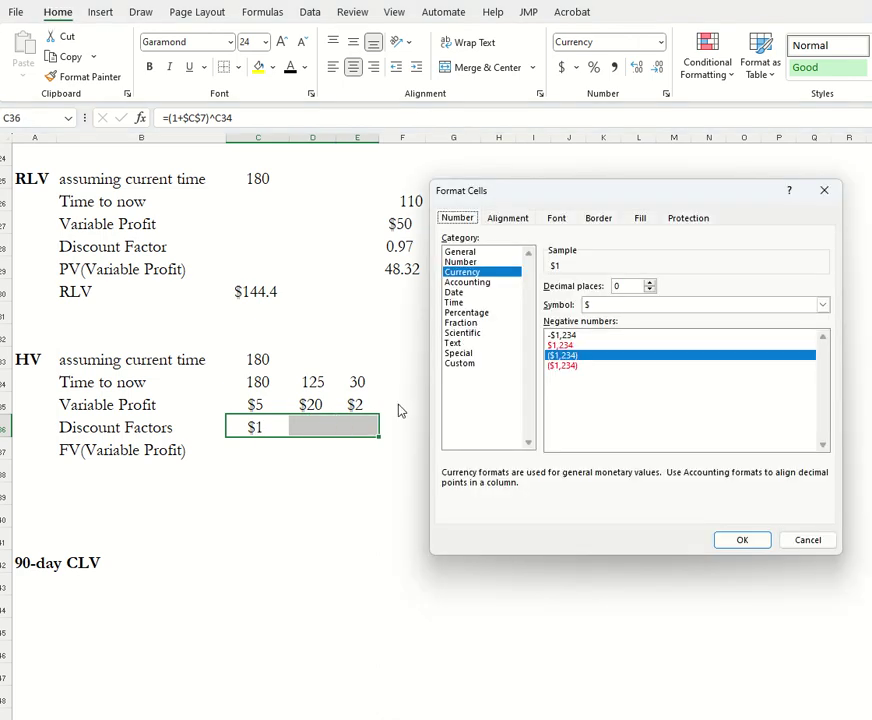
{"action": "key", "text": "Up"}
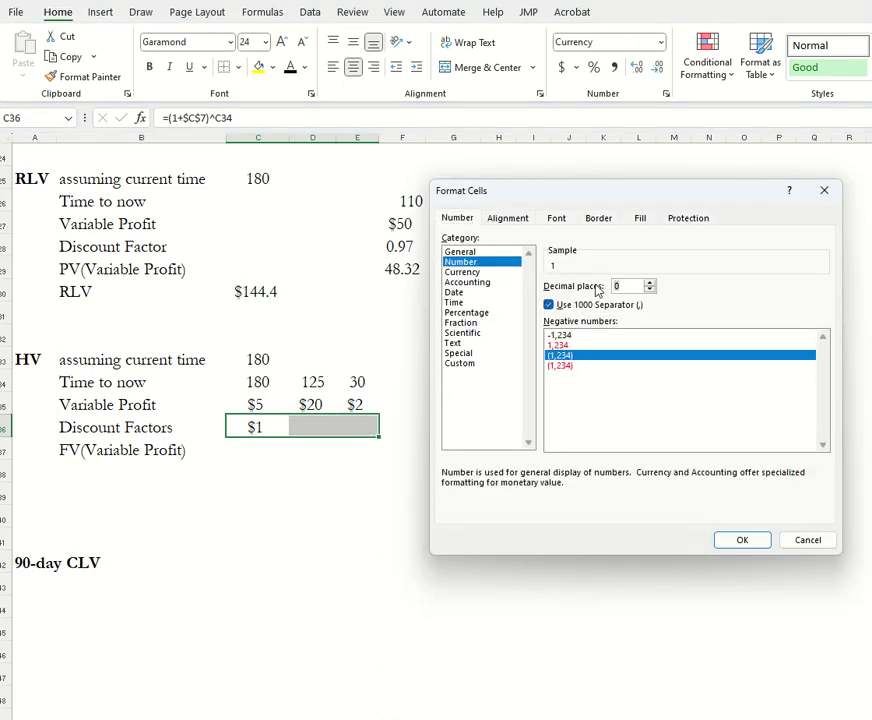
{"action": "type", "text": "2"}
{"action": "key", "text": "Return"}
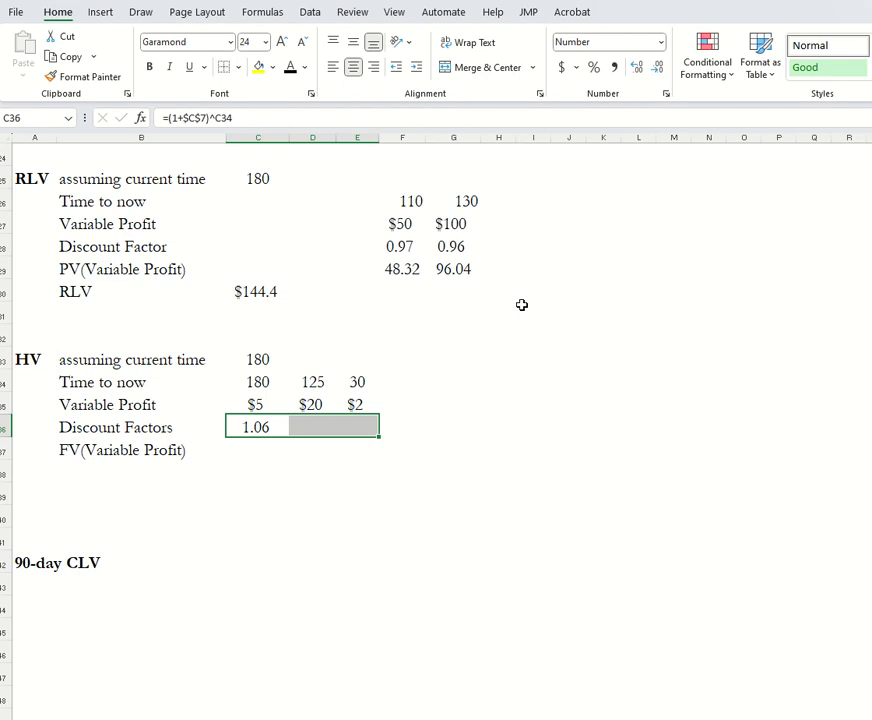
Copy C36 into D36:E36 as formulas only, and check the cell references in E36
{"action": "left_click", "coordinate": [264, 428]}
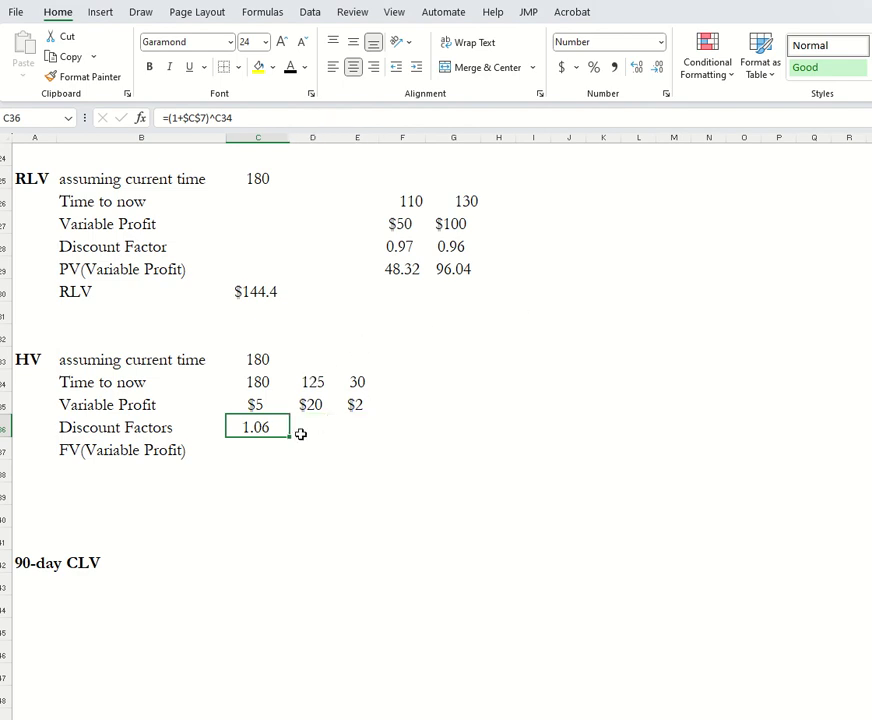
{"action": "key", "text": "ctrl+c"}
{"action": "left_click_drag", "start_coordinate": [300, 427], "coordinate": [346, 422]}
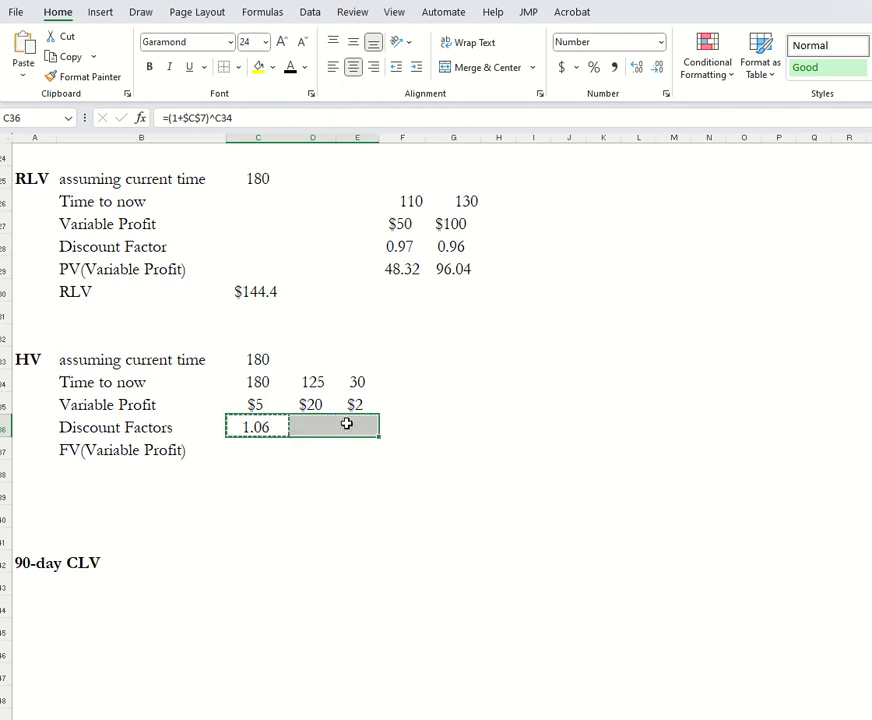
{"action": "right_click", "coordinate": [328, 432]}
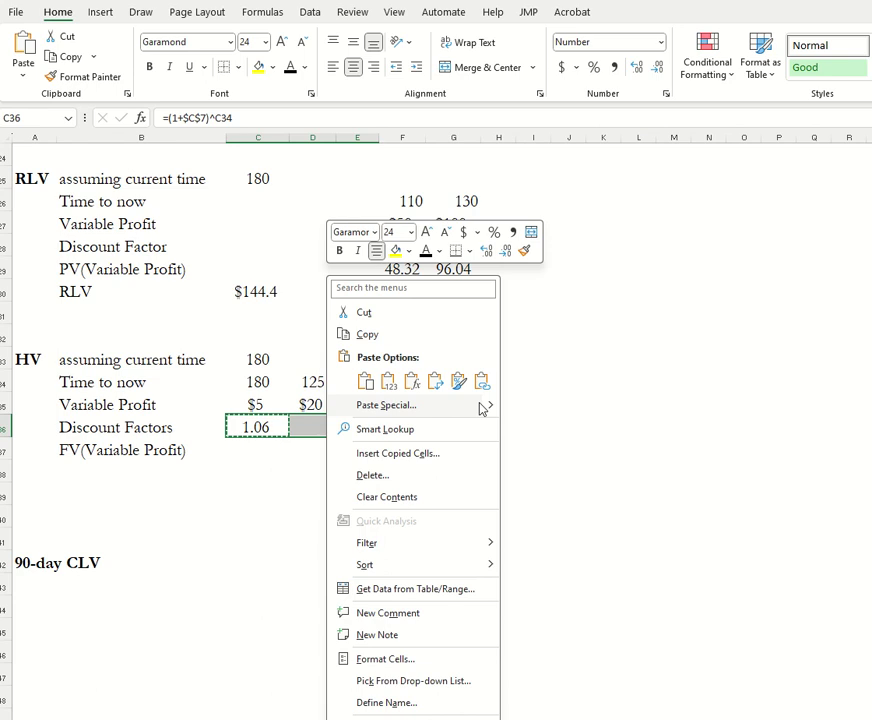
{"action": "mouse_move", "coordinate": [490, 405]}
{"action": "left_click", "coordinate": [536, 429]}
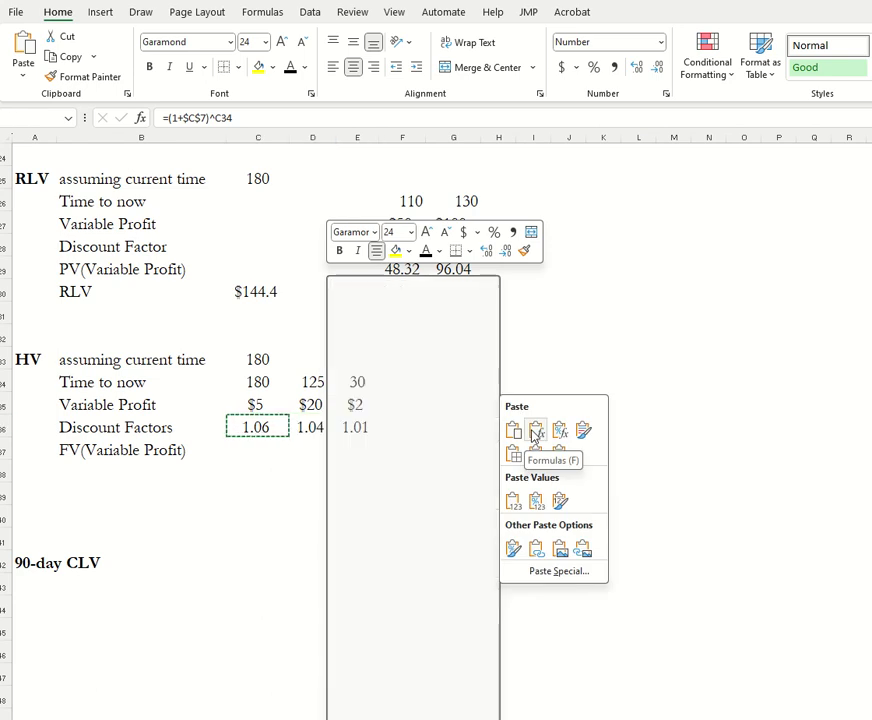
{"action": "left_click", "coordinate": [357, 470]}
{"action": "left_click", "coordinate": [348, 429]}
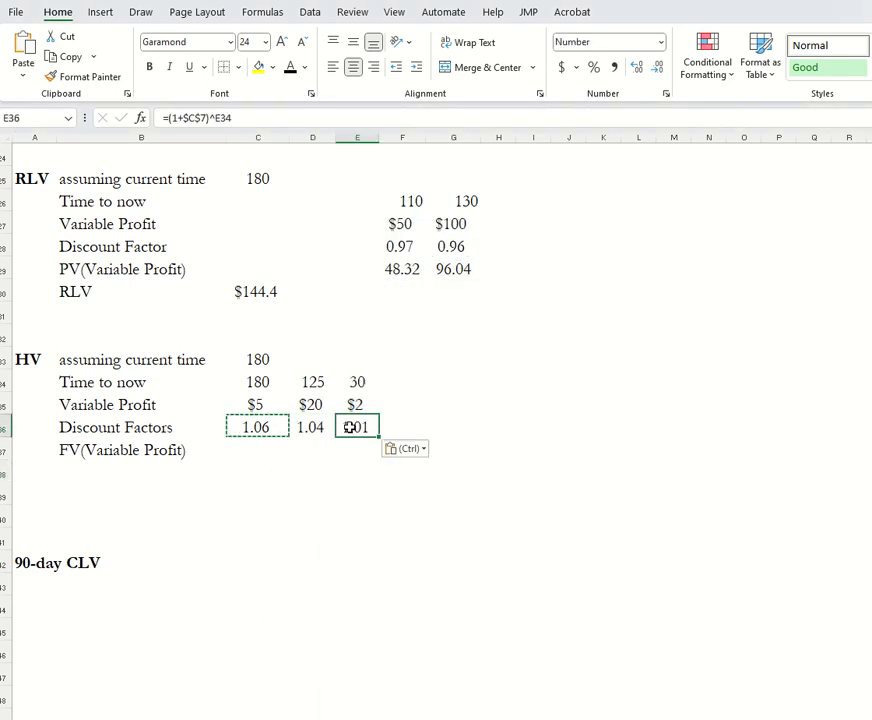
{"action": "key", "text": "F2"}
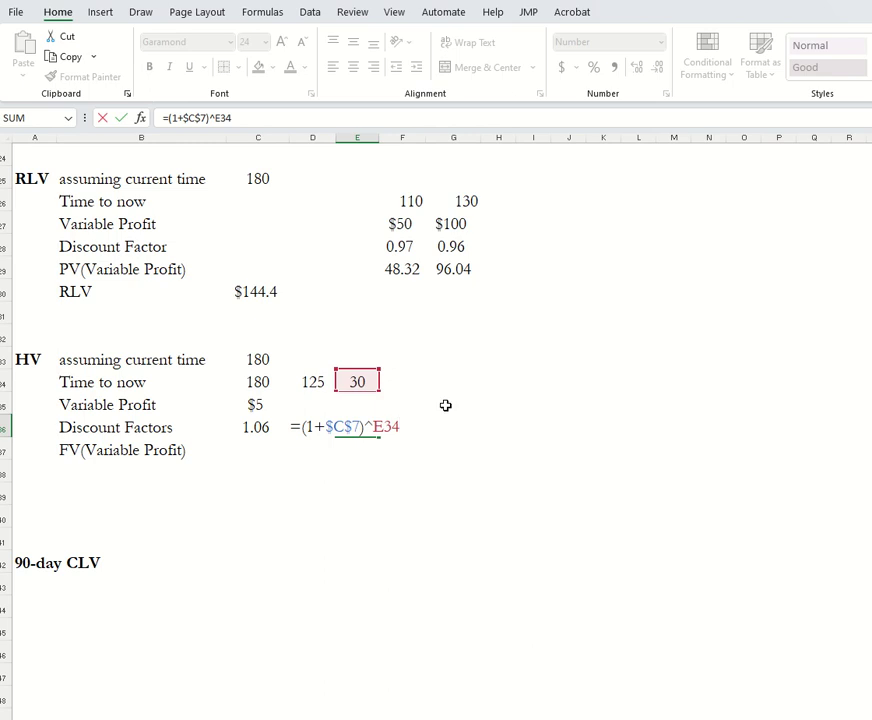
Check the references in the E36 discount factor formula against the tables above, and close the formula
{"action": "scroll", "coordinate": [444, 405], "scroll_direction": "up", "scroll_amount": 8}
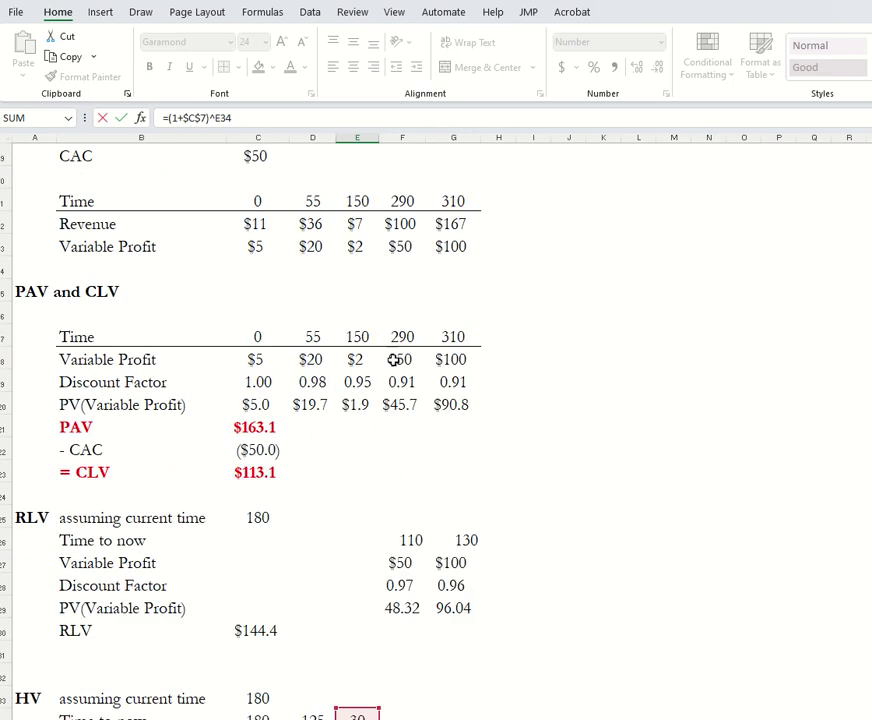
{"action": "scroll", "coordinate": [408, 318], "scroll_direction": "down", "scroll_amount": 7}
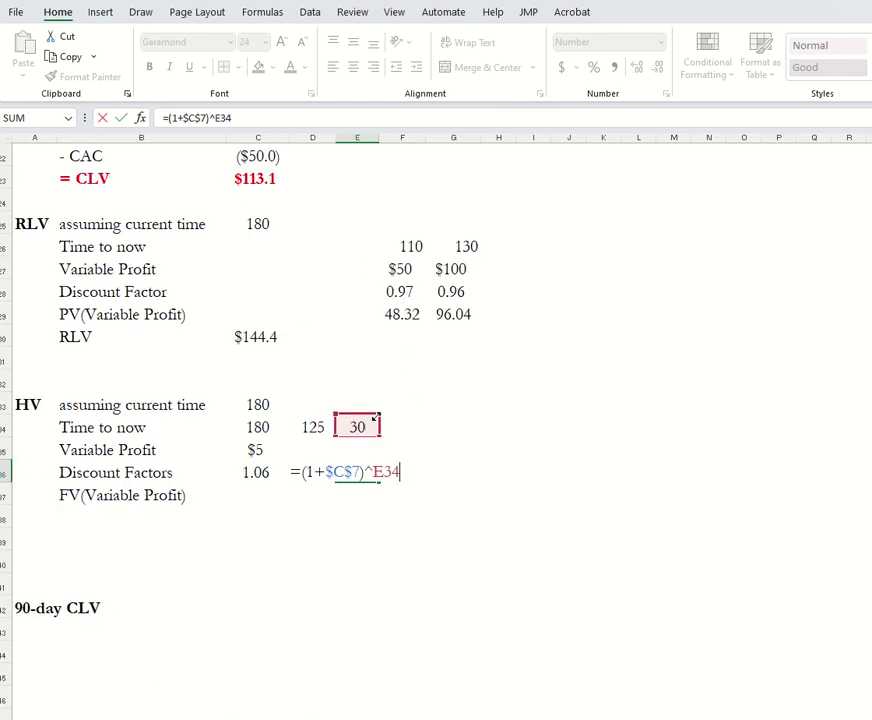
{"action": "key", "text": "ctrl+Return"}
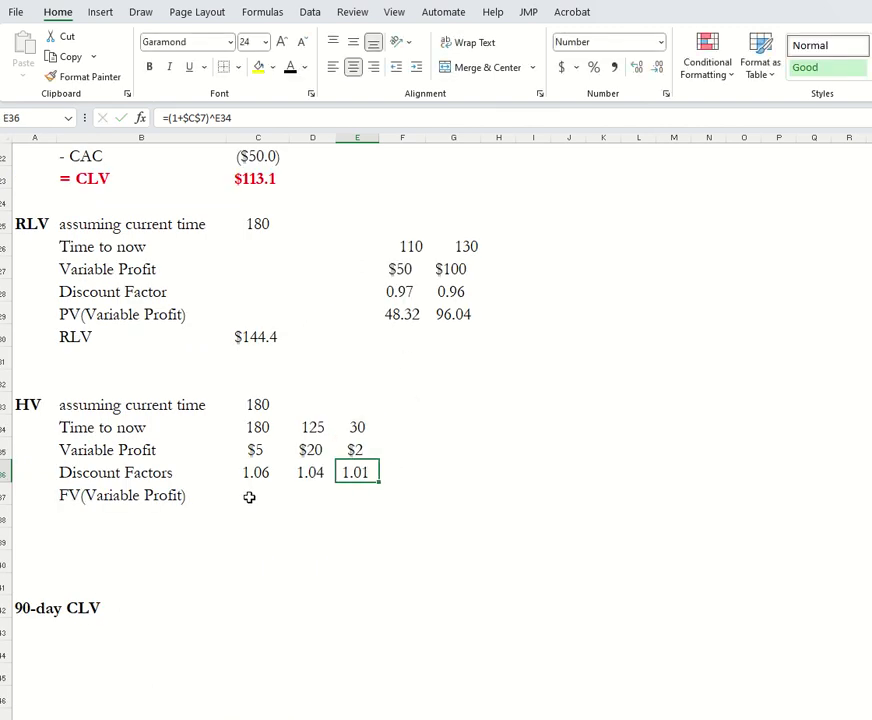
Enter =C35*C36 in C37 to calculate the future value of the first purchase's variable profit
{"action": "left_click", "coordinate": [249, 497]}
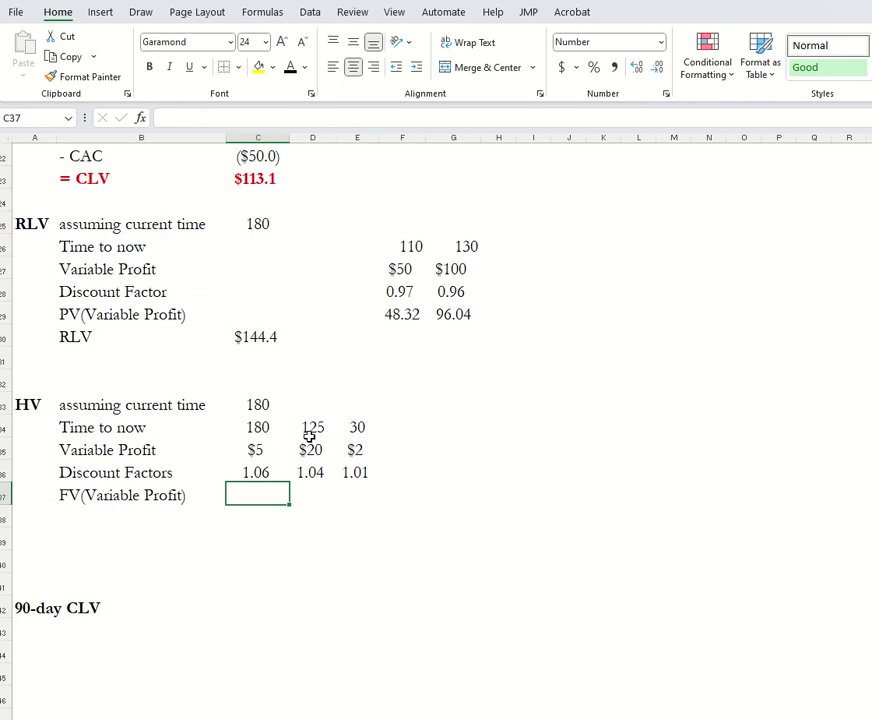
{"action": "type", "text": "="}
{"action": "key", "text": "Up"}
{"action": "key", "text": "Up"}
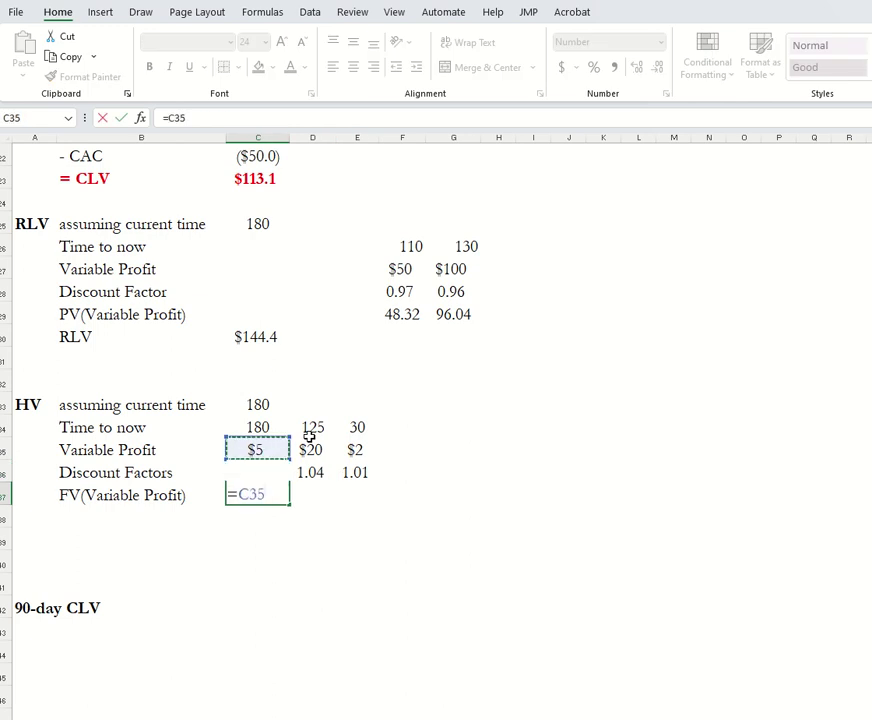
{"action": "type", "text": "*"}
{"action": "key", "text": "Up"}
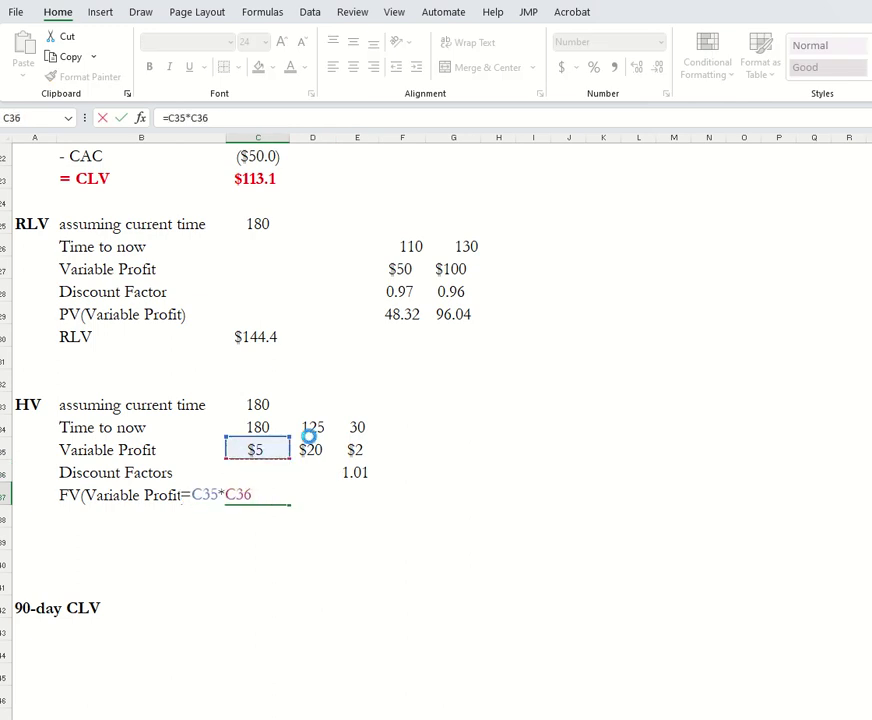
{"action": "key", "text": "Return"}
Copy the C37 future value calculation across to D37:E37 as formulas only
{"action": "key", "text": "Up"}
{"action": "key", "text": "ctrl+c"}
{"action": "left_click_drag", "start_coordinate": [286, 496], "coordinate": [353, 498]}
{"action": "right_click", "coordinate": [353, 498]}
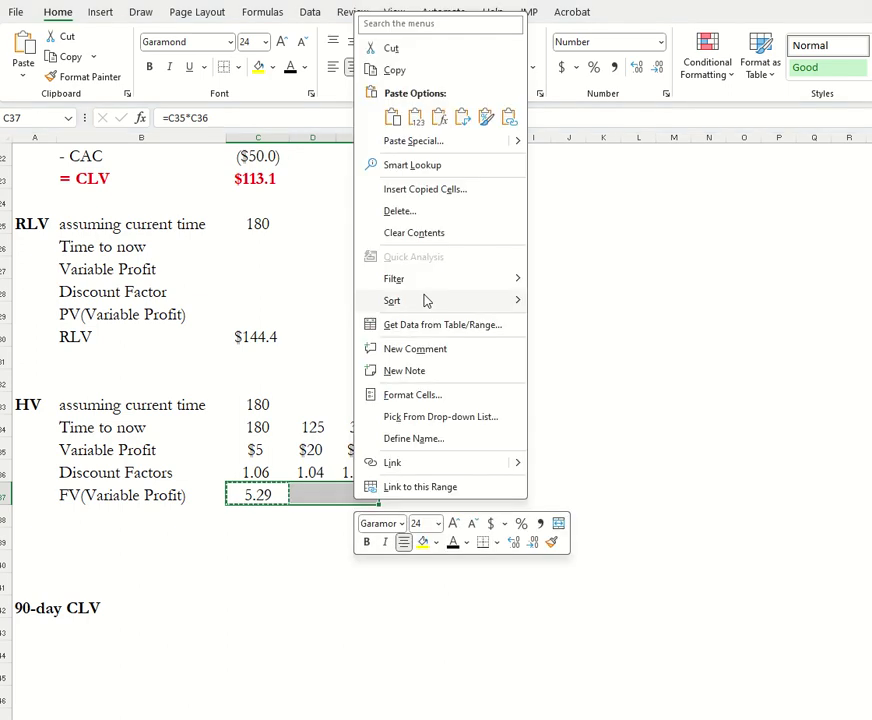
{"action": "mouse_move", "coordinate": [521, 142]}
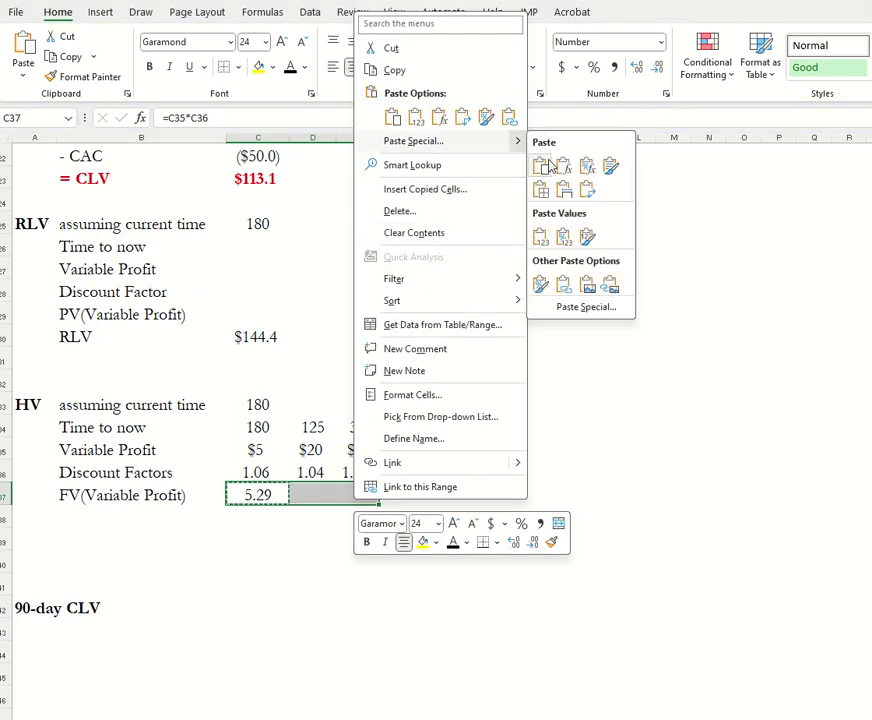
{"action": "left_click", "coordinate": [562, 164]}
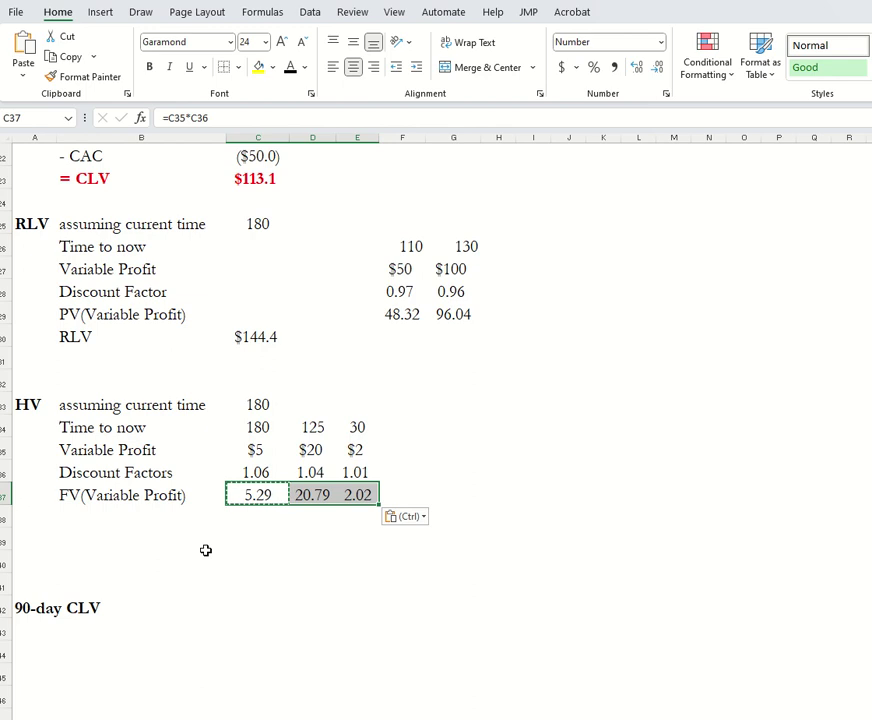
Label B38 "- FV(CAC)" below the FV(Variable Profit) row
{"action": "left_click", "coordinate": [95, 516]}
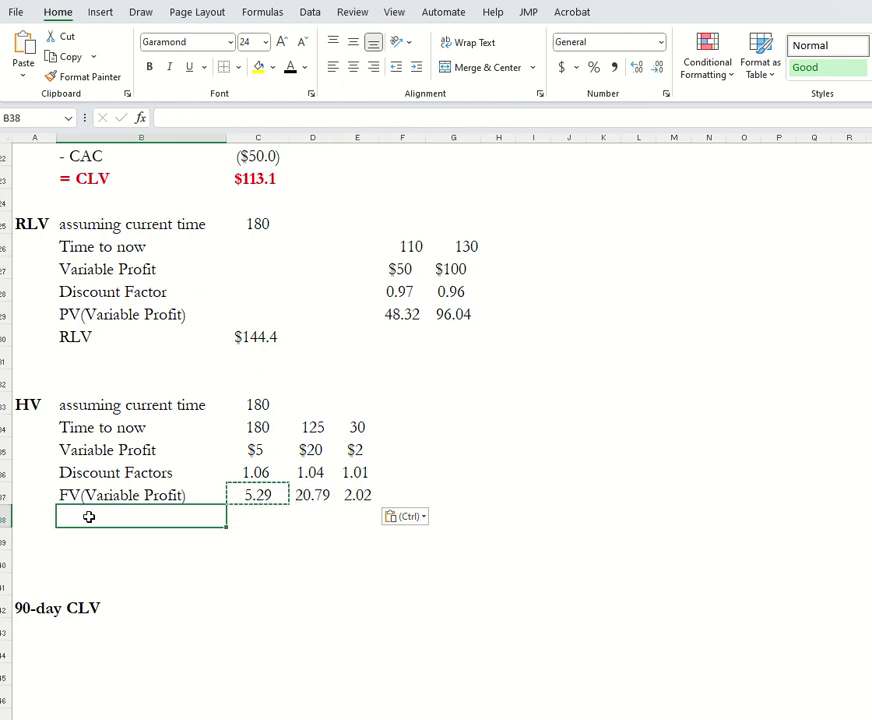
{"action": "type", "text": "H"}
{"action": "key", "text": "Escape"}
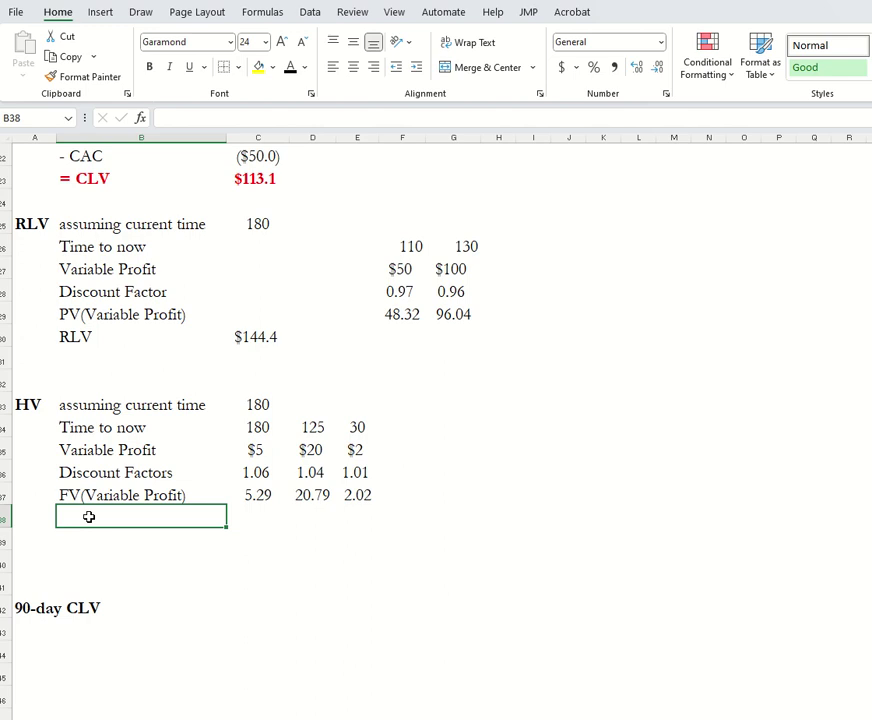
{"action": "scroll", "coordinate": [89, 516], "scroll_direction": "up", "scroll_amount": 1}
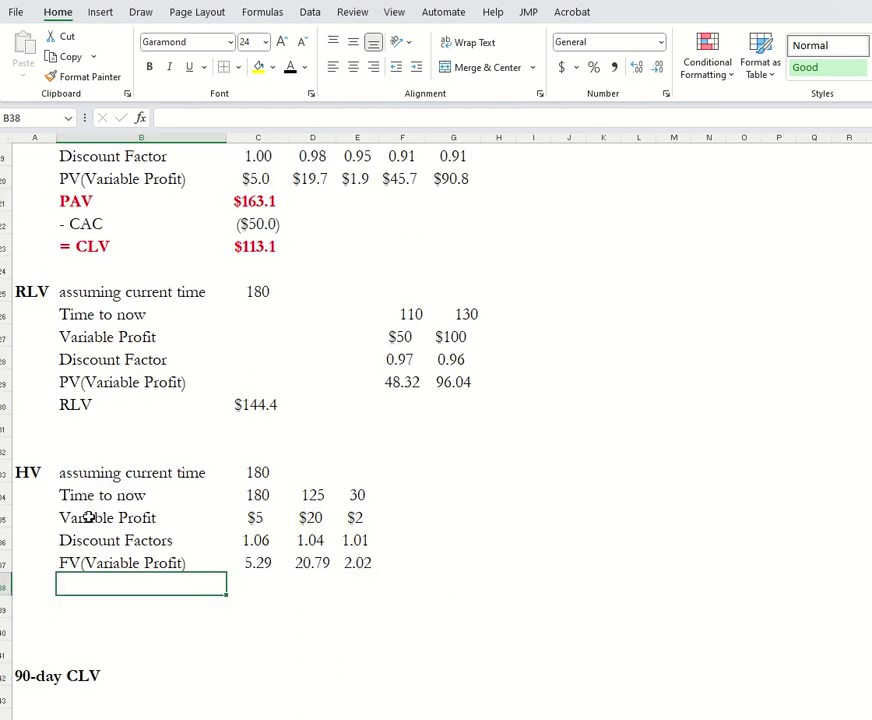
{"action": "type", "text": "-"}
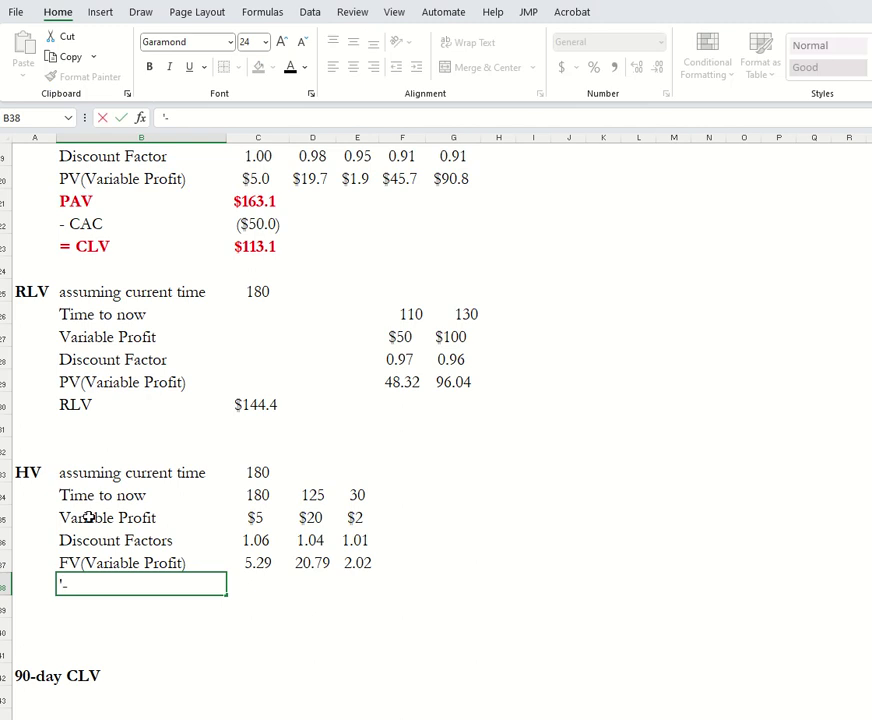
{"action": "type", "text": " FV(CAC"}
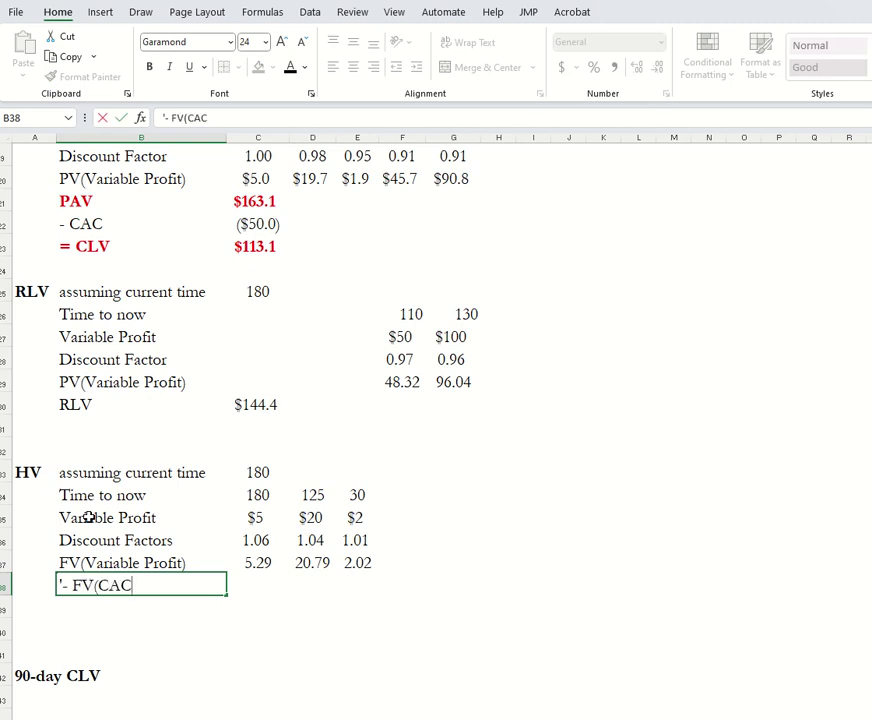
{"action": "key", "text": "Tab"}
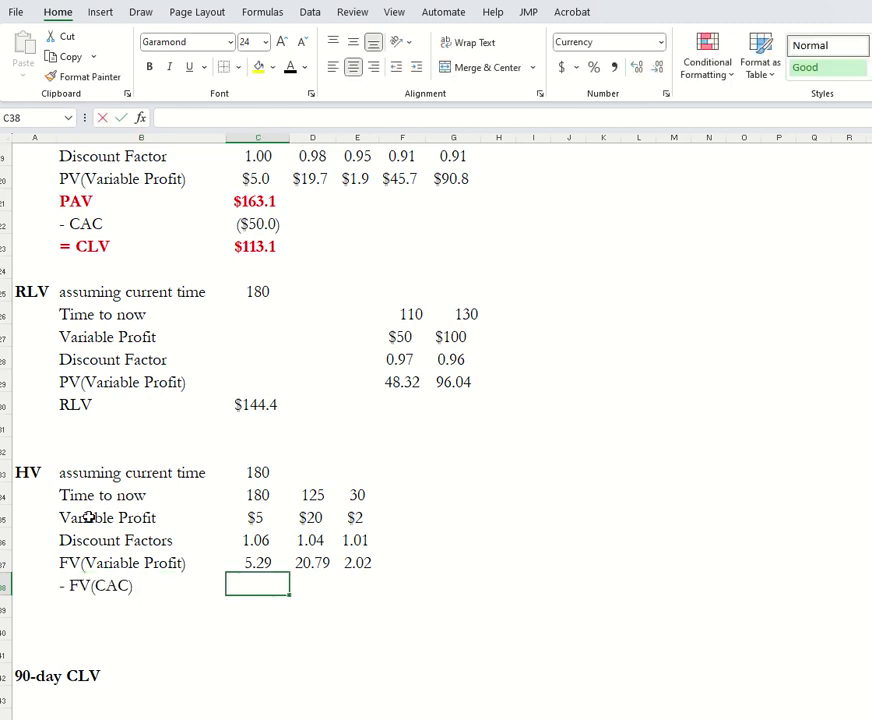
Enter =C22*(1+$C$7)^C34 in C38 to compound the negative CAC to the current day at the daily discount rate
{"action": "type", "text": "="}
{"action": "left_click", "coordinate": [259, 225]}
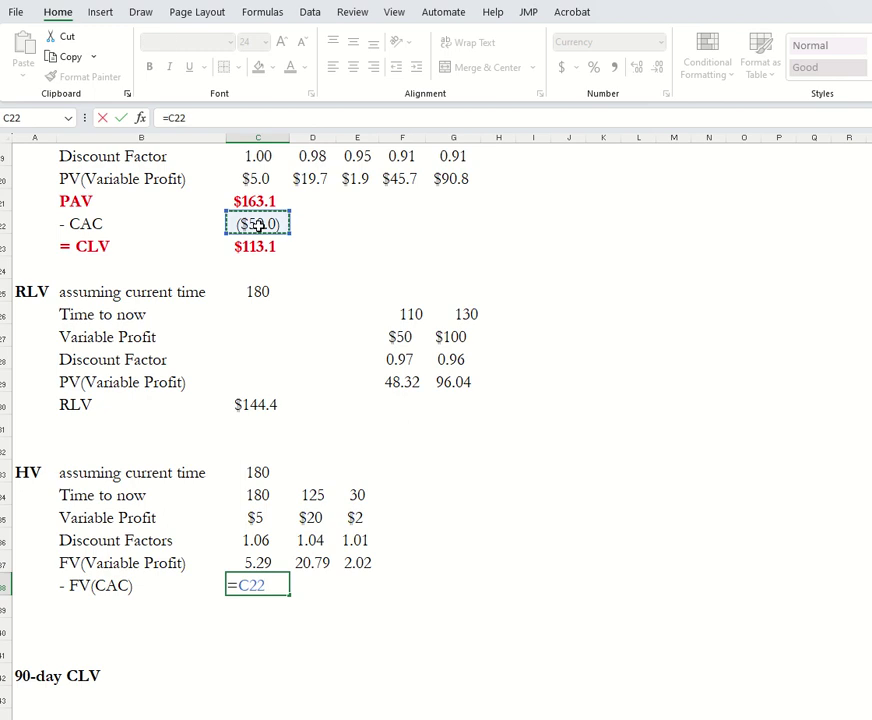
{"action": "type", "text": "*(1"}
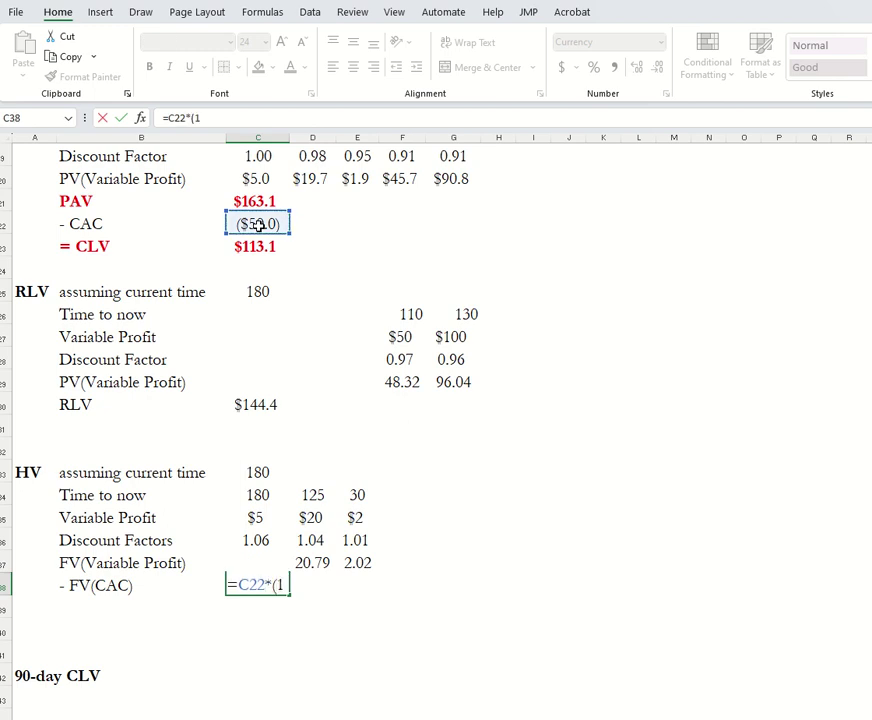
{"action": "type", "text": "+"}
{"action": "scroll", "coordinate": [307, 491], "scroll_direction": "up", "scroll_amount": 6}
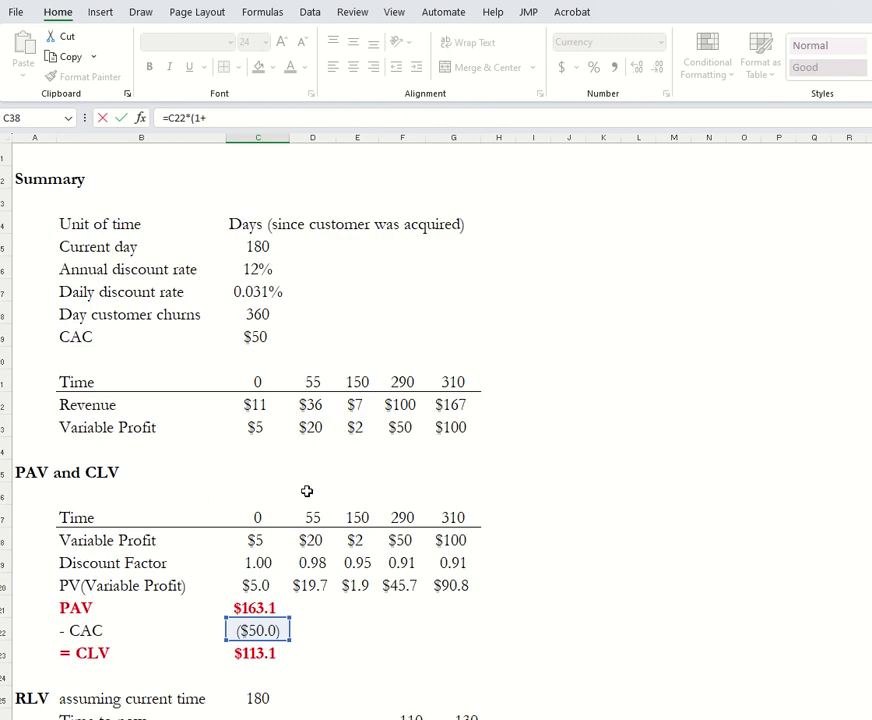
{"action": "left_click", "coordinate": [256, 290]}
{"action": "key", "text": "F4"}
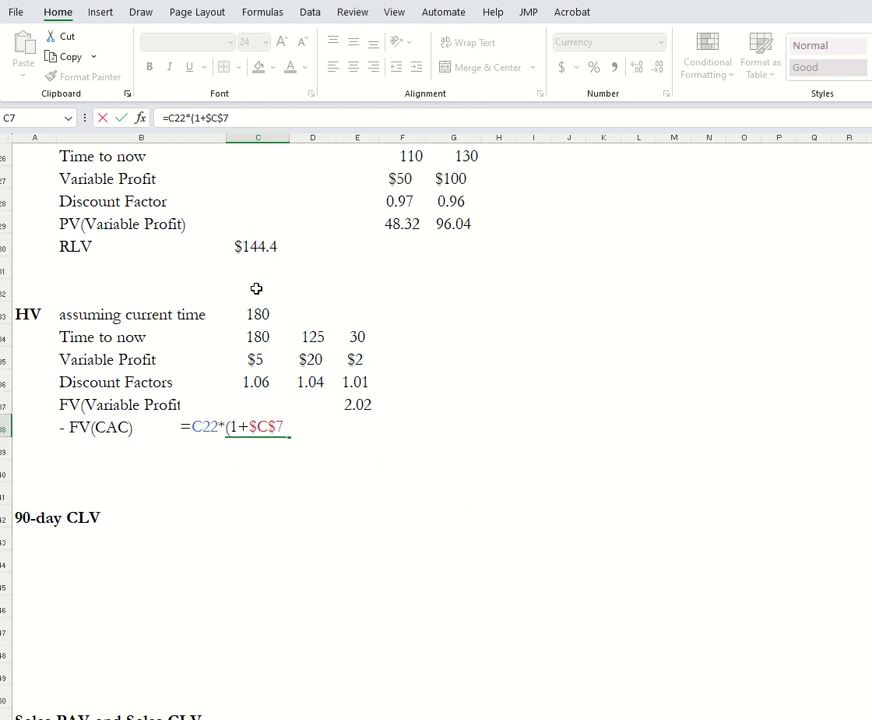
{"action": "type", "text": ")"}
{"action": "type", "text": "^"}
{"action": "left_click", "coordinate": [260, 337]}
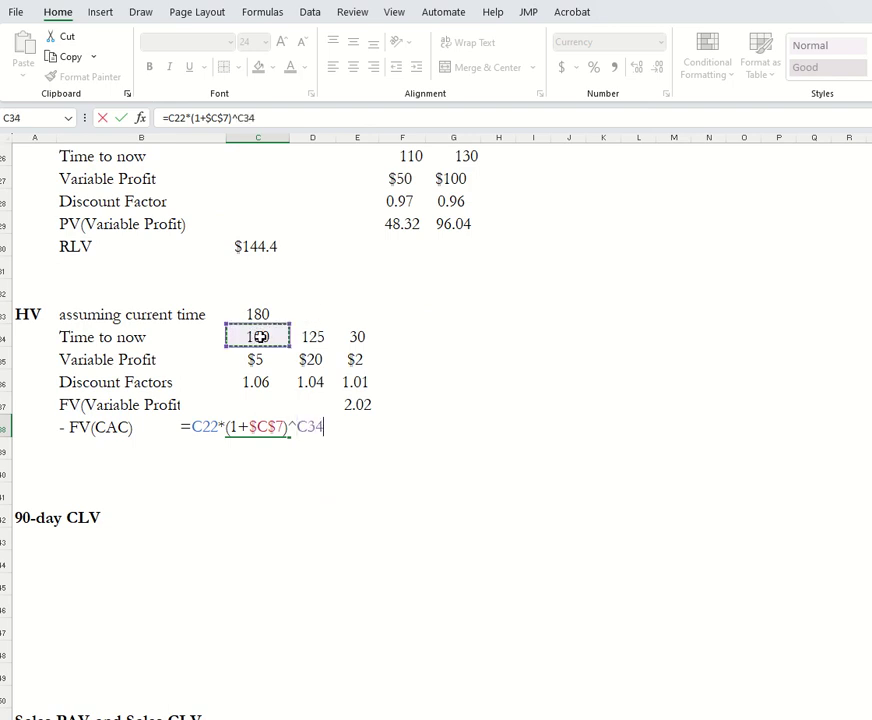
{"action": "key", "text": "Return"}
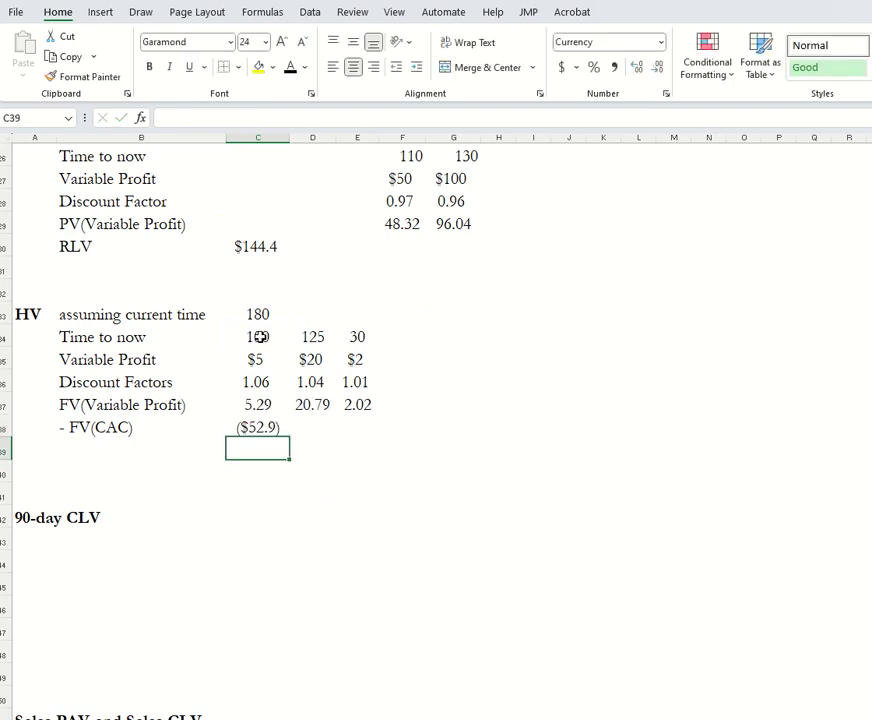
Label B39 "HV" and total the future values and the compounded CAC in C39 with =SUM(C37:E38)
{"action": "key", "text": "Left"}
{"action": "key", "text": "Left"}
{"action": "key", "text": "Right"}
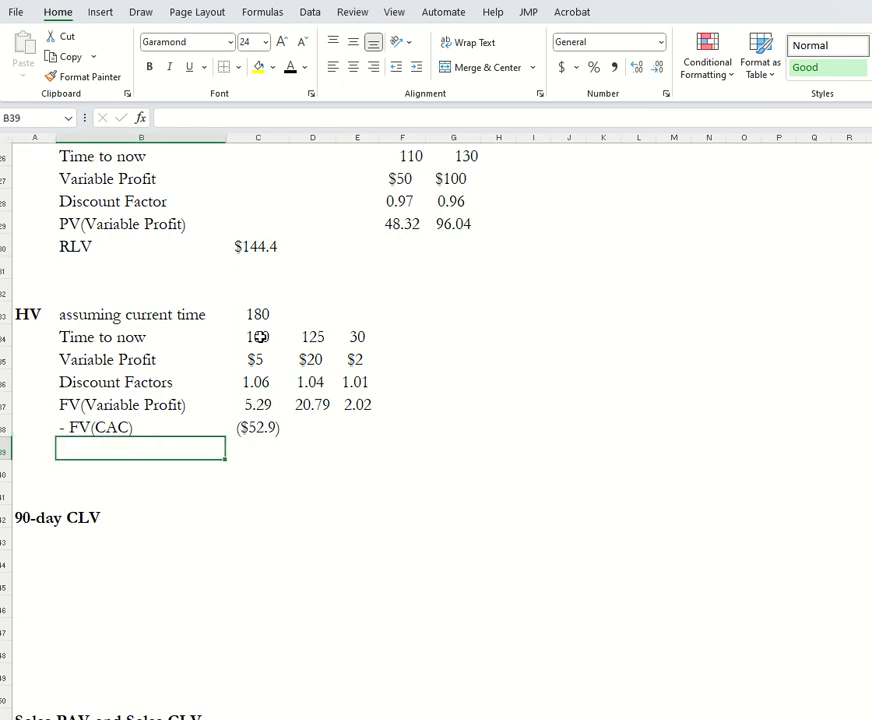
{"action": "type", "text": "HV"}
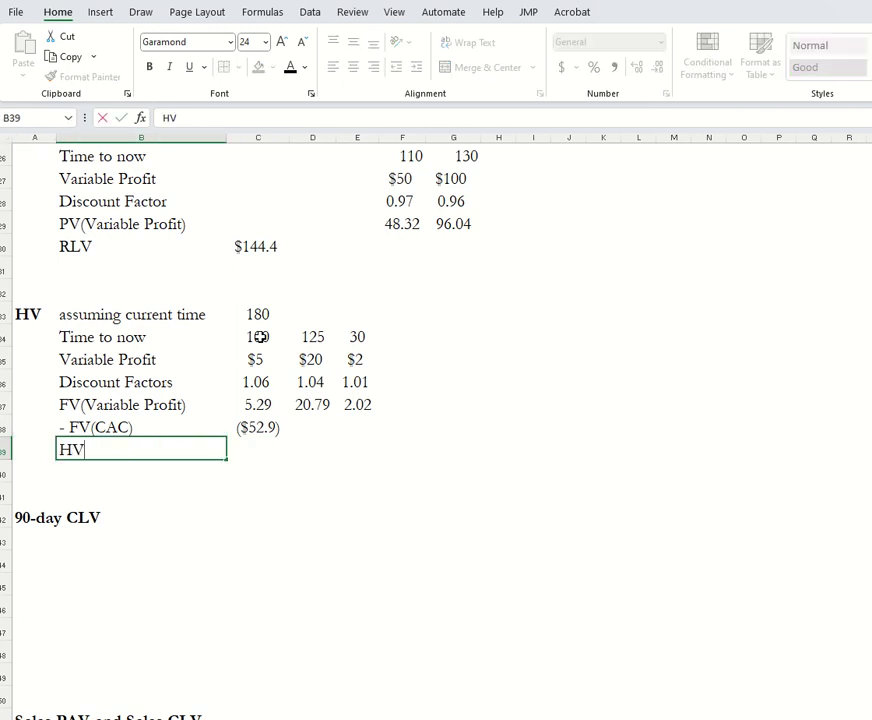
{"action": "key", "text": "Tab"}
{"action": "type", "text": "=sum("}
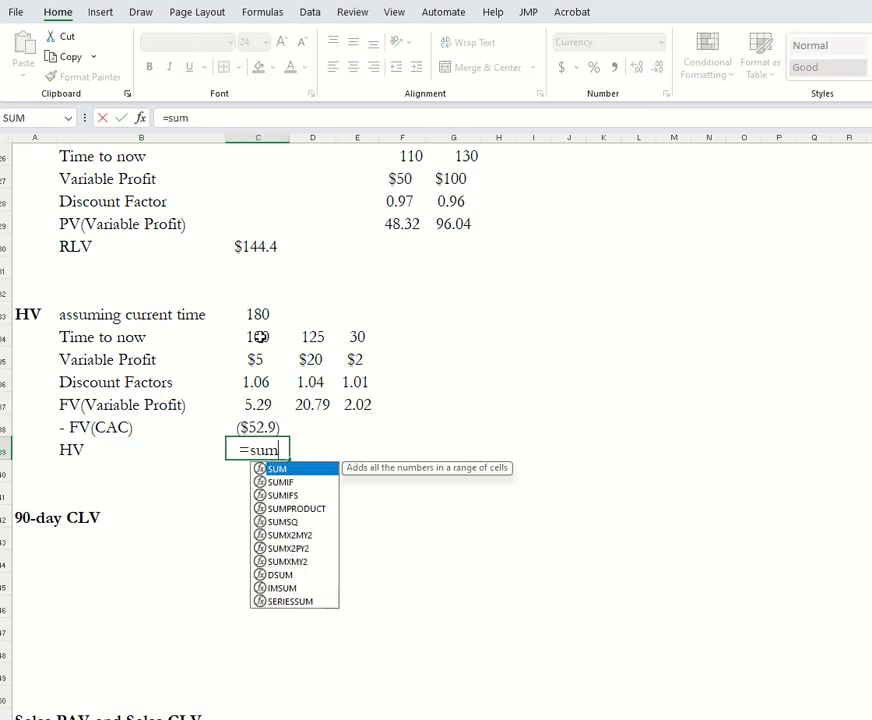
{"action": "left_click", "coordinate": [272, 405]}
{"action": "left_click_drag", "start_coordinate": [272, 405], "coordinate": [352, 422]}
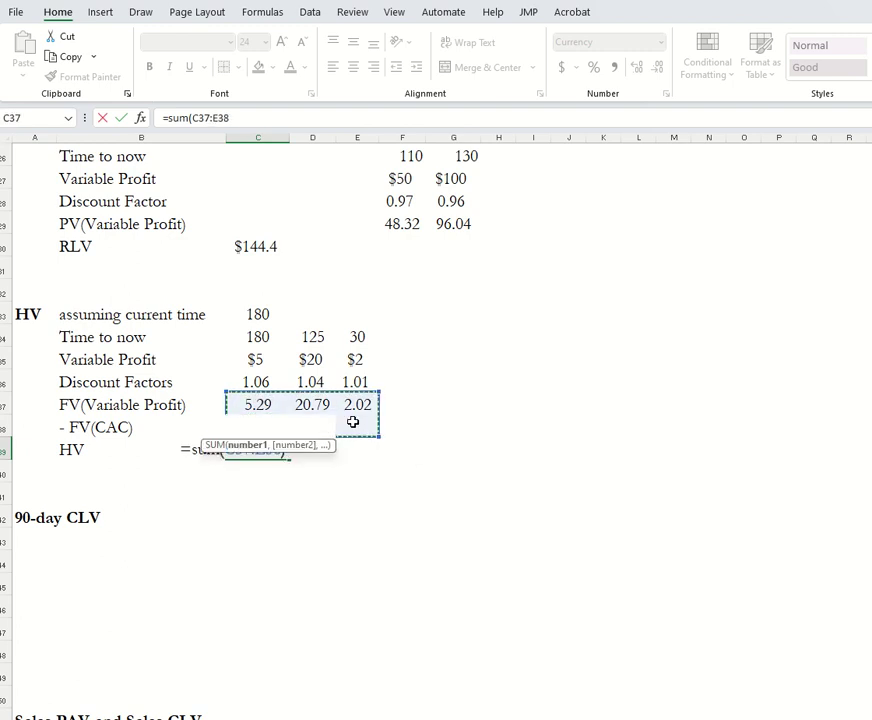
{"action": "type", "text": ")"}
{"action": "key", "text": "Return"}
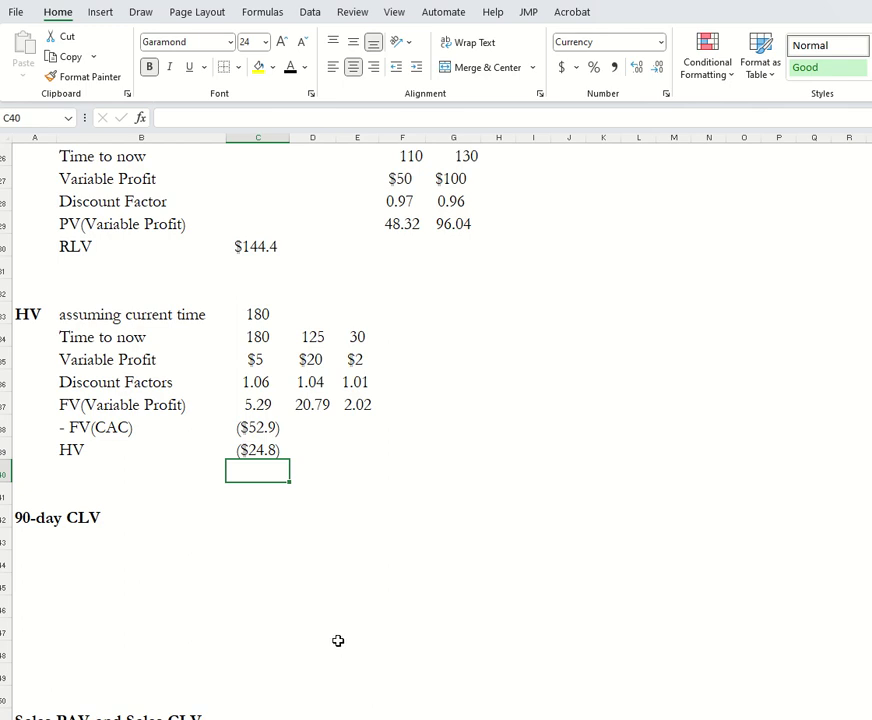
Label B44 "Time" as the first row of the 90-day CLV section
{"action": "left_click", "coordinate": [95, 558]}
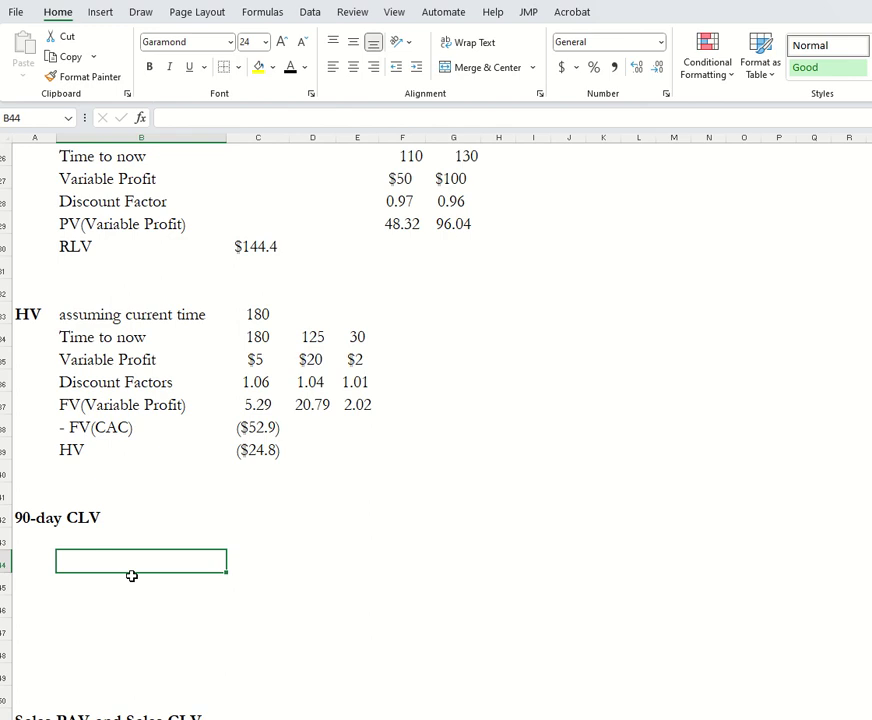
{"action": "scroll", "coordinate": [307, 528], "scroll_direction": "down", "scroll_amount": 3}
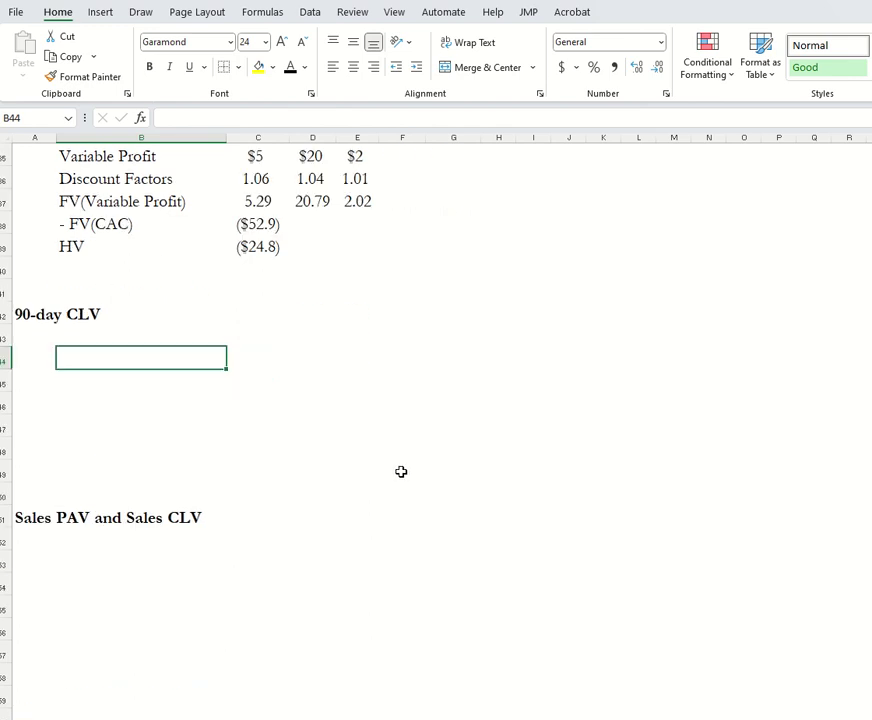
{"action": "type", "text": "Time"}
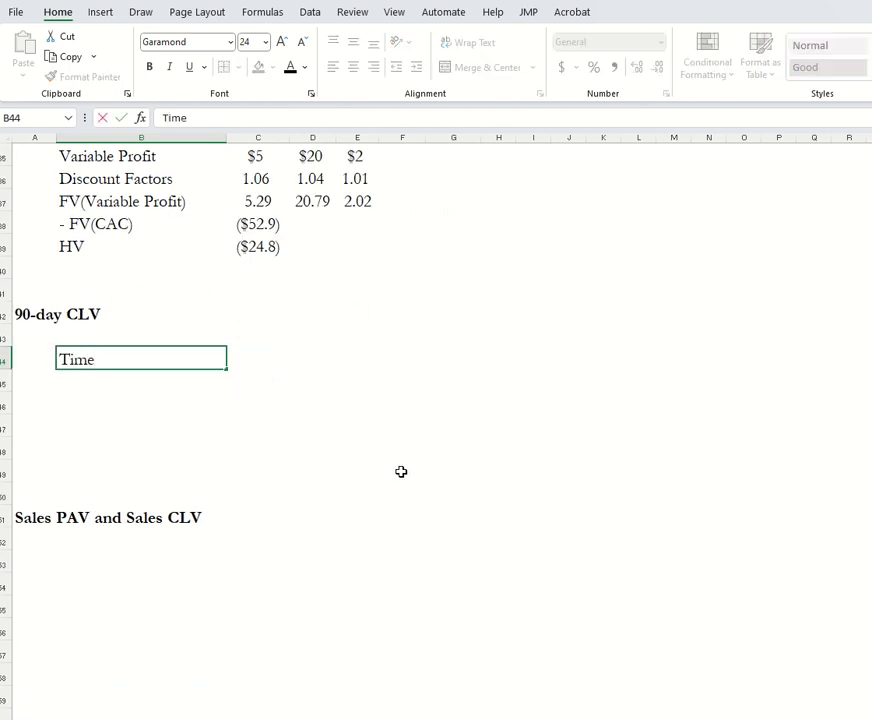
{"action": "key", "text": "Tab"}
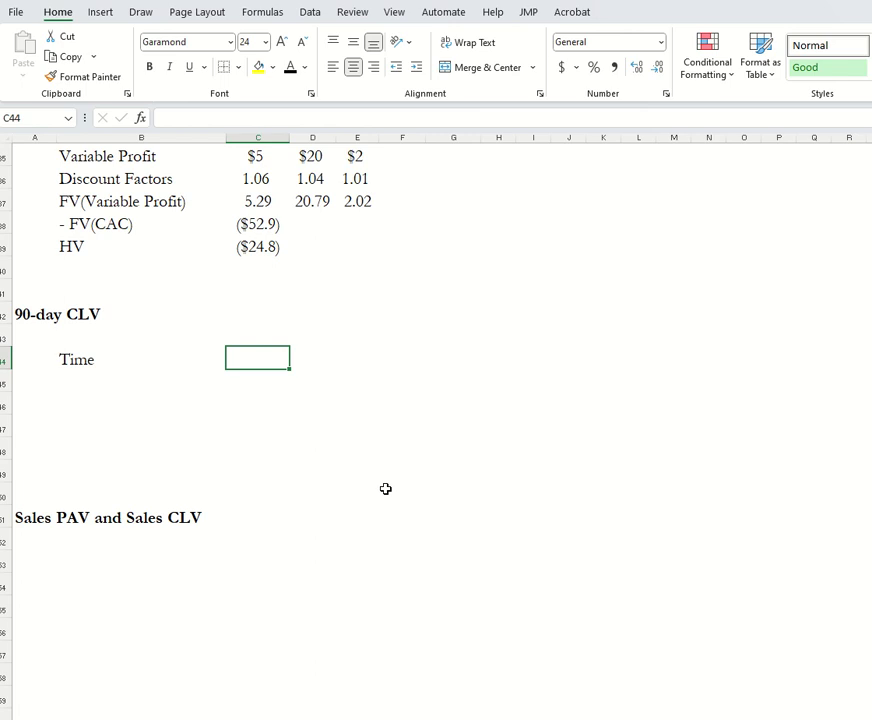
Examine the PAV and CLV table to identify which purchases belong in the 90-day CLV calculation
{"action": "scroll", "coordinate": [385, 489], "scroll_direction": "up", "scroll_amount": 2}
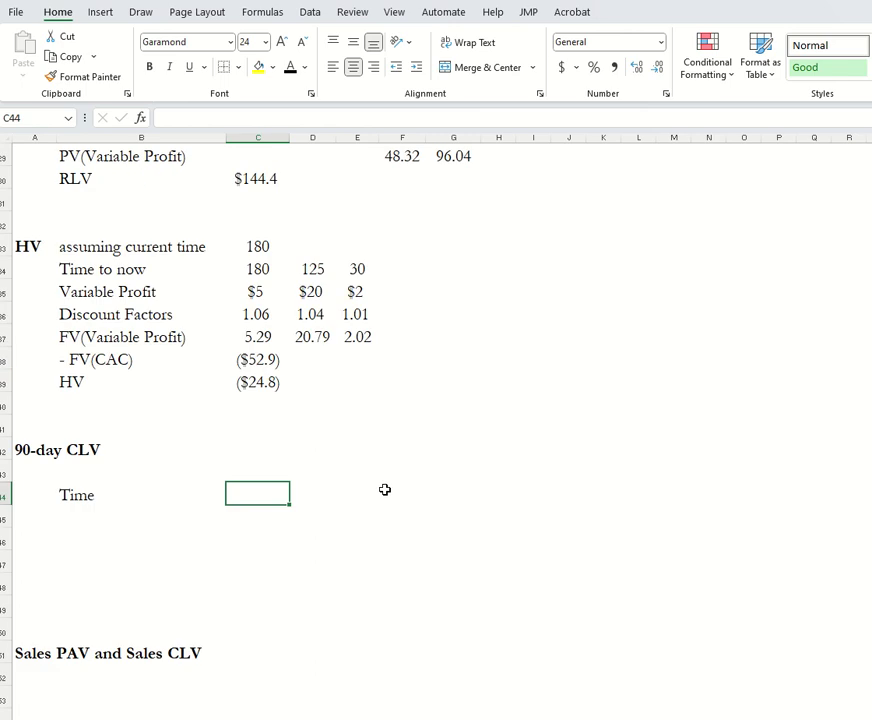
{"action": "scroll", "coordinate": [385, 489], "scroll_direction": "up", "scroll_amount": 6}
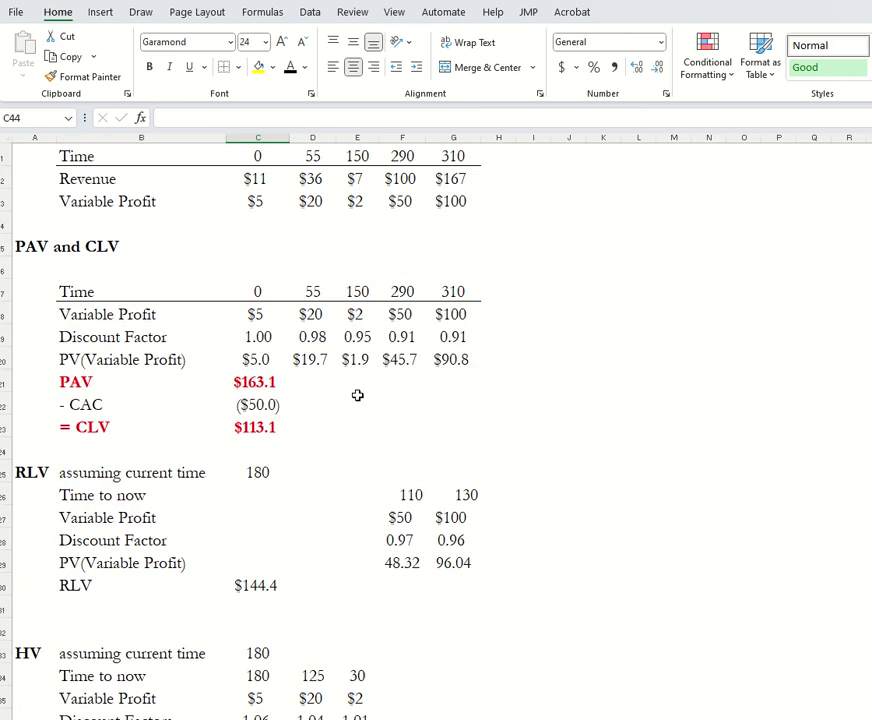
{"action": "left_click_drag", "start_coordinate": [256, 293], "coordinate": [455, 290]}
{"action": "left_click_drag", "start_coordinate": [262, 289], "coordinate": [305, 289]}
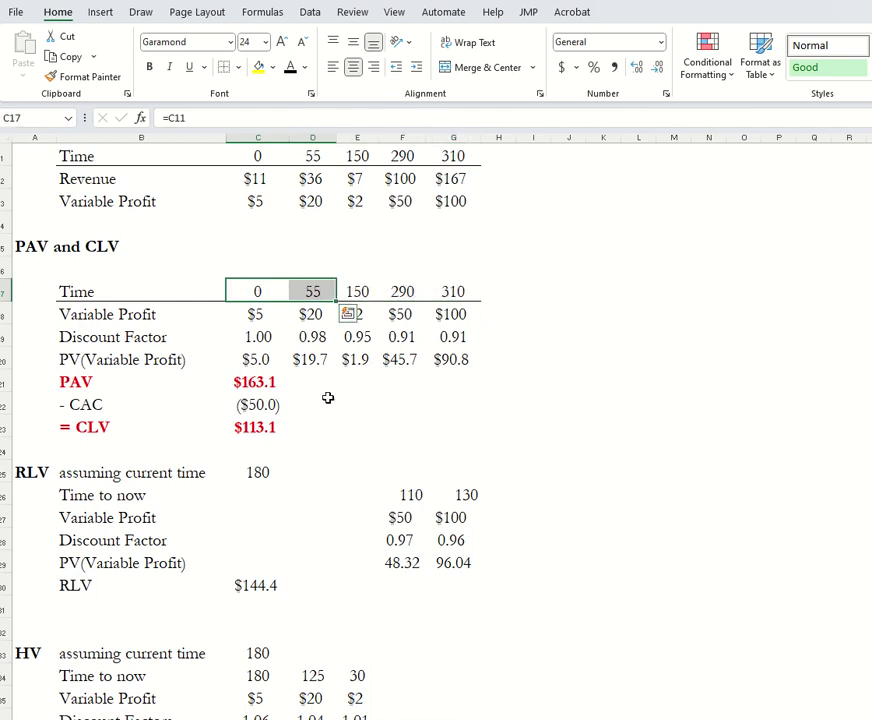
{"action": "left_click_drag", "start_coordinate": [372, 262], "coordinate": [478, 441]}
{"action": "left_click_drag", "start_coordinate": [253, 265], "coordinate": [292, 426]}
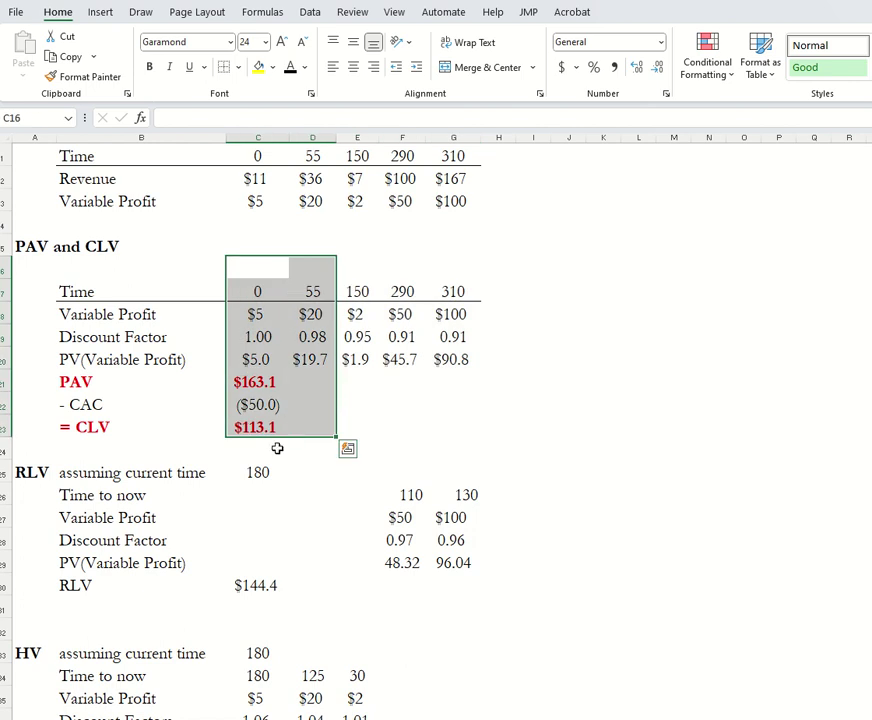
{"action": "scroll", "coordinate": [277, 448], "scroll_direction": "down", "scroll_amount": 9}
{"action": "left_click", "coordinate": [219, 492]}
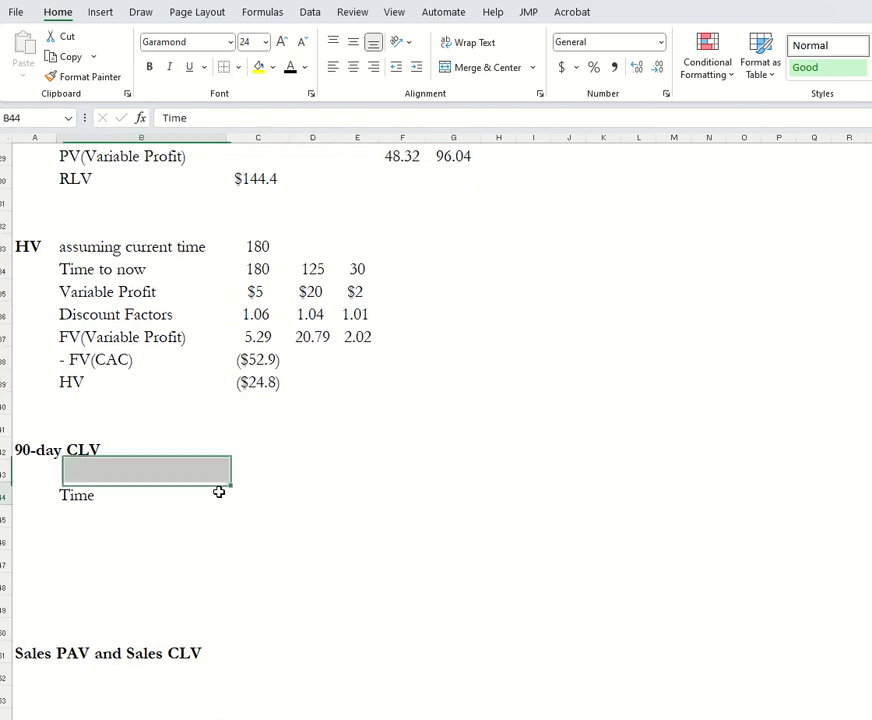
Enter =C17 in C44 to link the first time of the 90-day CLV section to the PAV and CLV table
{"action": "left_click_drag", "start_coordinate": [219, 492], "coordinate": [234, 490]}
{"action": "left_click", "coordinate": [243, 489]}
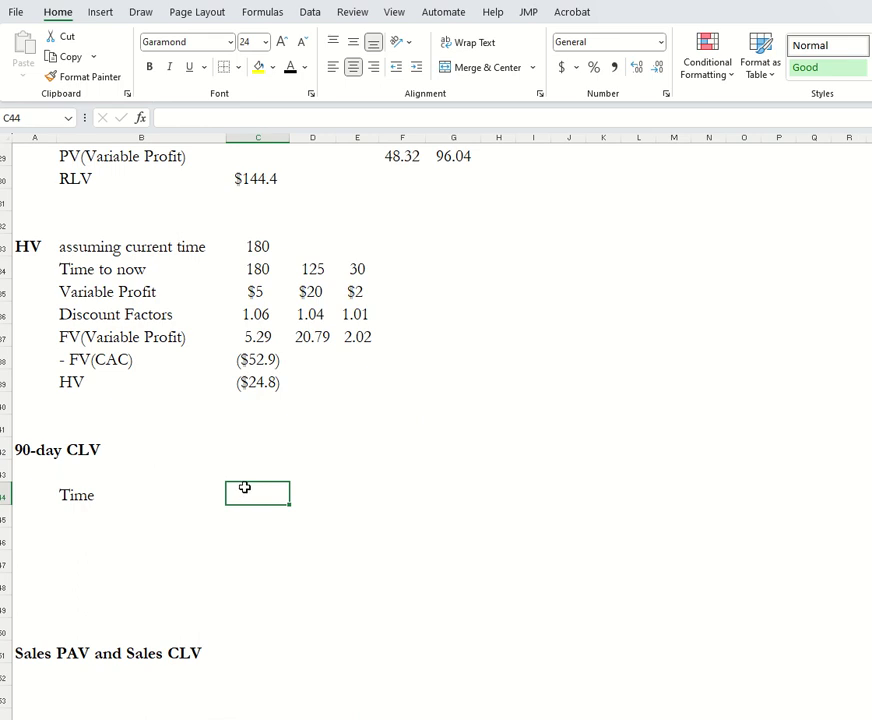
{"action": "type", "text": "="}
{"action": "scroll", "coordinate": [243, 475], "scroll_direction": "up", "scroll_amount": 7}
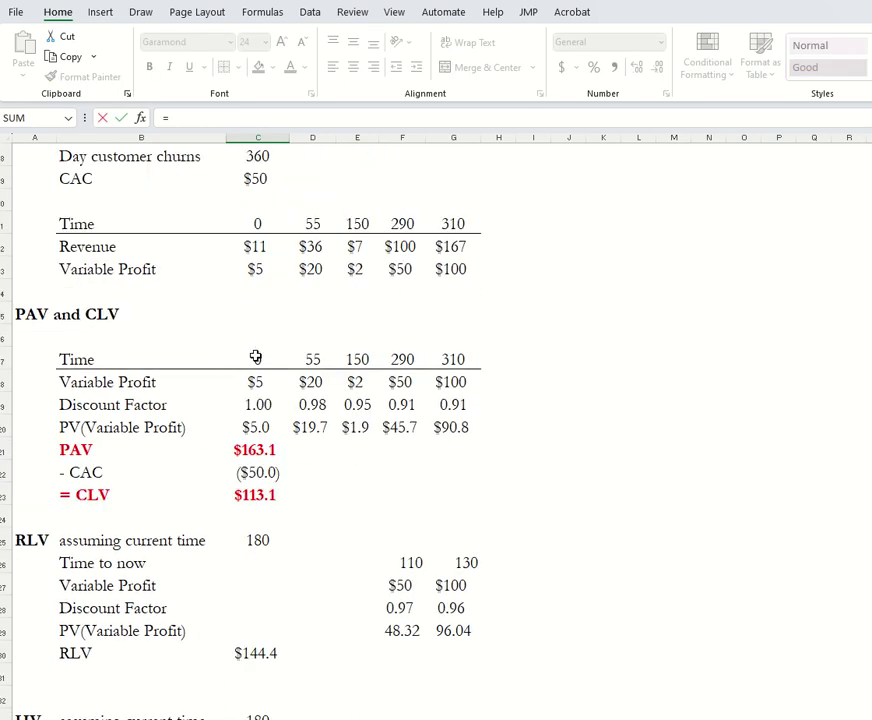
{"action": "left_click", "coordinate": [256, 357]}
{"action": "key", "text": "Return"}
Copy the time formula from C44 into D44, pasting the formula only
{"action": "key", "text": "Up"}
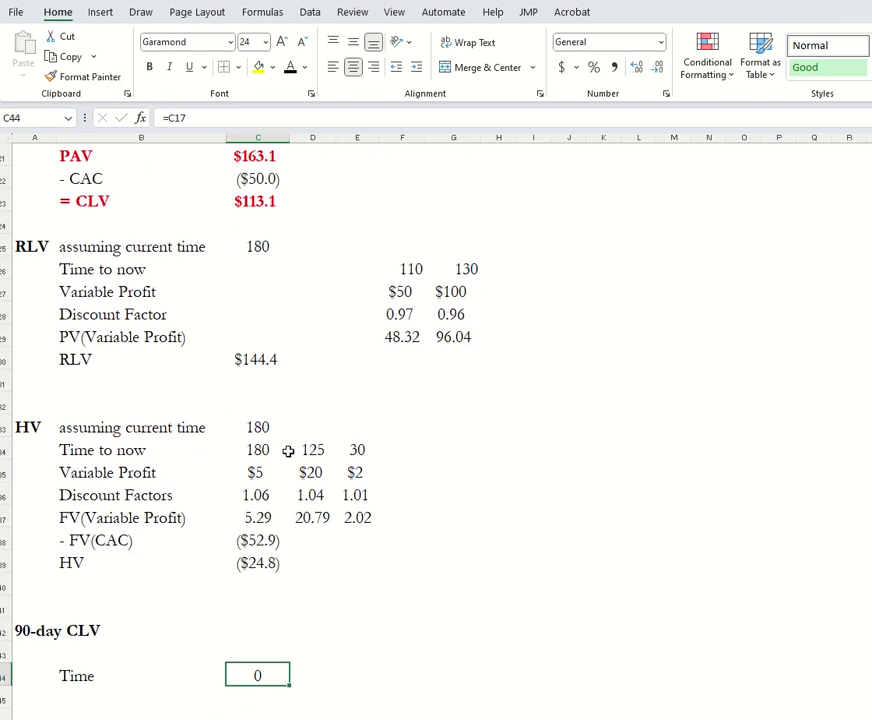
{"action": "left_click_drag", "start_coordinate": [288, 675], "coordinate": [319, 675]}
{"action": "right_click", "coordinate": [321, 680]}
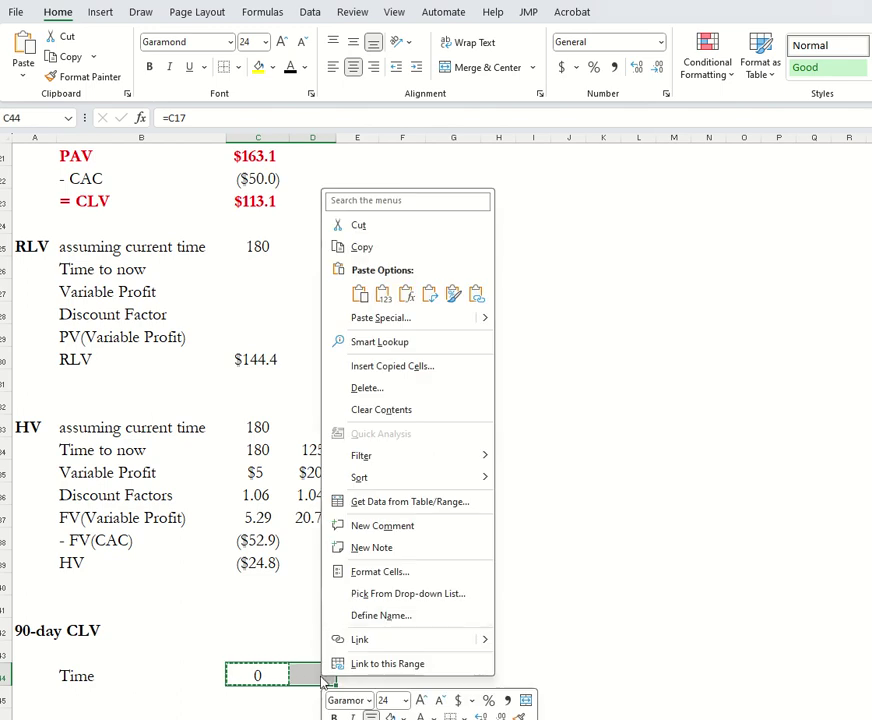
{"action": "mouse_move", "coordinate": [480, 318]}
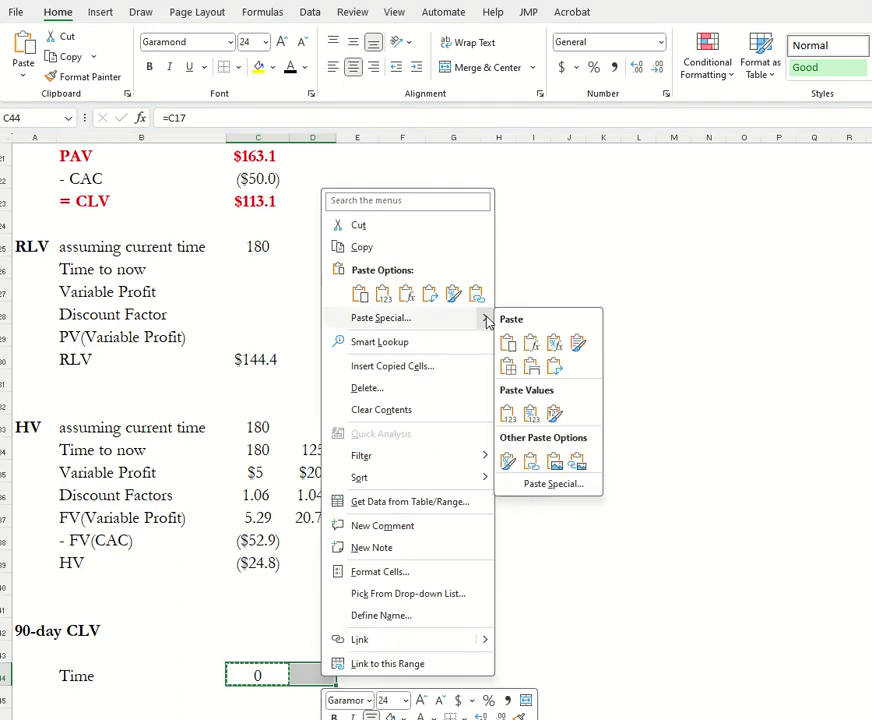
{"action": "left_click", "coordinate": [533, 343]}
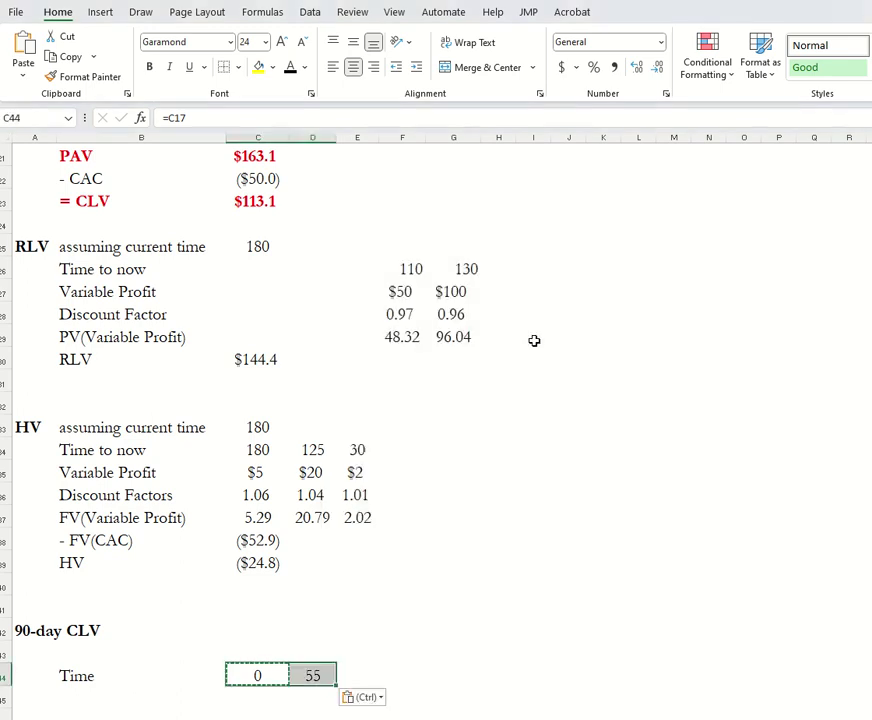
Label B45 "Variable Profit" and enter =C18 in C45 to link the first purchase's variable profit
{"action": "scroll", "coordinate": [95, 524], "scroll_direction": "down", "scroll_amount": 3}
{"action": "left_click", "coordinate": [80, 493]}
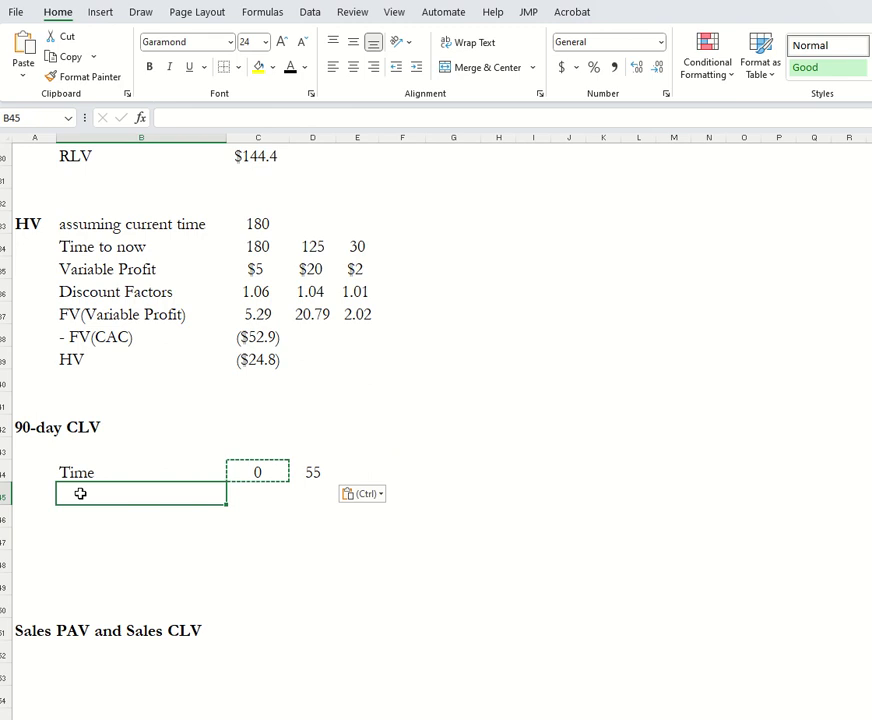
{"action": "double_click", "coordinate": [80, 493]}
{"action": "type", "text": "Variable Profit"}
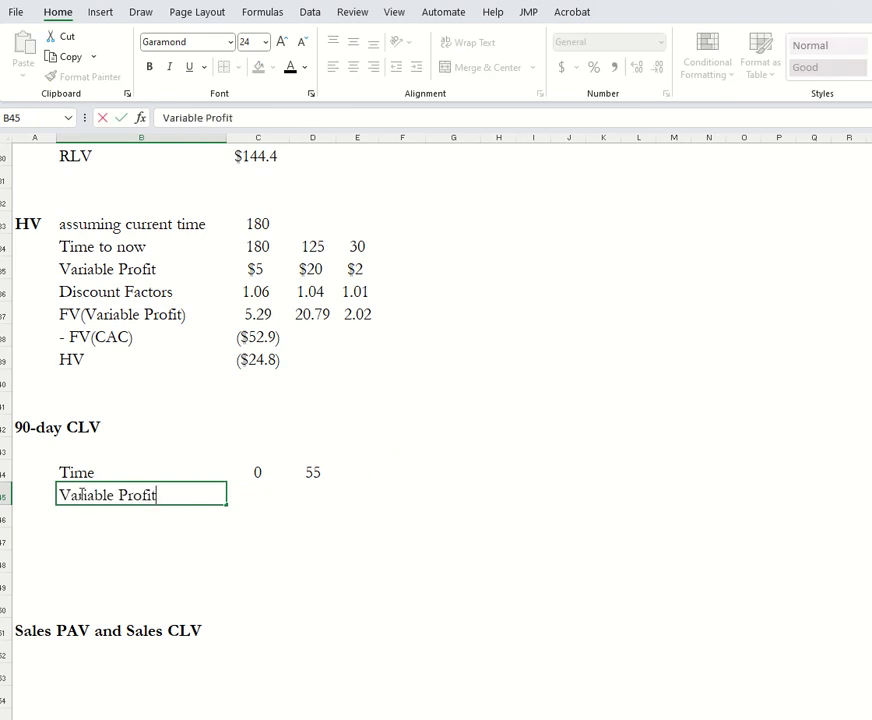
{"action": "key", "text": "Tab"}
{"action": "type", "text": "="}
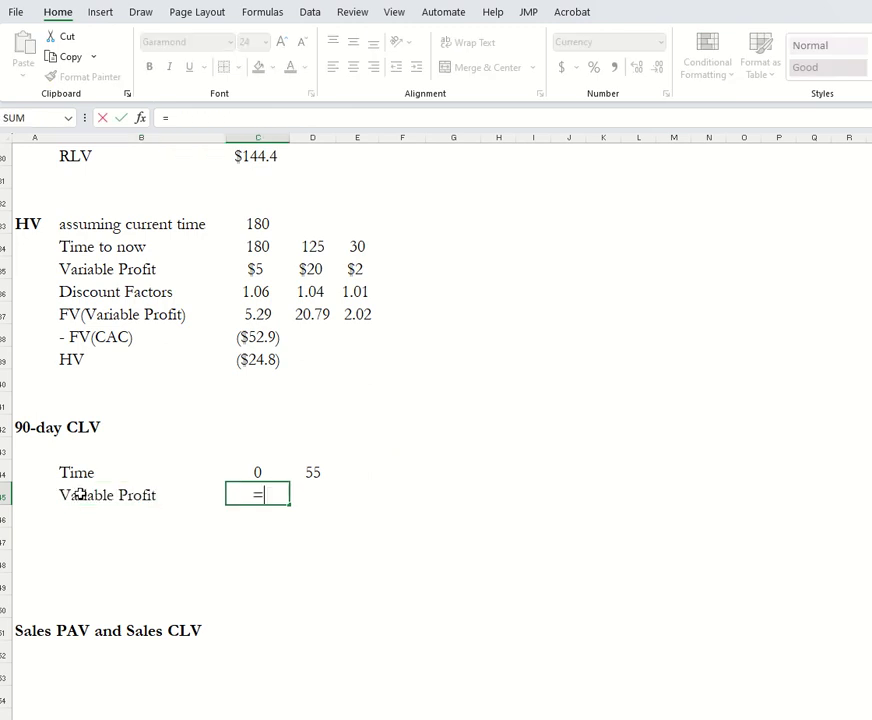
{"action": "scroll", "coordinate": [278, 339], "scroll_direction": "up", "scroll_amount": 6}
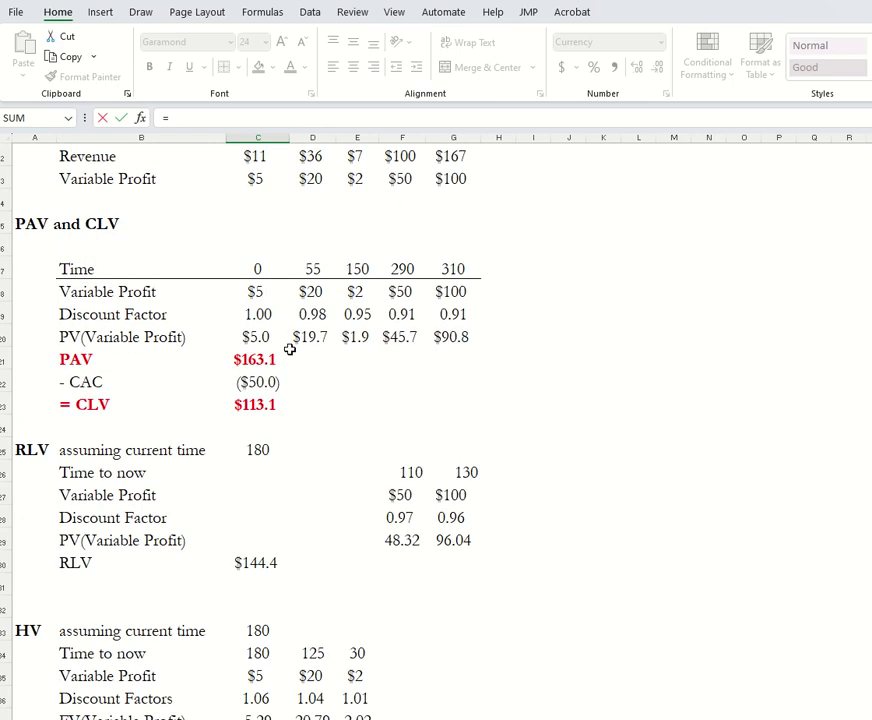
{"action": "left_click", "coordinate": [259, 291]}
{"action": "key", "text": "Tab"}
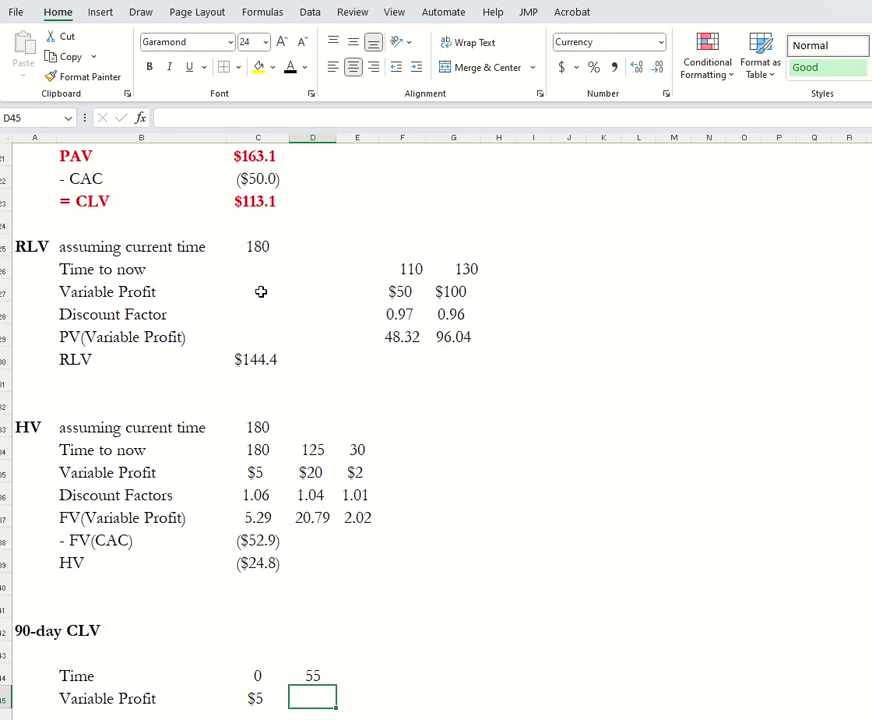
Copy the variable profit formula from C45 into D45, pasting the formula only
{"action": "key", "text": "Left"}
{"action": "key", "text": "ctrl+c"}
{"action": "scroll", "coordinate": [340, 450], "scroll_direction": "down", "scroll_amount": 4}
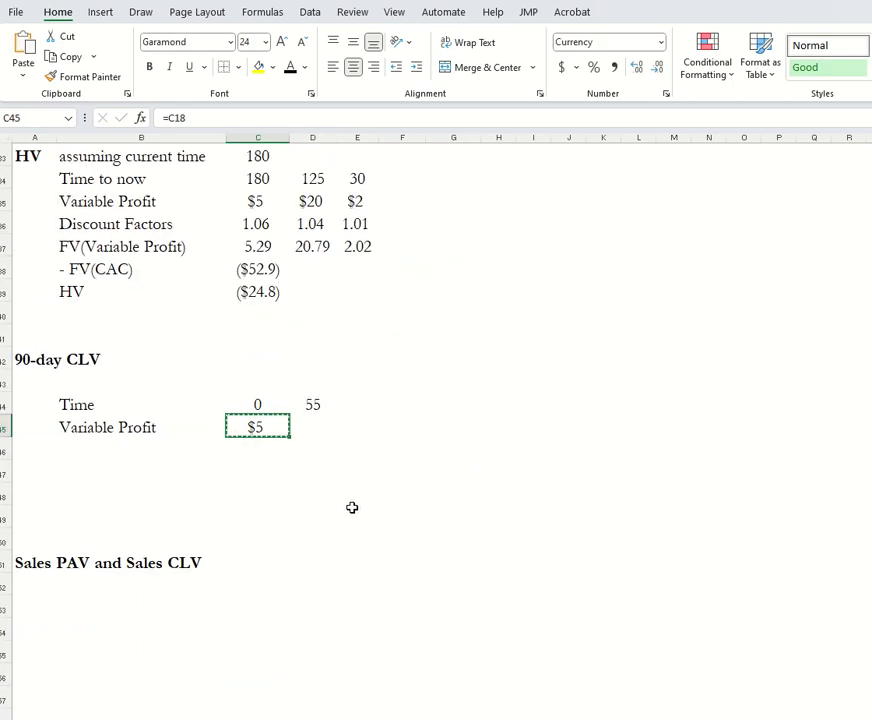
{"action": "right_click", "coordinate": [311, 427]}
{"action": "mouse_move", "coordinate": [473, 412]}
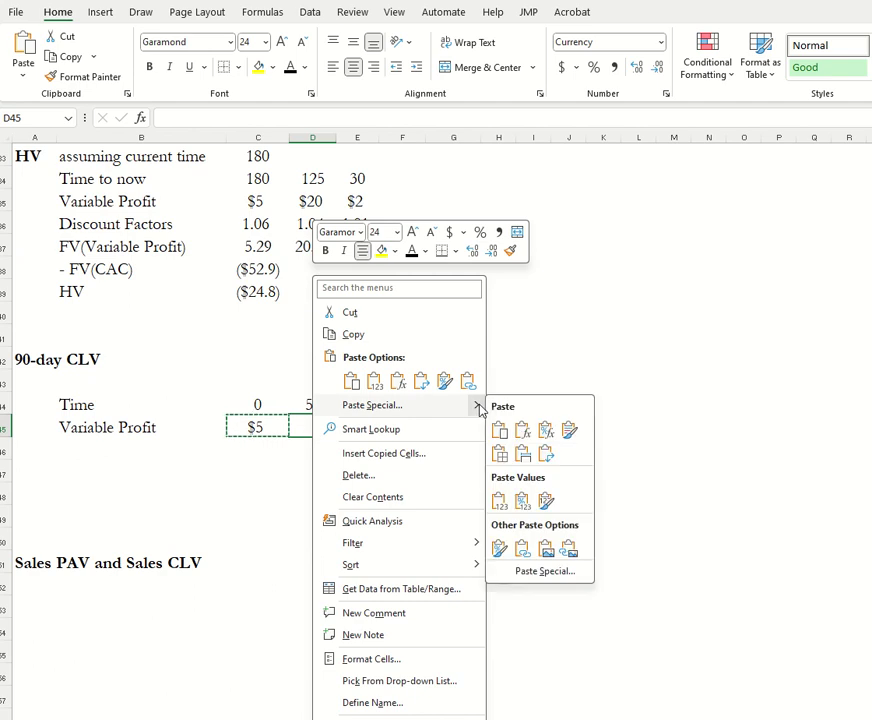
{"action": "left_click", "coordinate": [522, 429]}
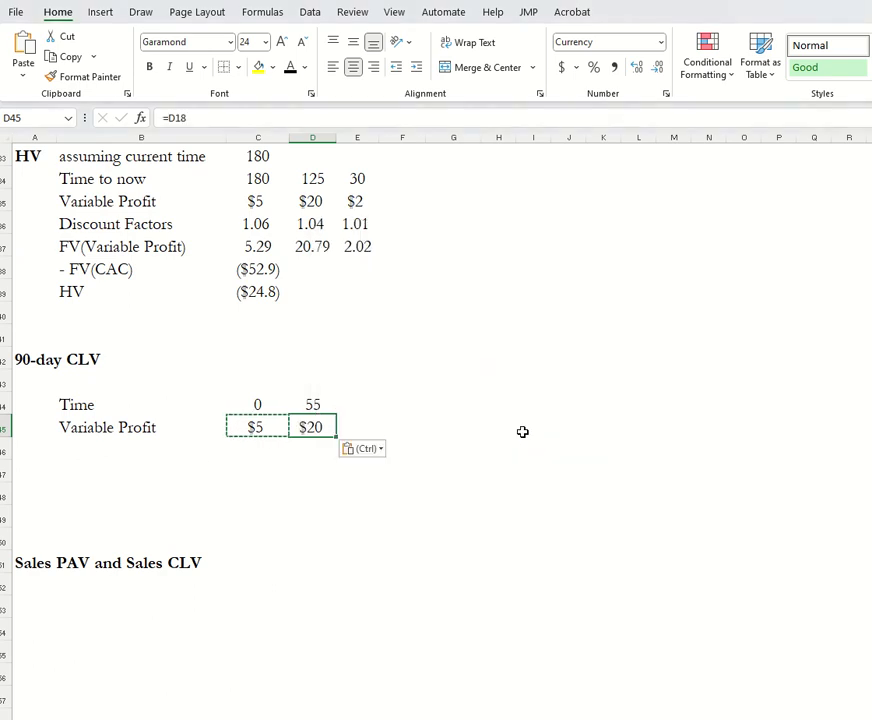
Label B46 "PV(Variable Profit)" in the 90-day CLV section
{"action": "left_click", "coordinate": [92, 448]}
{"action": "type", "text": "PV("}
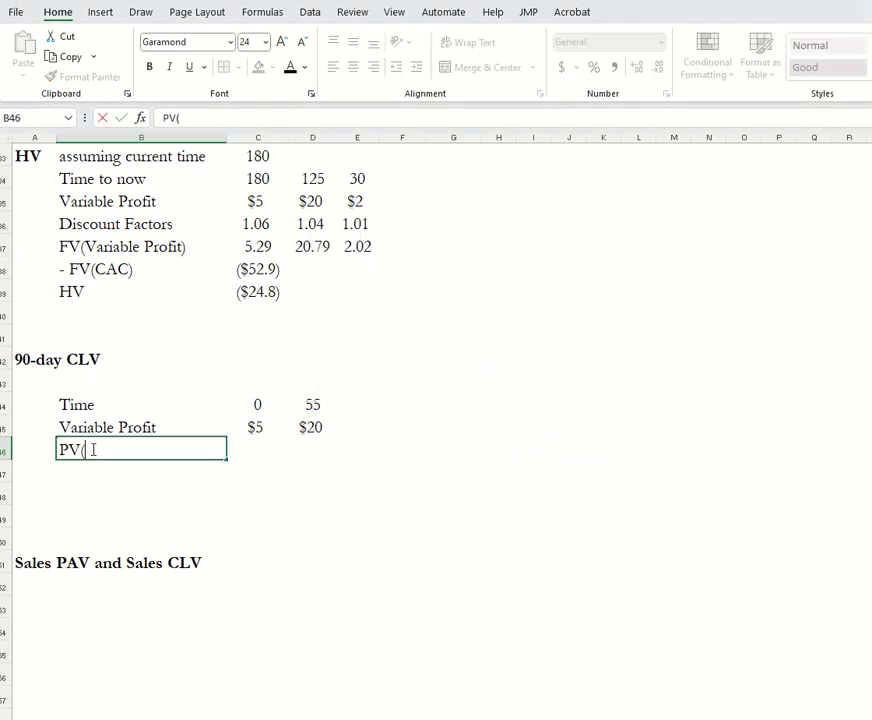
{"action": "type", "text": "Variable Profit)"}
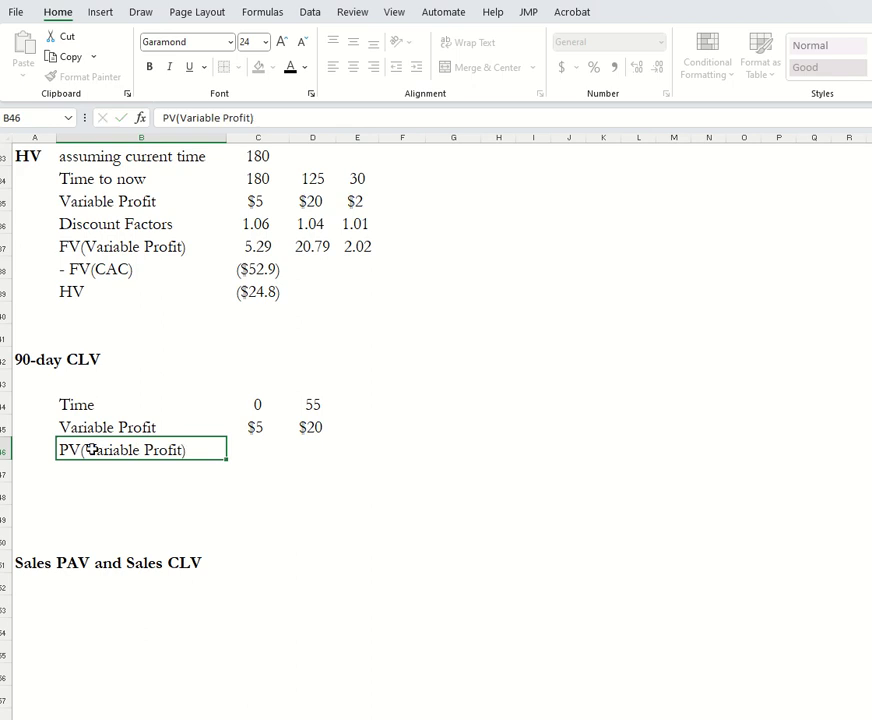
{"action": "key", "text": "Tab"}
Enter =C45/((1+$C$7)^C44) in C46 to discount the variable profit at the daily discount rate
{"action": "type", "text": "="}
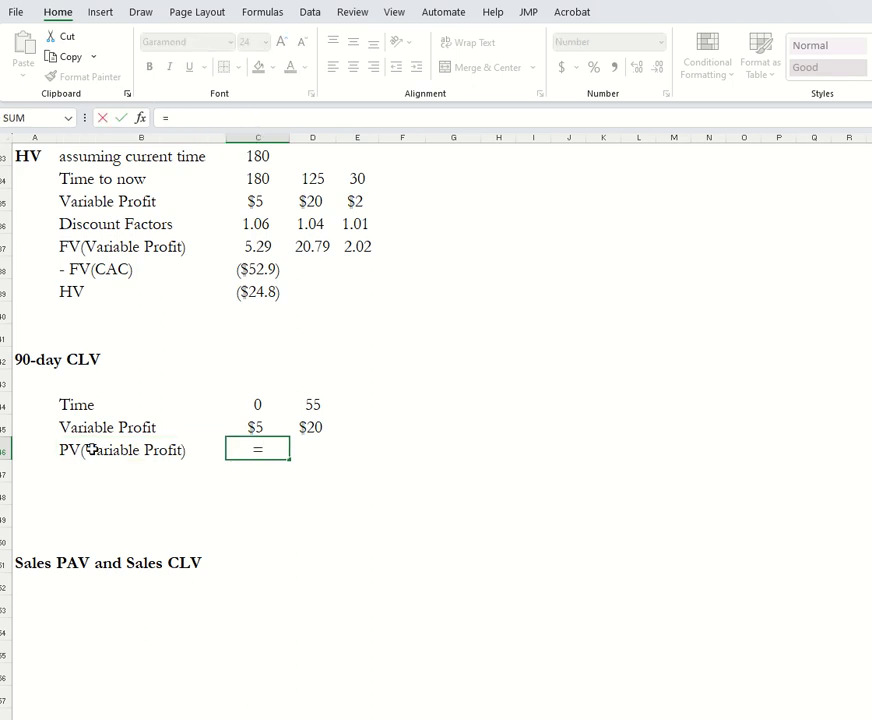
{"action": "key", "text": "Up"}
{"action": "type", "text": "/"}
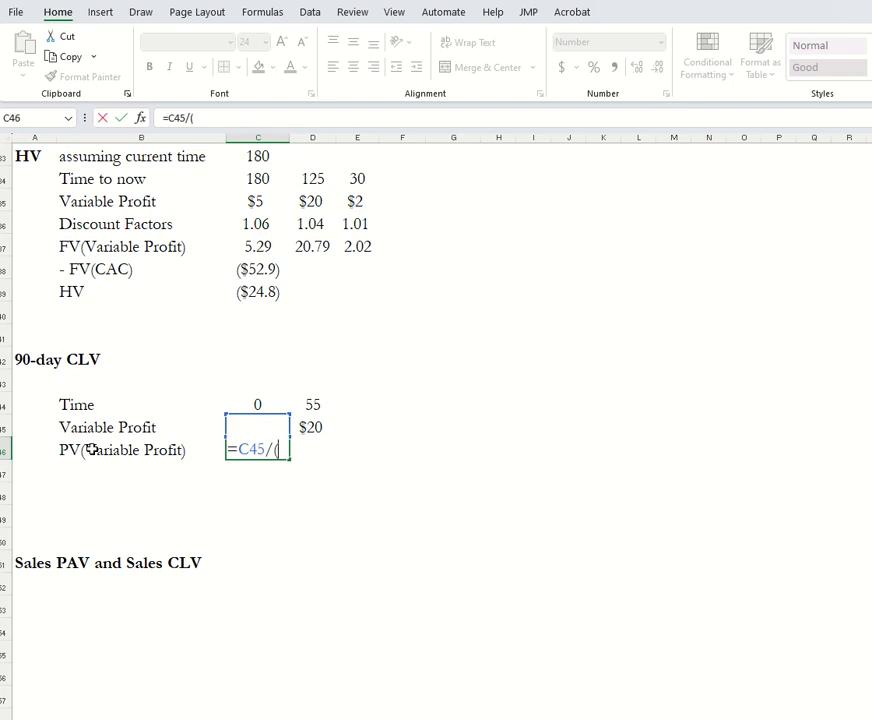
{"action": "type", "text": "((1+"}
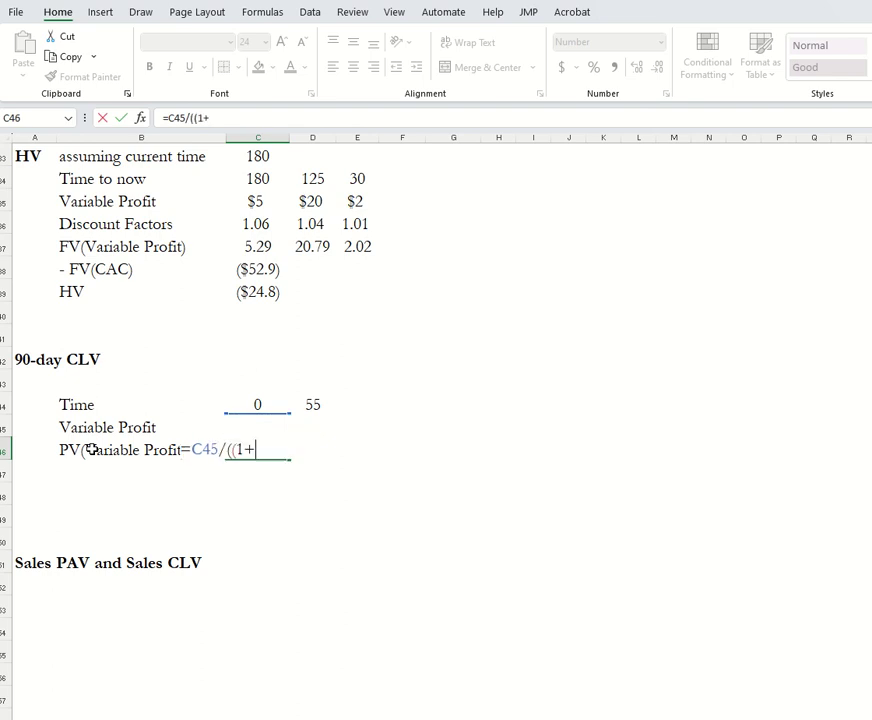
{"action": "scroll", "coordinate": [227, 444], "scroll_direction": "up", "scroll_amount": 7}
{"action": "scroll", "coordinate": [227, 444], "scroll_direction": "up", "scroll_amount": 4}
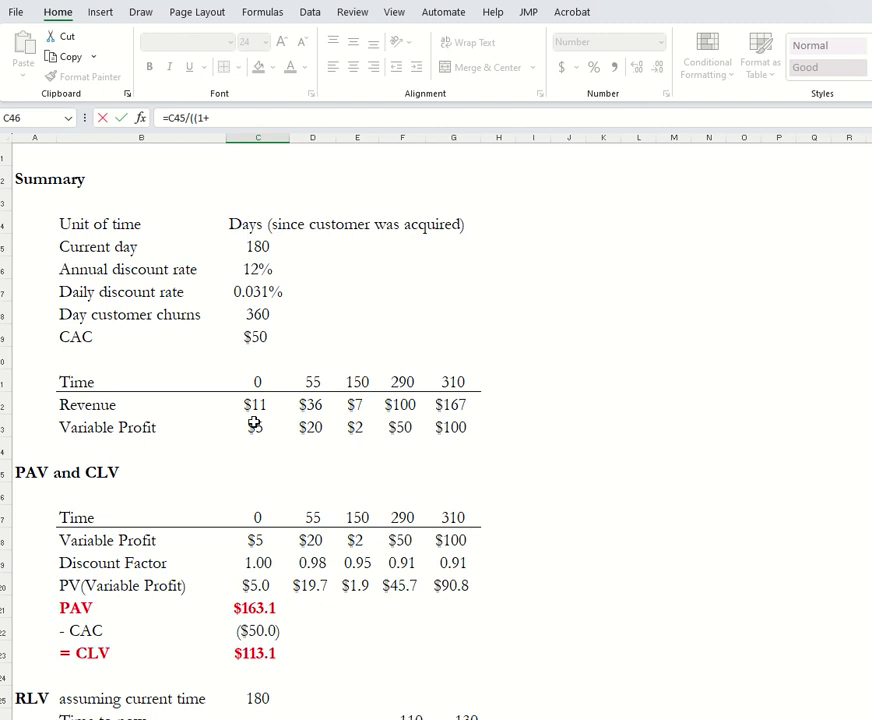
{"action": "left_click", "coordinate": [255, 291]}
{"action": "key", "text": "F4"}
{"action": "scroll", "coordinate": [255, 291], "scroll_direction": "down", "scroll_amount": 11}
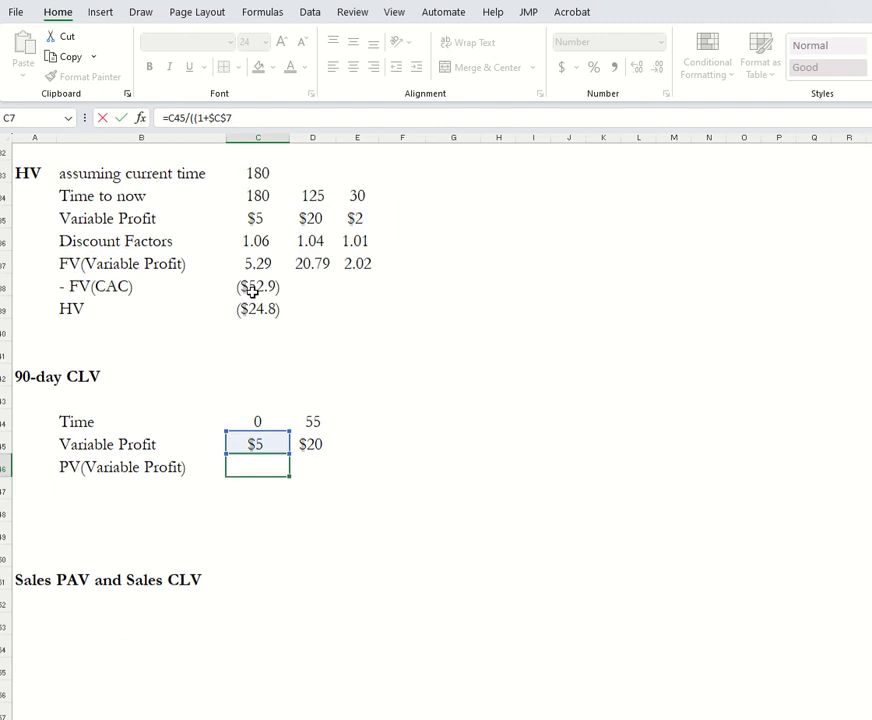
{"action": "type", "text": ")"}
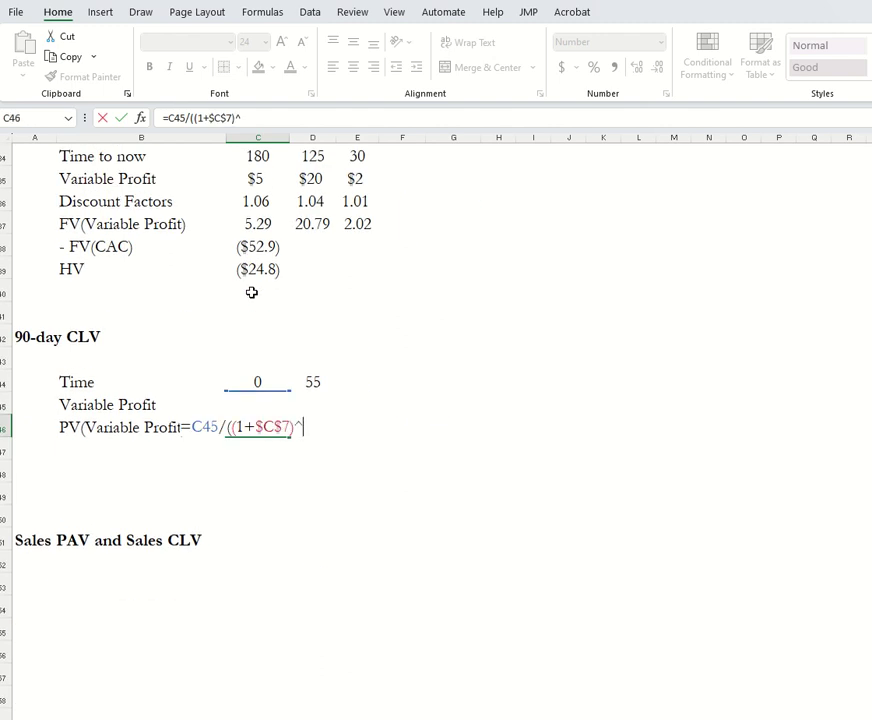
{"action": "type", "text": "^"}
{"action": "left_click", "coordinate": [259, 381]}
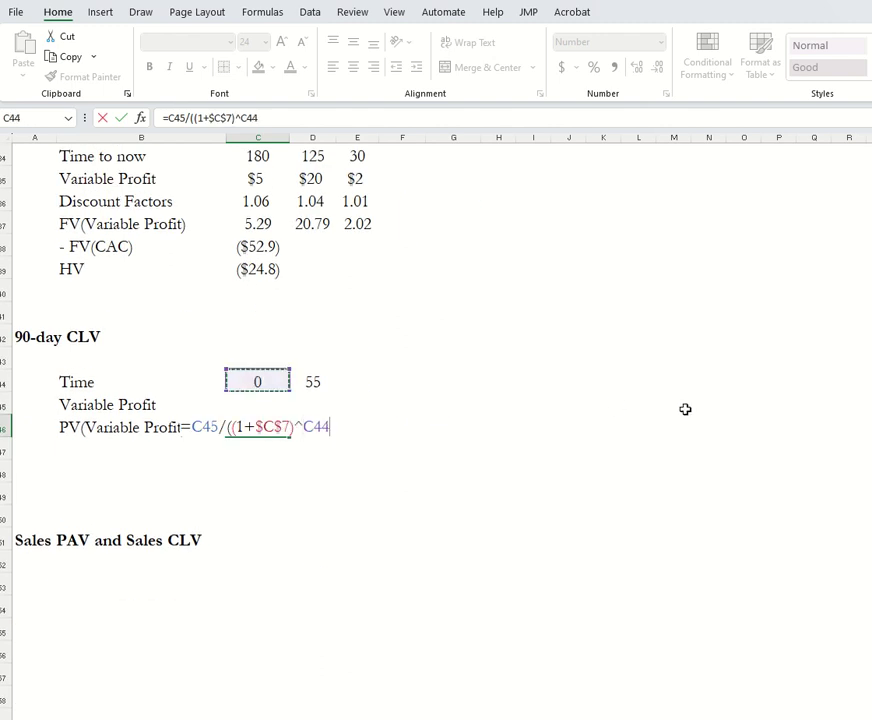
{"action": "type", "text": ")"}
{"action": "key", "text": "Return"}
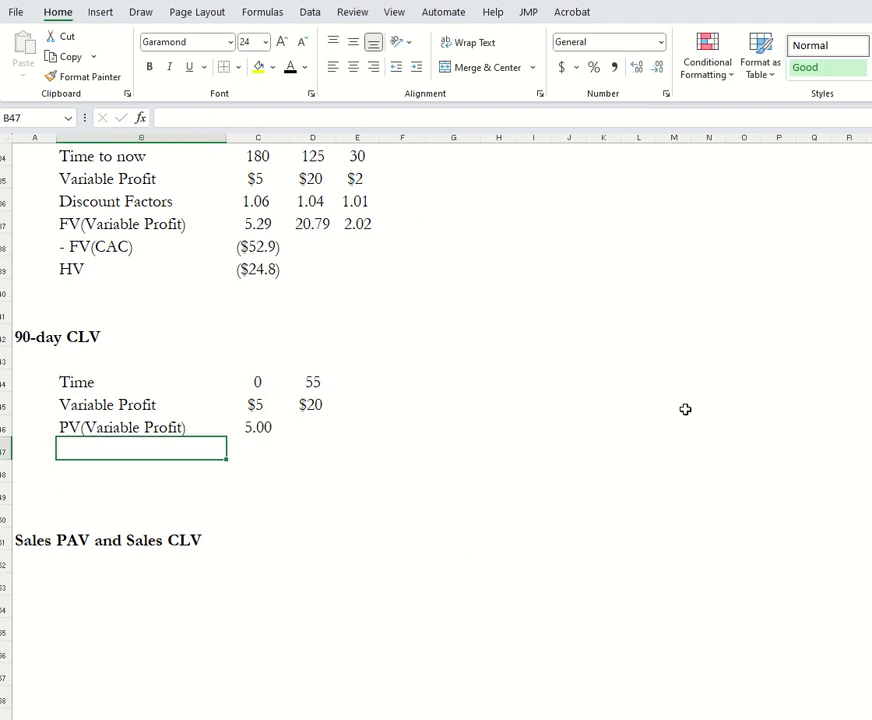
Copy the present value formula from C46 into D46, pasting the formula only
{"action": "key", "text": "Up"}
{"action": "key", "text": "Right"}
{"action": "key", "text": "ctrl+c"}
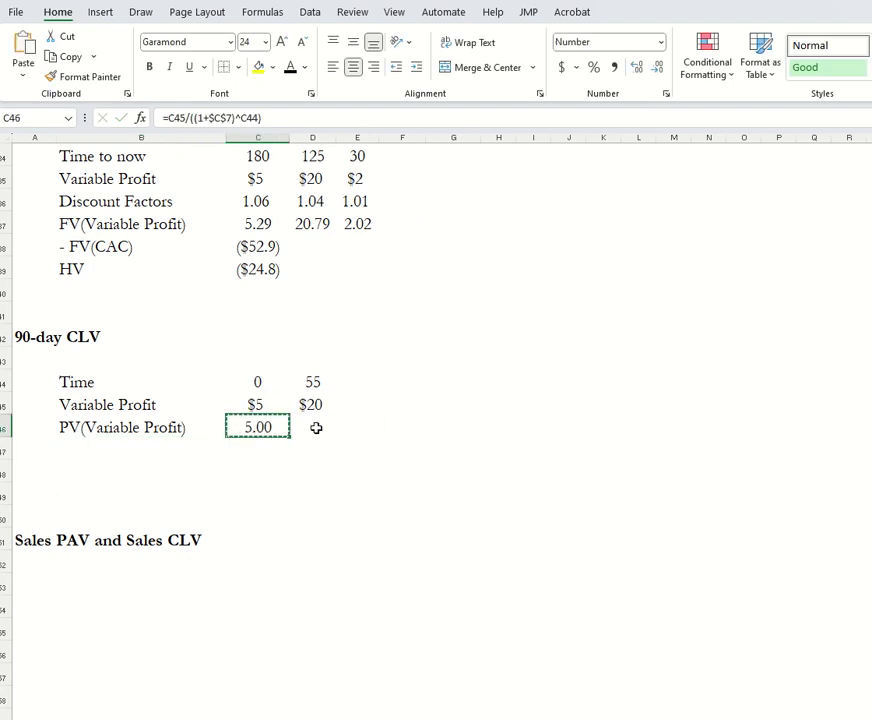
{"action": "left_click", "coordinate": [316, 428], "text": "shift"}
{"action": "right_click", "coordinate": [316, 428]}
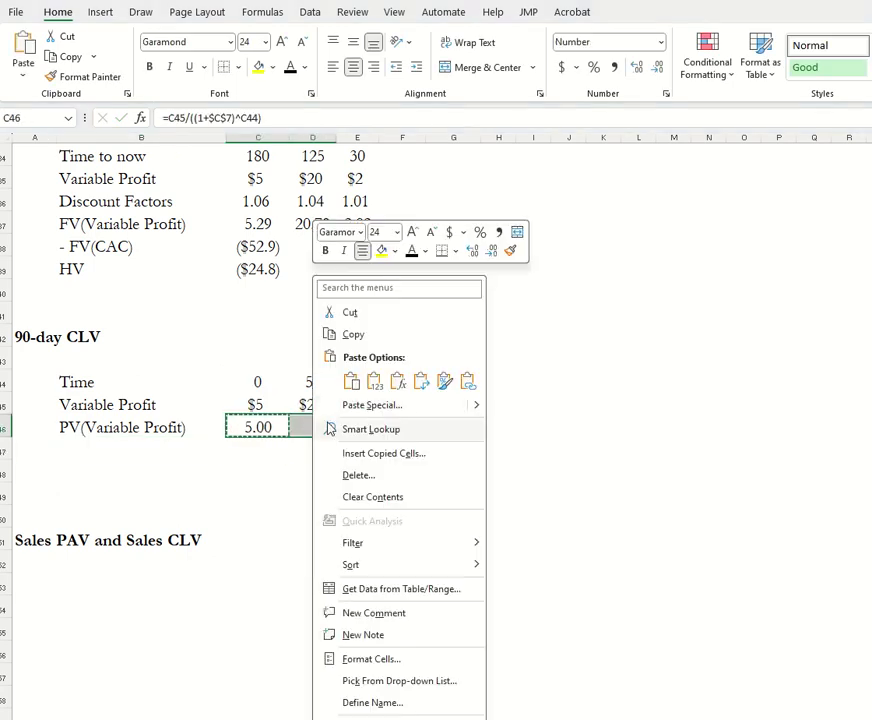
{"action": "left_click", "coordinate": [397, 381]}
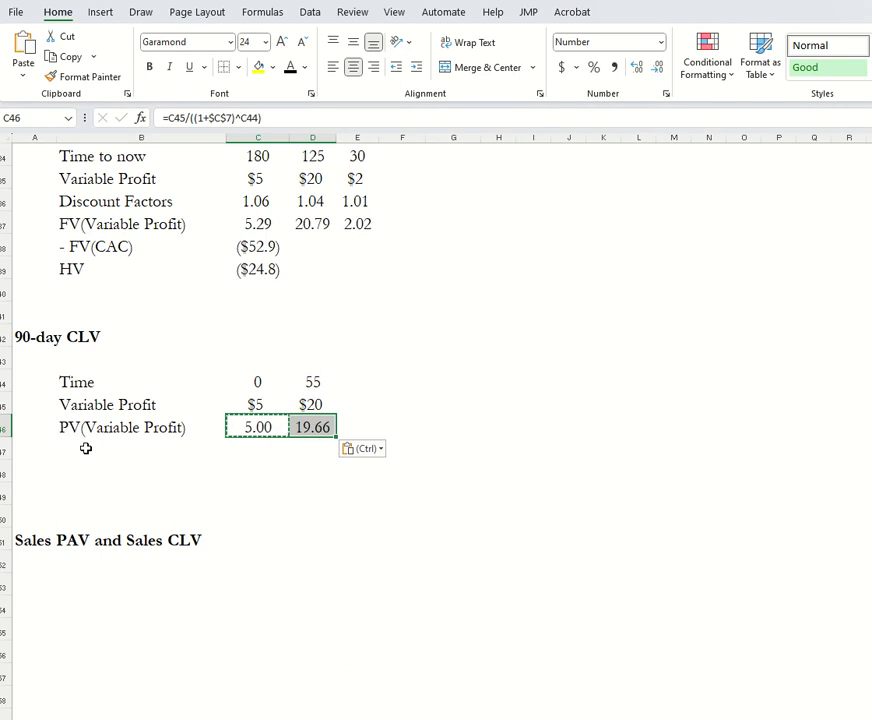
Label B47 "- CAC" and enter =C22 in C47 to bring in the negative CAC
{"action": "left_click", "coordinate": [195, 460]}
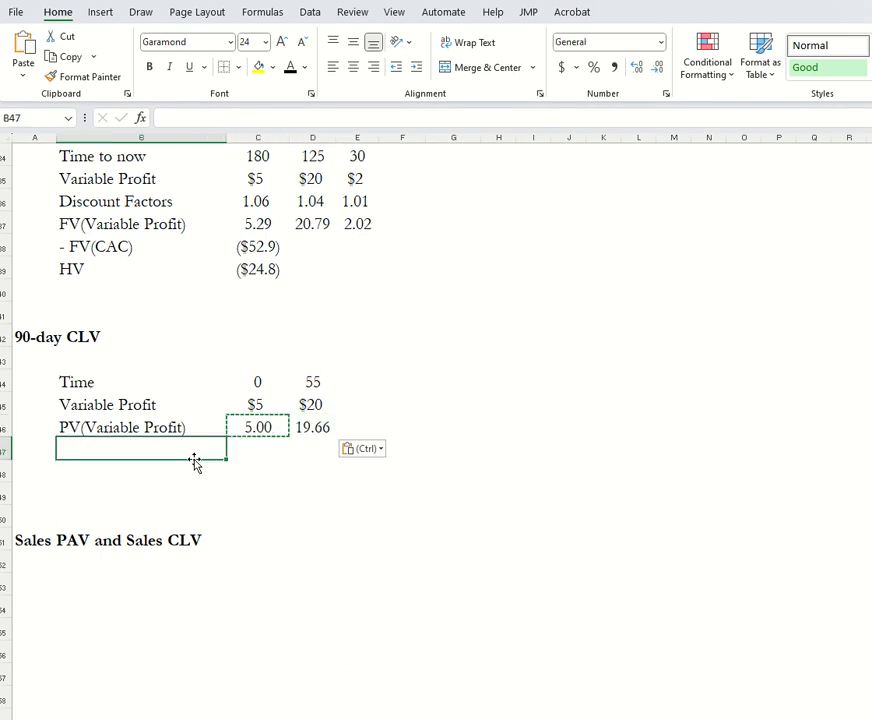
{"action": "type", "text": "'"}
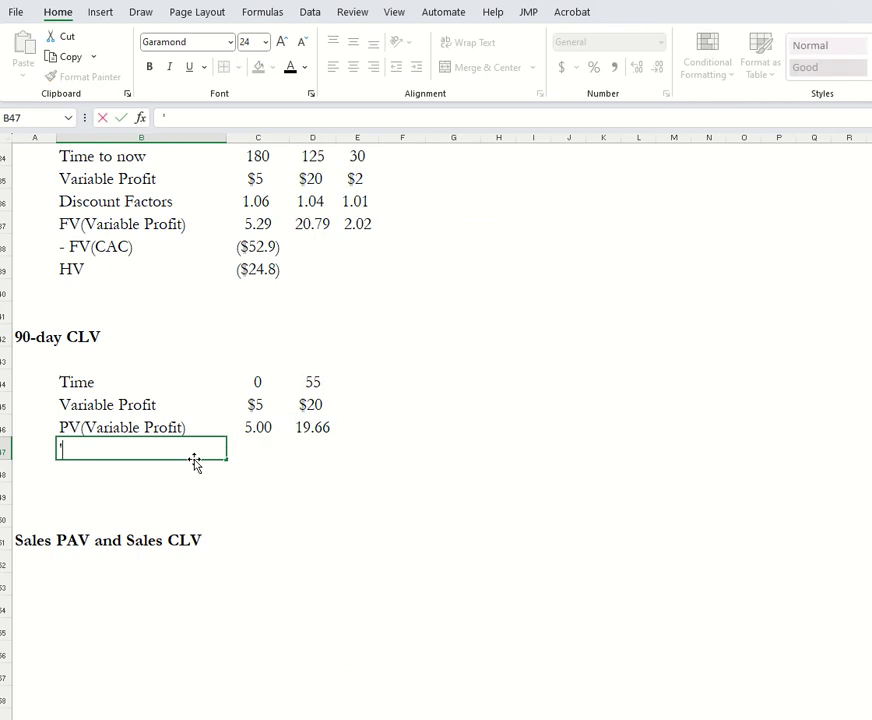
{"action": "type", "text": "- CAC"}
{"action": "key", "text": "Tab"}
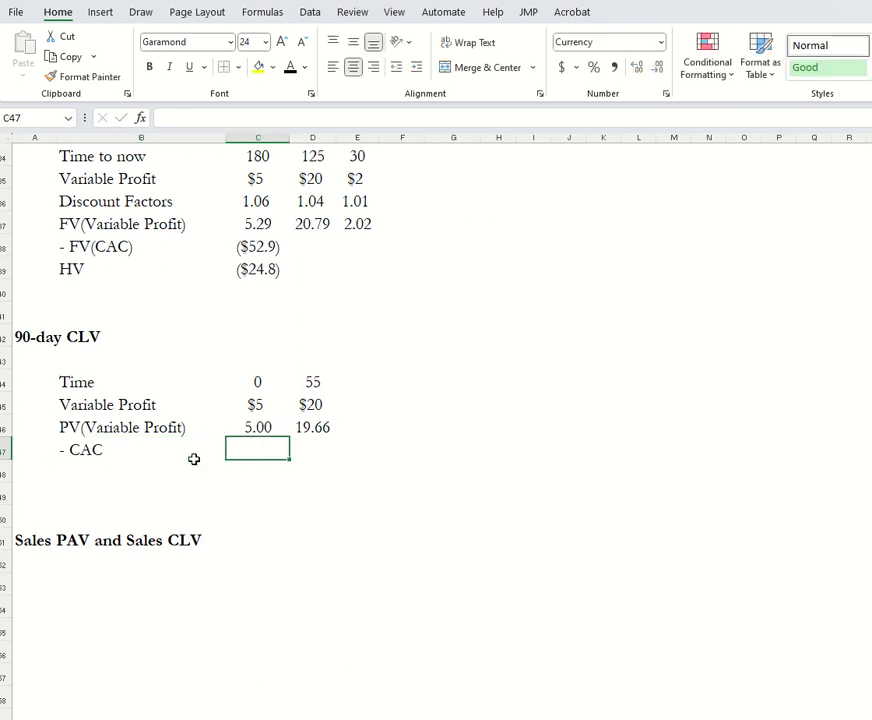
{"action": "type", "text": "="}
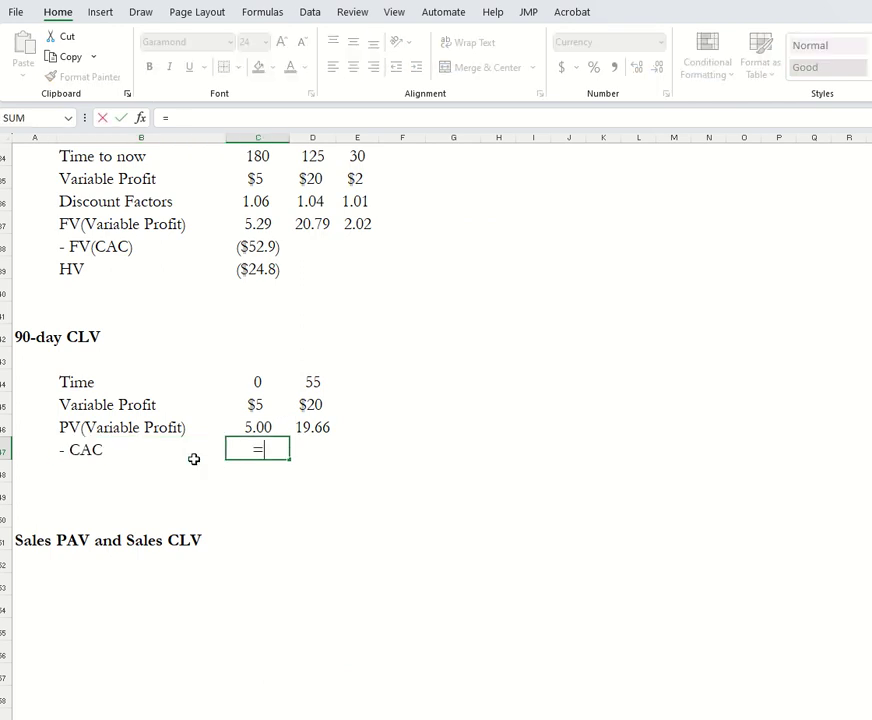
{"action": "scroll", "coordinate": [215, 430], "scroll_direction": "up", "scroll_amount": 5}
{"action": "left_click", "coordinate": [255, 230]}
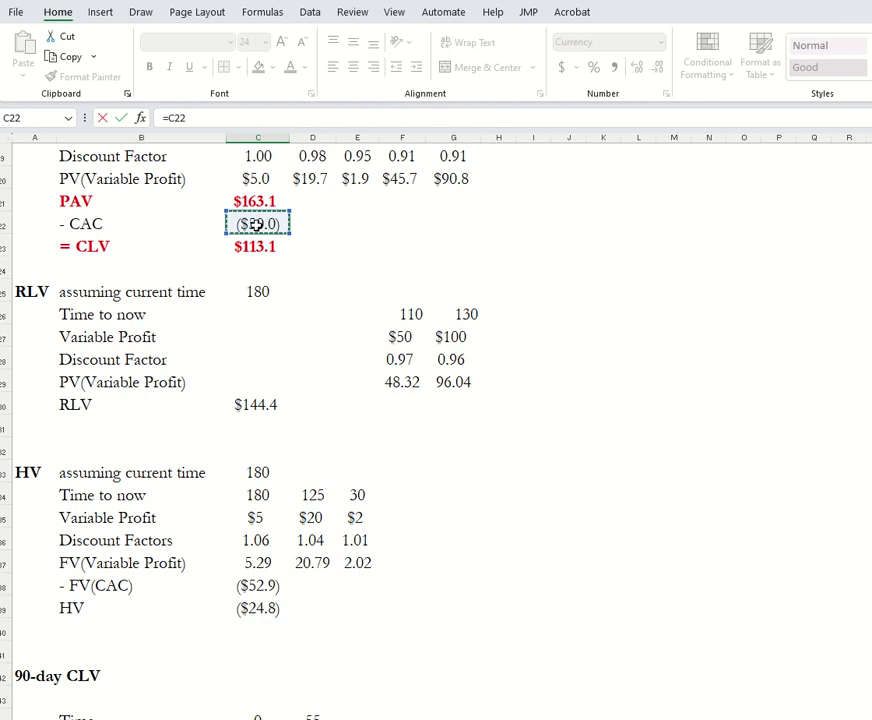
{"action": "key", "text": "Return"}
Label B48 "= 90-day CLV" as the result row of the section
{"action": "scroll", "coordinate": [331, 426], "scroll_direction": "down", "scroll_amount": 4}
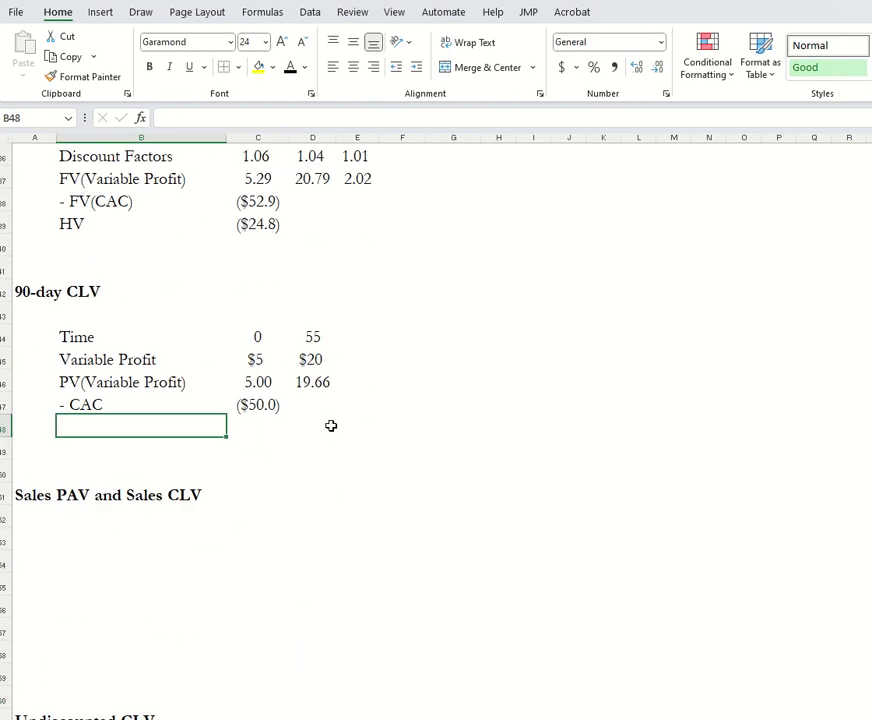
{"action": "type", "text": "'"}
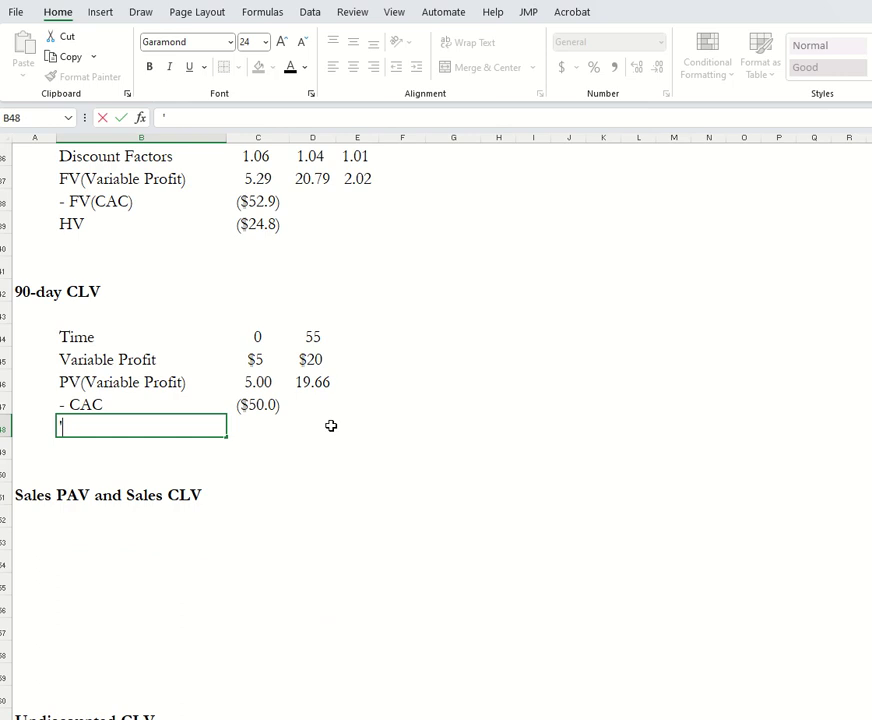
{"action": "type", "text": "= 90-day CLV"}
{"action": "key", "text": "Tab"}
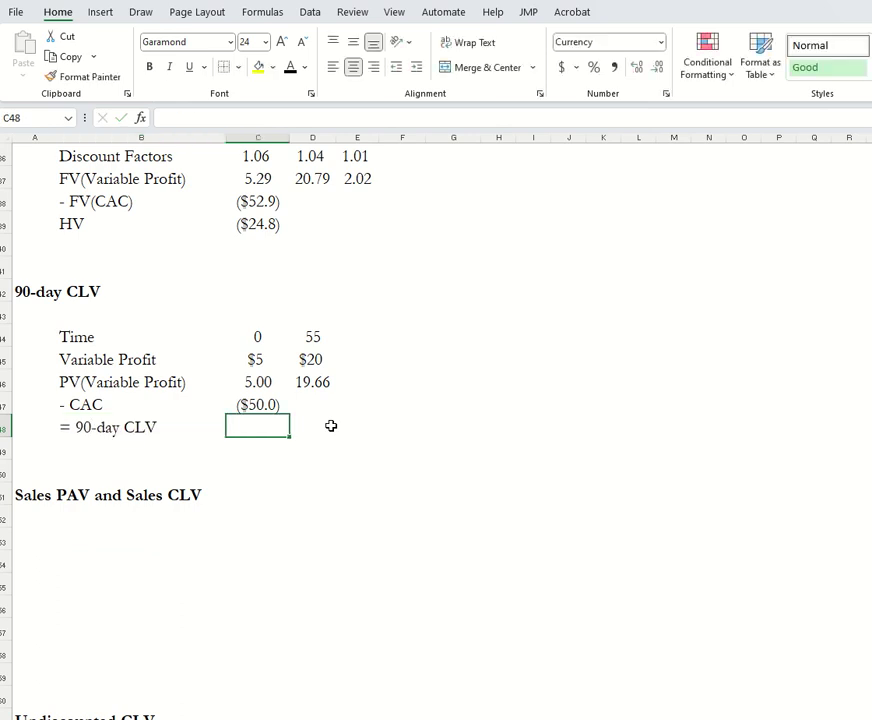
Enter =SUM(C46:D47) in C48 to add the present values and negative CAC into the 90-day CLV
{"action": "type", "text": "=sum("}
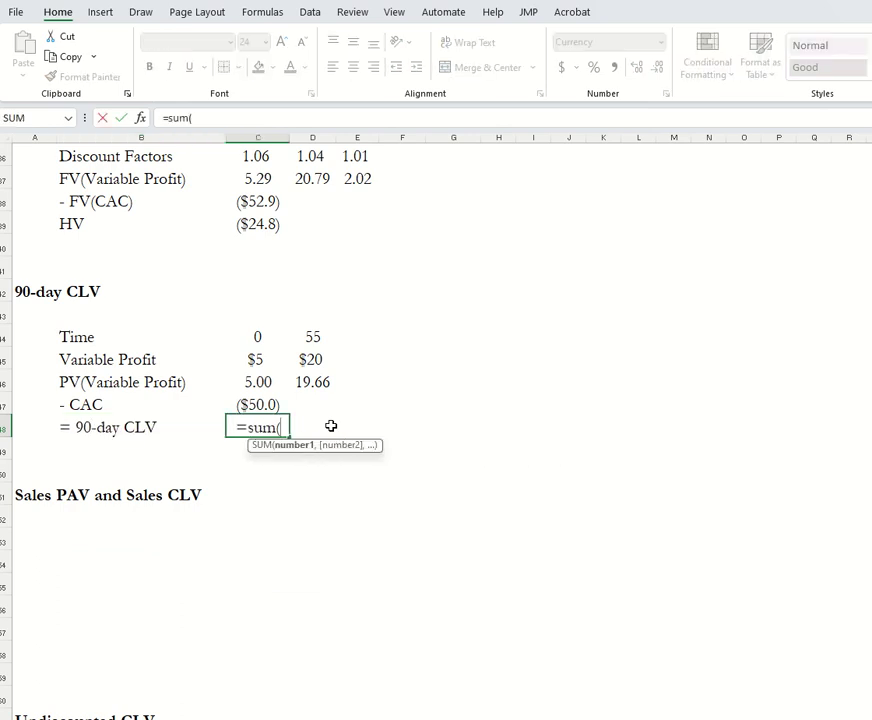
{"action": "left_click_drag", "start_coordinate": [258, 386], "coordinate": [302, 401]}
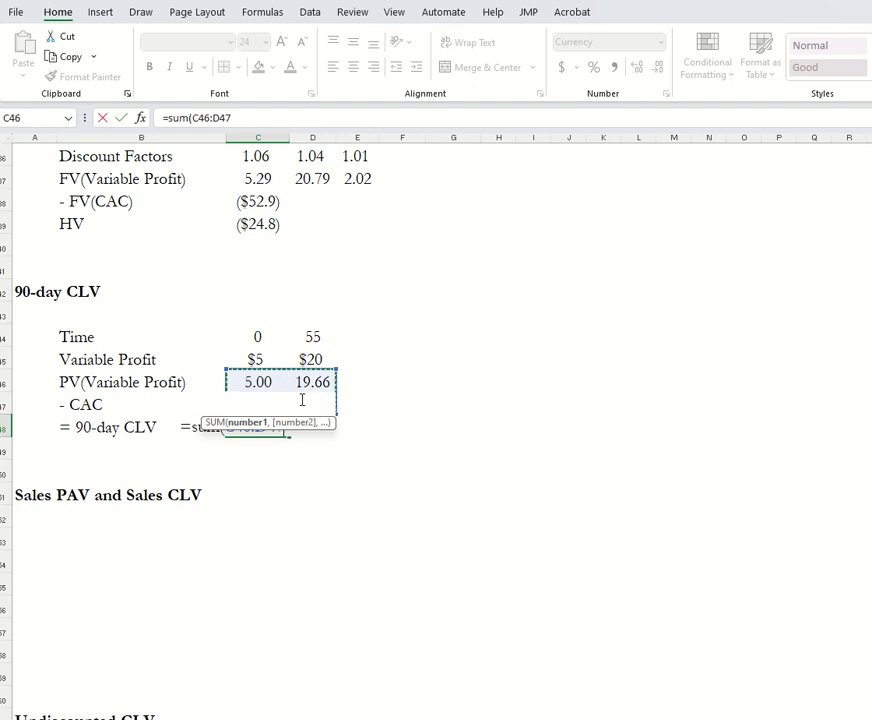
{"action": "type", "text": ")"}
{"action": "key", "text": "Return"}
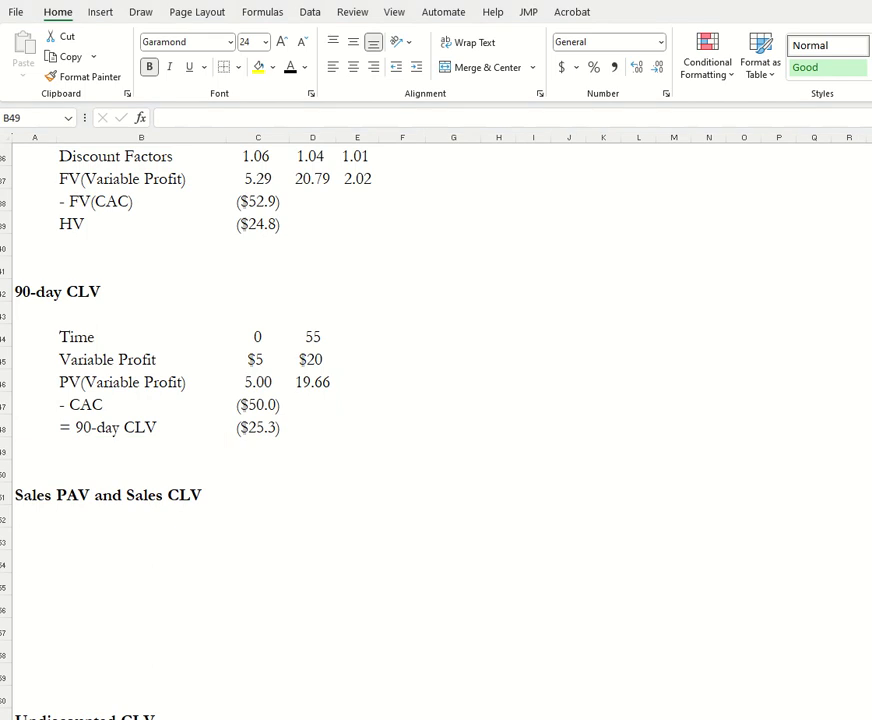
Label B53 "Time" under Sales PAV and Sales CLV and enter =C17 in C53 to link the first time value
{"action": "left_click", "coordinate": [70, 533]}
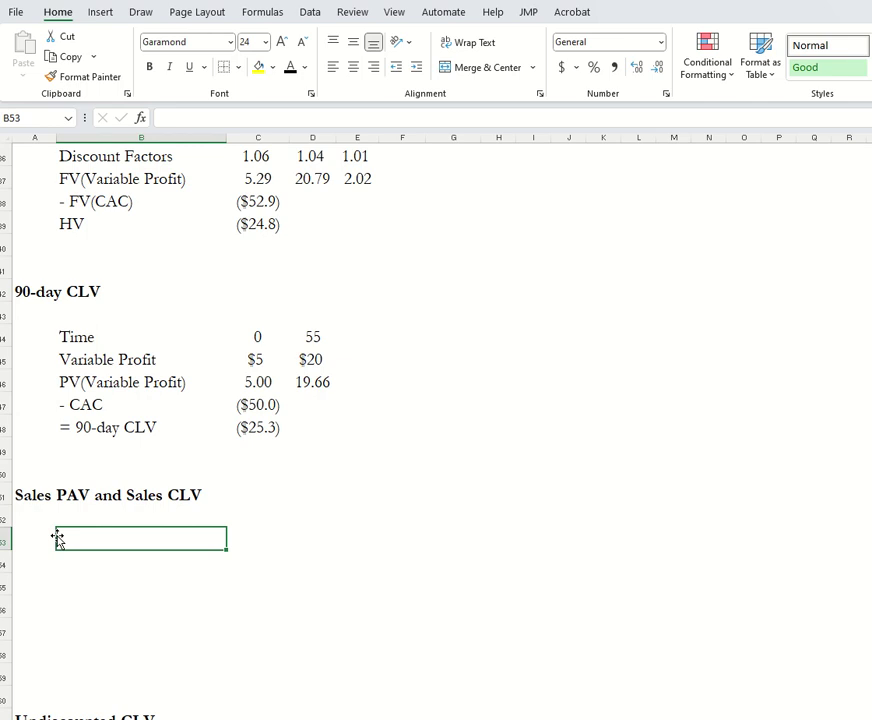
{"action": "type", "text": "T"}
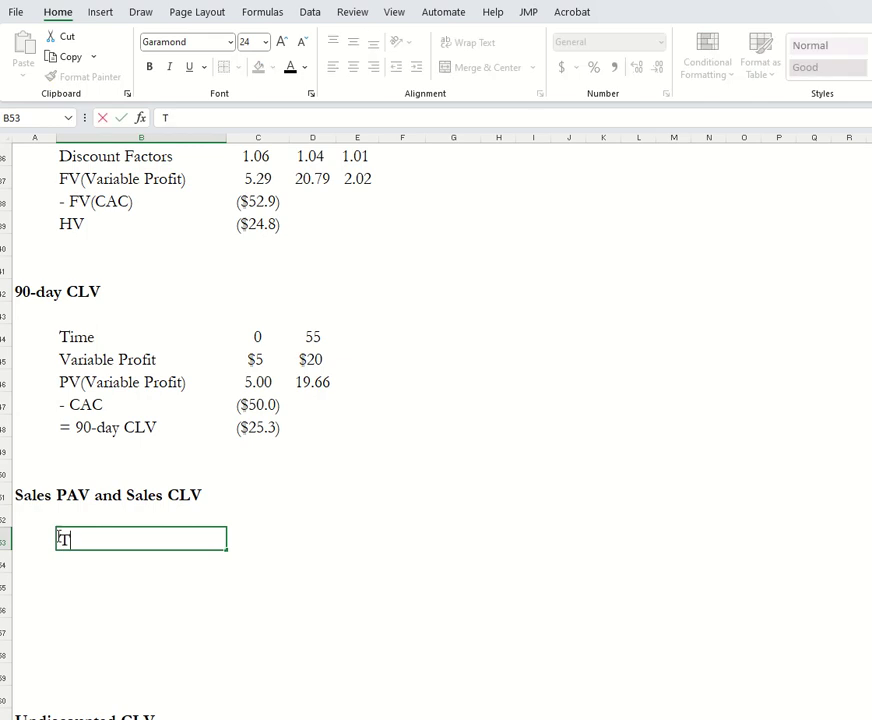
{"action": "type", "text": "ime"}
{"action": "key", "text": "Tab"}
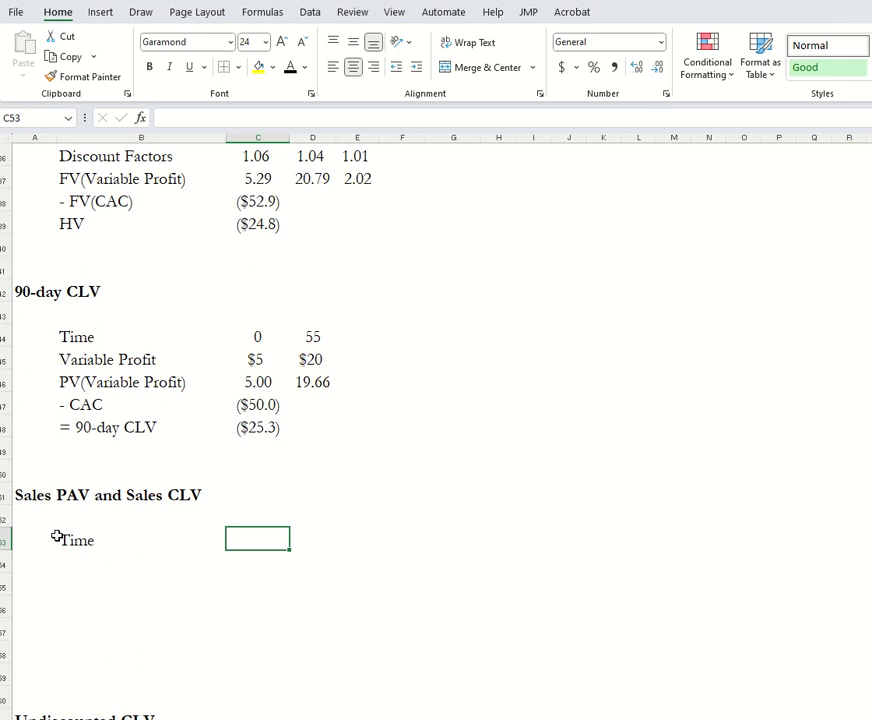
{"action": "type", "text": "="}
{"action": "scroll", "coordinate": [156, 521], "scroll_direction": "up", "scroll_amount": 9}
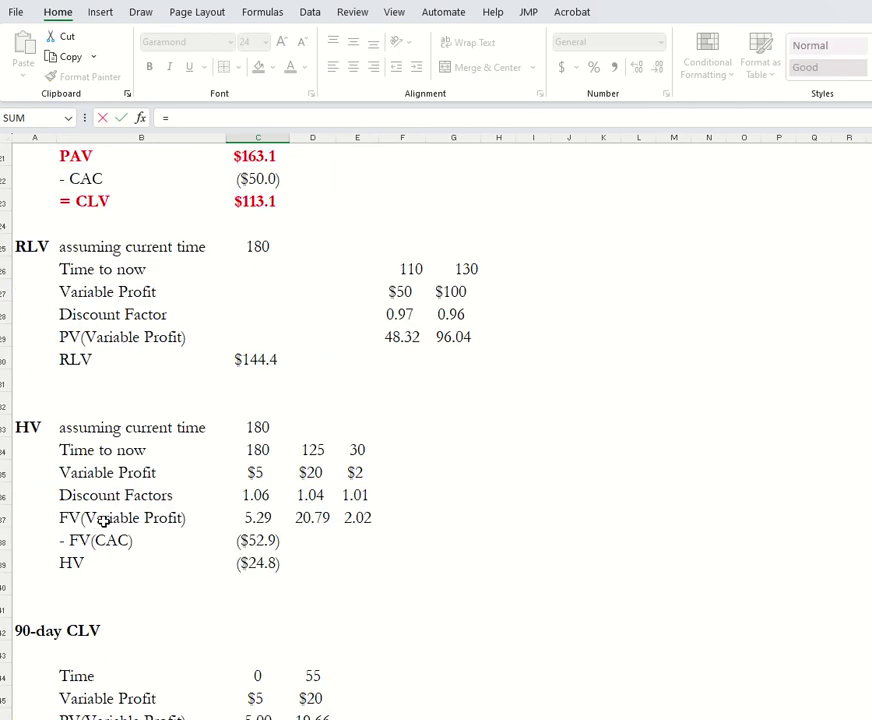
{"action": "left_click", "coordinate": [258, 338]}
{"action": "key", "text": "Tab"}
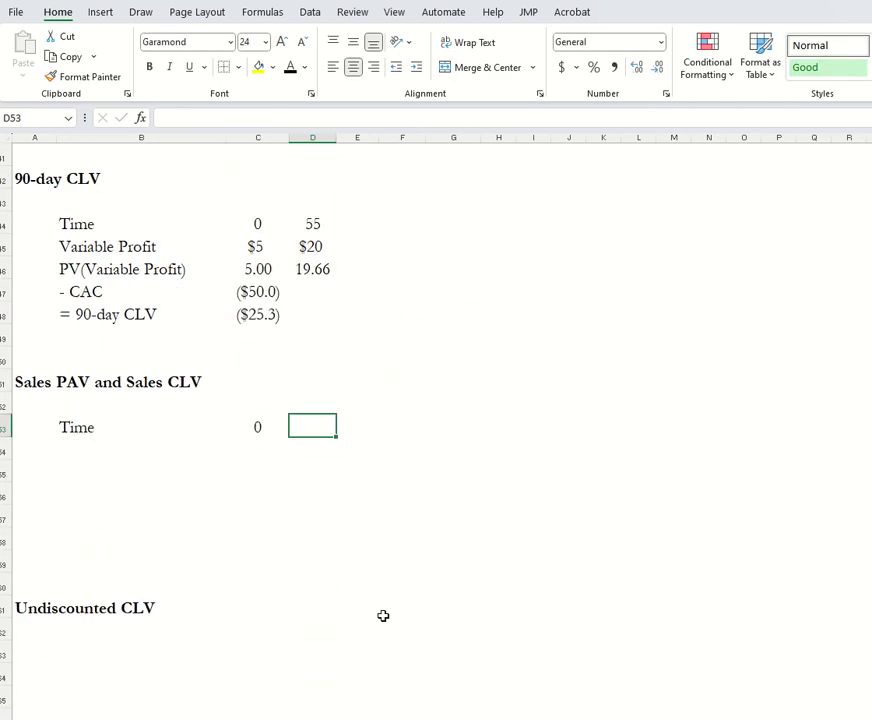
Copy the time reference from C53 across D53:G53
{"action": "left_click", "coordinate": [252, 420]}
{"action": "key", "text": "ctrl+c"}
{"action": "key", "text": "Right"}
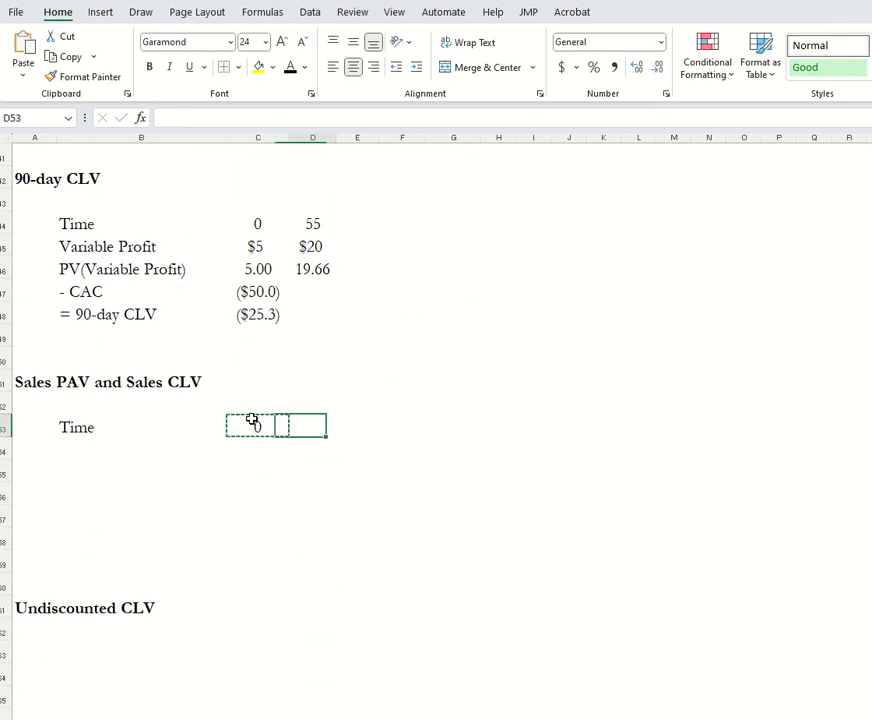
{"action": "key", "text": "ctrl+v"}
{"action": "key", "text": "Right"}
{"action": "key", "text": "ctrl+v"}
{"action": "key", "text": "Right"}
{"action": "key", "text": "ctrl+v"}
{"action": "key", "text": "Right"}
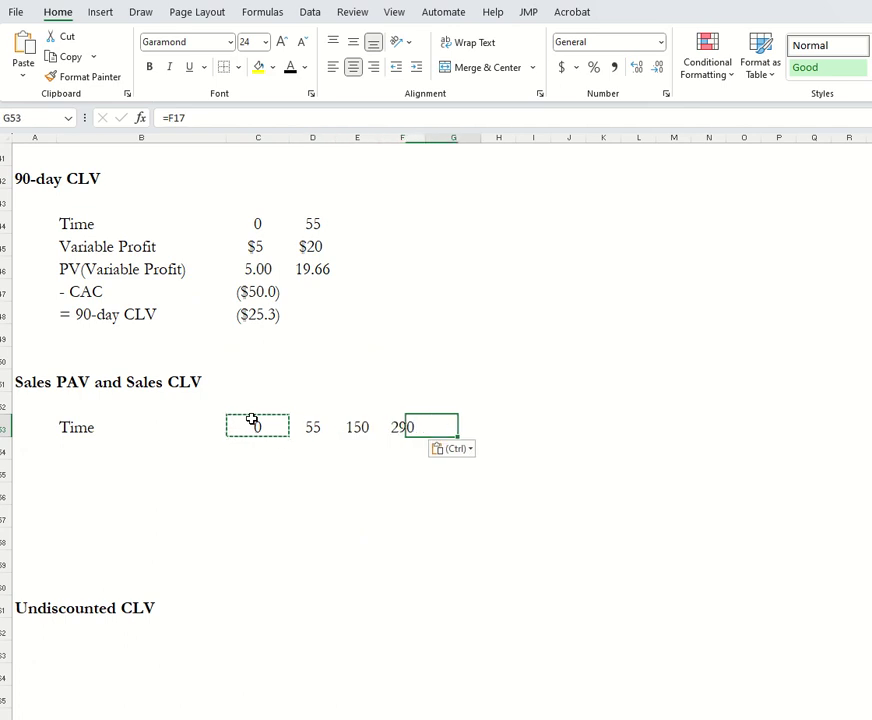
{"action": "key", "text": "ctrl+v"}
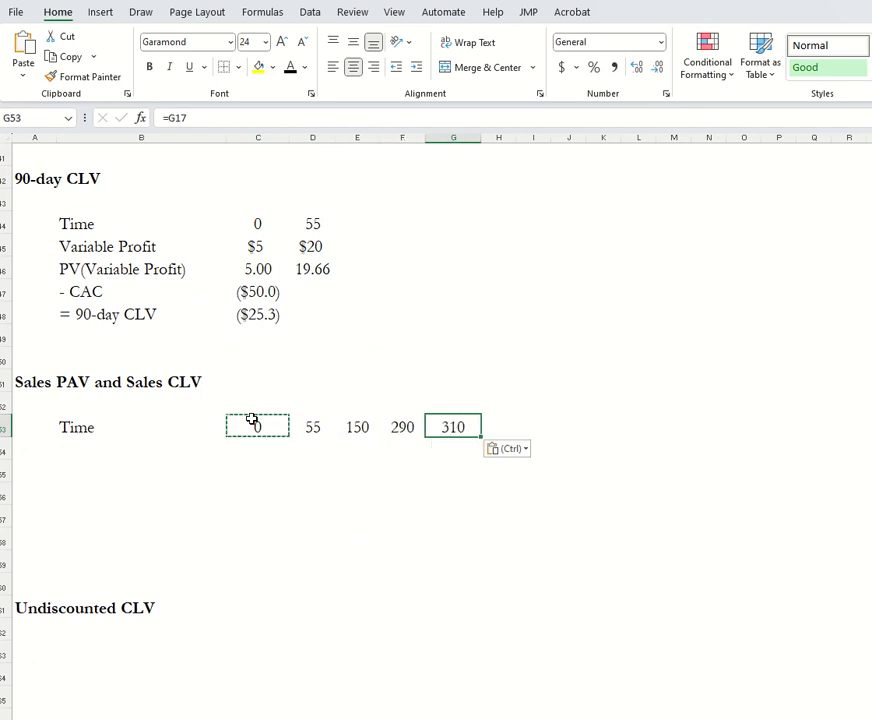
Label B54 "Sales" and enter =C12 in C54 to link the first revenue value from the summary
{"action": "left_click", "coordinate": [78, 450]}
{"action": "type", "text": "V"}
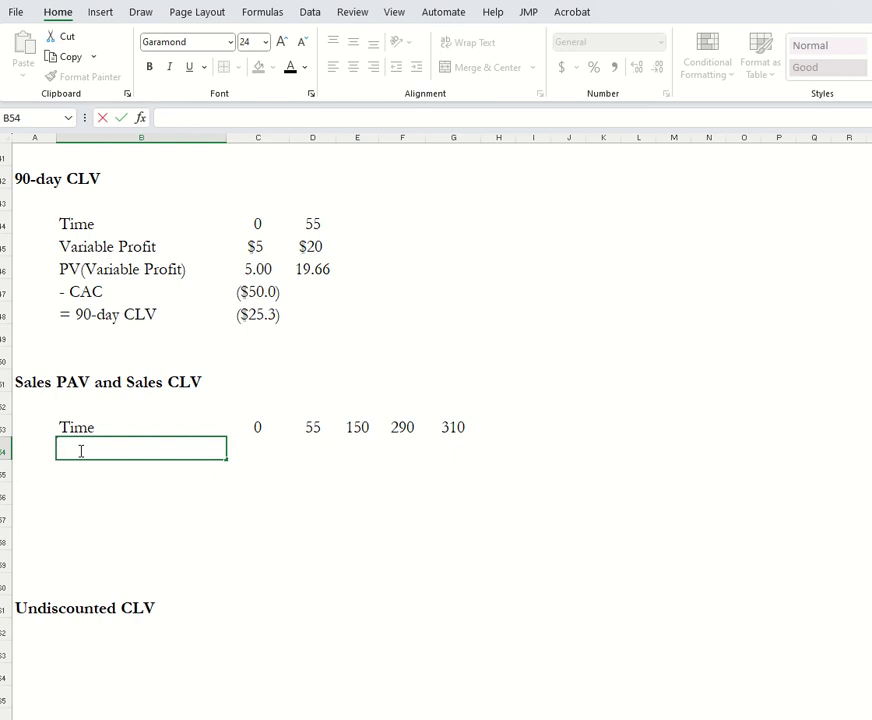
{"action": "type", "text": "Sales"}
{"action": "key", "text": "Tab"}
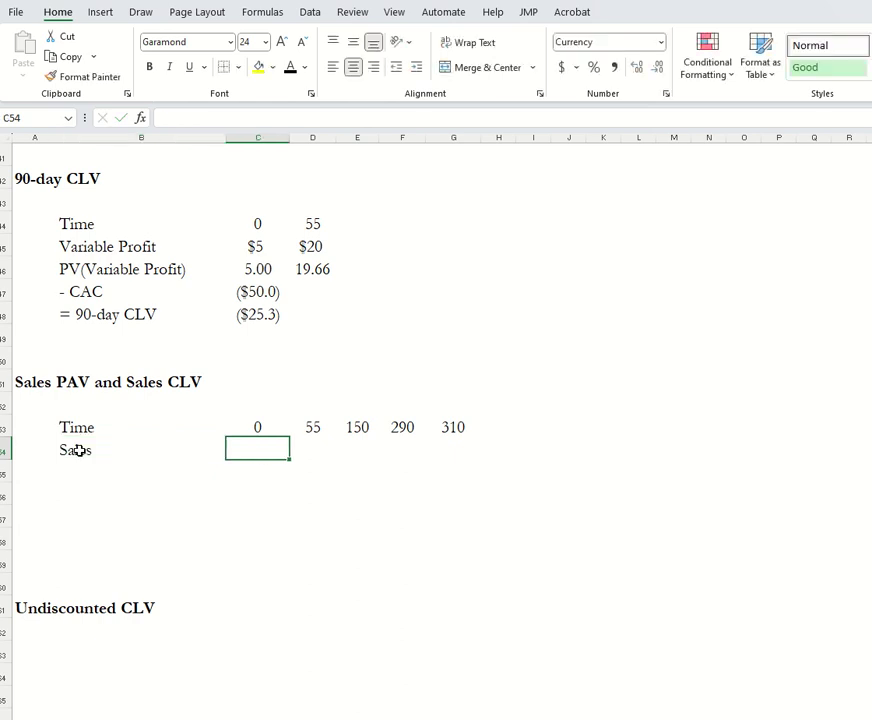
{"action": "type", "text": "="}
{"action": "scroll", "coordinate": [307, 391], "scroll_direction": "up", "scroll_amount": 14}
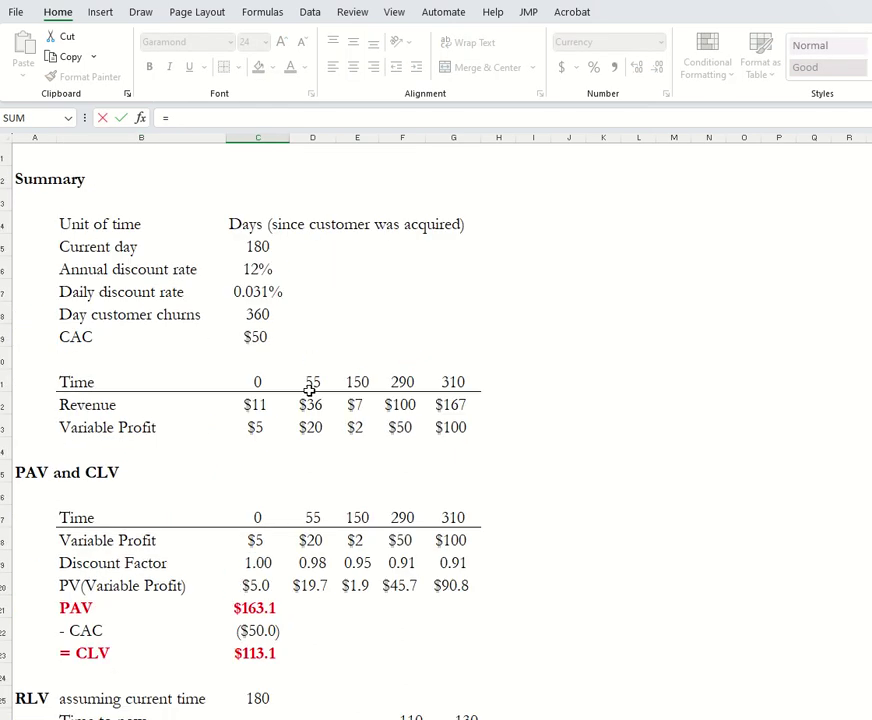
{"action": "left_click", "coordinate": [255, 405]}
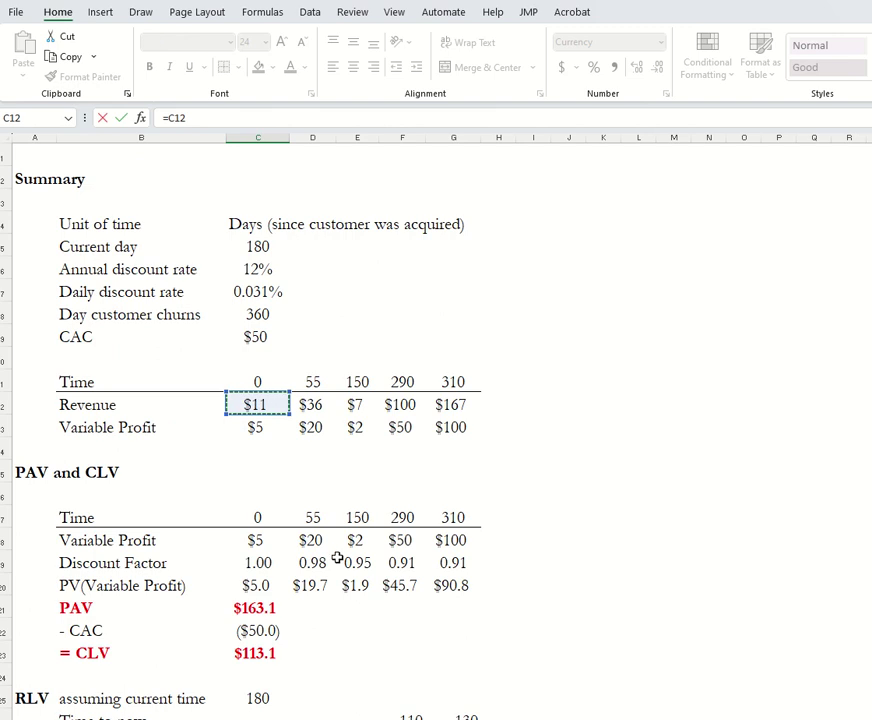
{"action": "key", "text": "Tab"}
Copy the sales reference from C54 across to G54, pasting the formula only
{"action": "scroll", "coordinate": [337, 560], "scroll_direction": "down", "scroll_amount": 5}
{"action": "scroll", "coordinate": [330, 565], "scroll_direction": "down", "scroll_amount": 10}
{"action": "left_click", "coordinate": [251, 360]}
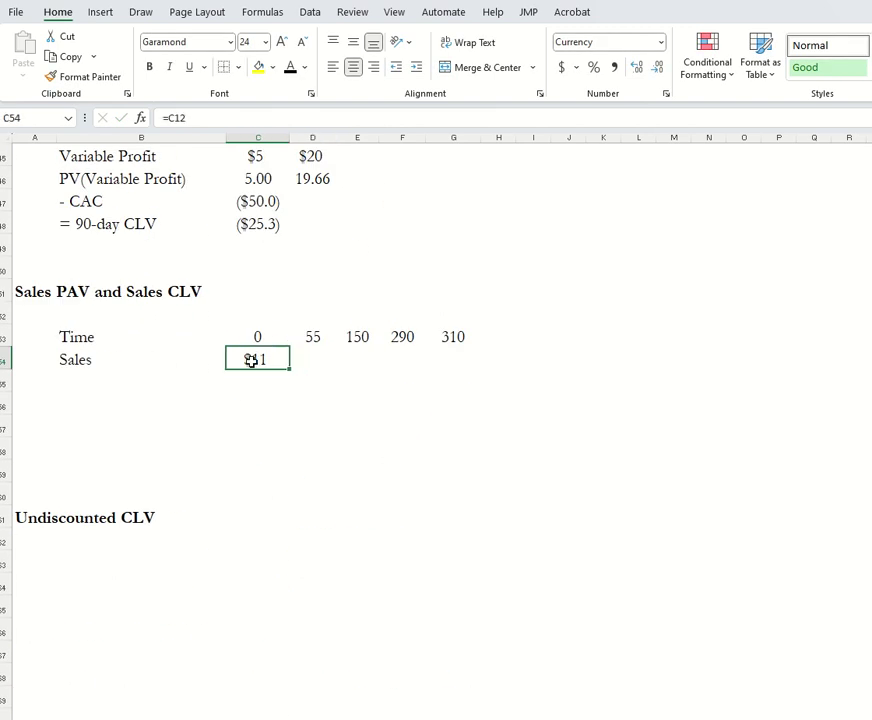
{"action": "key", "text": "ctrl+c"}
{"action": "left_click_drag", "start_coordinate": [251, 360], "coordinate": [452, 358]}
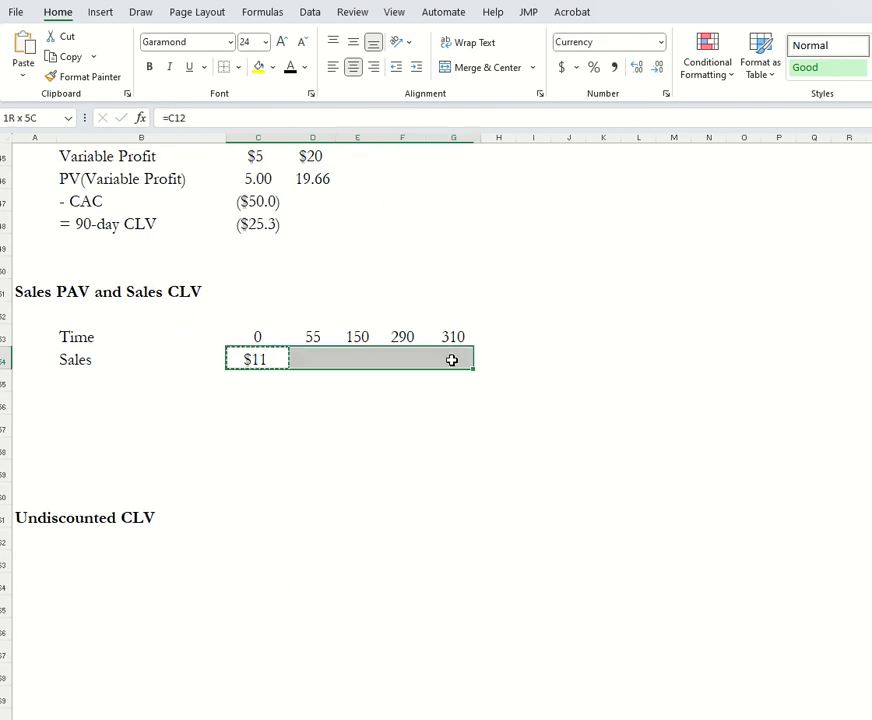
{"action": "right_click", "coordinate": [316, 369]}
{"action": "left_click", "coordinate": [399, 381]}
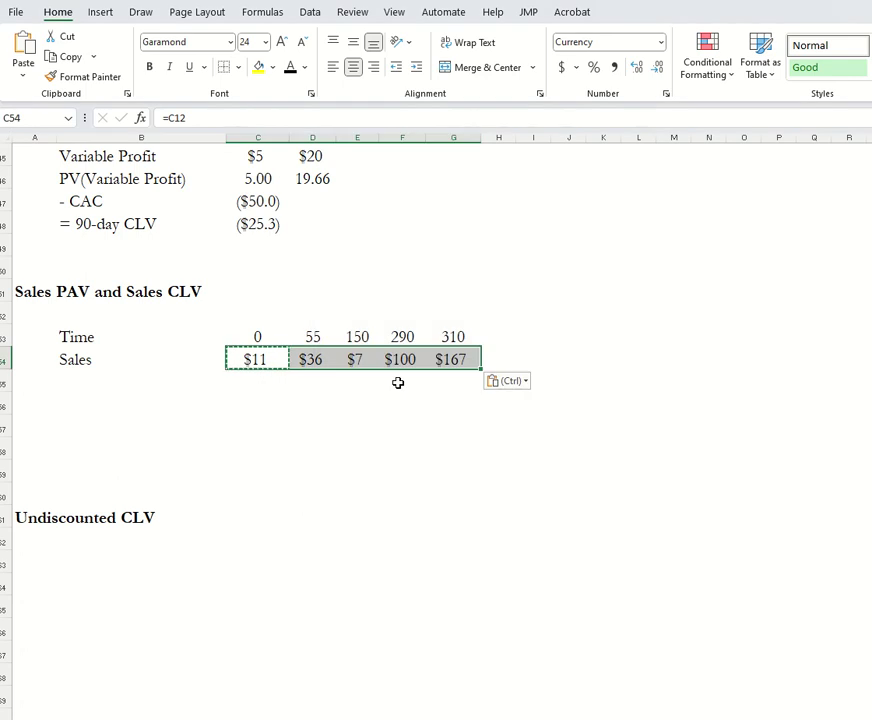
{"action": "left_click_drag", "start_coordinate": [265, 362], "coordinate": [450, 360]}
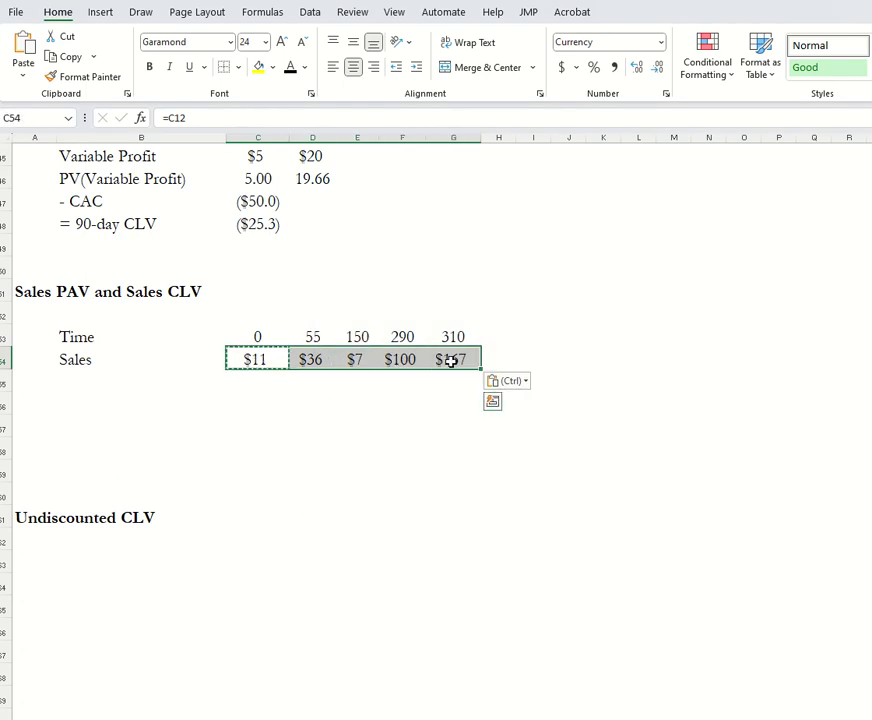
Label B55 "Discount Factor" and enter =C19 in C55 to link the first discount factor from the PAV section
{"action": "left_click", "coordinate": [86, 383]}
{"action": "type", "text": "Discount Factor"}
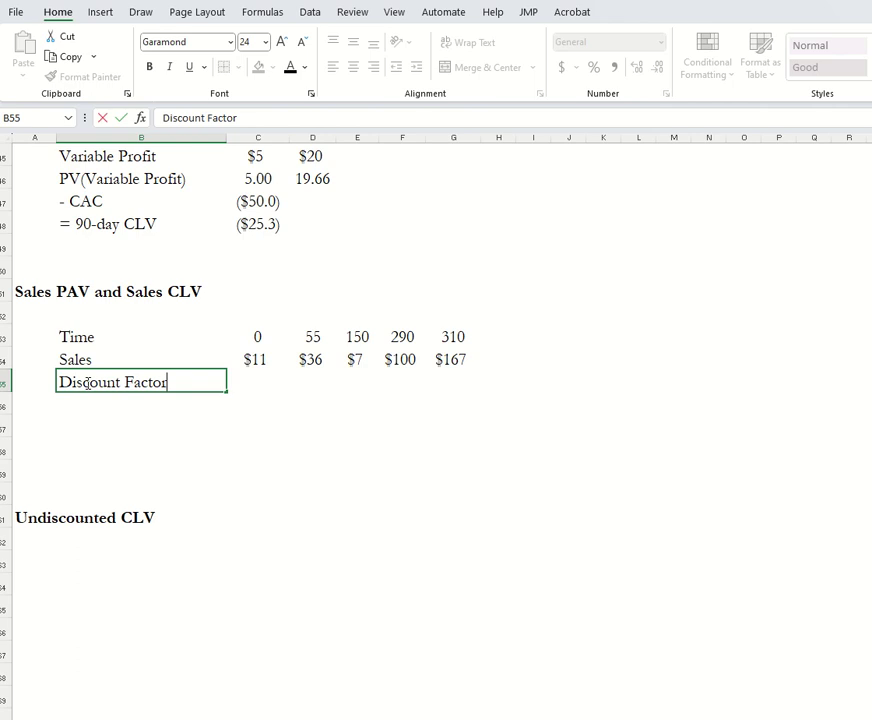
{"action": "key", "text": "Tab"}
{"action": "type", "text": "="}
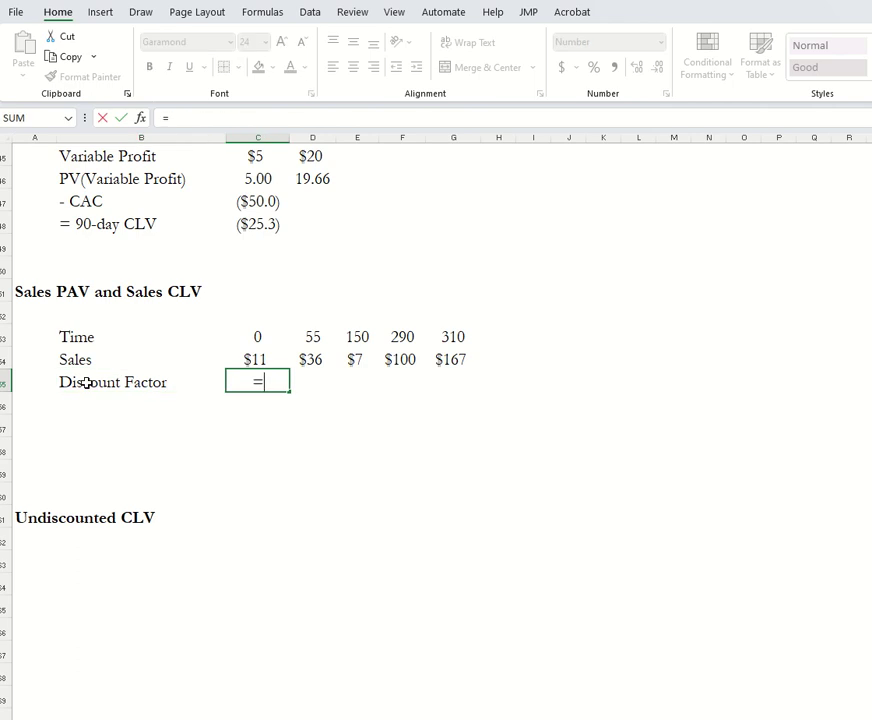
{"action": "scroll", "coordinate": [340, 405], "scroll_direction": "up", "scroll_amount": 12}
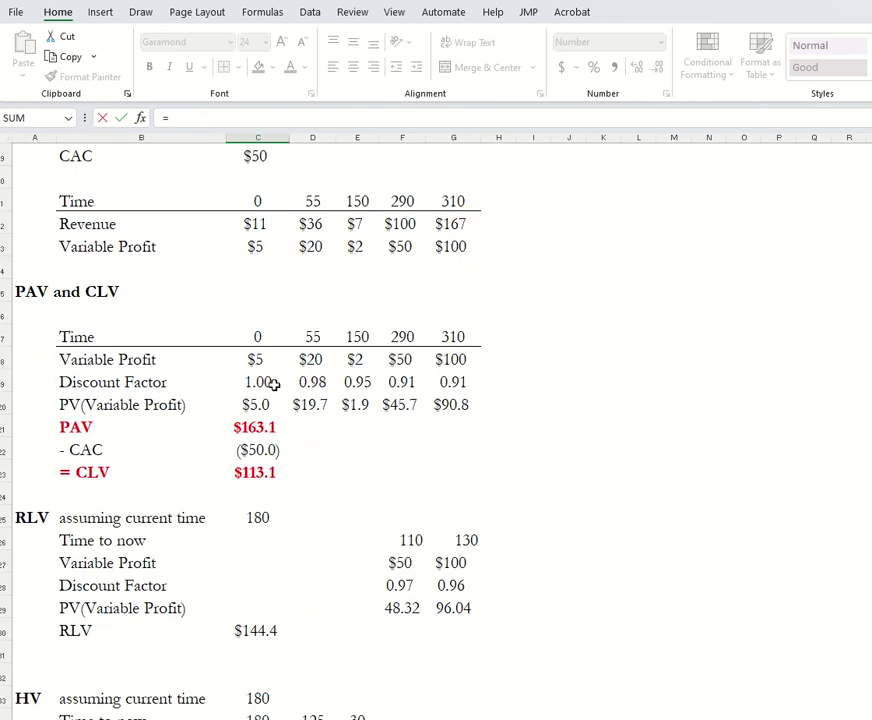
{"action": "left_click", "coordinate": [267, 384]}
{"action": "key", "text": "Return"}
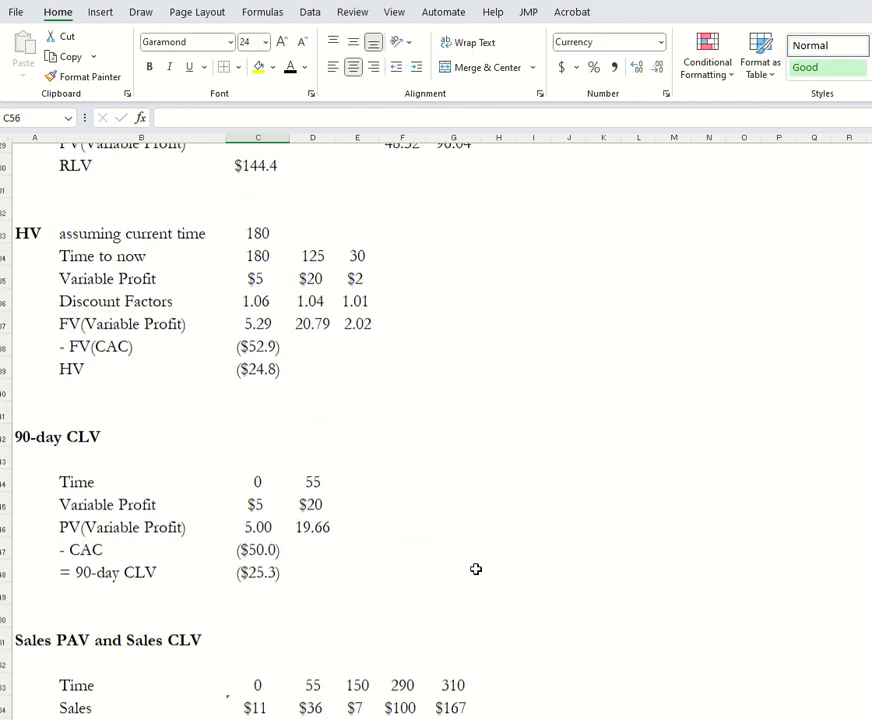
Copy the discount factor reference from C55 across to G55, pasting the formula only
{"action": "key", "text": "Up"}
{"action": "left_click", "coordinate": [450, 675], "text": "shift"}
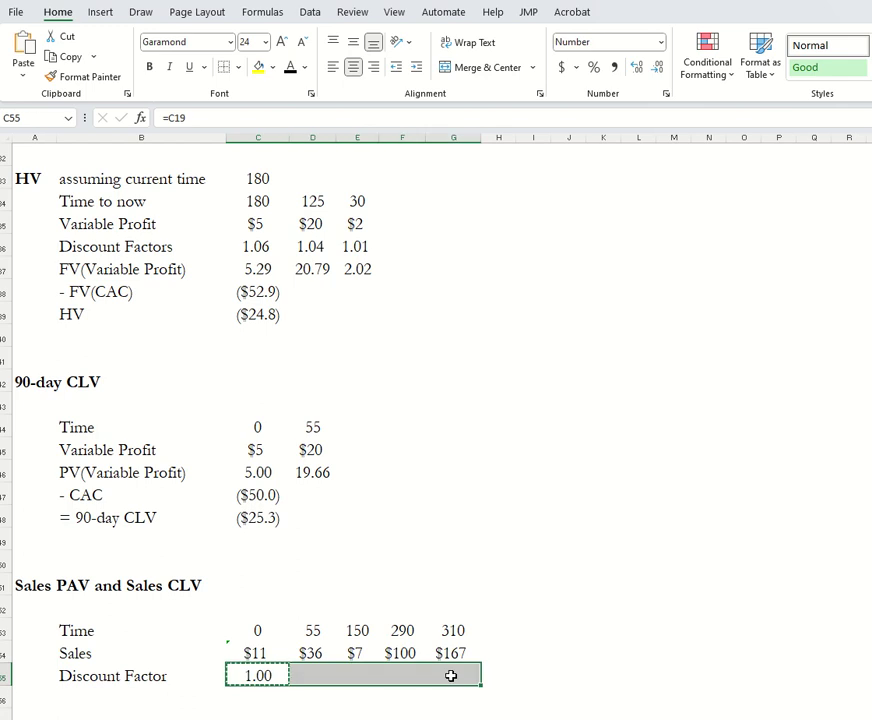
{"action": "key", "text": "ctrl+c"}
{"action": "right_click", "coordinate": [450, 675]}
{"action": "left_click", "coordinate": [536, 294]}
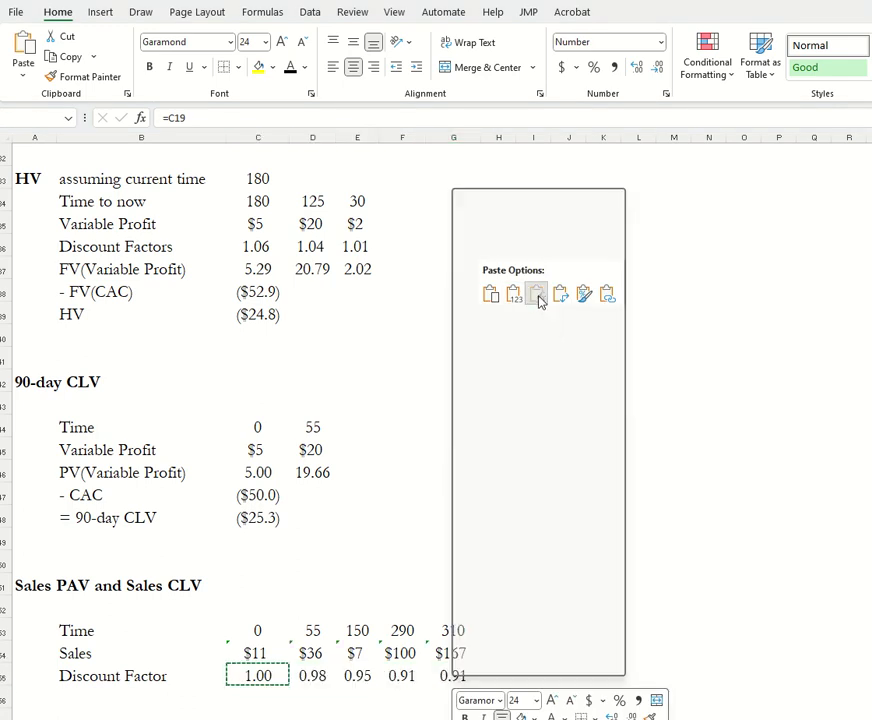
{"action": "scroll", "coordinate": [203, 463], "scroll_direction": "down", "scroll_amount": 5}
Label B56 "PV(Sales)" and enter =C54*C55 in C56 to discount the first sales value
{"action": "left_click", "coordinate": [87, 360]}
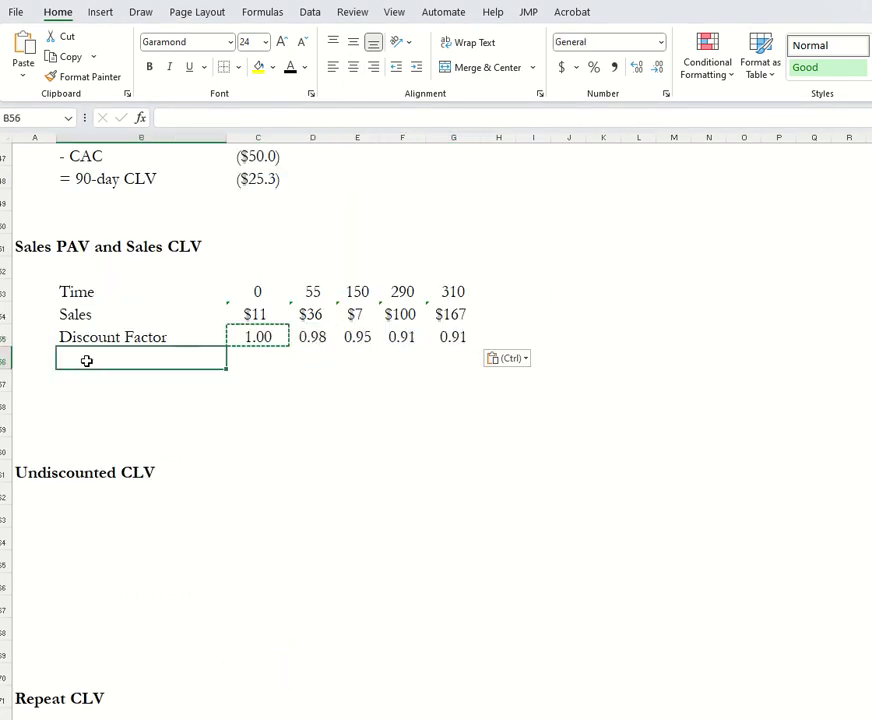
{"action": "type", "text": "PV(Sales)"}
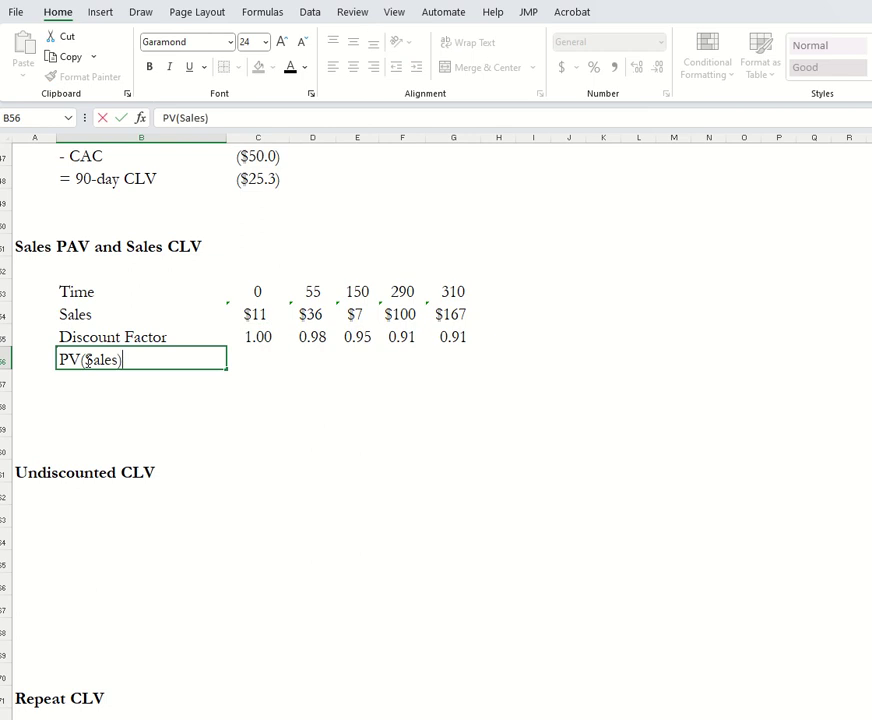
{"action": "key", "text": "Tab"}
{"action": "type", "text": "="}
{"action": "key", "text": "Up"}
{"action": "key", "text": "Up"}
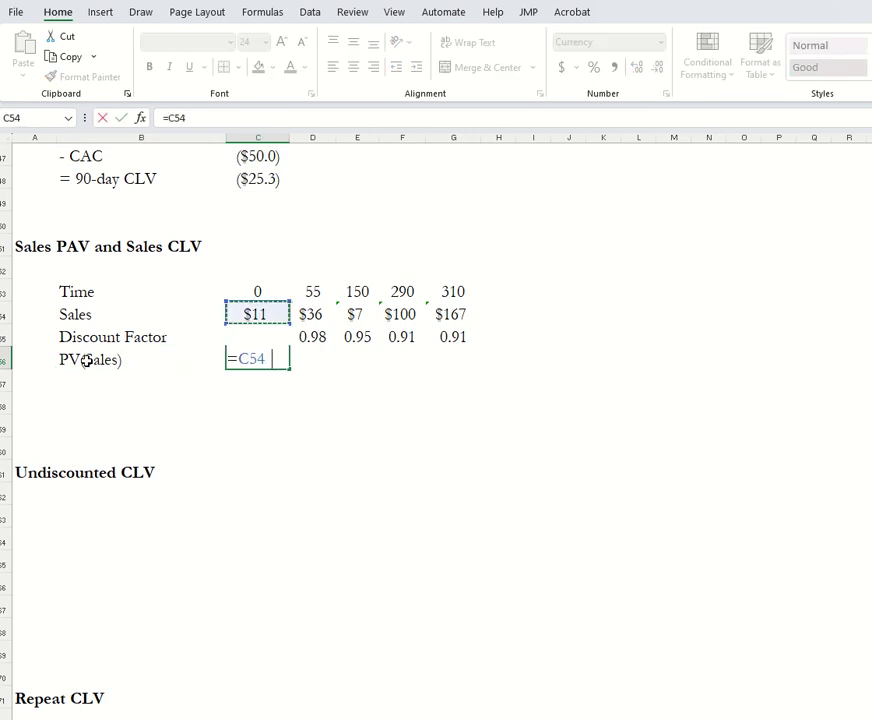
{"action": "type", "text": "*"}
{"action": "key", "text": "Up"}
{"action": "key", "text": "Return"}
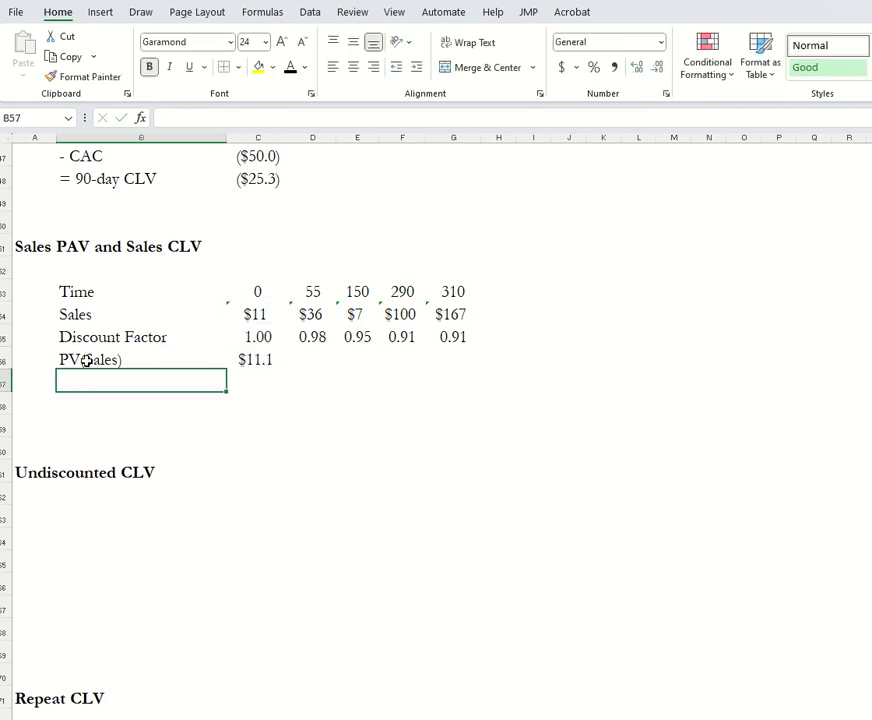
Copy the PV(Sales) formula from C56 across to G56, pasting the formula only
{"action": "key", "text": "Up"}
{"action": "key", "text": "Right"}
{"action": "key", "text": "ctrl+c"}
{"action": "left_click", "coordinate": [459, 356], "text": "shift"}
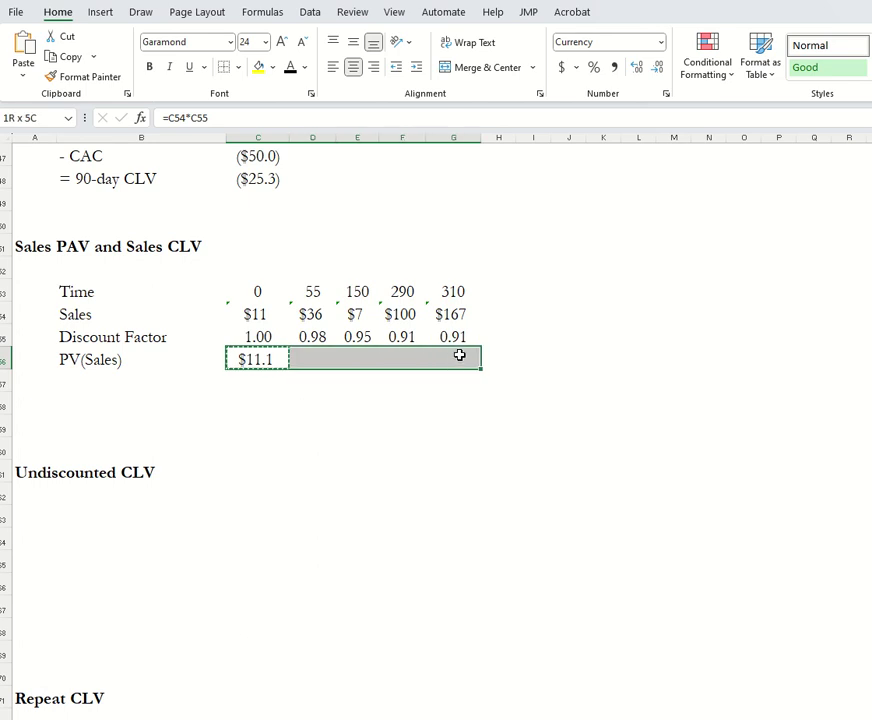
{"action": "right_click", "coordinate": [457, 357]}
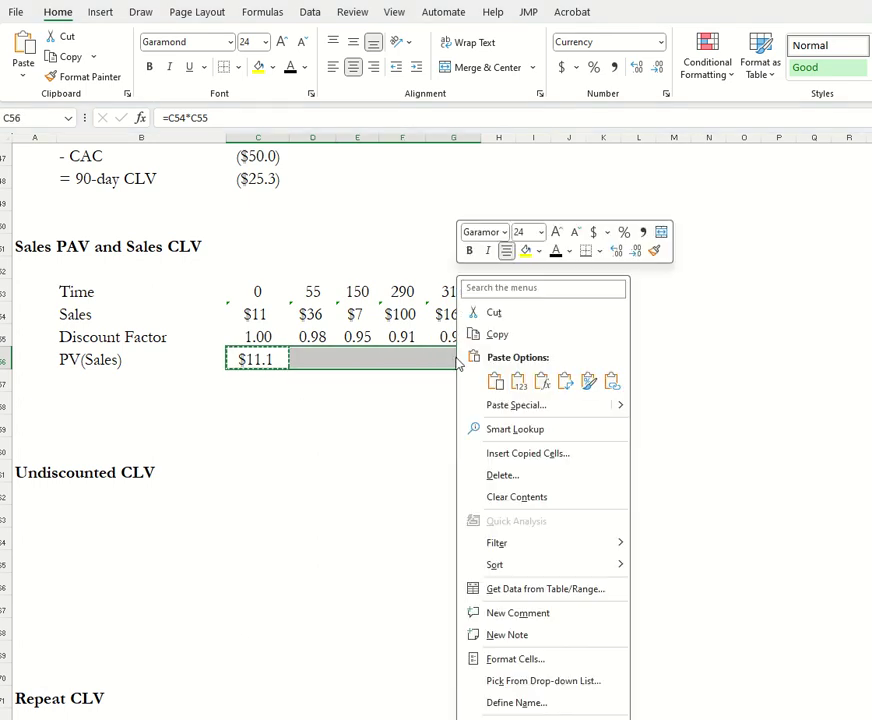
{"action": "left_click", "coordinate": [542, 382]}
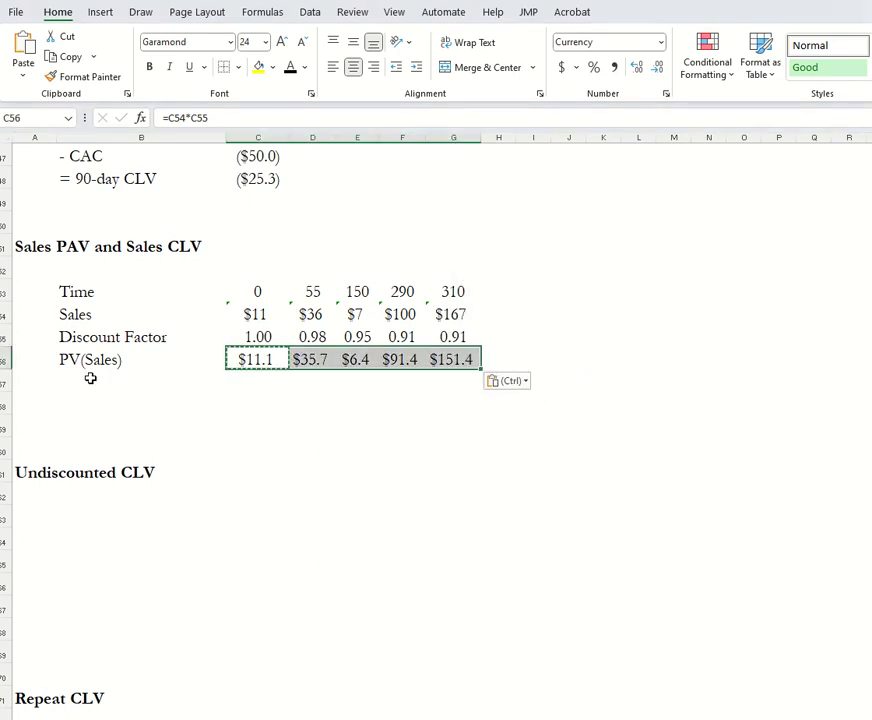
Label B57 "Sales PAV" as the total row of the sales section
{"action": "left_click", "coordinate": [130, 379]}
{"action": "type", "text": "Sales "}
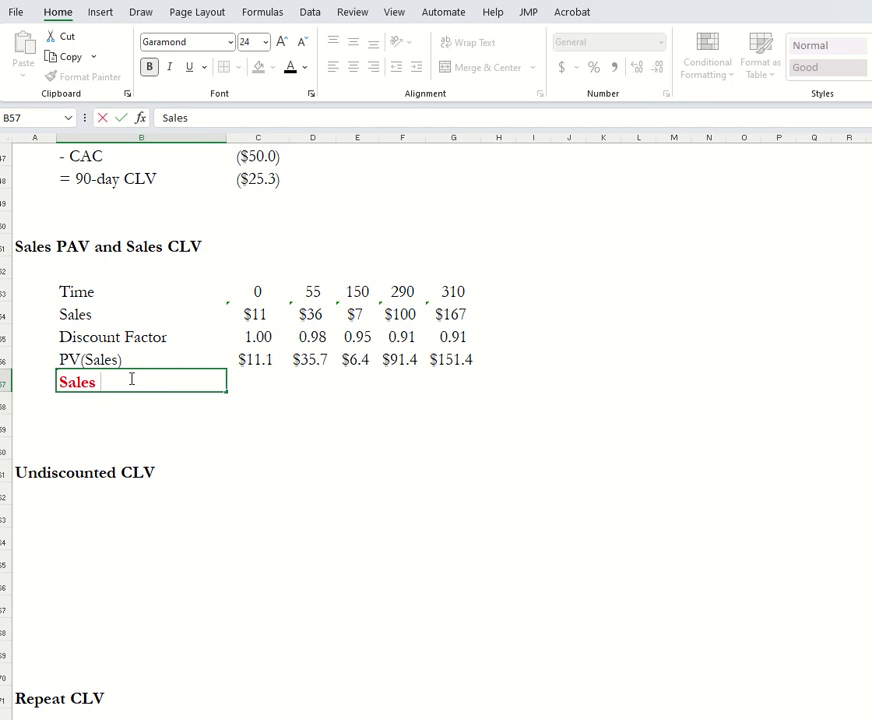
{"action": "type", "text": "PA"}
{"action": "key", "text": "Tab"}
{"action": "type", "text": "="}
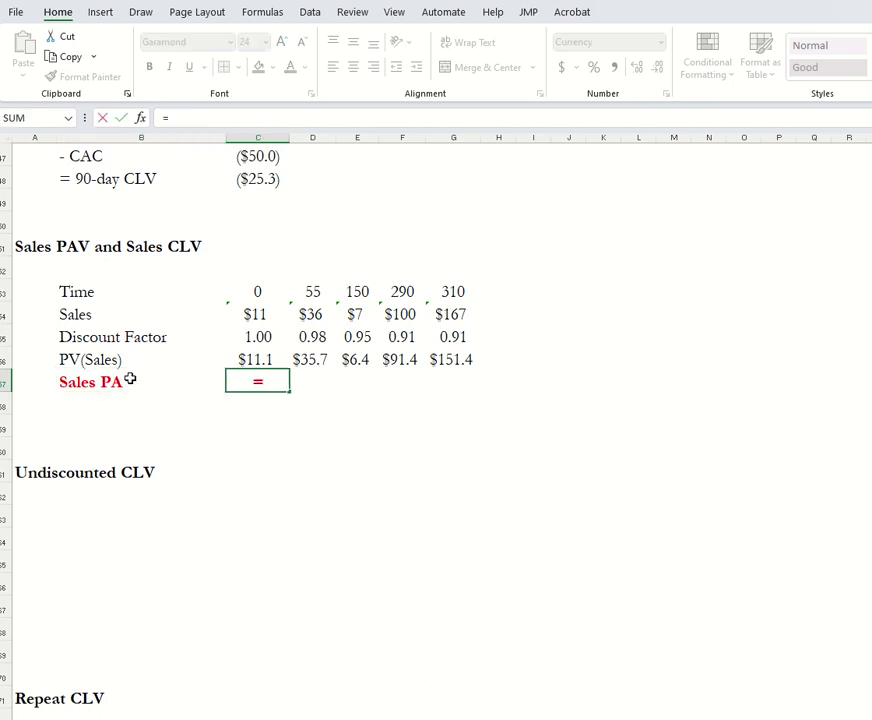
{"action": "key", "text": "Escape"}
{"action": "key", "text": "Left"}
{"action": "key", "text": "F2"}
{"action": "type", "text": "V"}
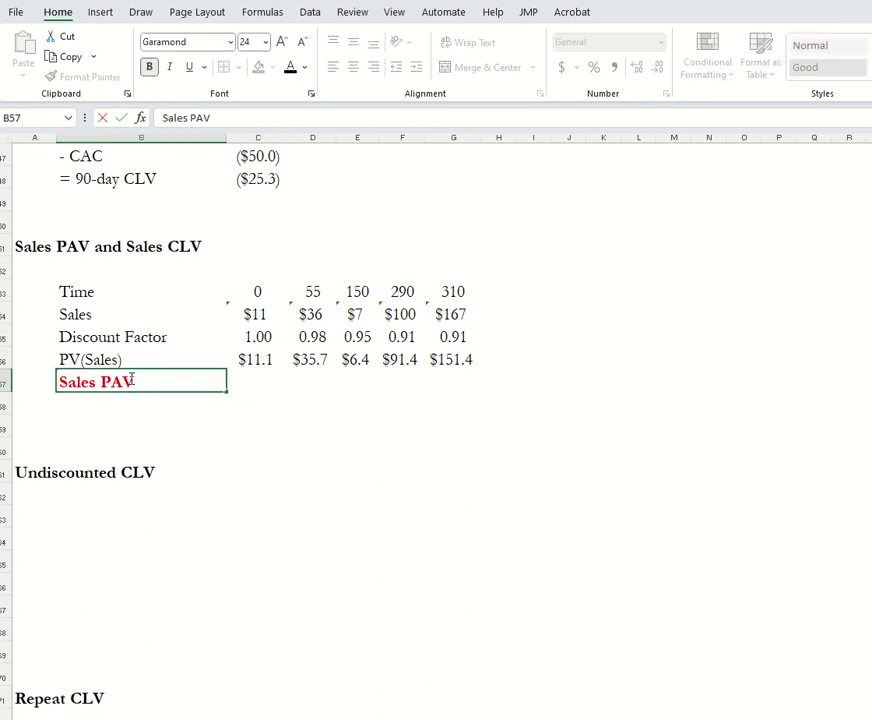
Enter =SUM(C56:G56) in C57 to total the discounted sales for Sales PAV
{"action": "key", "text": "Tab"}
{"action": "type", "text": "=sum("}
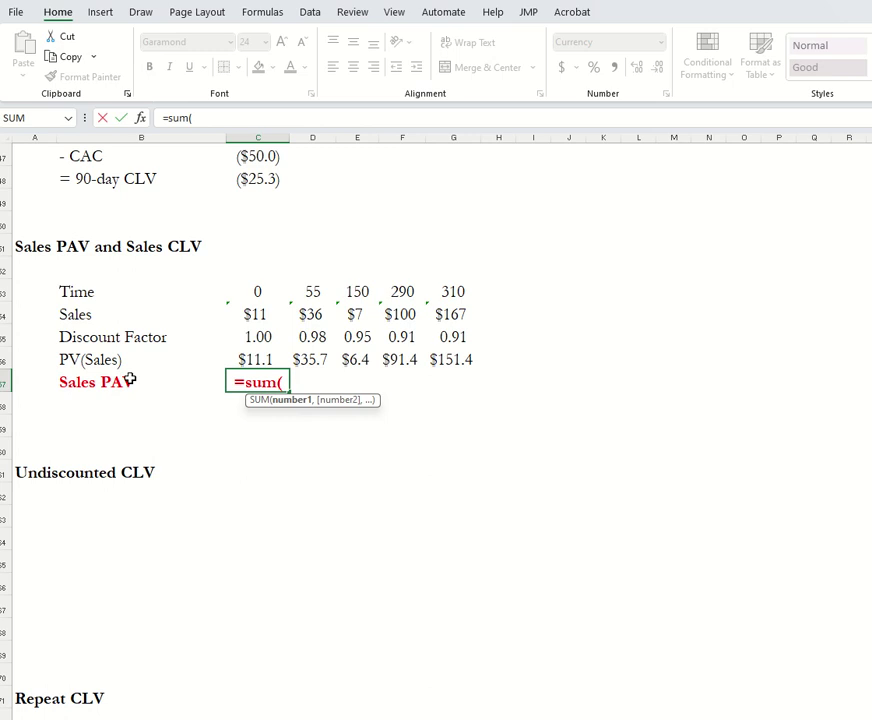
{"action": "key", "text": "Up"}
{"action": "key", "text": "shift+Right"}
{"action": "key", "text": "shift+Right"}
{"action": "key", "text": "shift+Right"}
{"action": "key", "text": "shift+Right"}
{"action": "type", "text": ")"}
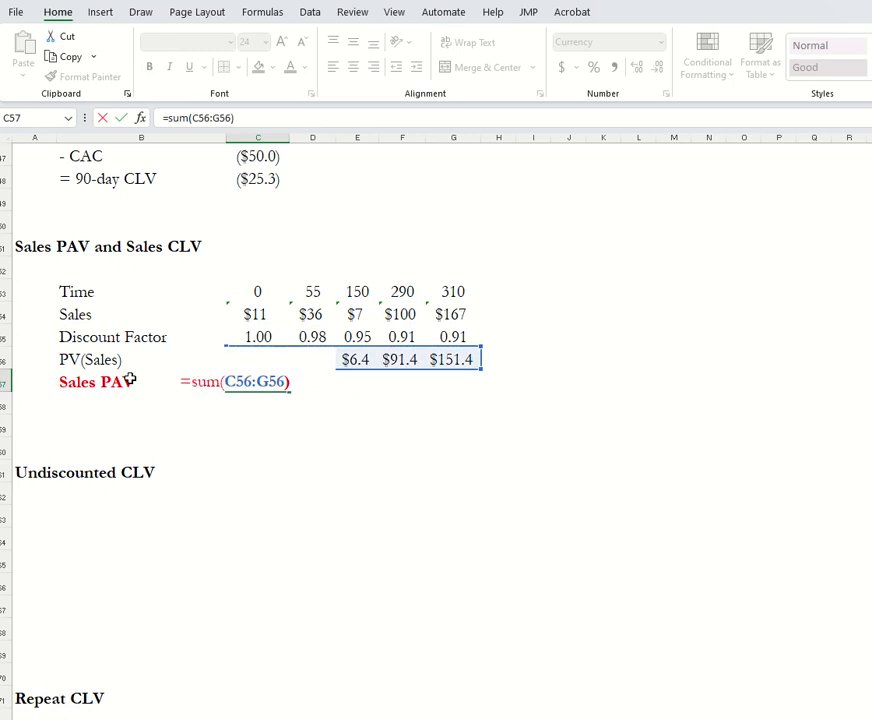
{"action": "key", "text": "Return"}
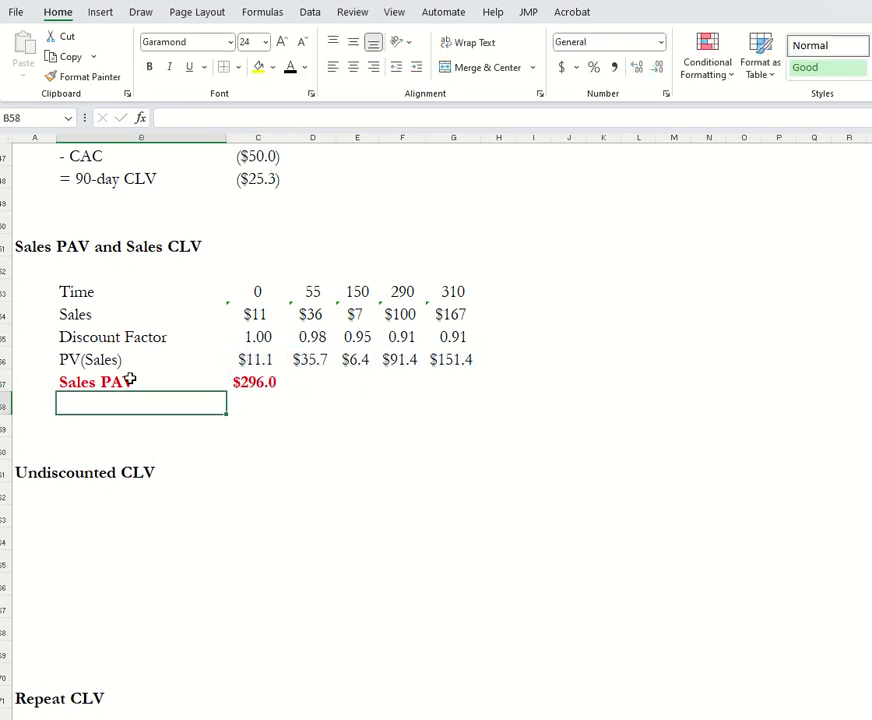
Label B58 "- CAC" and enter =C47 in C58 to reference the negative acquisition cost
{"action": "type", "text": "'- CAC"}
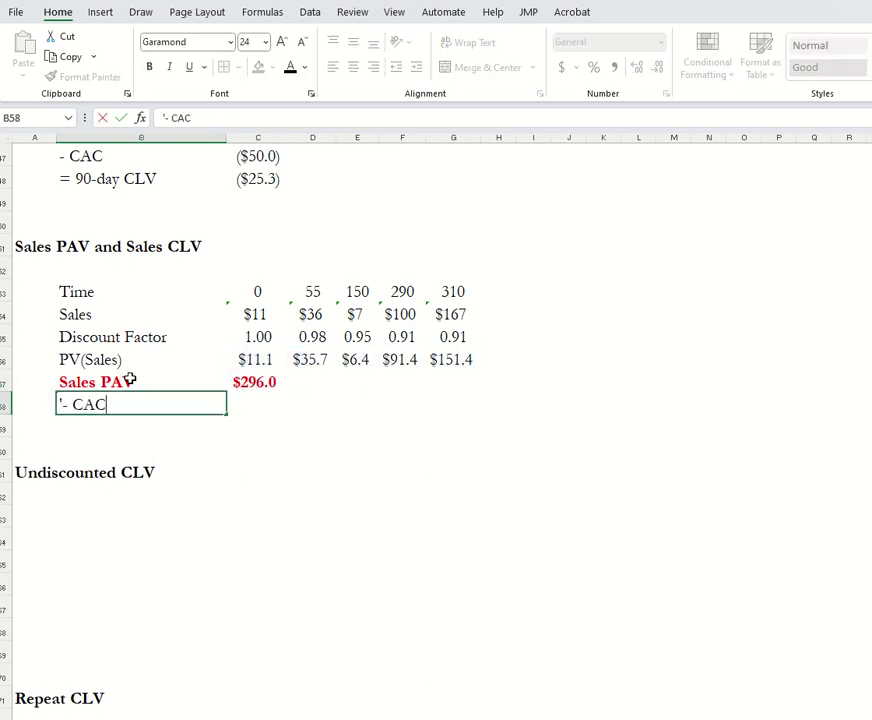
{"action": "key", "text": "Tab"}
{"action": "type", "text": "="}
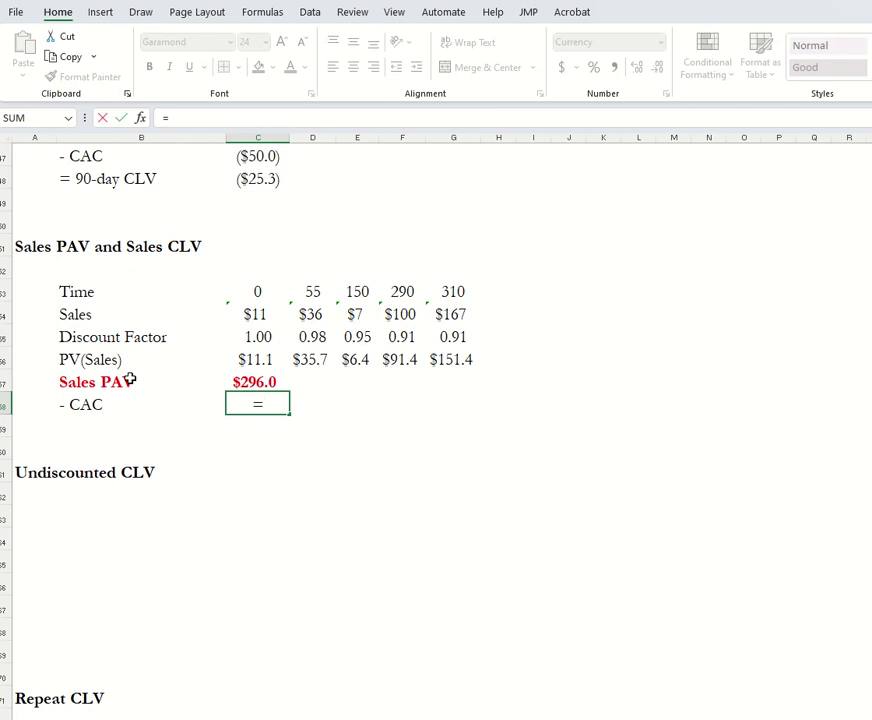
{"action": "left_click", "coordinate": [253, 155]}
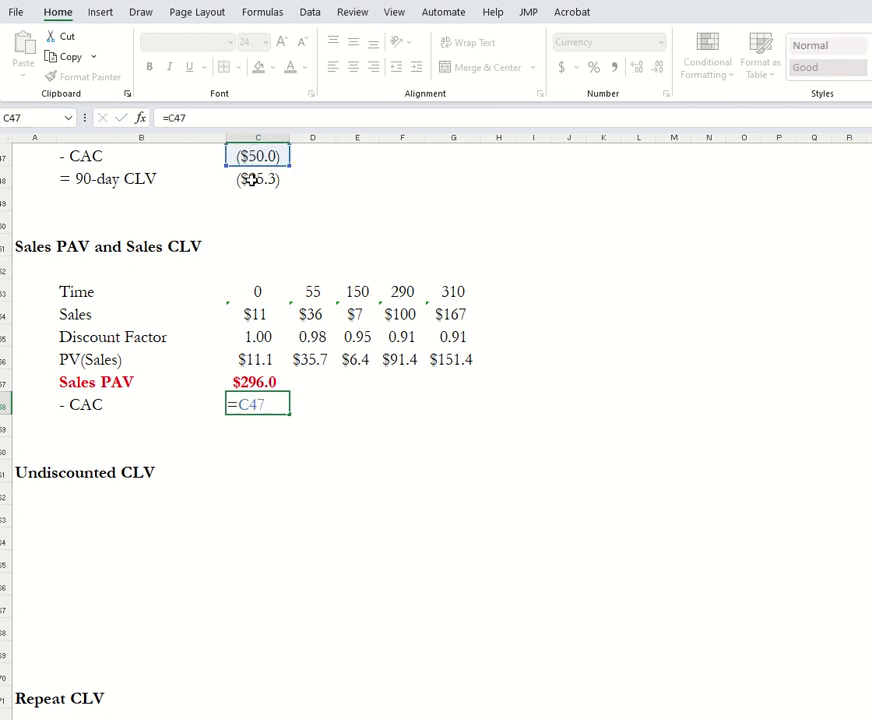
{"action": "key", "text": "Return"}
Label B59 "= Sales CLV" and enter =C57+C58 in C59 to net CAC against Sales PAV
{"action": "type", "text": "'="}
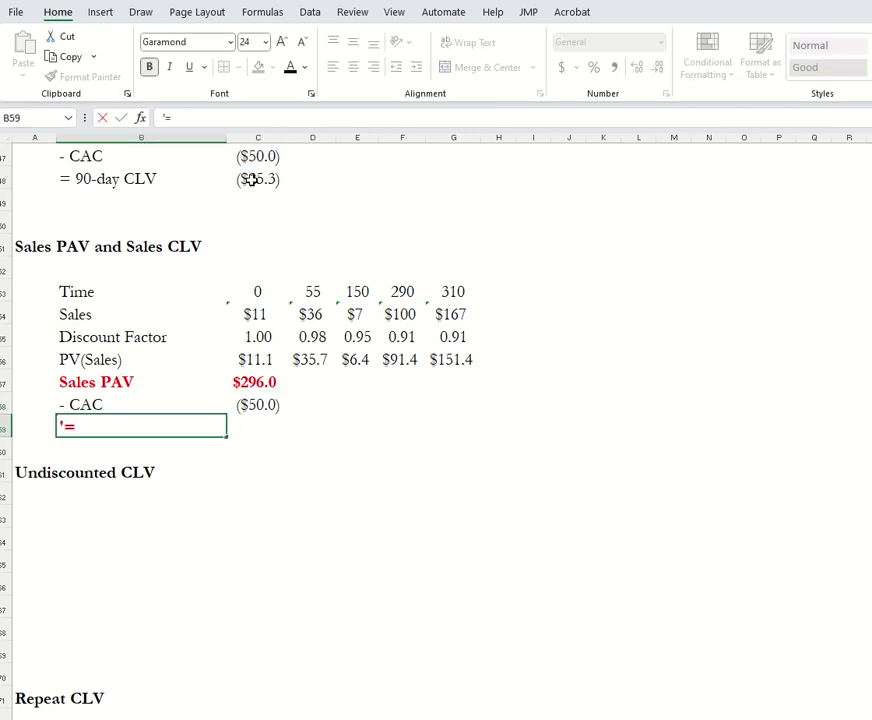
{"action": "type", "text": " Sales CLV"}
{"action": "key", "text": "Tab"}
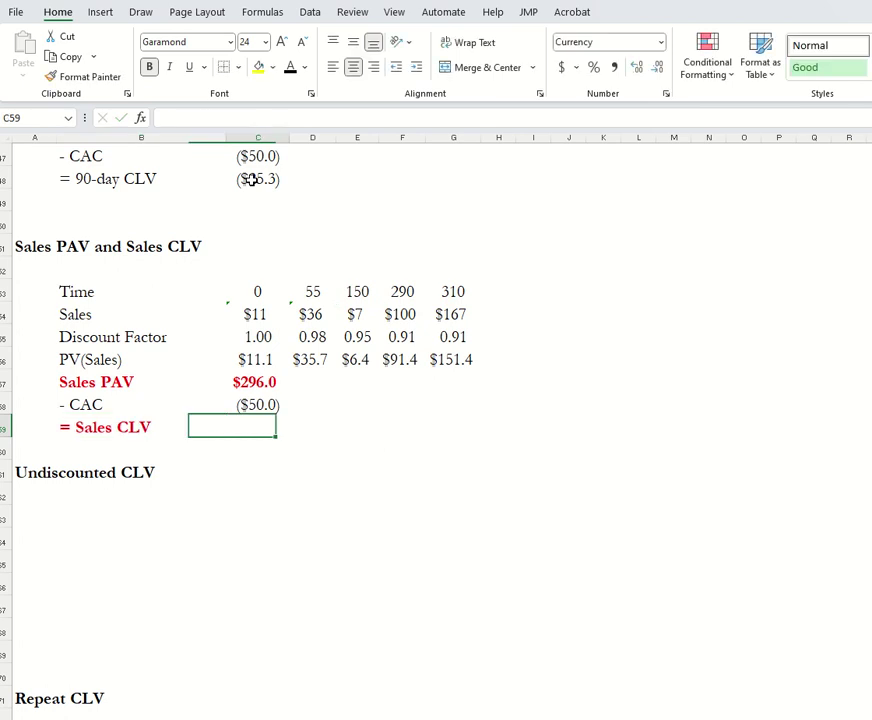
{"action": "type", "text": "="}
{"action": "key", "text": "Up"}
{"action": "key", "text": "Up"}
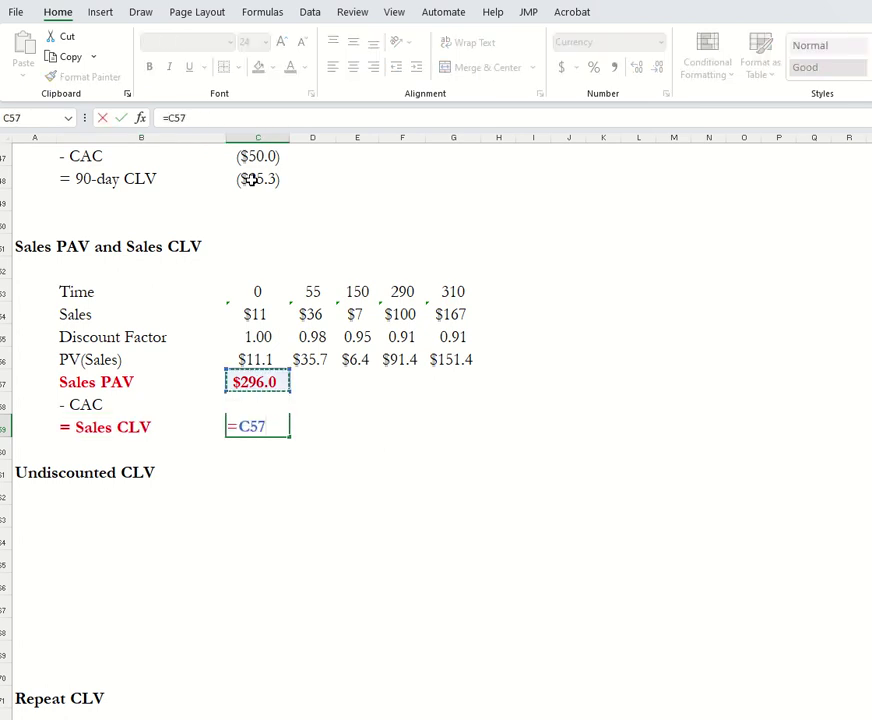
{"action": "type", "text": "+"}
{"action": "key", "text": "Up"}
{"action": "key", "text": "Return"}
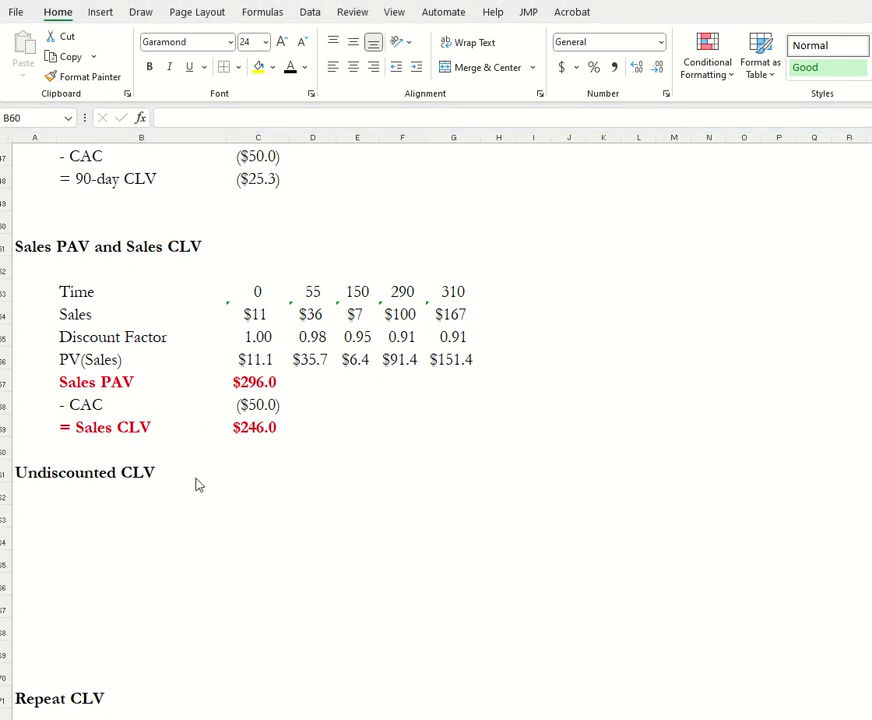
Label B63 "Time" in the Undiscounted CLV section and enter =C53 in C63
{"action": "left_click", "coordinate": [98, 510]}
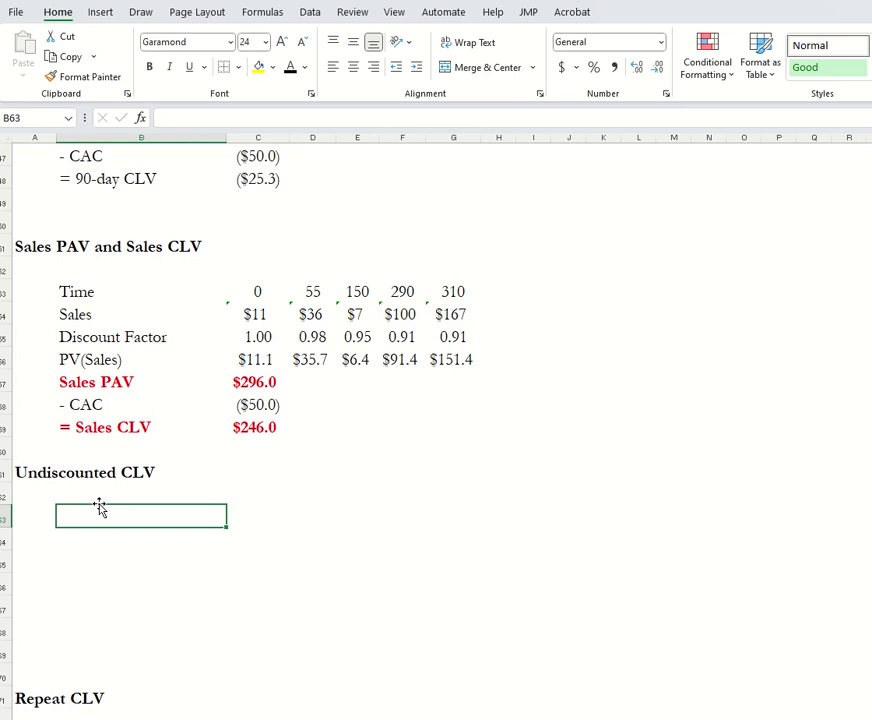
{"action": "type", "text": "Time"}
{"action": "key", "text": "Tab"}
{"action": "type", "text": "="}
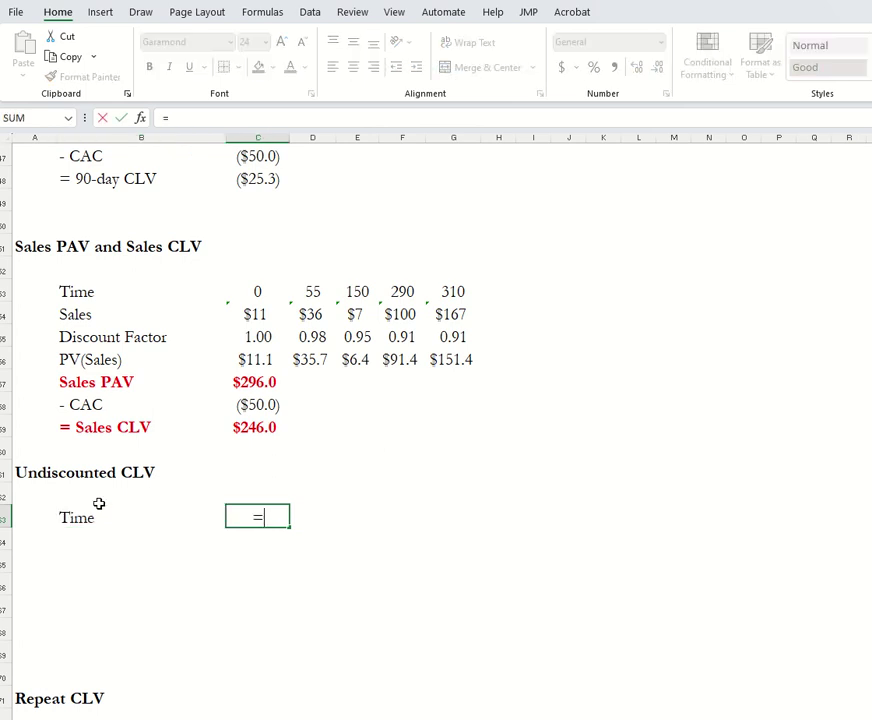
{"action": "left_click", "coordinate": [262, 291]}
{"action": "key", "text": "Tab"}
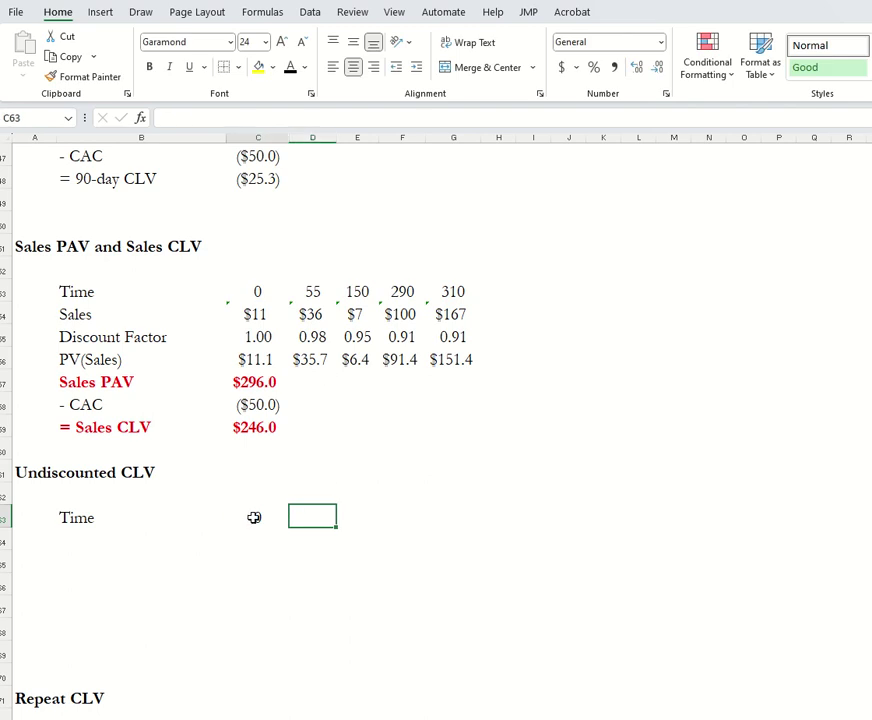
Copy the time reference from C63 across to G63
{"action": "left_click", "coordinate": [255, 517]}
{"action": "left_click_drag", "start_coordinate": [289, 527], "coordinate": [452, 510]}
{"action": "right_click", "coordinate": [454, 512]}
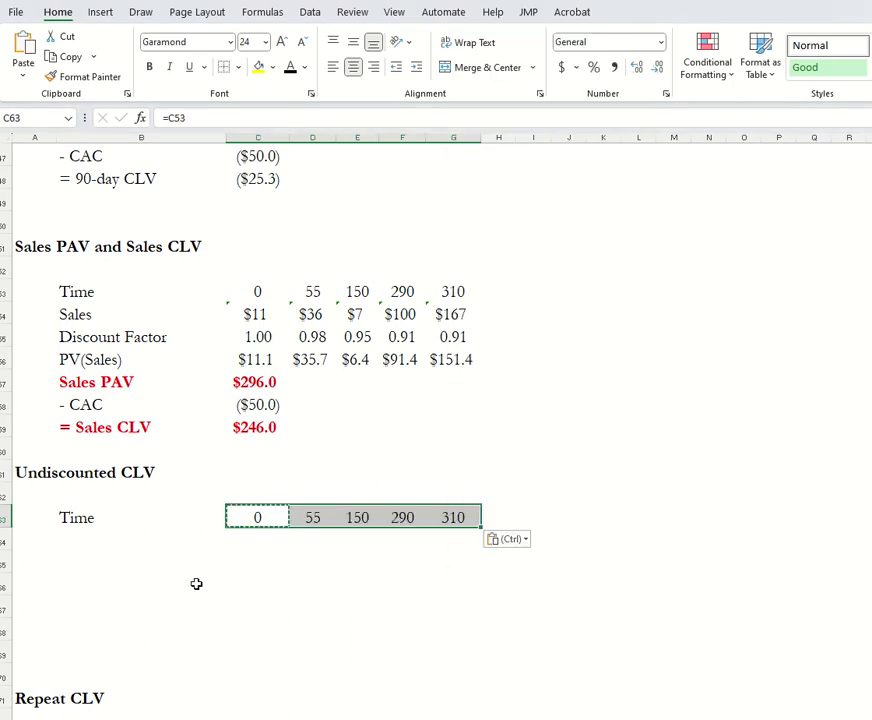
Label B64 "Variable Profit" and enter =C13 in C64 to reference the first variable profit in the Summary
{"action": "left_click", "coordinate": [91, 542]}
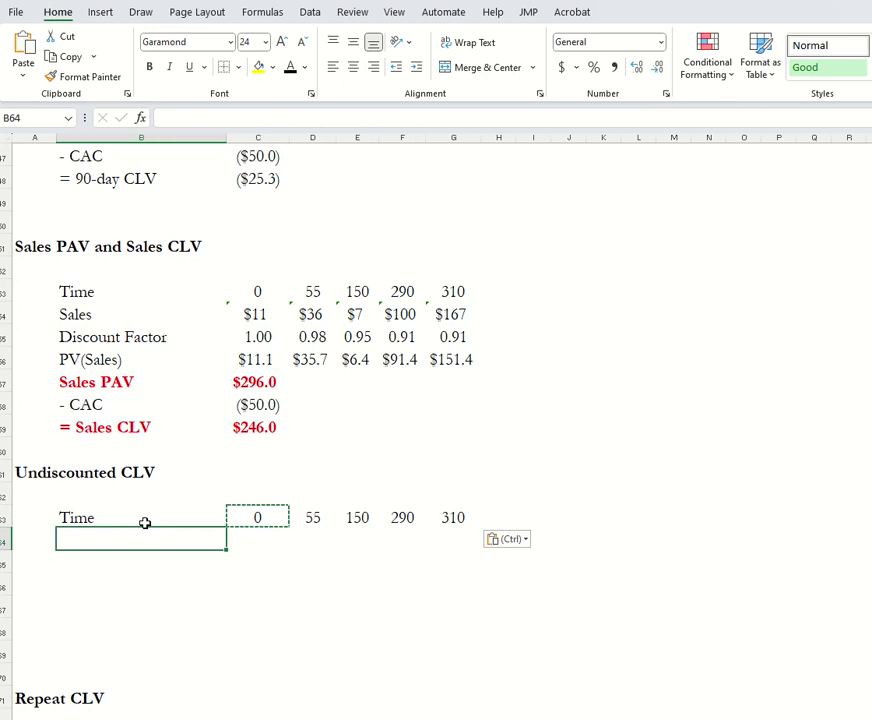
{"action": "type", "text": "Variable Prof"}
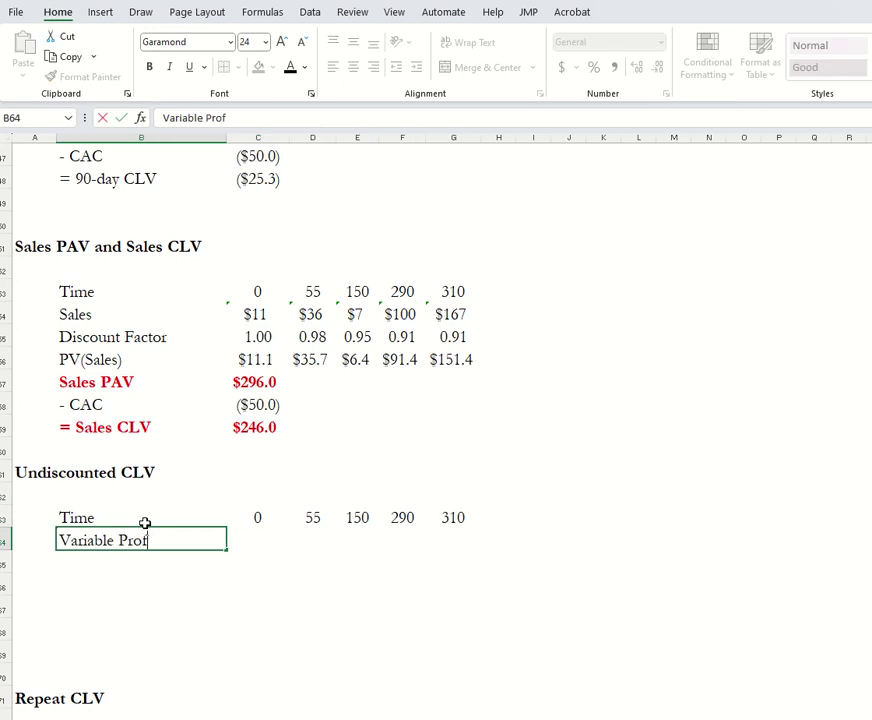
{"action": "type", "text": "it"}
{"action": "key", "text": "Tab"}
{"action": "type", "text": "="}
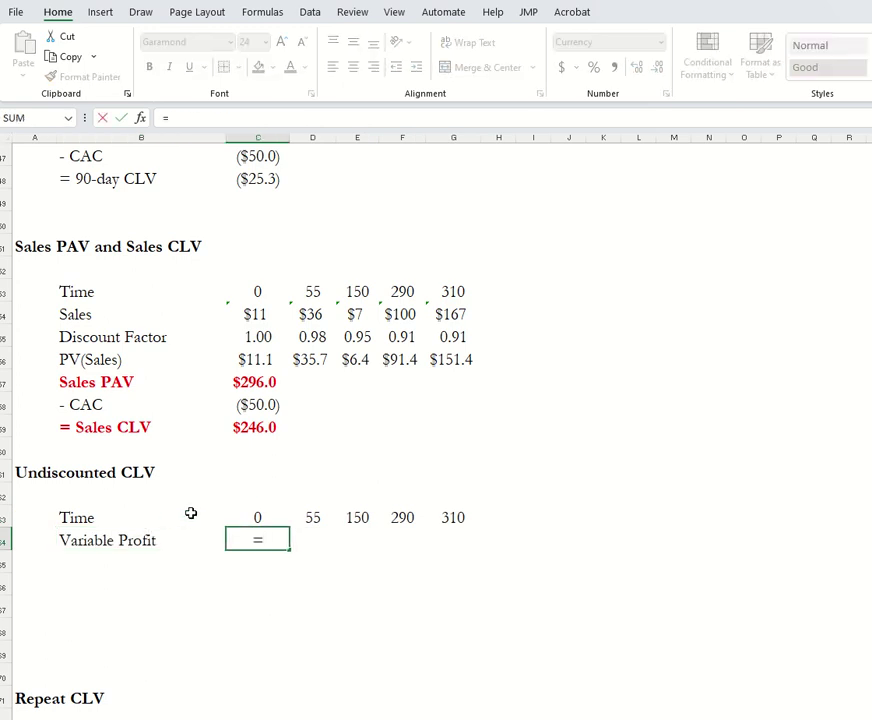
{"action": "scroll", "coordinate": [398, 538], "scroll_direction": "up", "scroll_amount": 6}
{"action": "scroll", "coordinate": [398, 538], "scroll_direction": "up", "scroll_amount": 9}
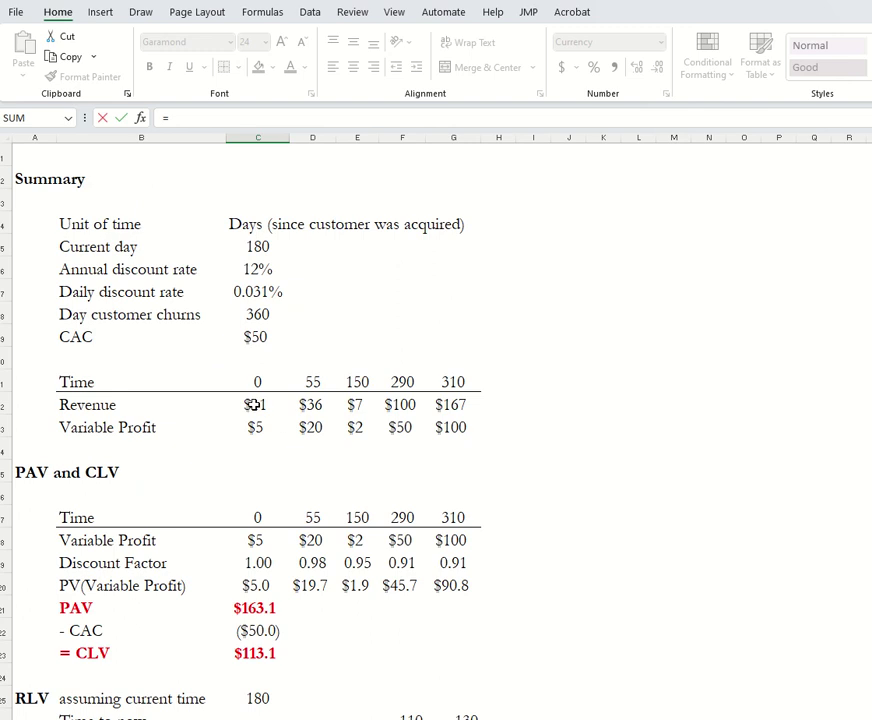
{"action": "left_click", "coordinate": [249, 427]}
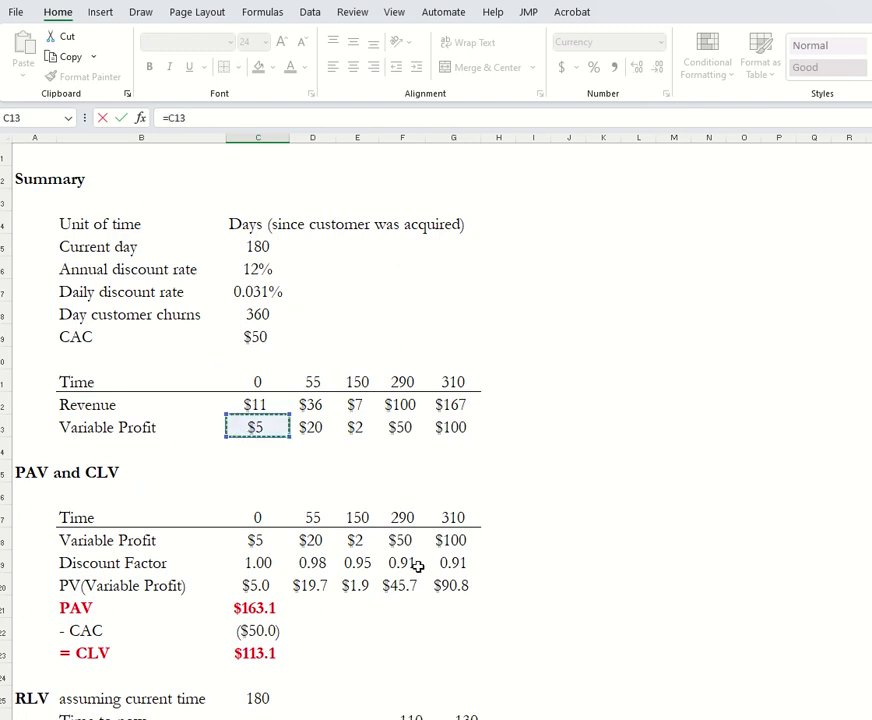
{"action": "key", "text": "Tab"}
Copy the variable profit reference from C64 across to G64, pasting the formula only
{"action": "scroll", "coordinate": [393, 571], "scroll_direction": "down", "scroll_amount": 5}
{"action": "left_click", "coordinate": [258, 359]}
{"action": "key", "text": "ctrl+c"}
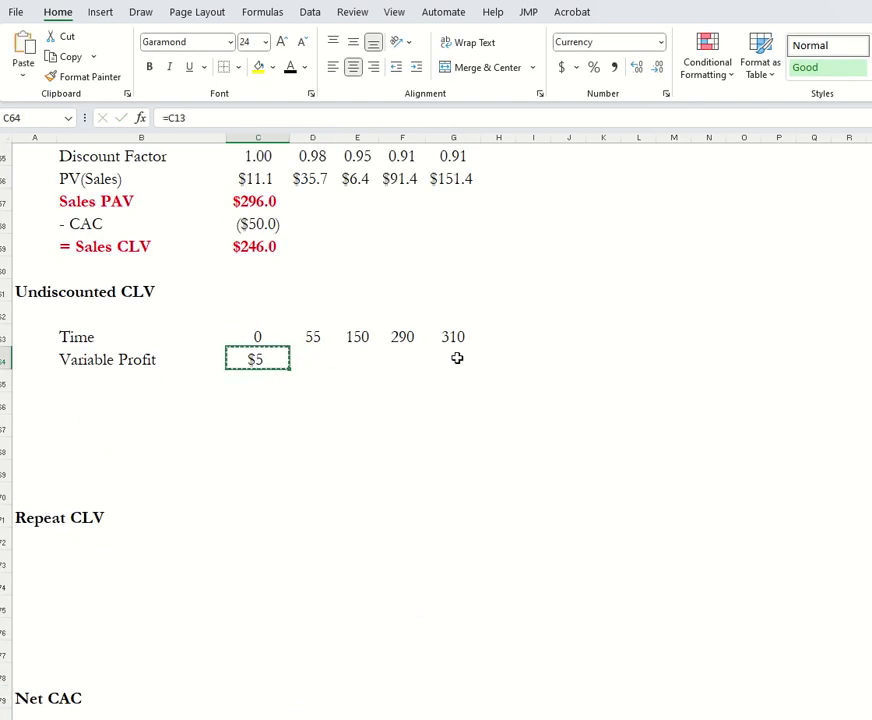
{"action": "left_click_drag", "start_coordinate": [258, 359], "coordinate": [456, 359]}
{"action": "right_click", "coordinate": [456, 359]}
{"action": "left_click", "coordinate": [542, 381]}
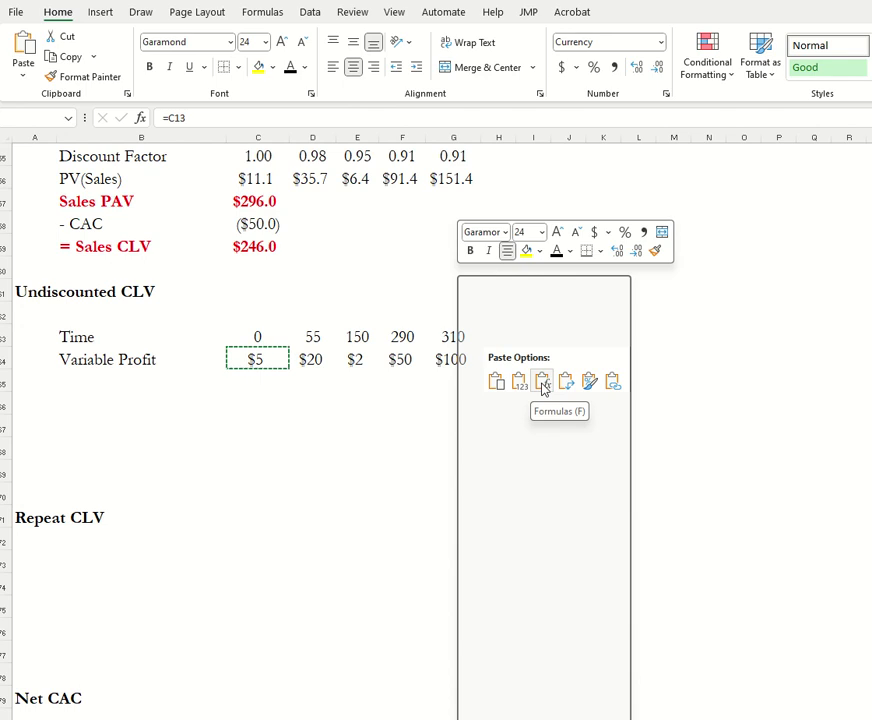
Label B65 "Discount Factor" and enter =1 in C65 so that no discounting is applied
{"action": "left_click", "coordinate": [92, 380]}
{"action": "type", "text": "Discount Factor"}
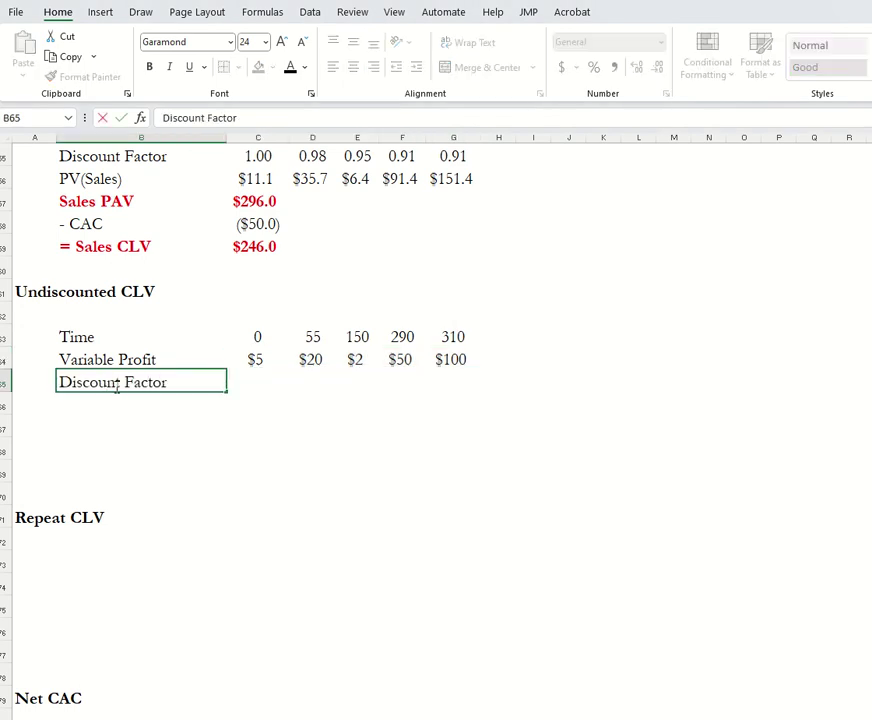
{"action": "key", "text": "Tab"}
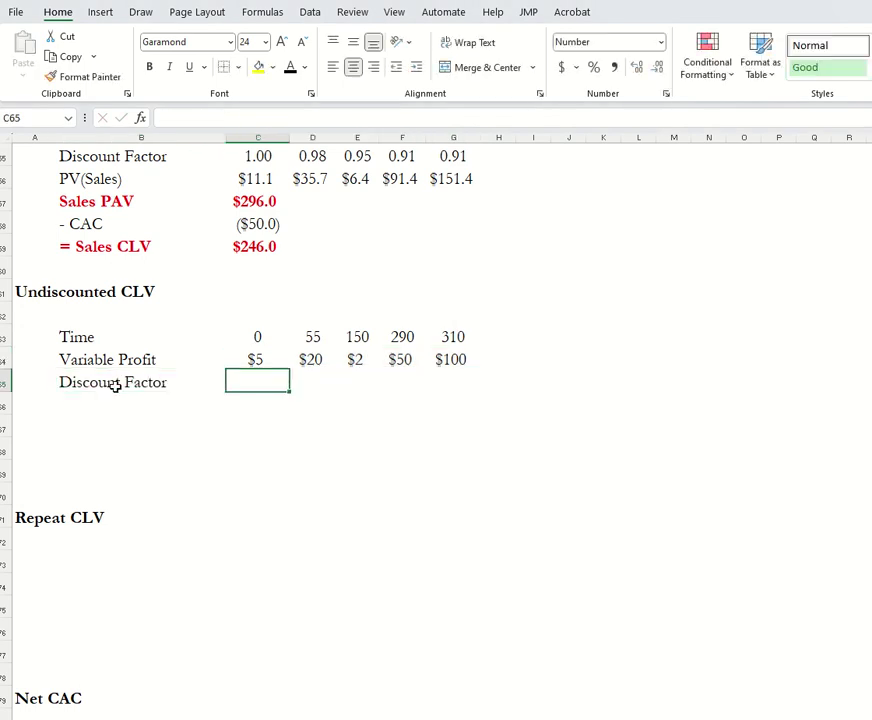
{"action": "type", "text": "=1"}
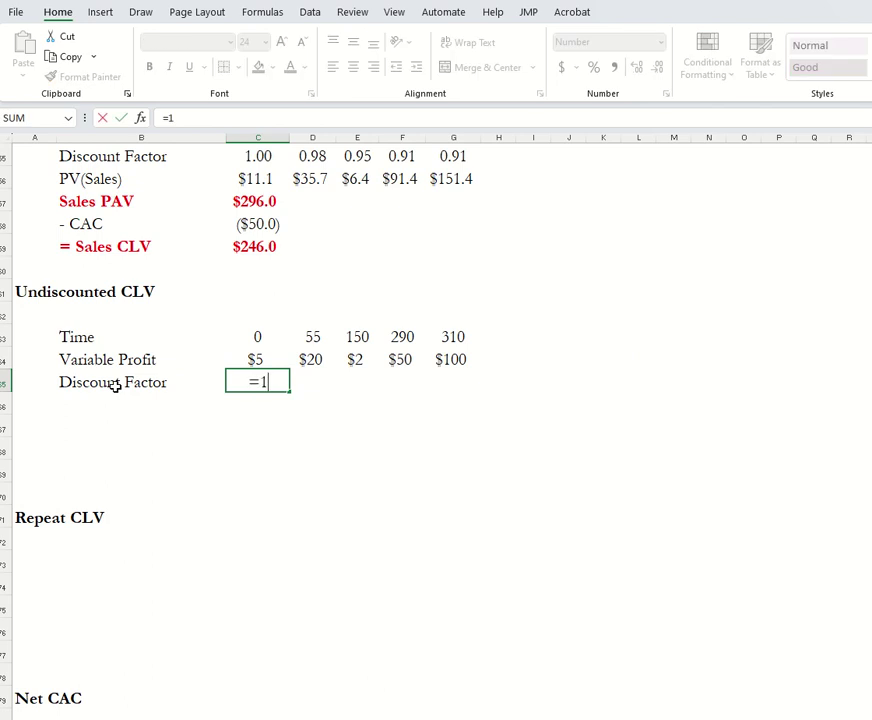
{"action": "key", "text": "Tab"}
Copy the discount factor of 1 from C65 across to G65, pasting the formula only
{"action": "key", "text": "Left"}
{"action": "key", "text": "ctrl+c"}
{"action": "key", "text": "shift+Right"}
{"action": "key", "text": "shift+Right"}
{"action": "key", "text": "shift+Right"}
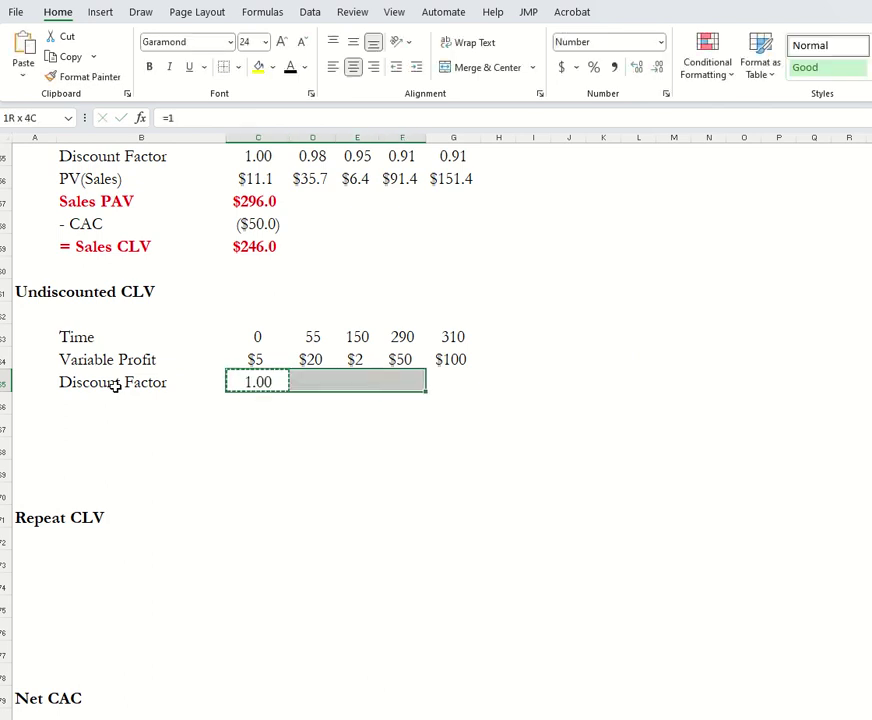
{"action": "key", "text": "shift+Right"}
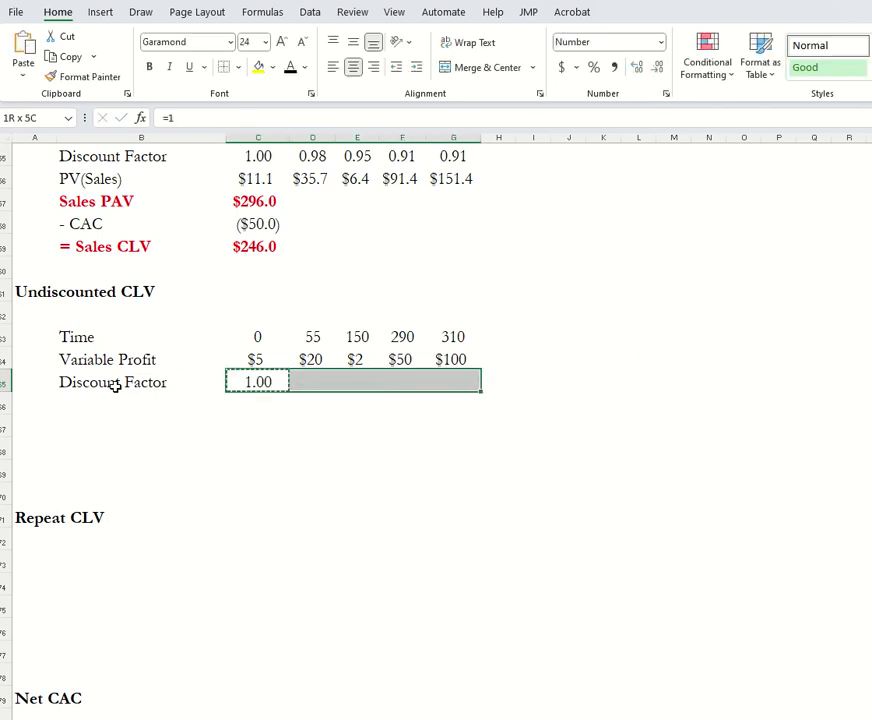
{"action": "right_click", "coordinate": [310, 387]}
{"action": "left_click", "coordinate": [396, 384]}
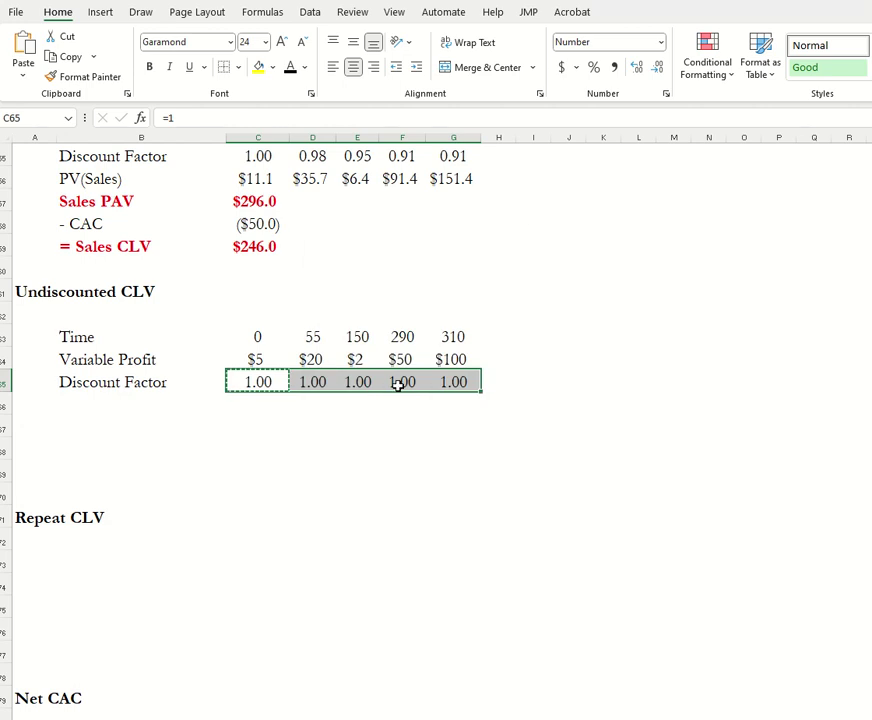
Label B66 "PV"(Variable Profit), with PV in quotation marks
{"action": "left_click", "coordinate": [80, 398]}
{"action": "type", "text": "PV"}
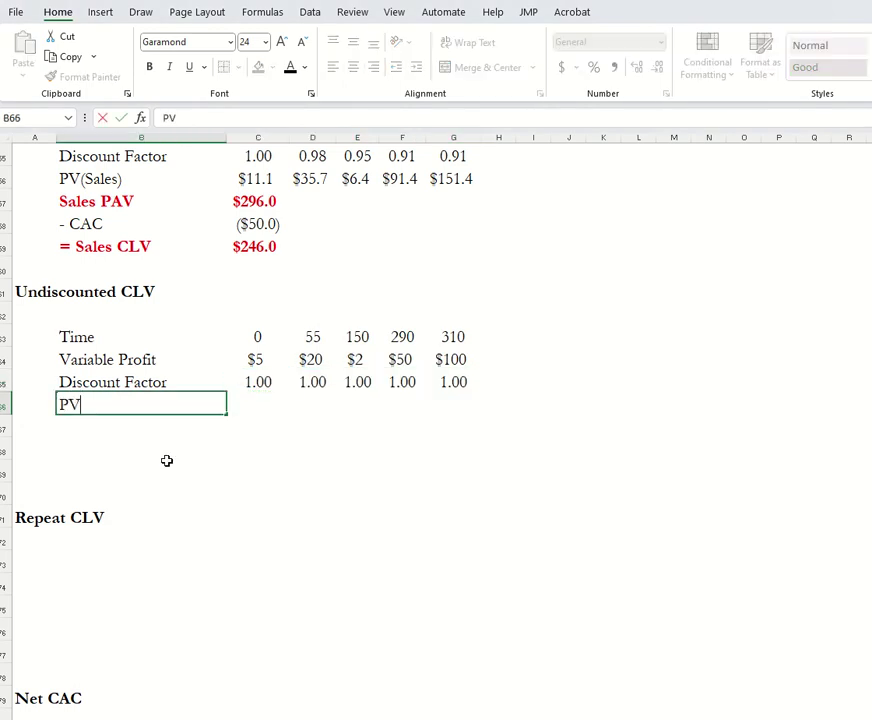
{"action": "key", "text": "BackSpace"}
{"action": "key", "text": "BackSpace"}
{"action": "key", "text": "BackSpace"}
{"action": "type", "text": "\"PV\"(Variable Pro"}
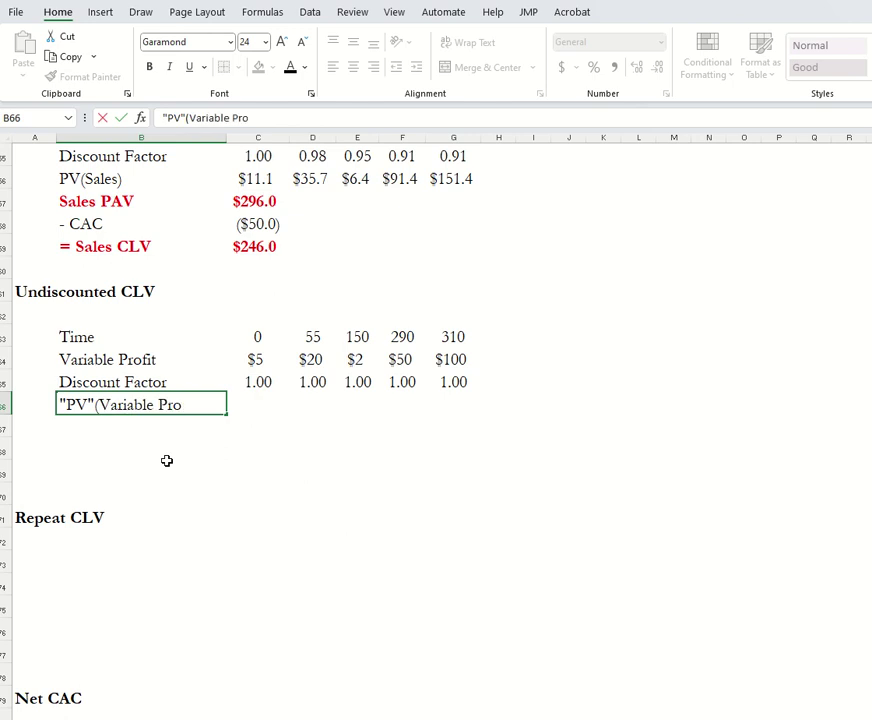
{"action": "type", "text": "fit)"}
{"action": "key", "text": "Tab"}
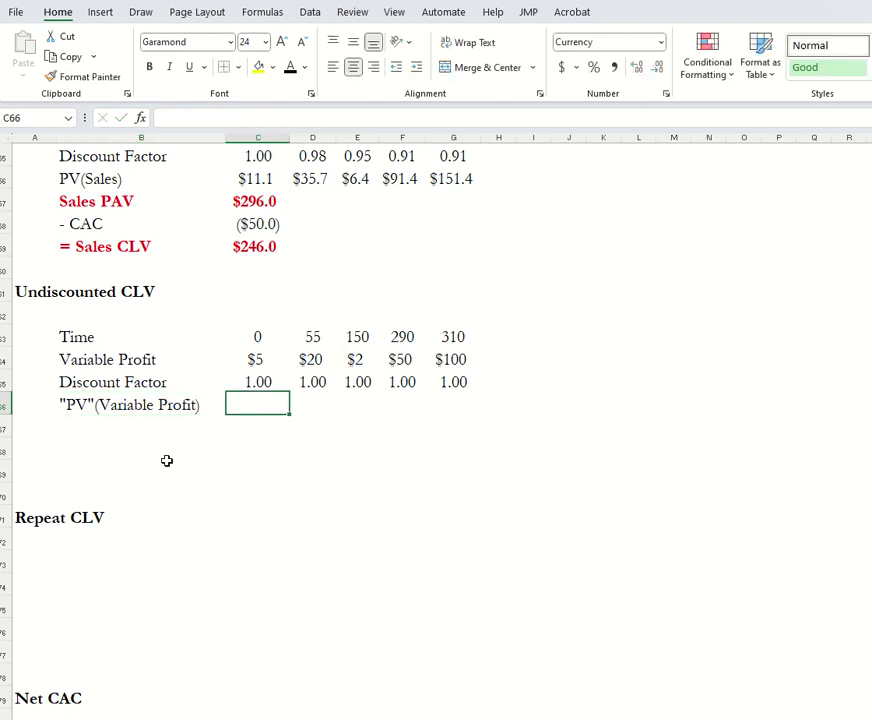
Enter =C64*C65 in C66 to multiply the first variable profit by its discount factor
{"action": "type", "text": "="}
{"action": "key", "text": "Up"}
{"action": "key", "text": "Up"}
{"action": "type", "text": "*"}
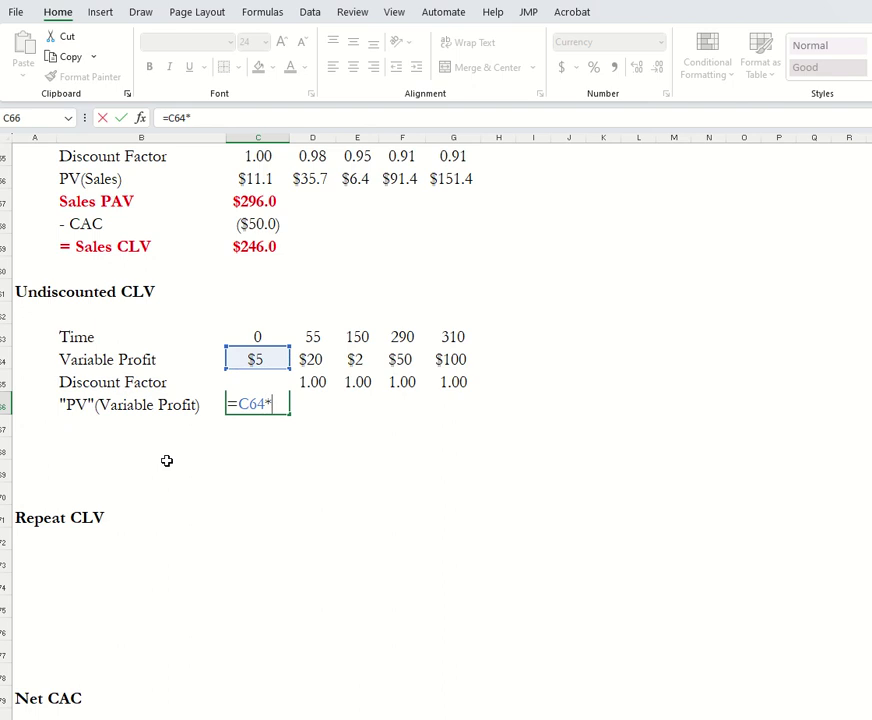
{"action": "key", "text": "Down"}
{"action": "key", "text": "Return"}
Copy the "PV"(Variable Profit) formula from C66 across to G66, pasting the formula only
{"action": "key", "text": "Right"}
{"action": "key", "text": "Up"}
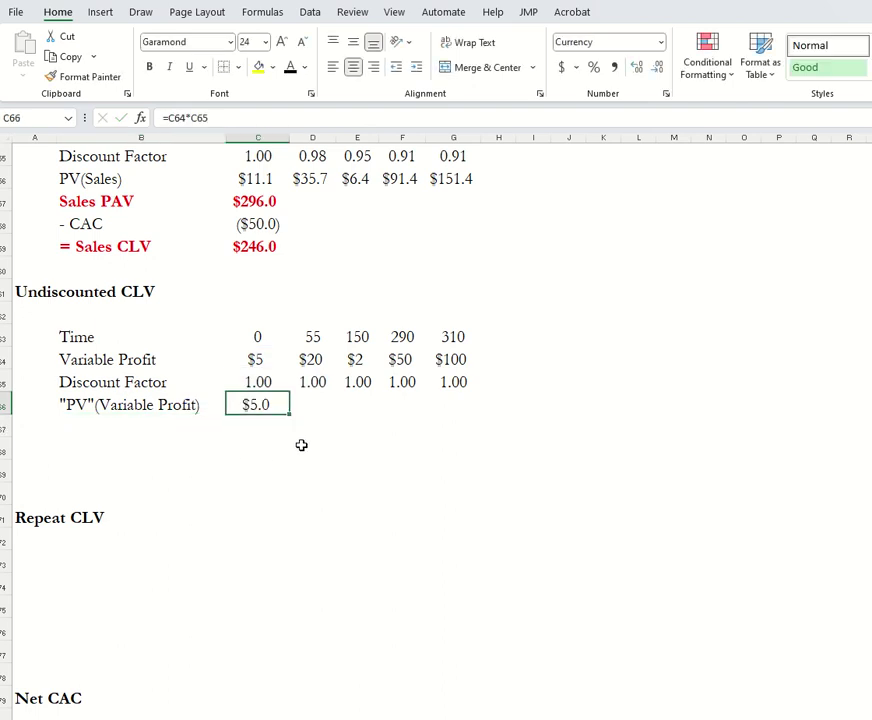
{"action": "key", "text": "ctrl+c"}
{"action": "left_click", "coordinate": [445, 405], "text": "shift"}
{"action": "right_click", "coordinate": [450, 404]}
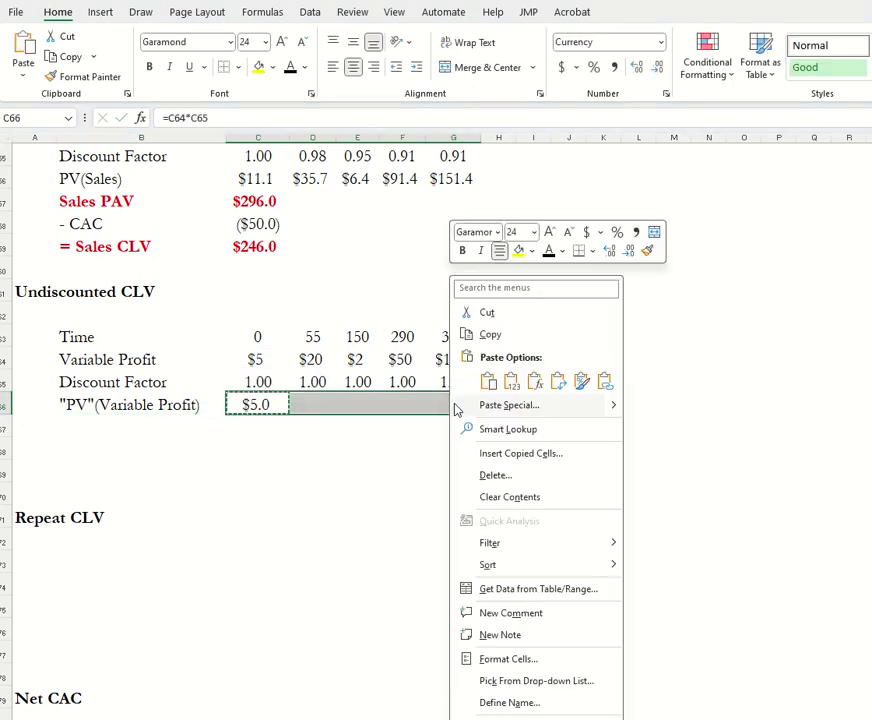
{"action": "left_click", "coordinate": [534, 382]}
Label B67 "Undiscounted PAV" below the "PV"(Variable Profit) row
{"action": "left_click", "coordinate": [88, 420]}
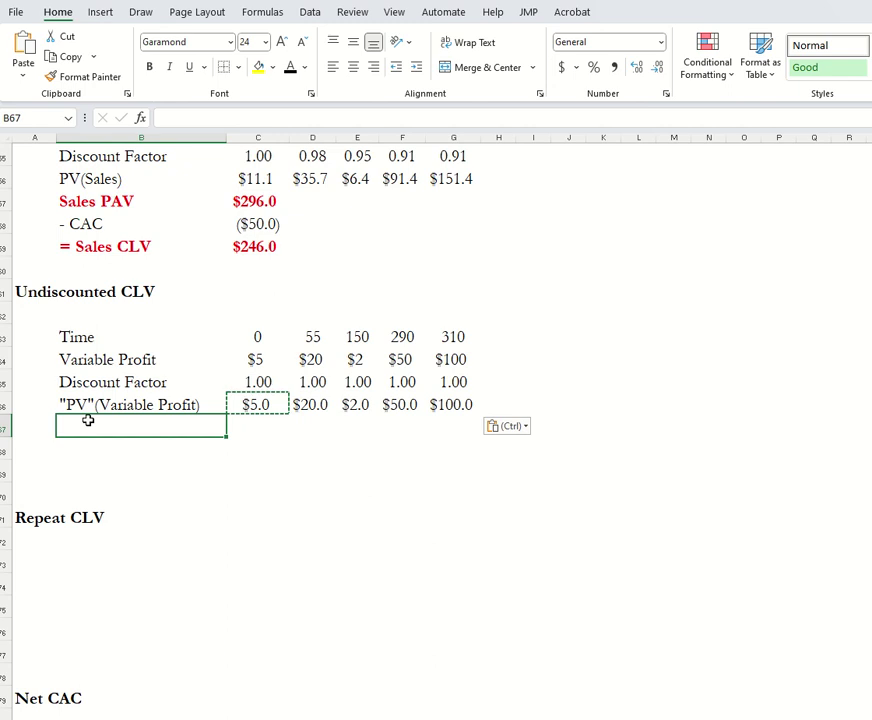
{"action": "type", "text": "Un"}
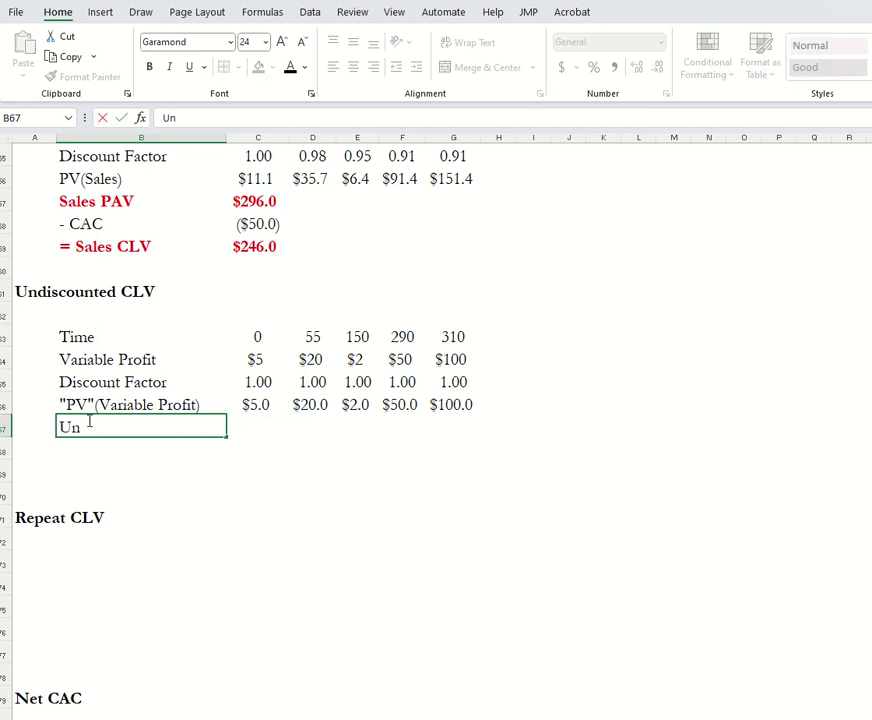
{"action": "type", "text": "dicounte"}
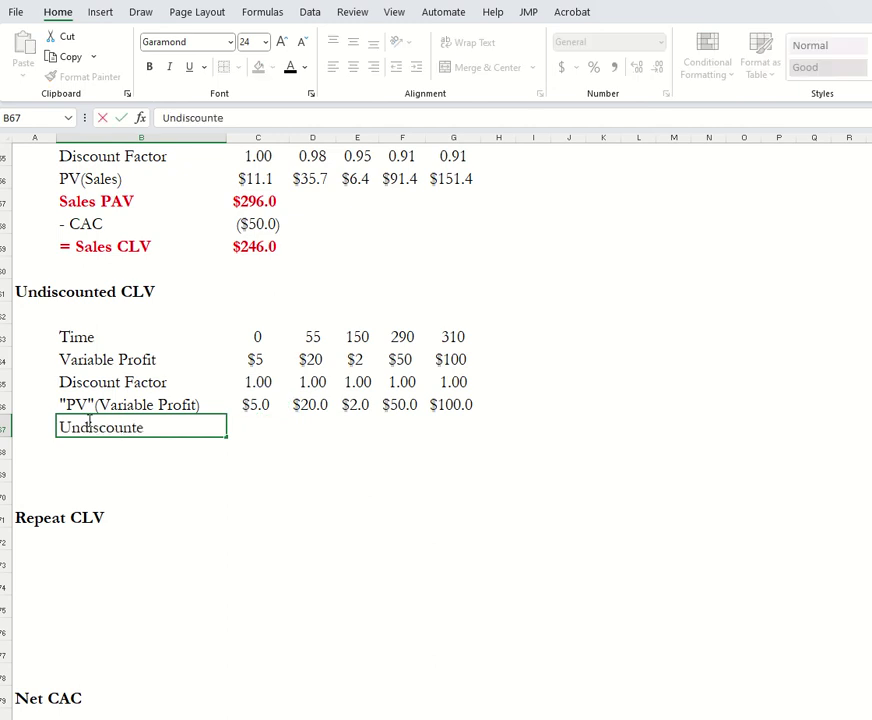
{"action": "type", "text": "d PAV"}
{"action": "key", "text": "Tab"}
Enter =sum(C66:G66) in C67 to total the undiscounted variable profits
{"action": "type", "text": "=sum("}
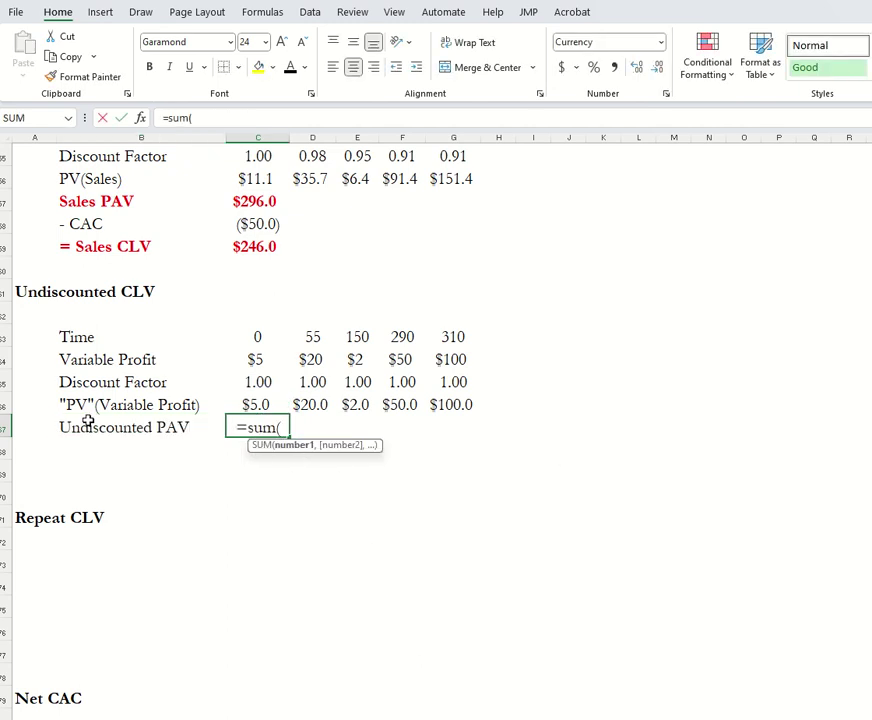
{"action": "key", "text": "Up"}
{"action": "key", "text": "shift+Right"}
{"action": "key", "text": "shift+Right"}
{"action": "key", "text": "shift+Right"}
{"action": "key", "text": "shift+Right"}
{"action": "type", "text": ")"}
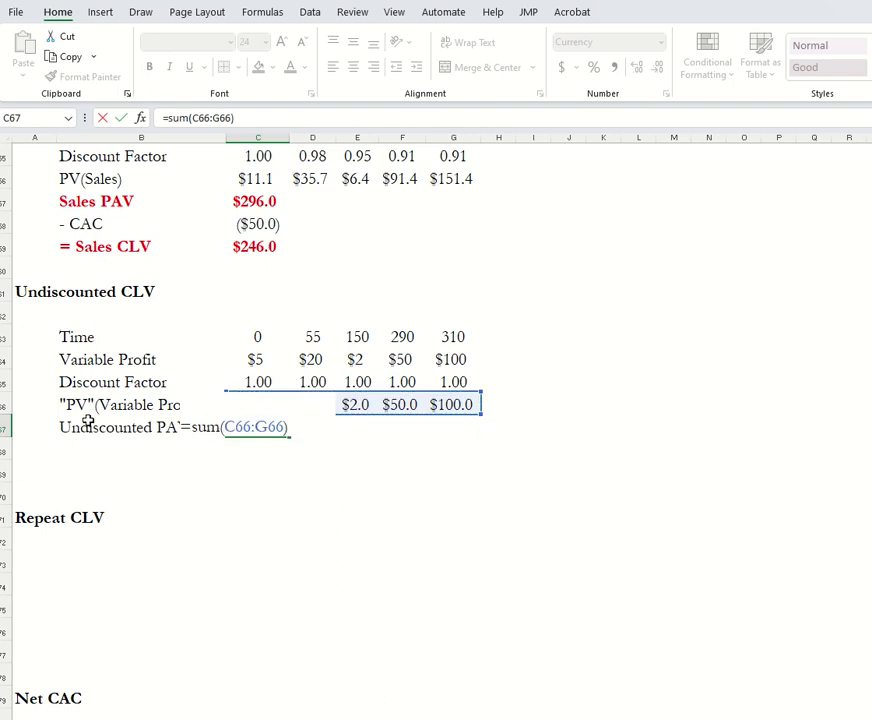
{"action": "key", "text": "Return"}
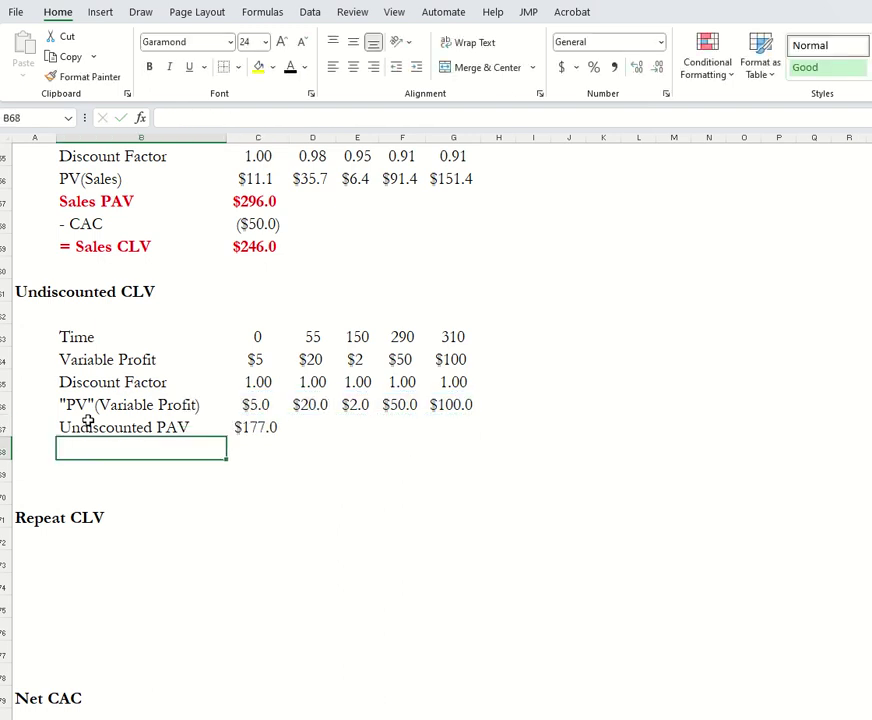
Label B68 "- CAC" and link C68 to the negative CAC of the Sales CLV section with =C58
{"action": "type", "text": "'- CAC"}
{"action": "key", "text": "Tab"}
{"action": "type", "text": "="}
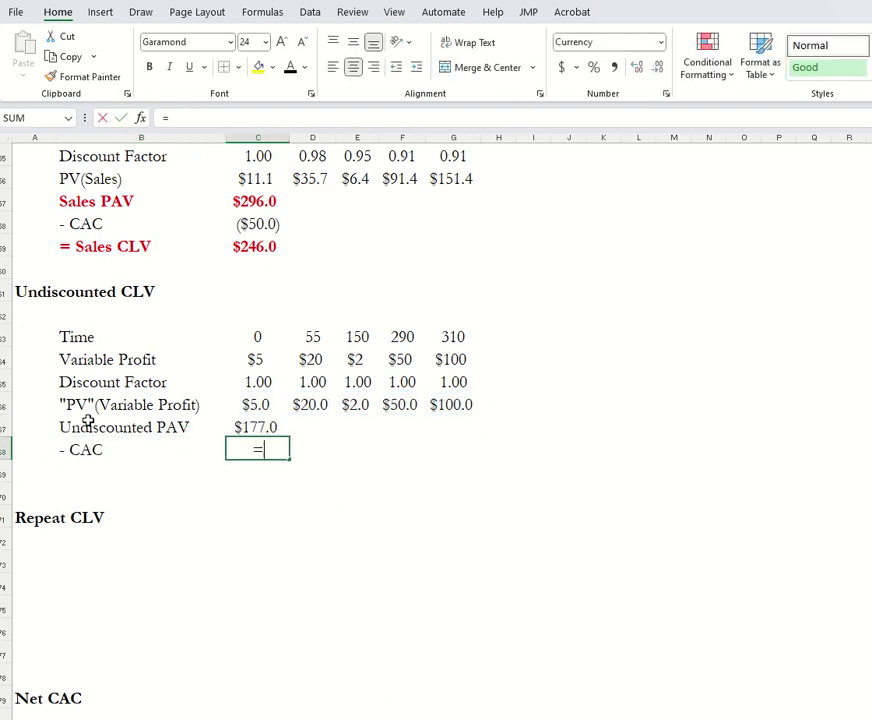
{"action": "left_click", "coordinate": [258, 226]}
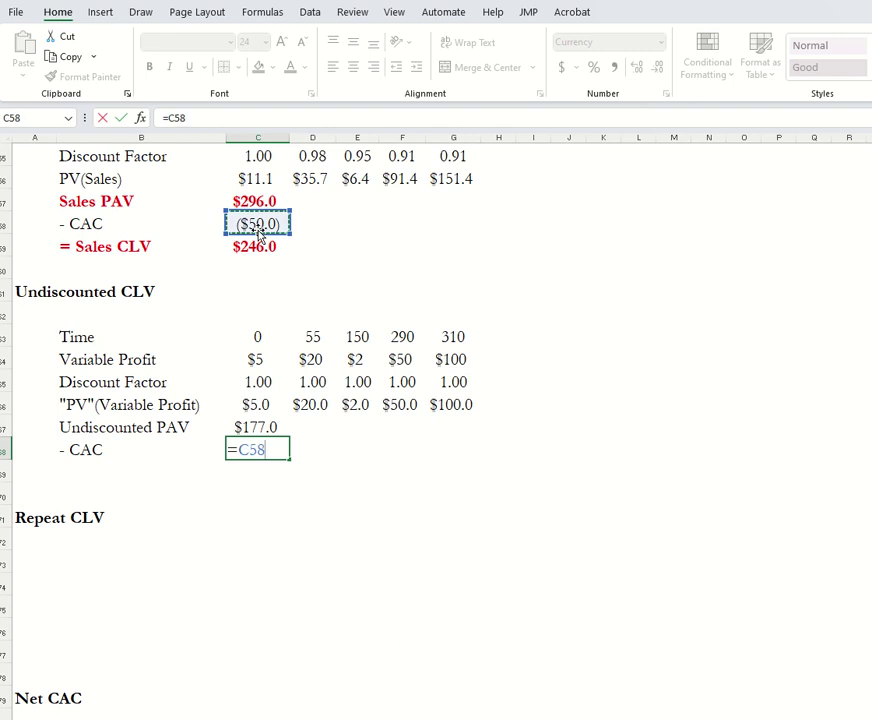
{"action": "key", "text": "Tab"}
Label B69 "= Undiscounted CLV" as the result row of the Undiscounted CLV section
{"action": "left_click", "coordinate": [92, 468]}
{"action": "type", "text": "'"}
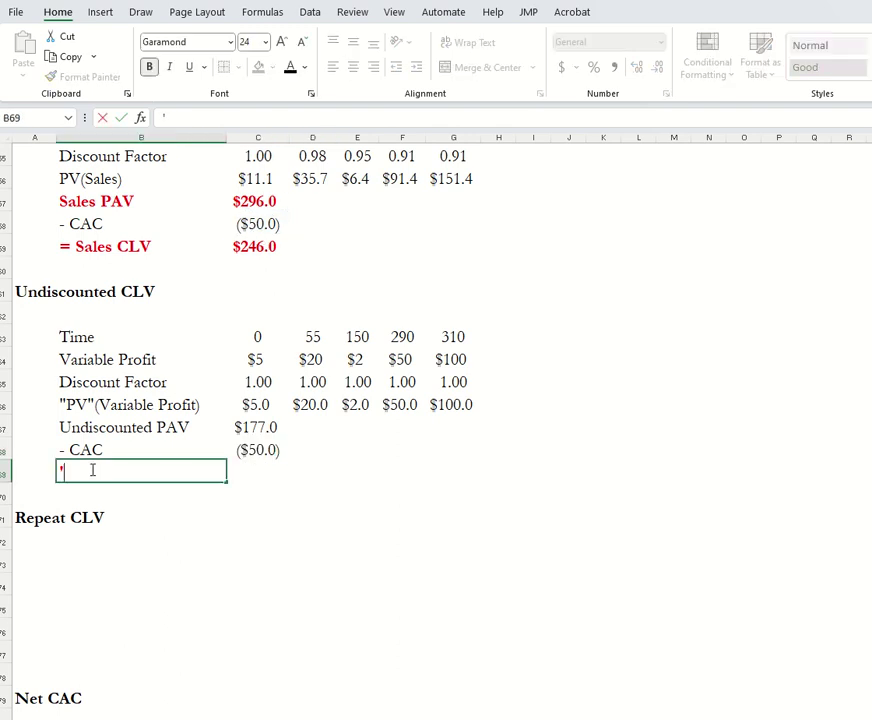
{"action": "type", "text": "= Undi"}
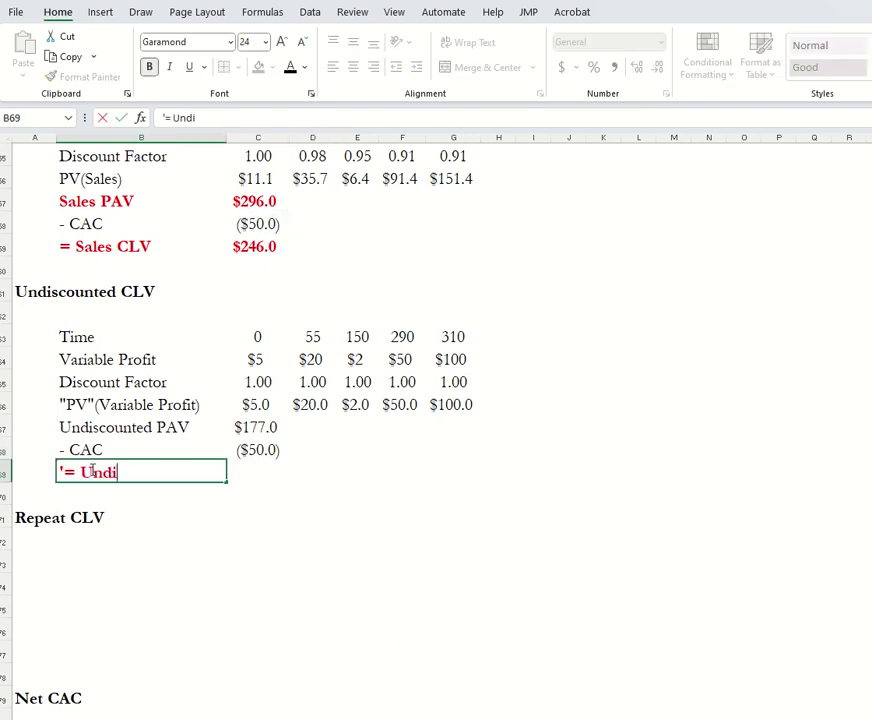
{"action": "type", "text": "scounted CLV"}
{"action": "key", "text": "Tab"}
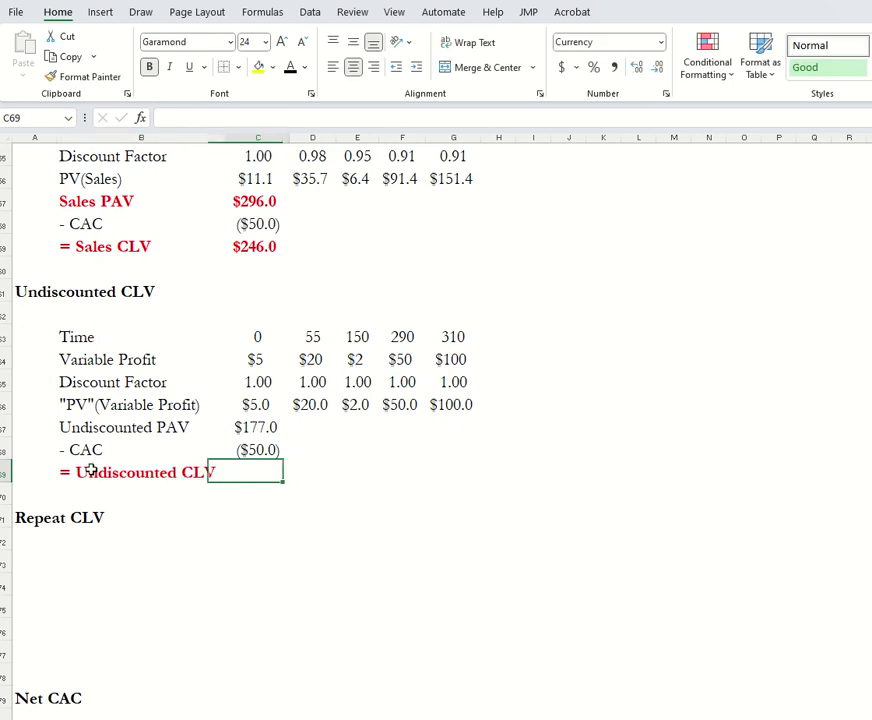
Enter =C67+C68 in C69 to compute the Undiscounted CLV from the undiscounted PAV and CAC
{"action": "type", "text": "="}
{"action": "key", "text": "Up"}
{"action": "key", "text": "Up"}
{"action": "type", "text": "+"}
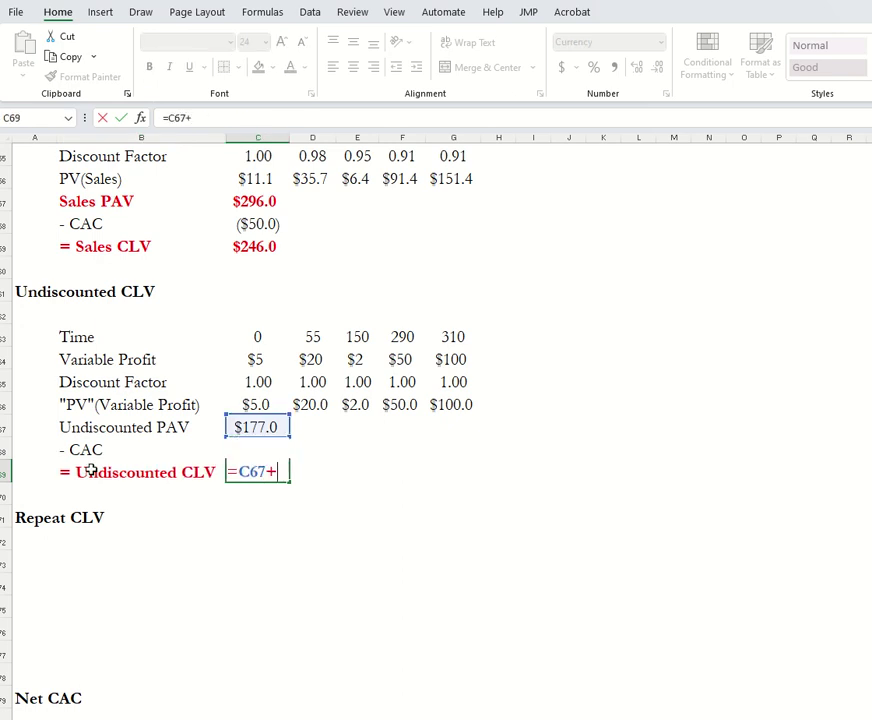
{"action": "key", "text": "Up"}
{"action": "key", "text": "Return"}
Label B73 "Time" to start the table in the Repeat CLV section
{"action": "left_click", "coordinate": [92, 540]}
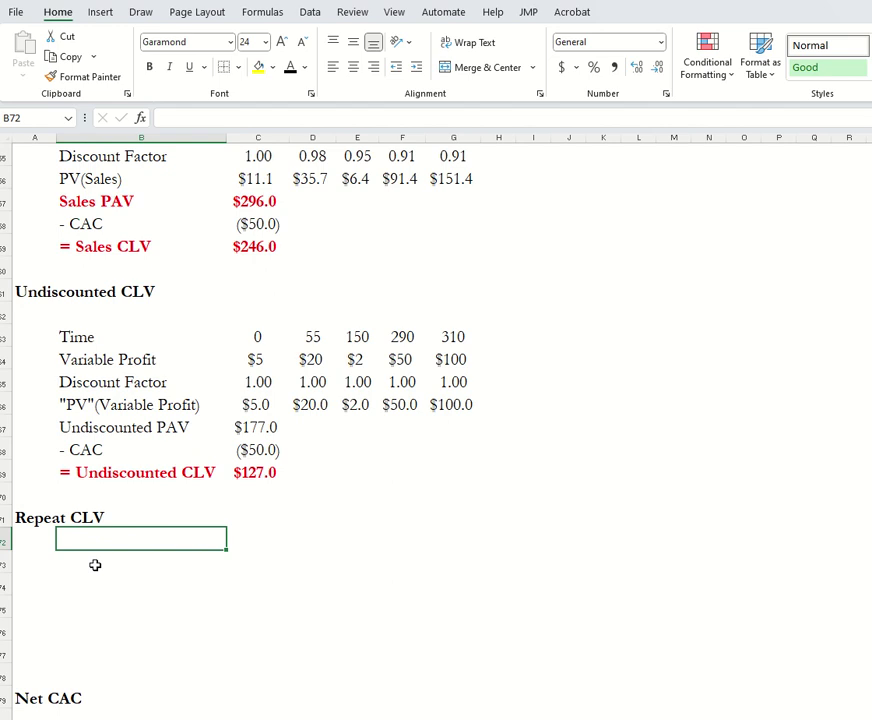
{"action": "left_click", "coordinate": [95, 565]}
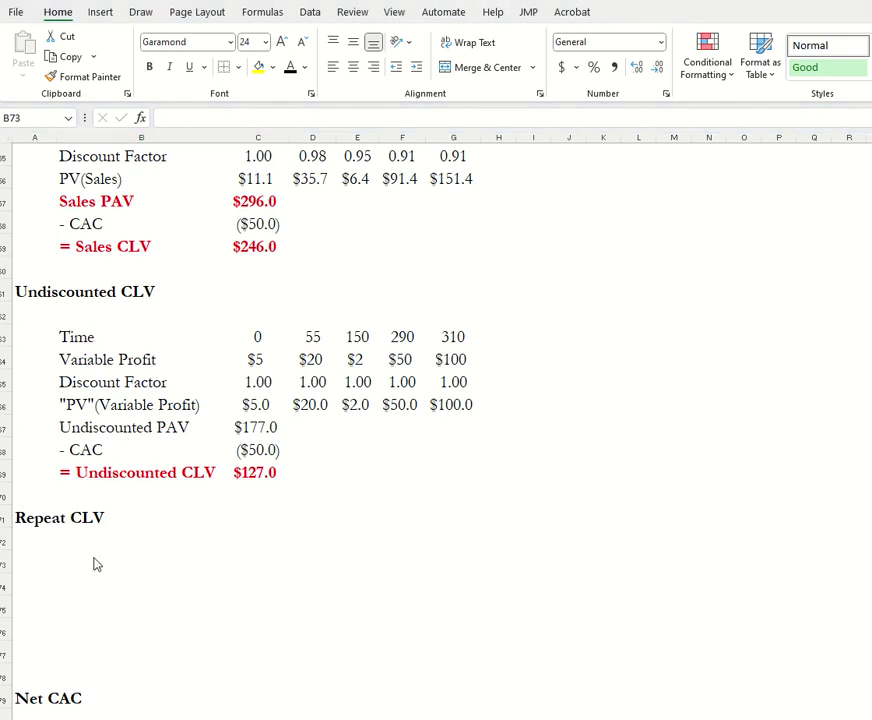
{"action": "left_click", "coordinate": [135, 554]}
{"action": "type", "text": "Time"}
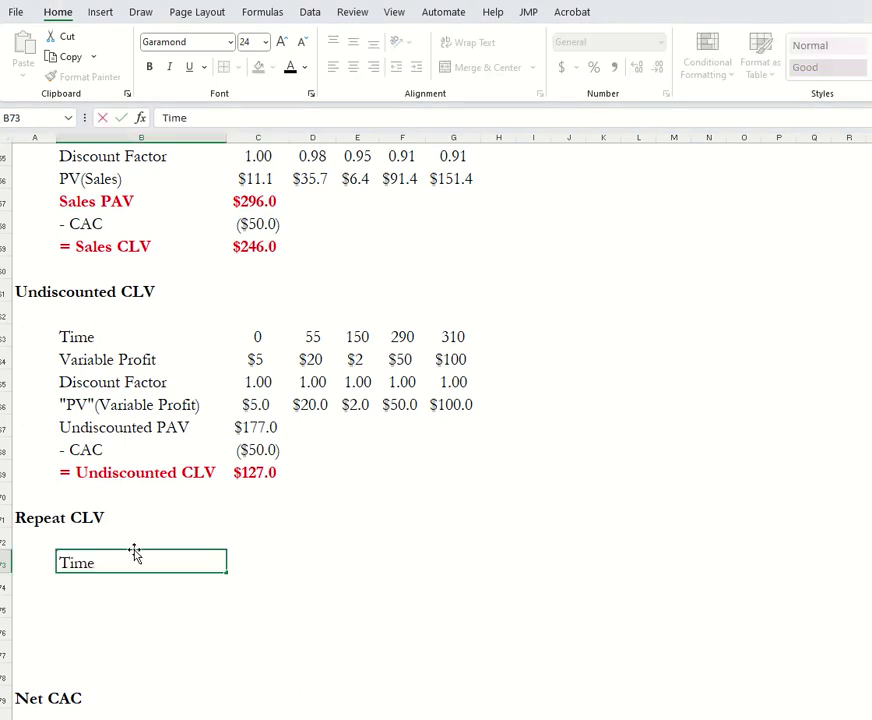
{"action": "key", "text": "Tab"}
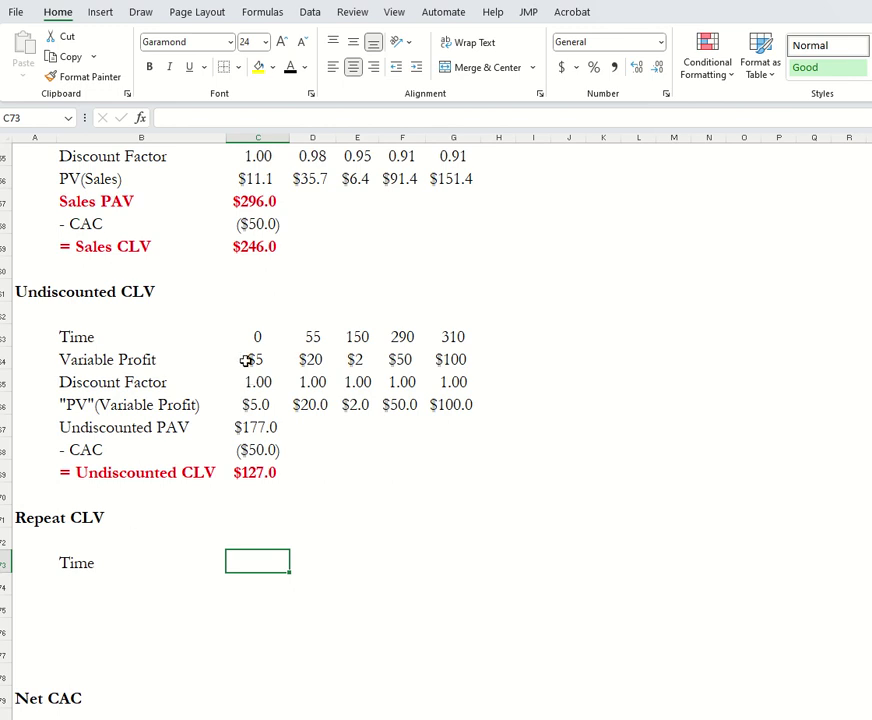
{"action": "left_click_drag", "start_coordinate": [258, 337], "coordinate": [258, 402]}
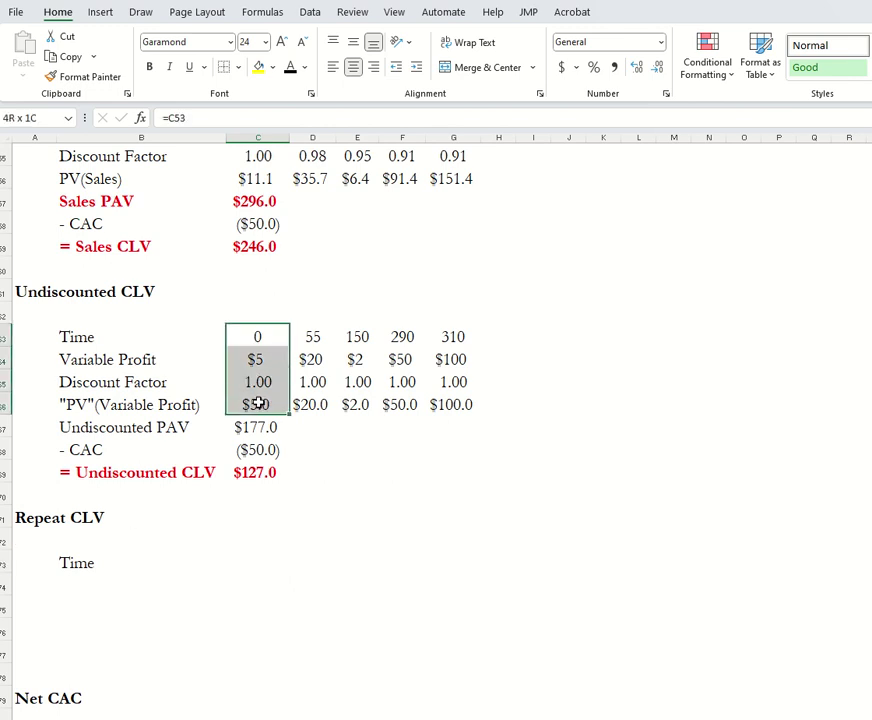
{"action": "left_click_drag", "start_coordinate": [313, 337], "coordinate": [461, 409]}
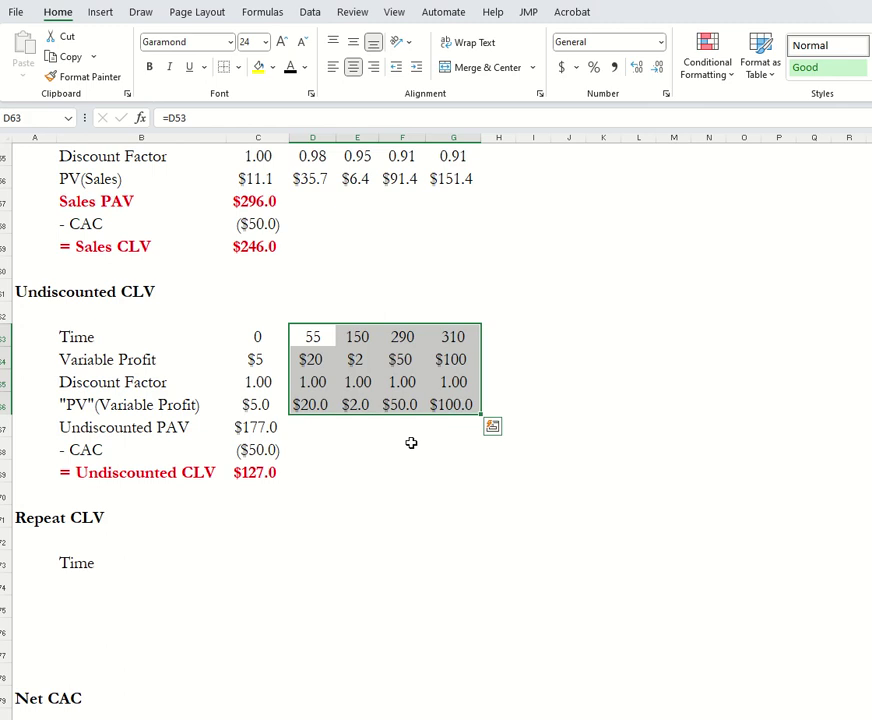
Enter =D63 in D73 to bring the first repeat purchase's time into the Repeat CLV table, leaving C73 empty
{"action": "left_click", "coordinate": [236, 556]}
{"action": "key", "text": "Right"}
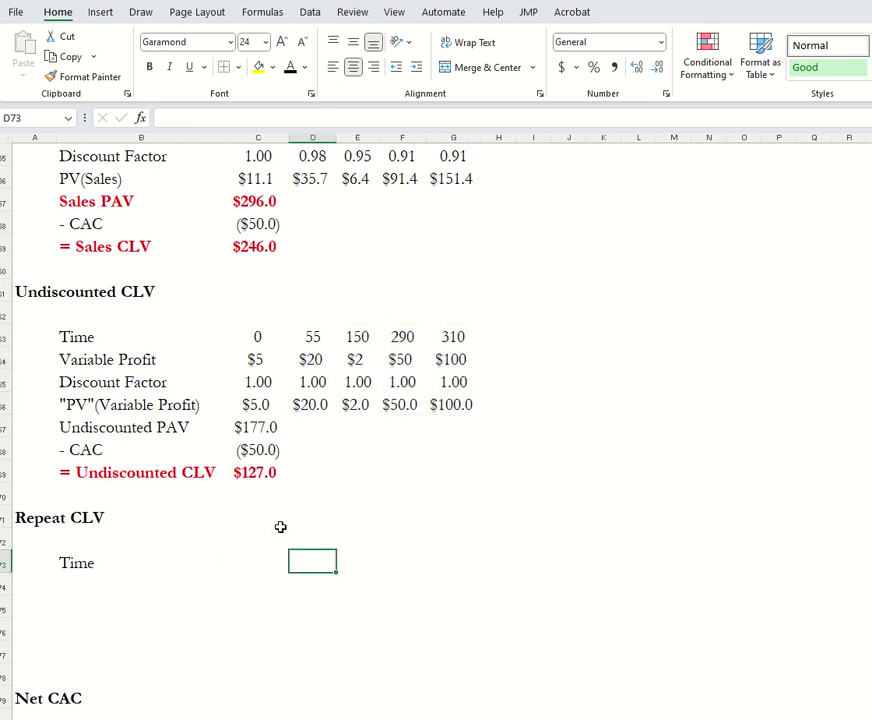
{"action": "type", "text": "="}
{"action": "left_click", "coordinate": [322, 340]}
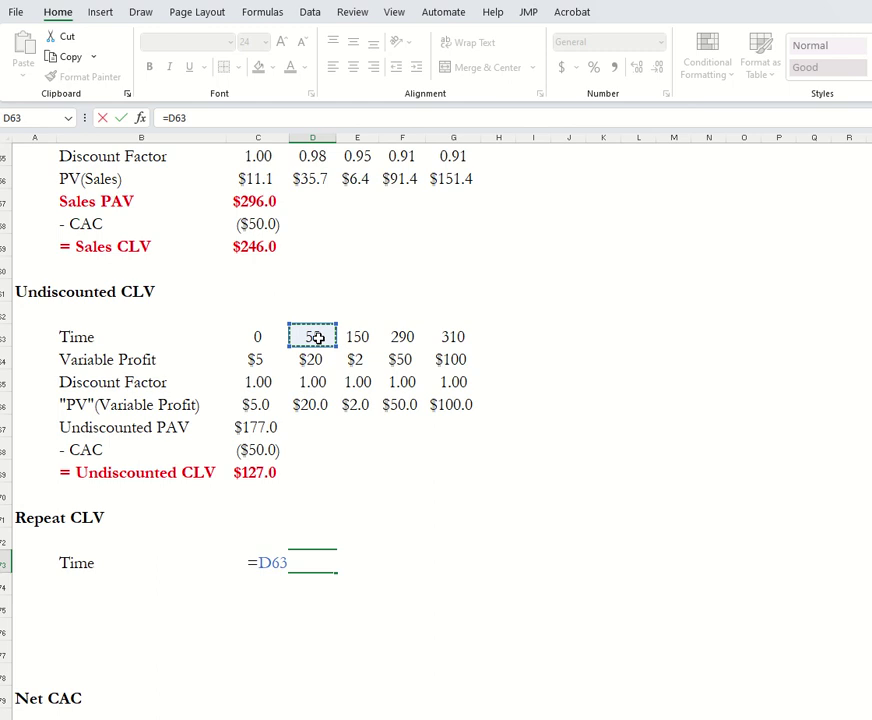
{"action": "key", "text": "Tab"}
Copy the Time formula from D73 across to G73, pasting the formula only
{"action": "left_click", "coordinate": [308, 567]}
{"action": "key", "text": "ctrl+c"}
{"action": "left_click_drag", "start_coordinate": [315, 562], "coordinate": [450, 561]}
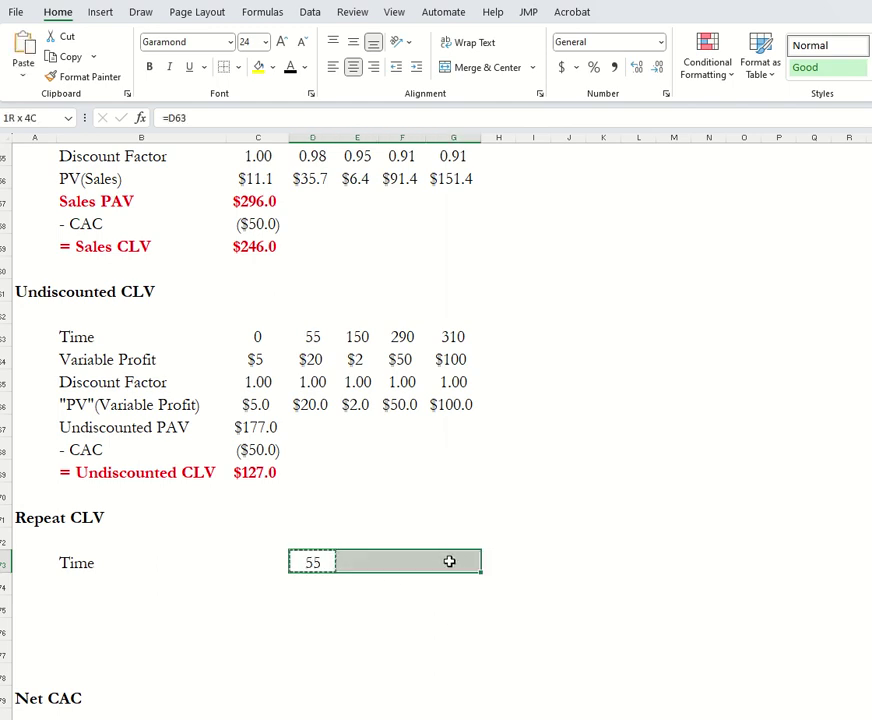
{"action": "right_click", "coordinate": [450, 561]}
{"action": "left_click", "coordinate": [535, 179]}
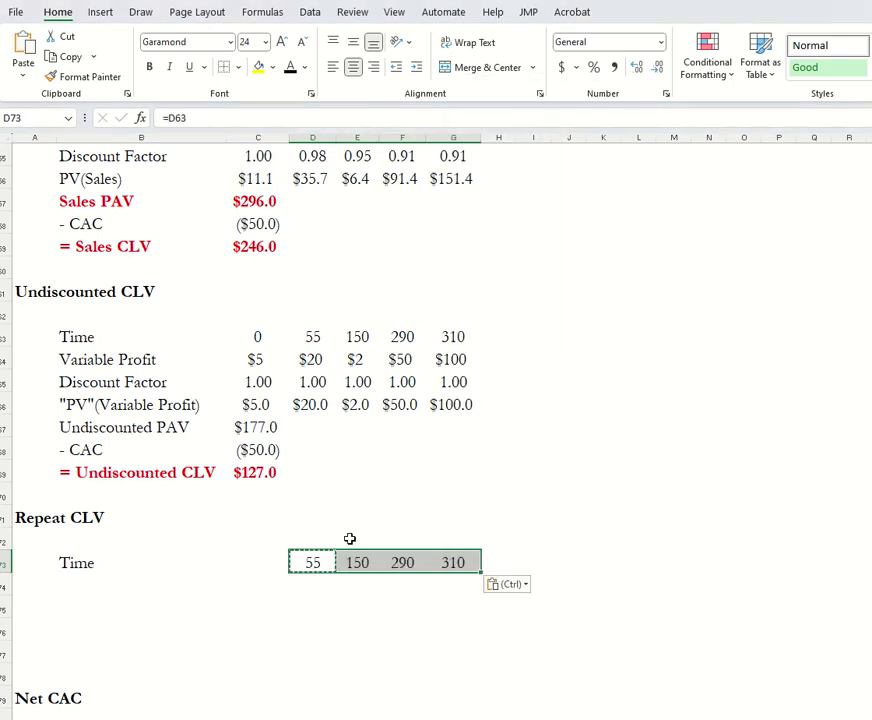
Label B74 "Variable Profit" and enter =D64 in D74 for the first repeat purchase
{"action": "left_click", "coordinate": [100, 584]}
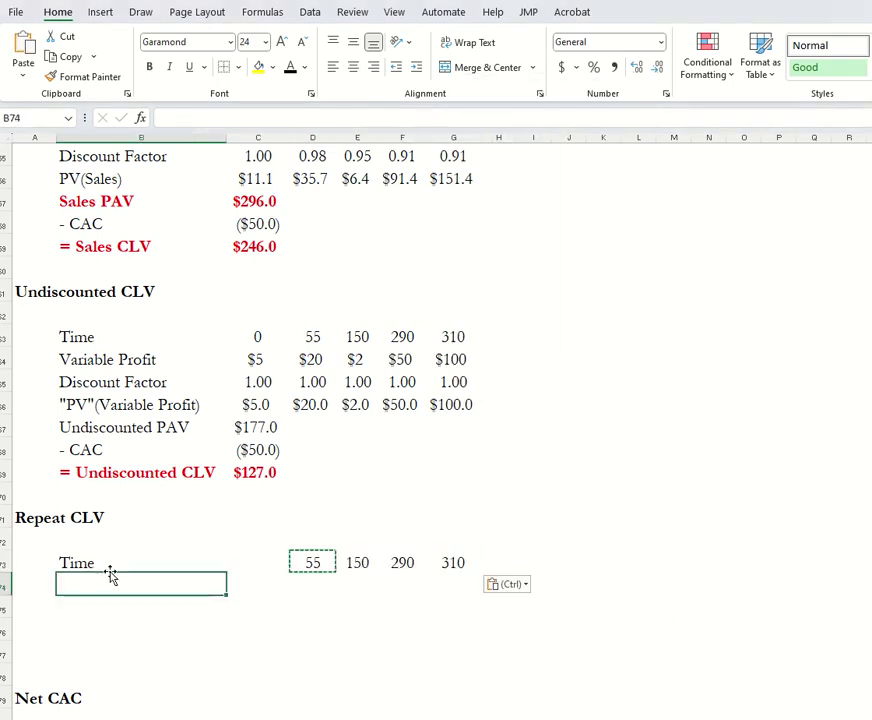
{"action": "type", "text": "Variable Profit"}
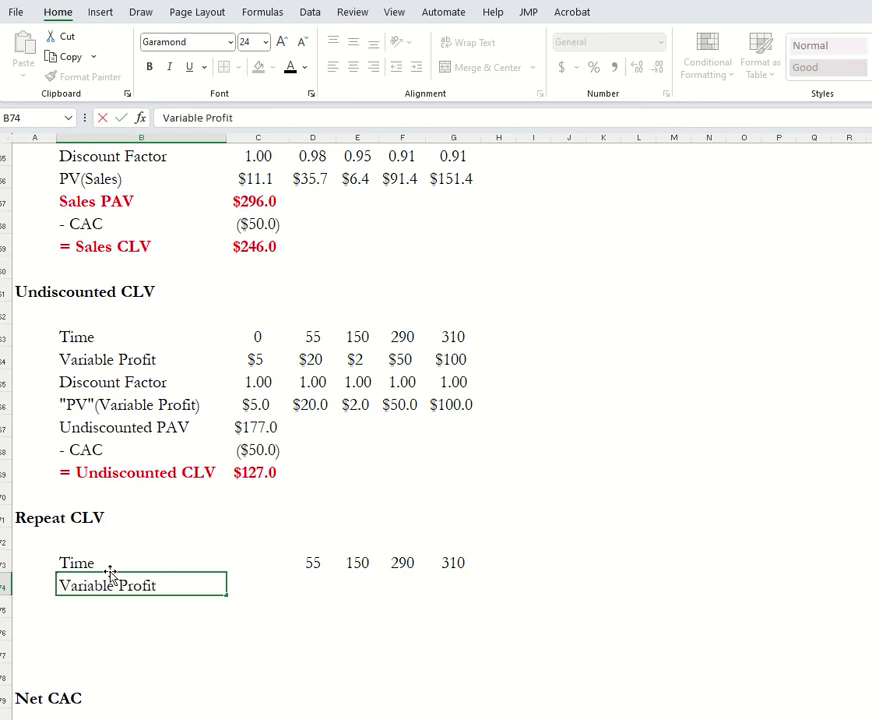
{"action": "key", "text": "Tab"}
{"action": "type", "text": "="}
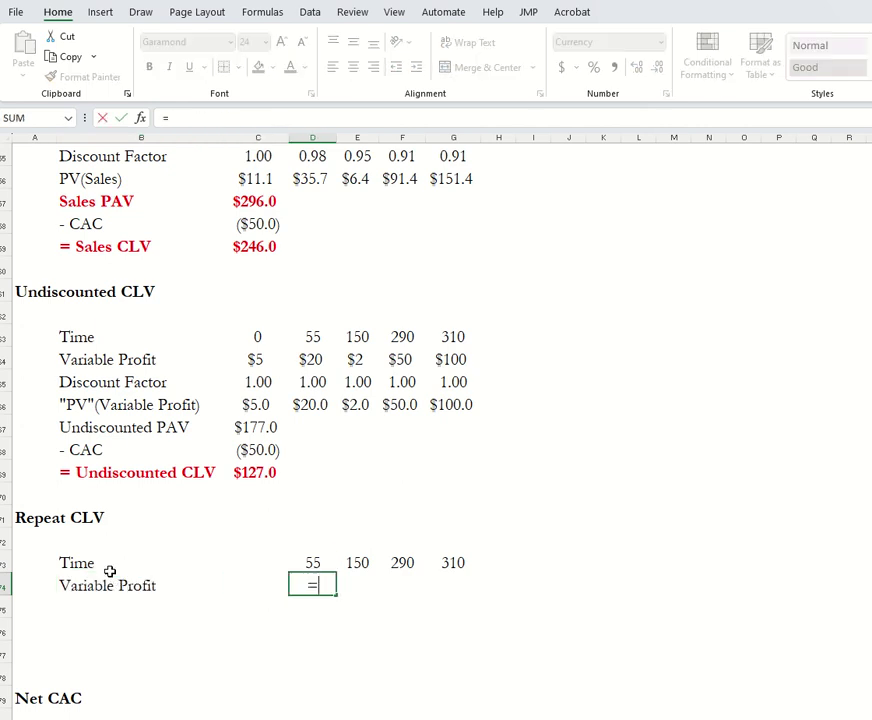
{"action": "left_click", "coordinate": [313, 360]}
{"action": "key", "text": "Tab"}
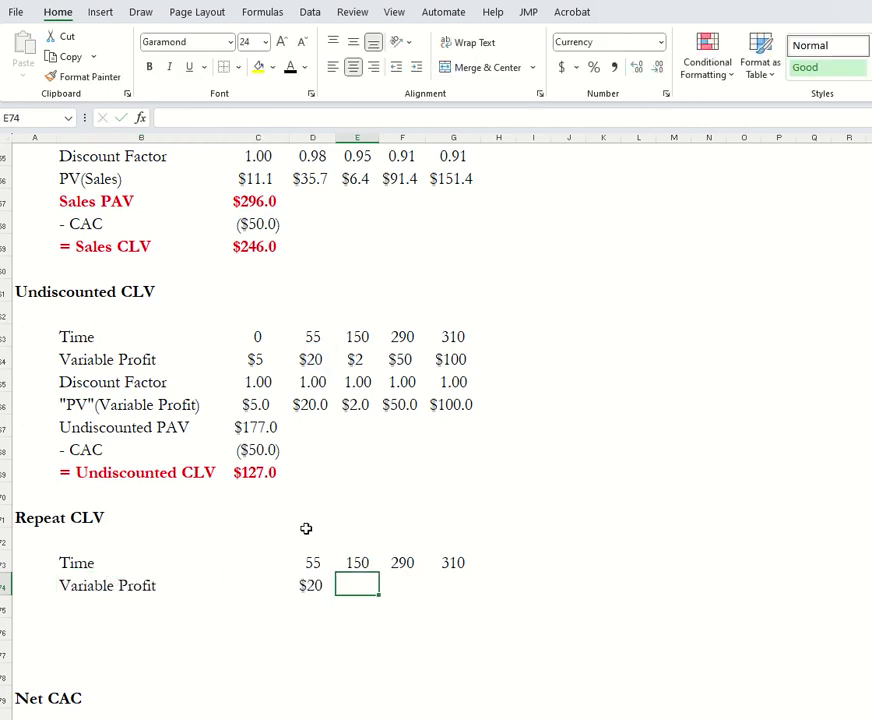
Copy the Variable Profit formula from D74 across to G74, pasting the formula only
{"action": "left_click", "coordinate": [311, 585]}
{"action": "key", "text": "ctrl+c"}
{"action": "left_click_drag", "start_coordinate": [311, 585], "coordinate": [450, 587]}
{"action": "right_click", "coordinate": [450, 587]}
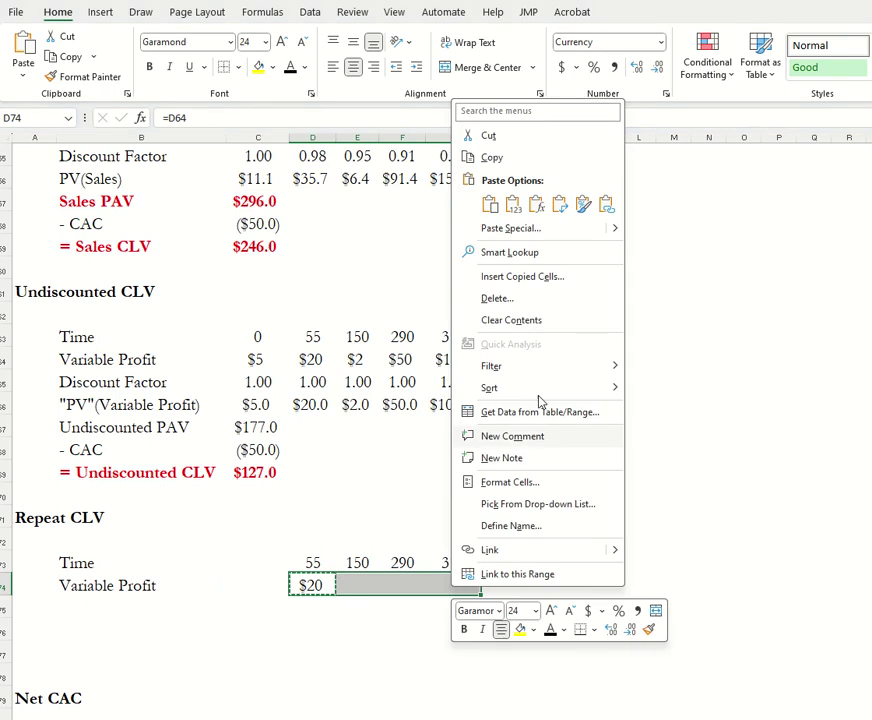
{"action": "left_click", "coordinate": [538, 207]}
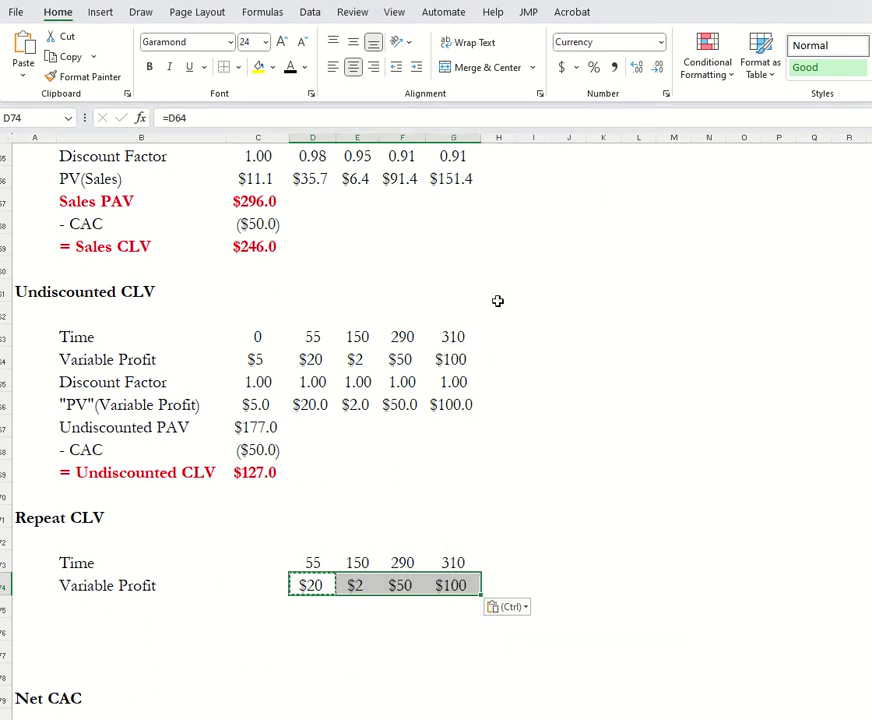
Label B75 "PV(Variable Profit)" in the Repeat CLV section
{"action": "left_click", "coordinate": [95, 604]}
{"action": "type", "text": "PV("}
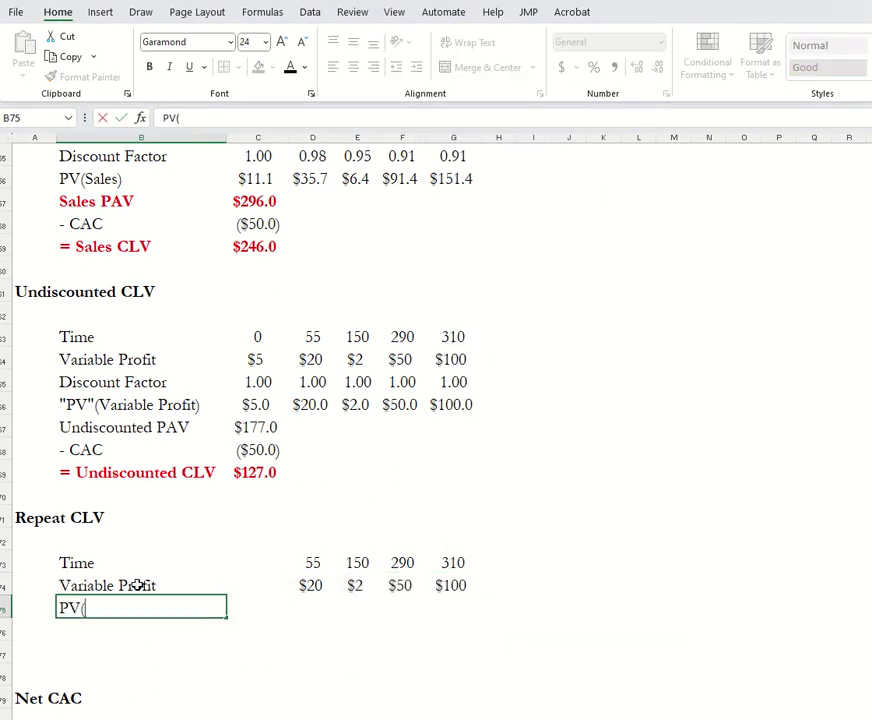
{"action": "type", "text": "Variable Prof"}
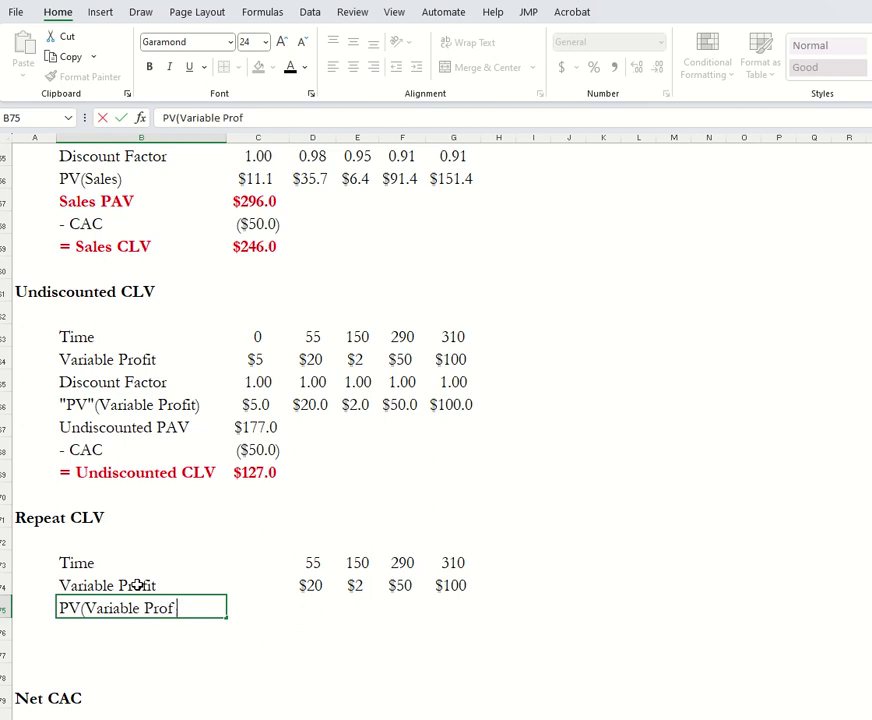
{"action": "type", "text": "it)"}
{"action": "key", "text": "Tab"}
Enter =D74/((1+$C$7)^D73) in D75 to discount the first repeat purchase's variable profit at the daily rate
{"action": "key", "text": "Tab"}
{"action": "type", "text": "="}
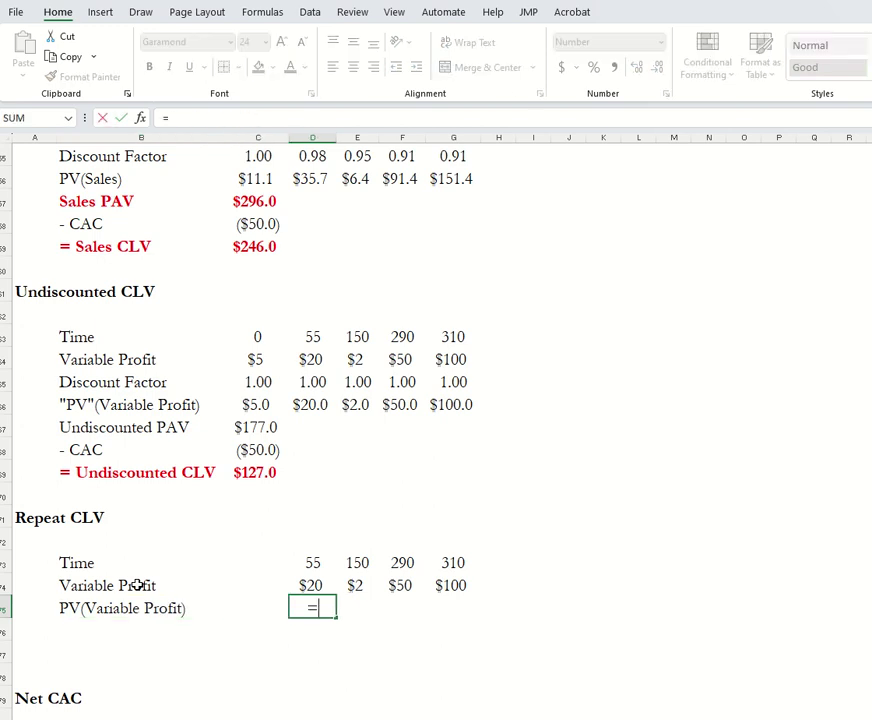
{"action": "key", "text": "Up"}
{"action": "type", "text": "/("}
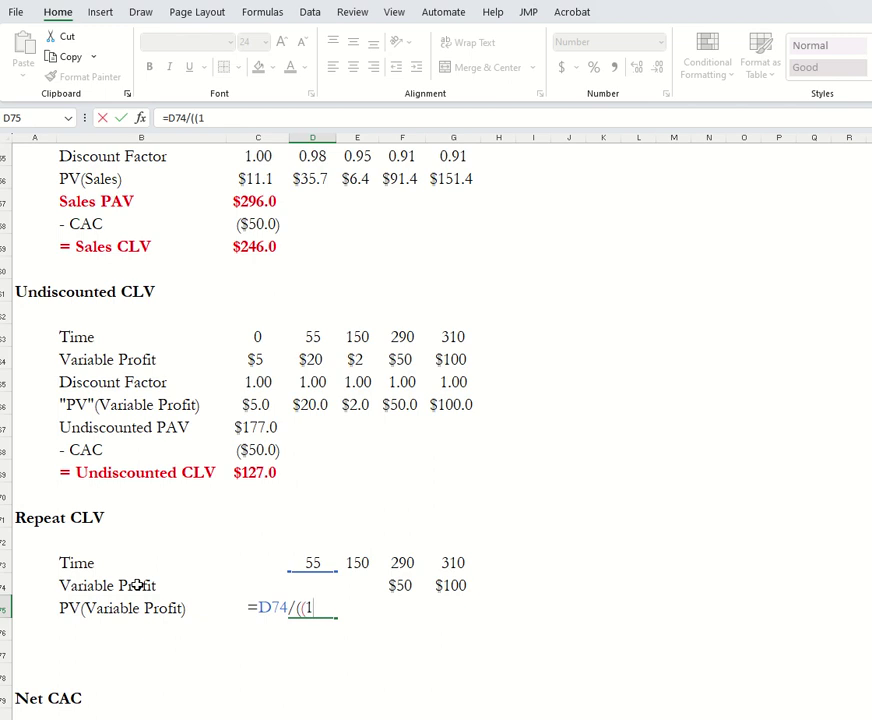
{"action": "type", "text": "(1+"}
{"action": "scroll", "coordinate": [179, 570], "scroll_direction": "up", "scroll_amount": 18}
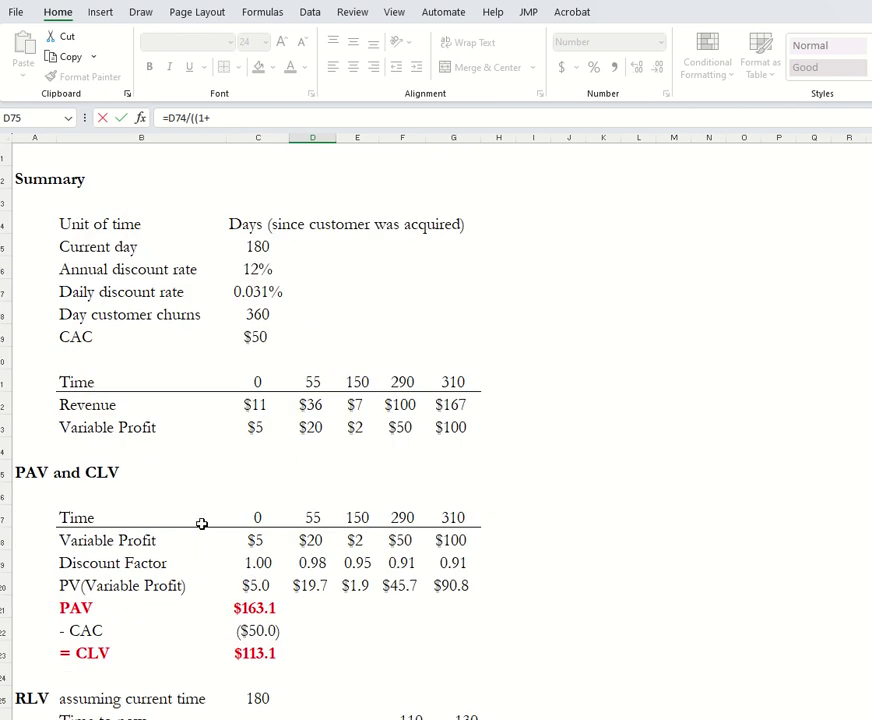
{"action": "left_click", "coordinate": [248, 291]}
{"action": "key", "text": "F4"}
{"action": "scroll", "coordinate": [248, 291], "scroll_direction": "down", "scroll_amount": 18}
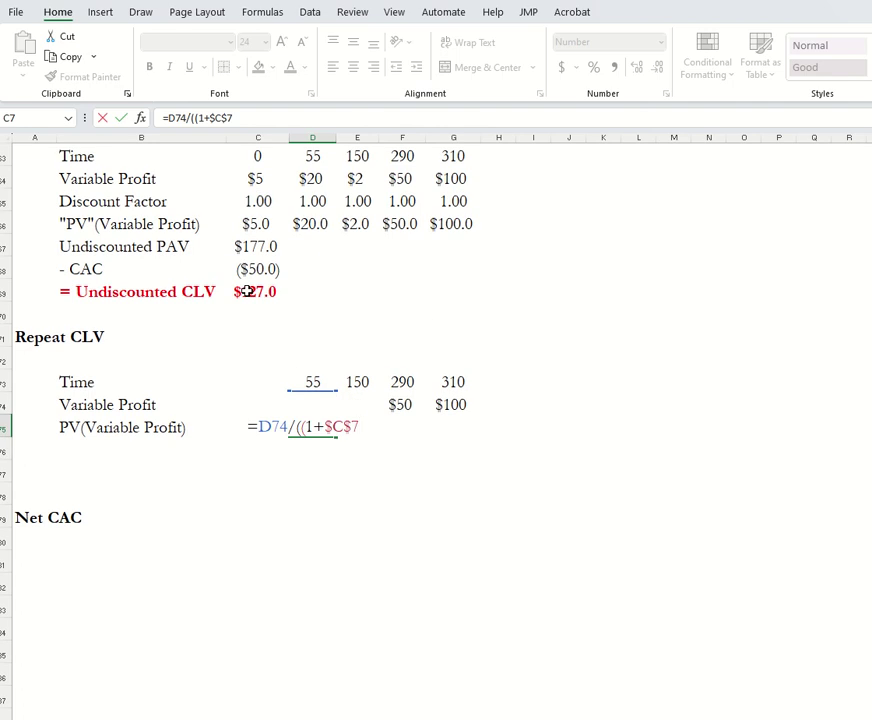
{"action": "type", "text": ")^"}
{"action": "left_click", "coordinate": [313, 381]}
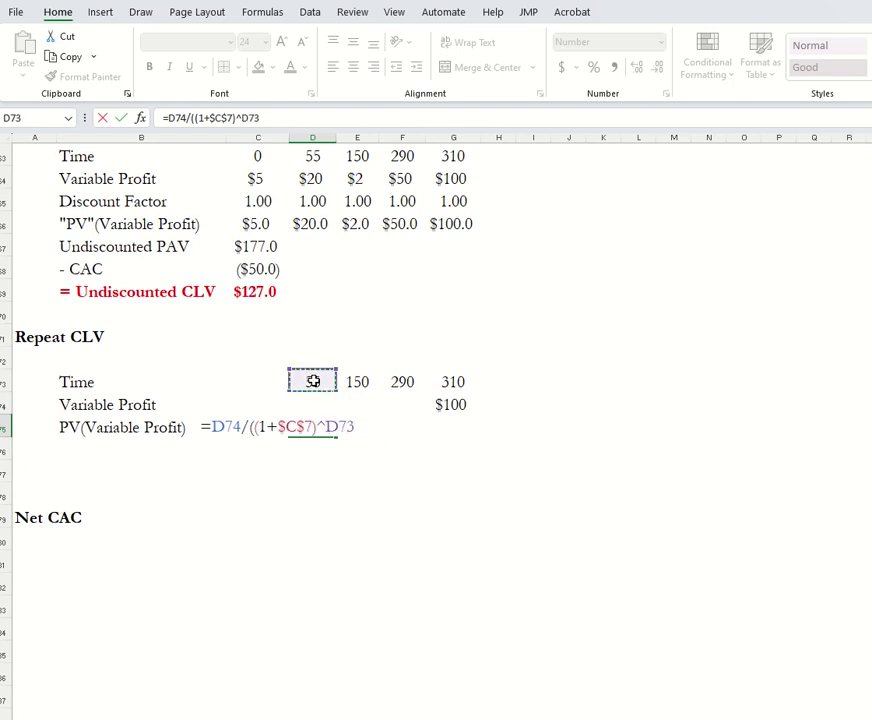
{"action": "type", "text": ")"}
{"action": "key", "text": "Return"}
Copy the PV(Variable Profit) formula from D75 across to G75, pasting the formula only
{"action": "key", "text": "Up"}
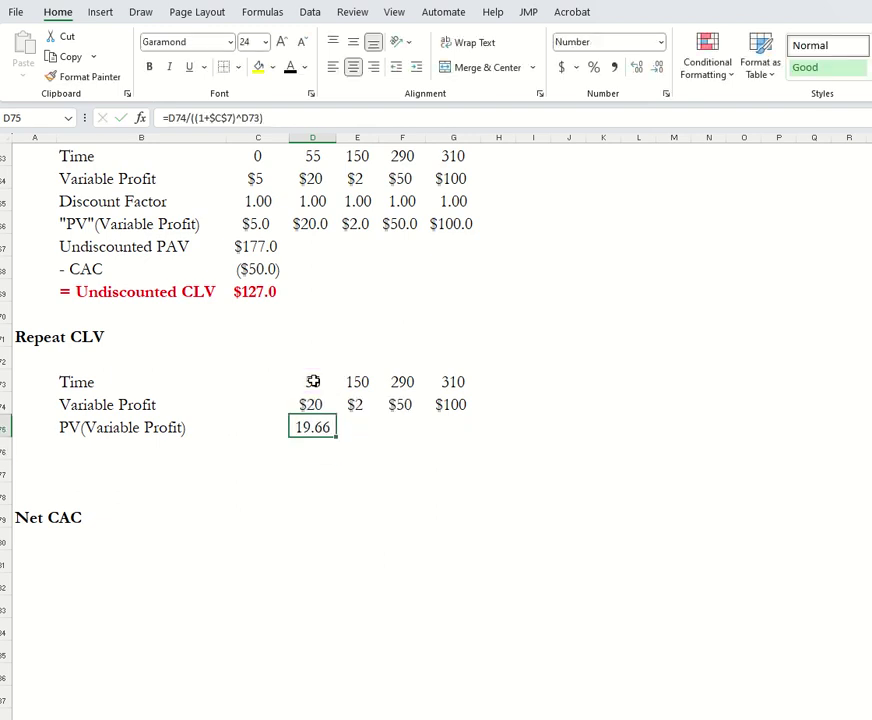
{"action": "key", "text": "ctrl+c"}
{"action": "left_click_drag", "start_coordinate": [357, 427], "coordinate": [448, 424]}
{"action": "right_click", "coordinate": [452, 427]}
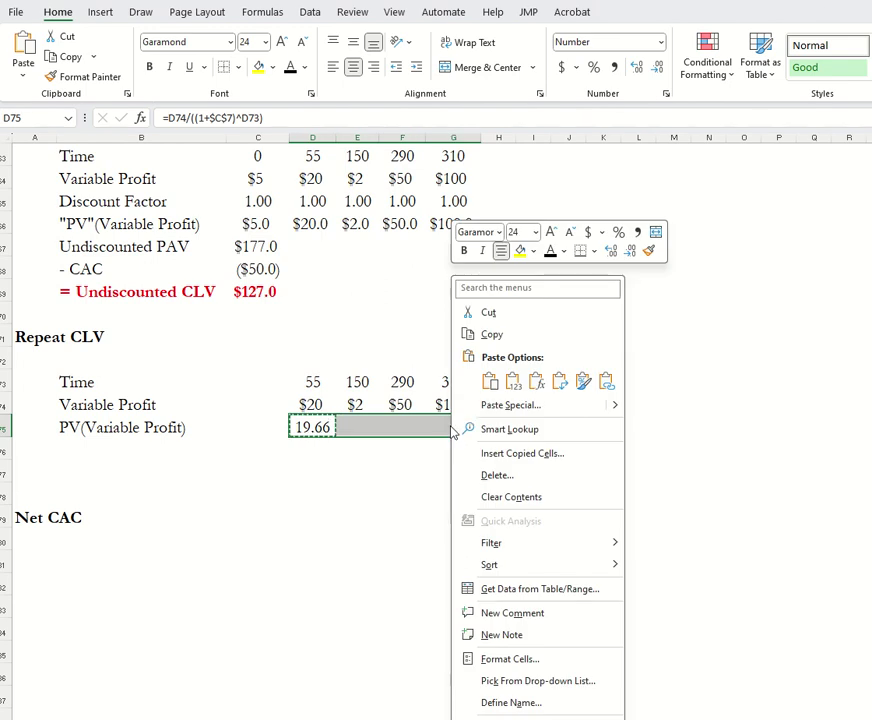
{"action": "left_click", "coordinate": [536, 381]}
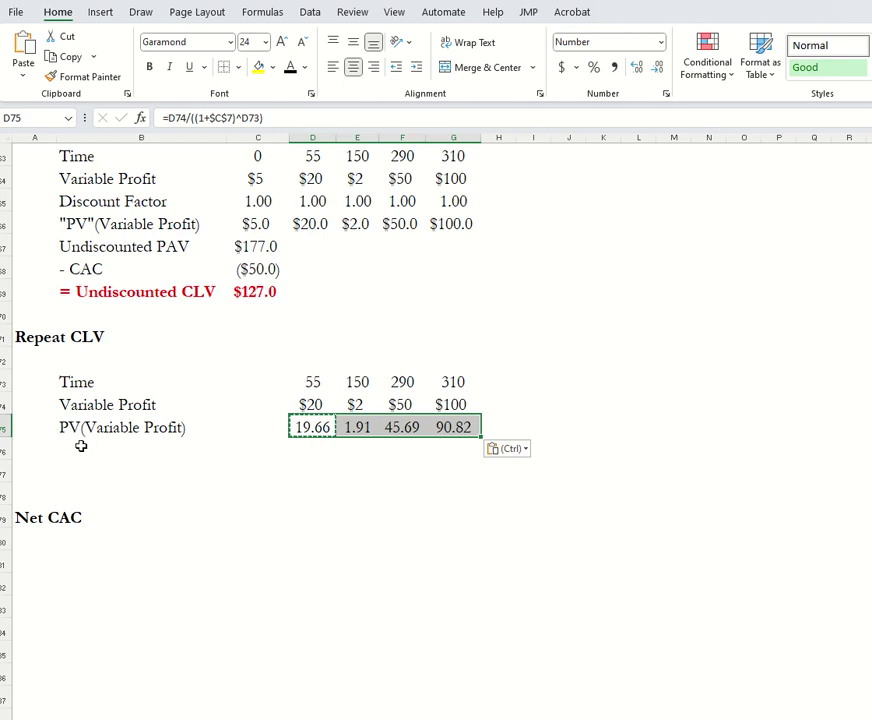
Label B76 "Repeat PAV" and total the discounted profits in D76 with =SUM(D75:G75)
{"action": "left_click", "coordinate": [83, 446]}
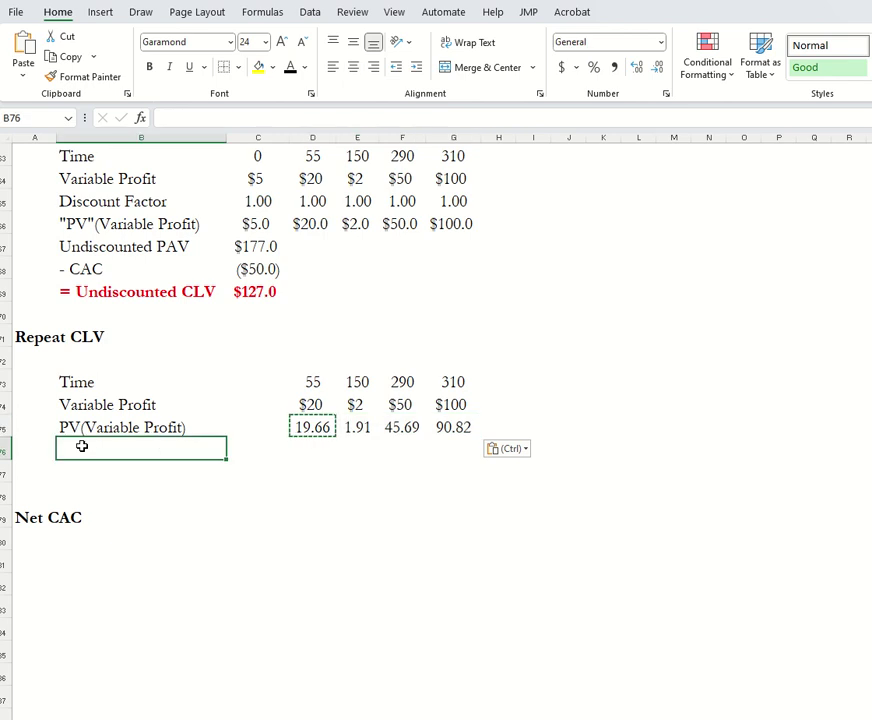
{"action": "type", "text": "R"}
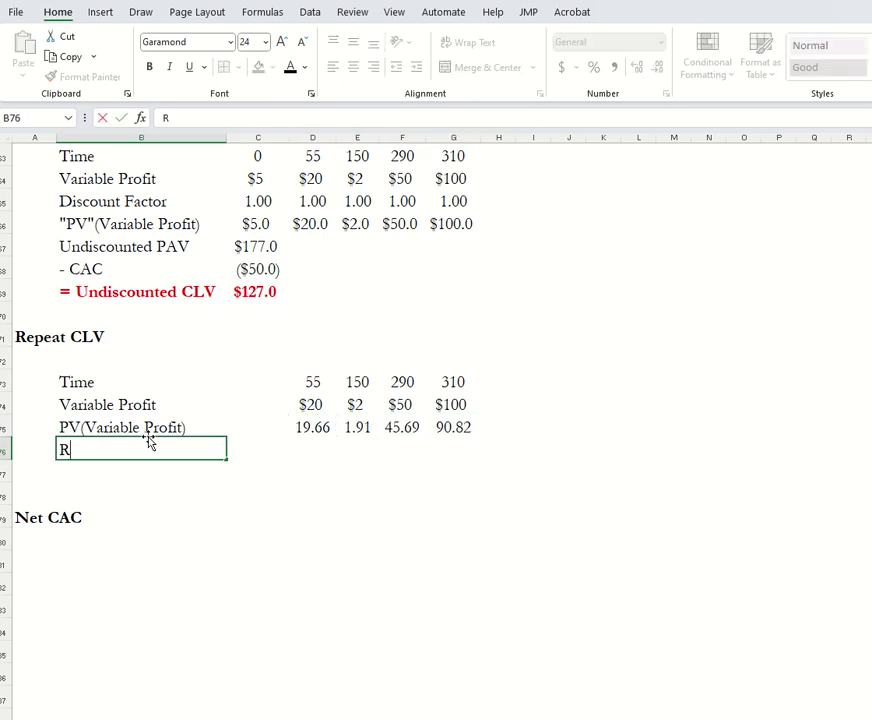
{"action": "type", "text": "epeat PAV"}
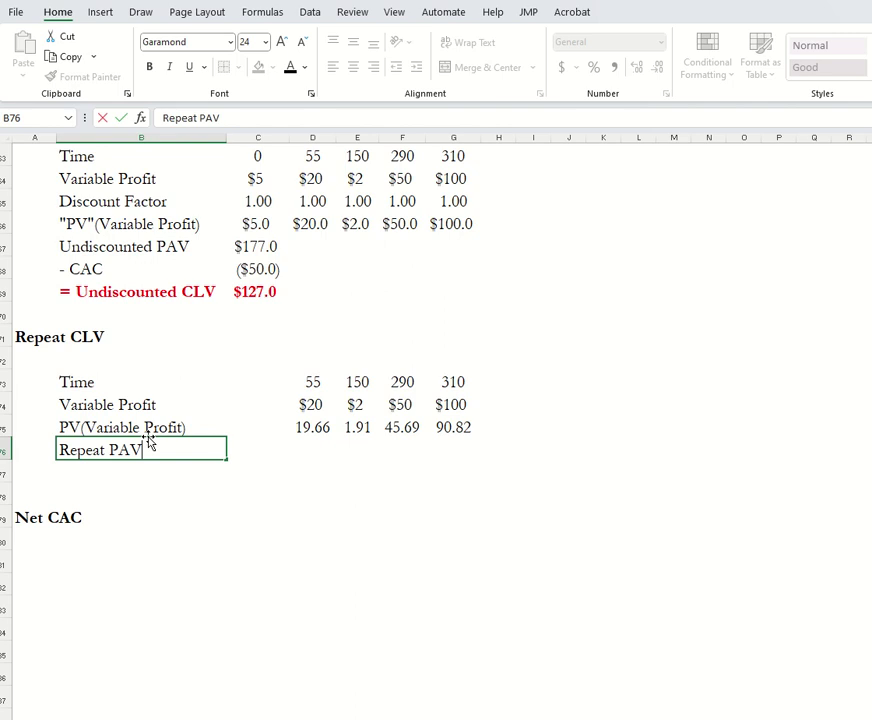
{"action": "key", "text": "Tab"}
{"action": "key", "text": "Tab"}
{"action": "type", "text": "=sum("}
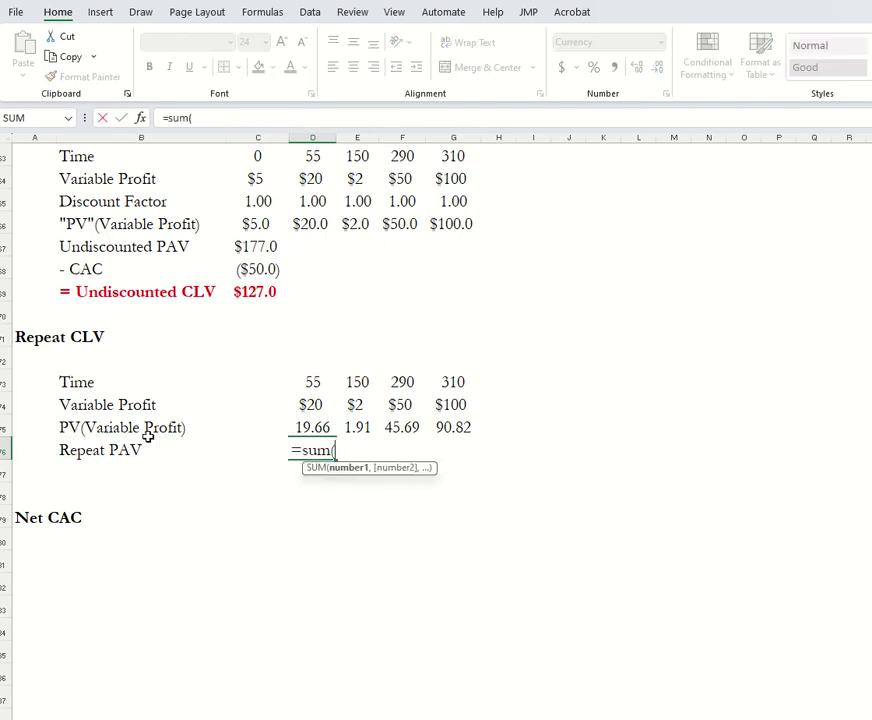
{"action": "key", "text": "Up"}
{"action": "key", "text": "shift+Right"}
{"action": "key", "text": "shift+Right"}
{"action": "key", "text": "shift+Right"}
{"action": "type", "text": ")"}
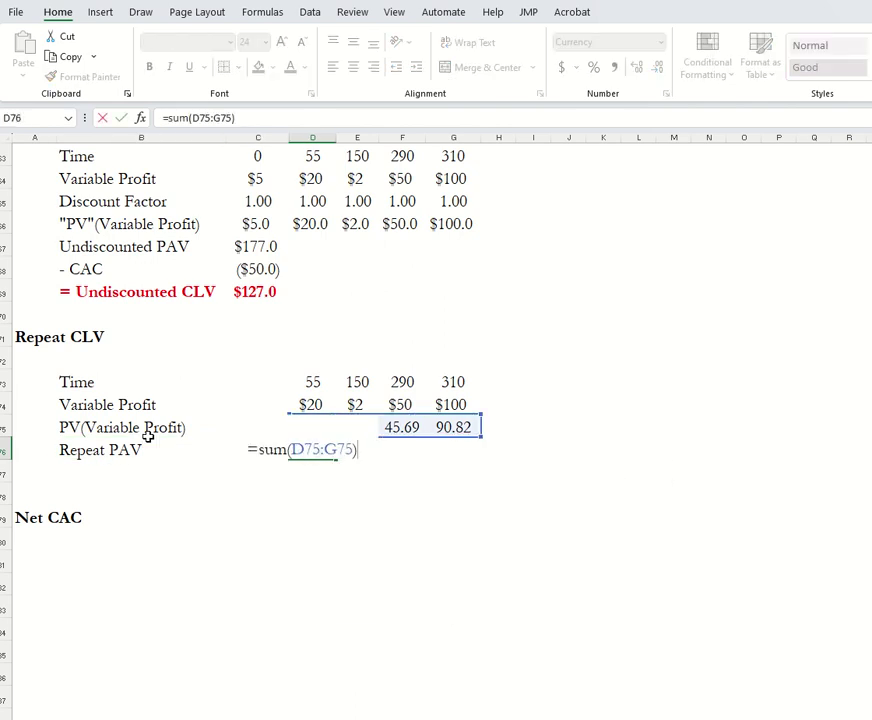
{"action": "key", "text": "Return"}
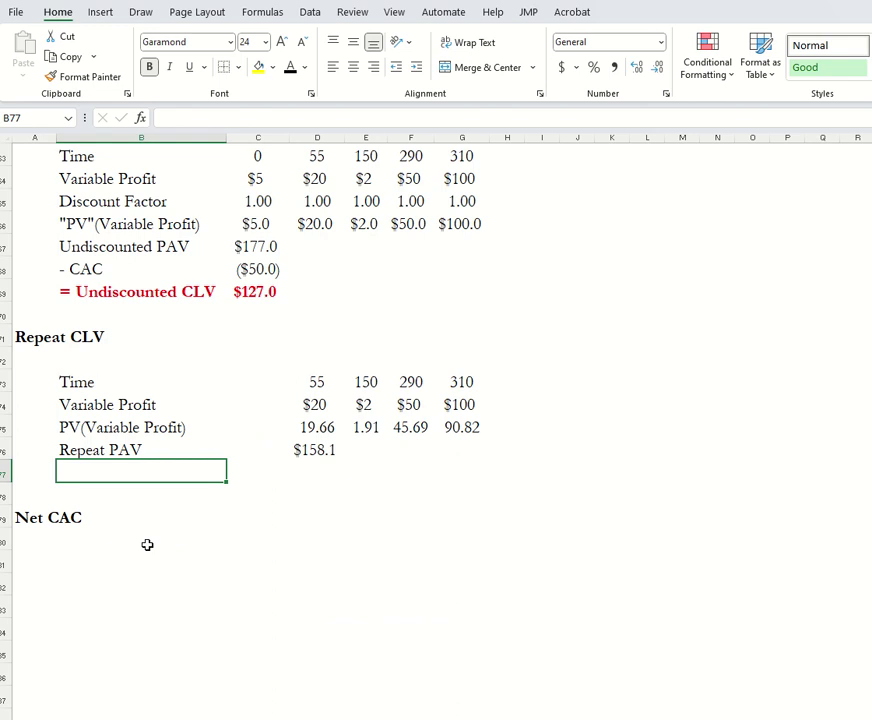
Label B81 "Time" in the Net CAC section and enter 0 in C81
{"action": "left_click", "coordinate": [95, 548]}
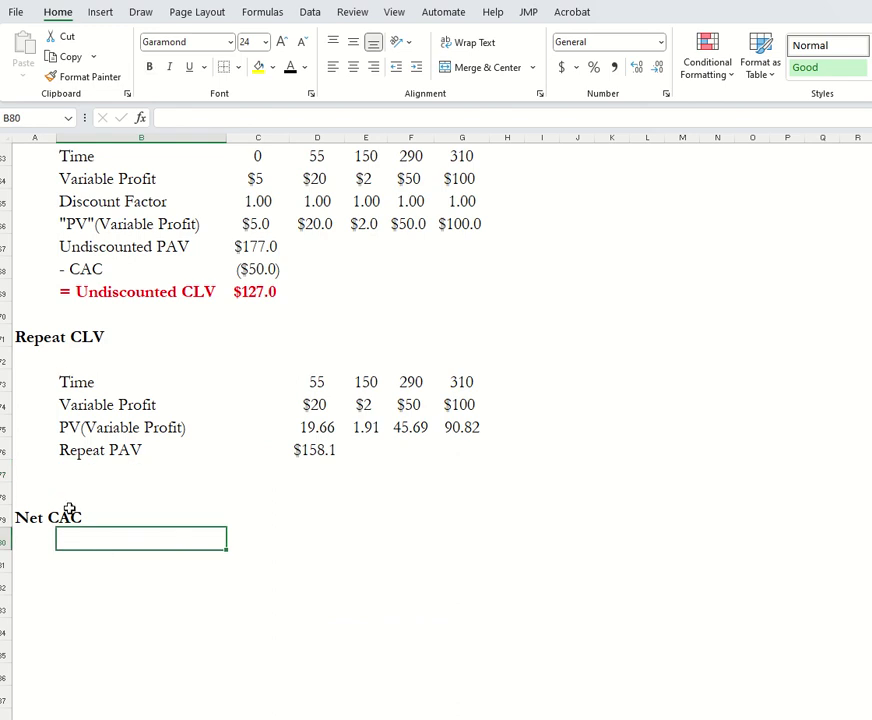
{"action": "left_click", "coordinate": [94, 563]}
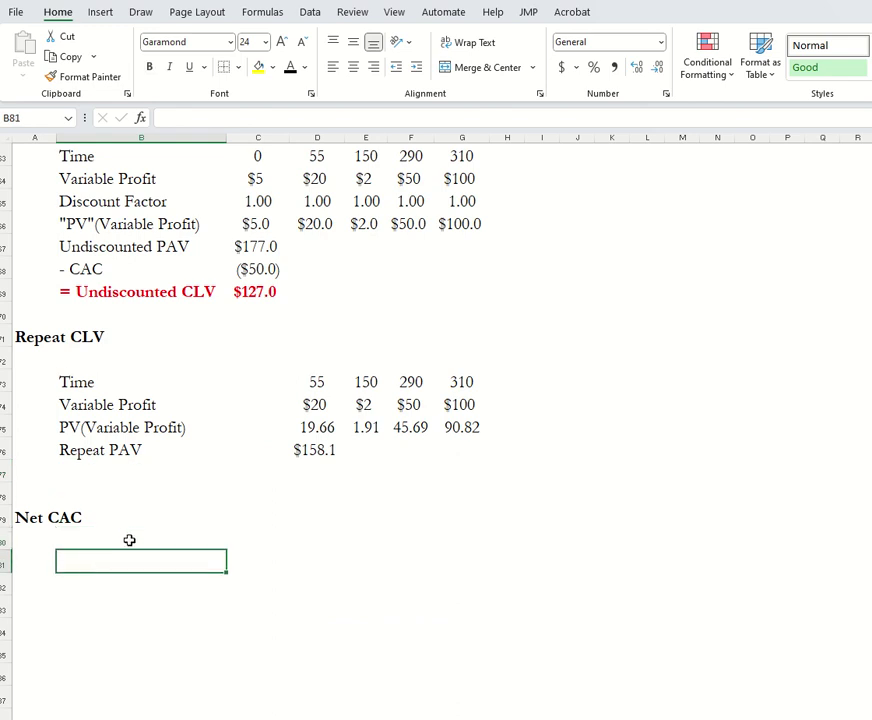
{"action": "type", "text": "Time"}
{"action": "key", "text": "Tab"}
{"action": "type", "text": "0"}
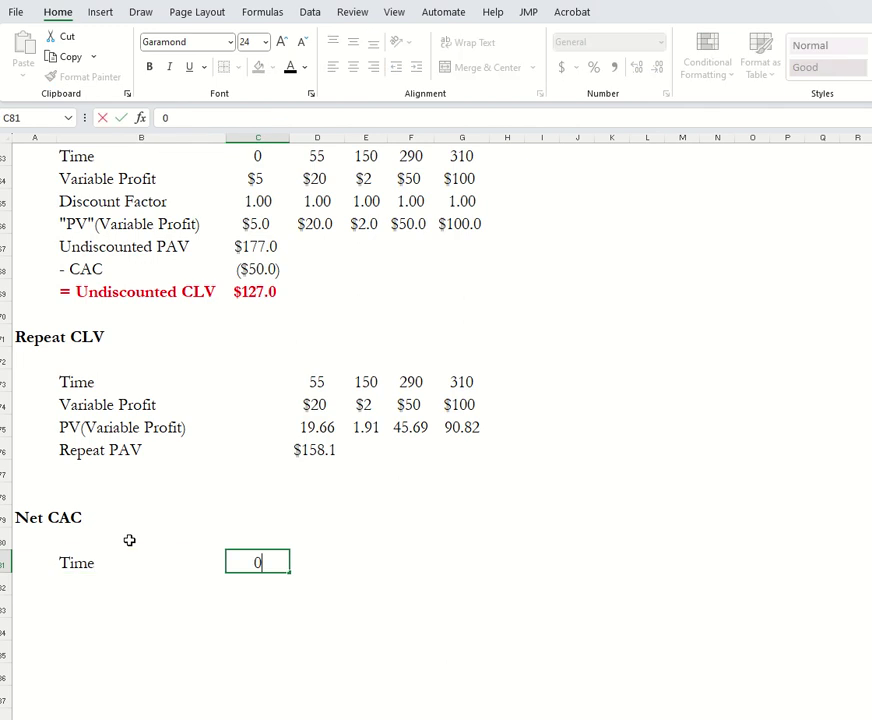
{"action": "key", "text": "Return"}
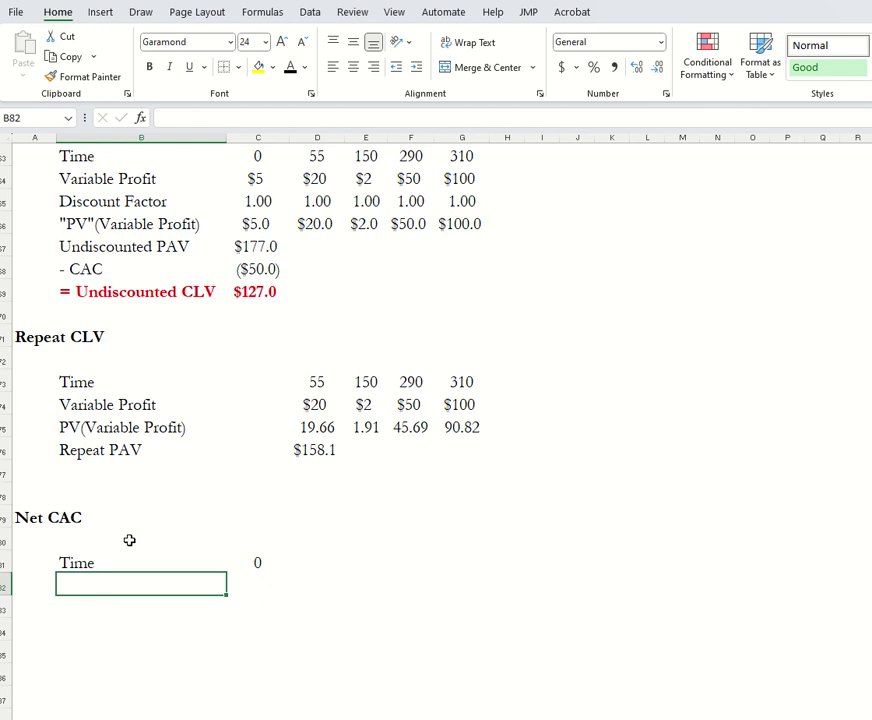
Label B82 "CAC" and enter =C68*-1 in C82 to bring in the acquisition cost as a positive amount
{"action": "type", "text": "CAC"}
{"action": "key", "text": "Tab"}
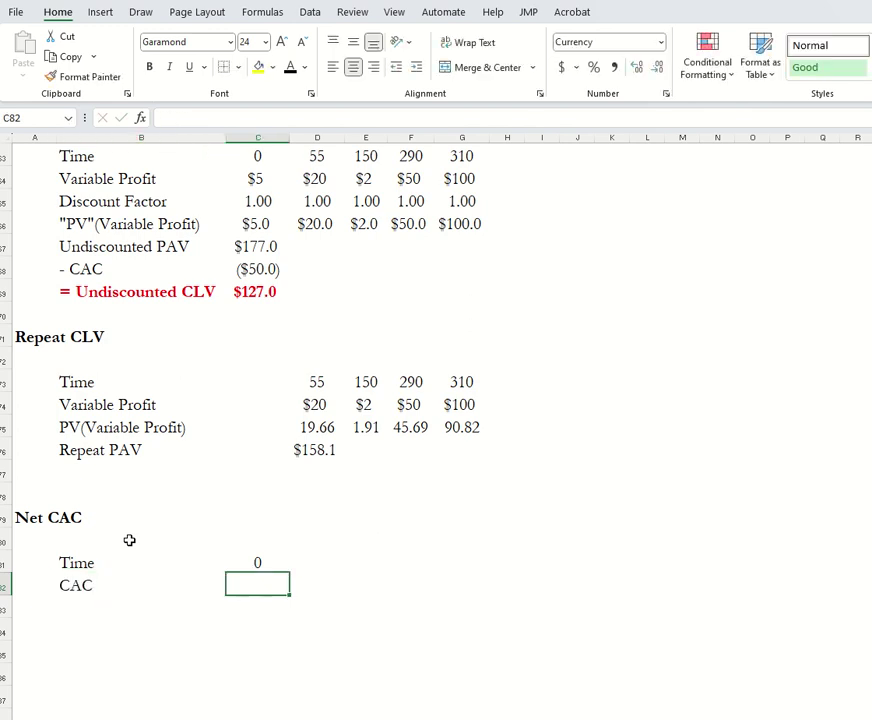
{"action": "type", "text": "="}
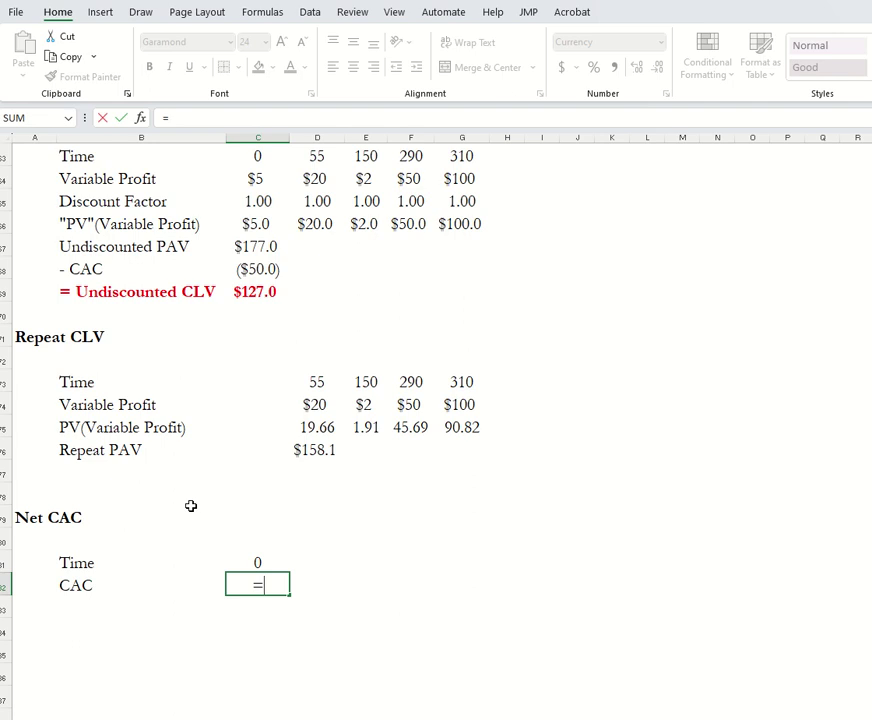
{"action": "left_click", "coordinate": [262, 269]}
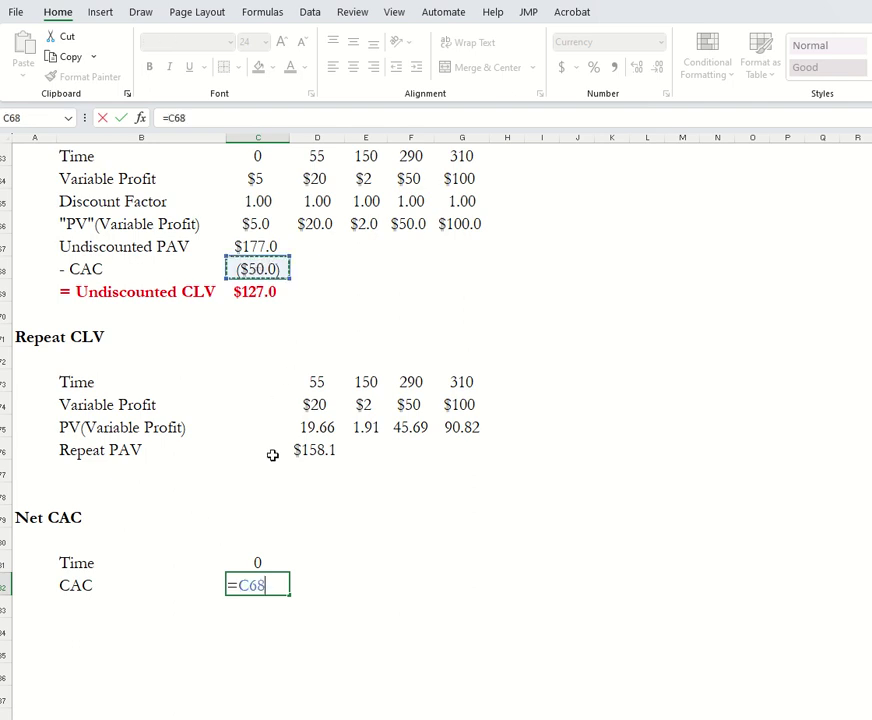
{"action": "type", "text": "*-1"}
{"action": "key", "text": "Return"}
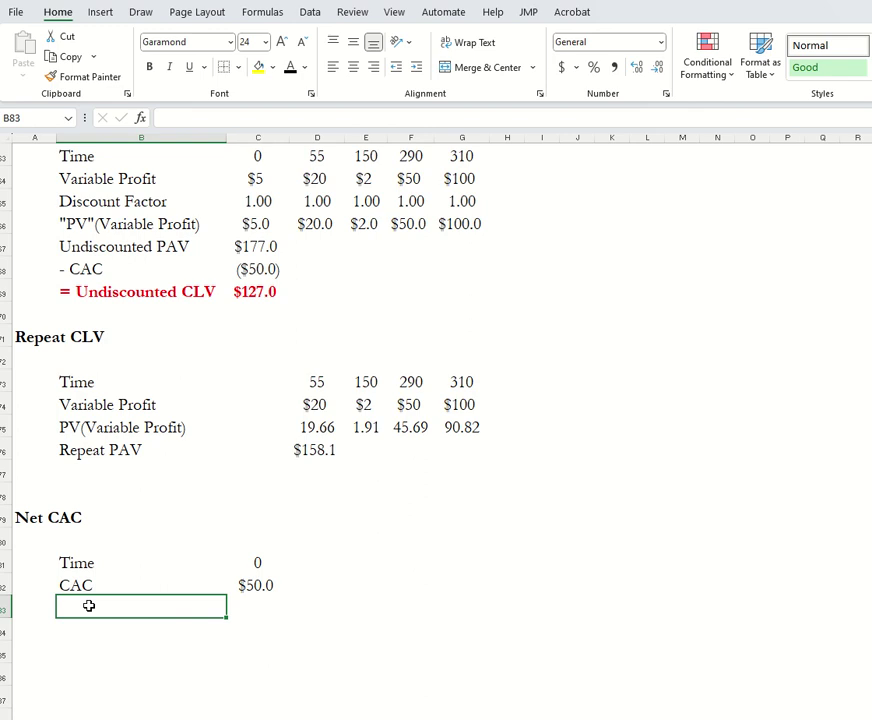
Label B83 "- Variable Profit" and enter =C64 in C83 for the initial purchase's profit
{"action": "type", "text": "'- Var"}
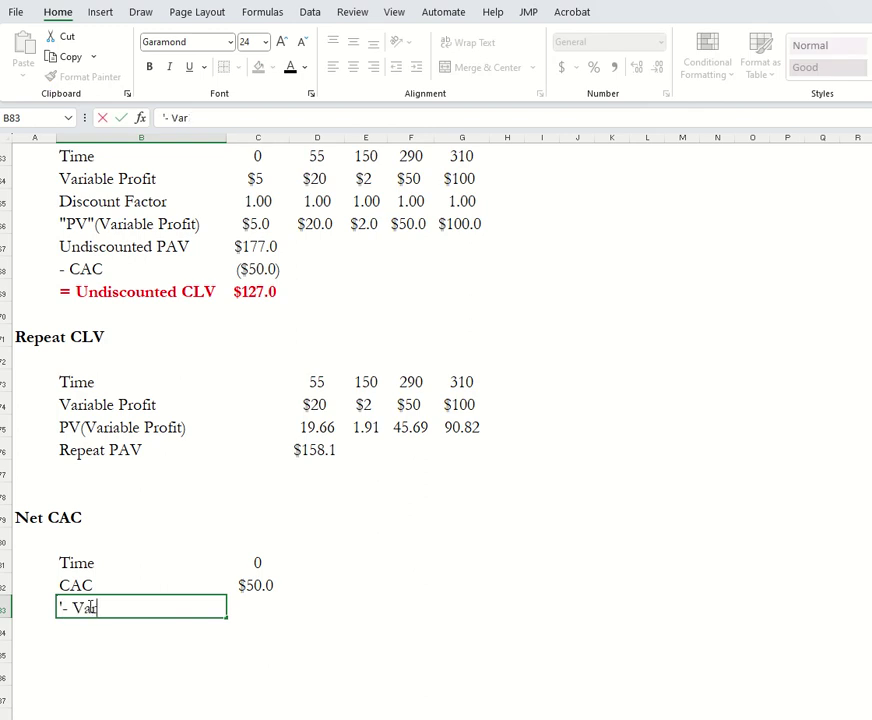
{"action": "type", "text": "iable Profit"}
{"action": "key", "text": "Tab"}
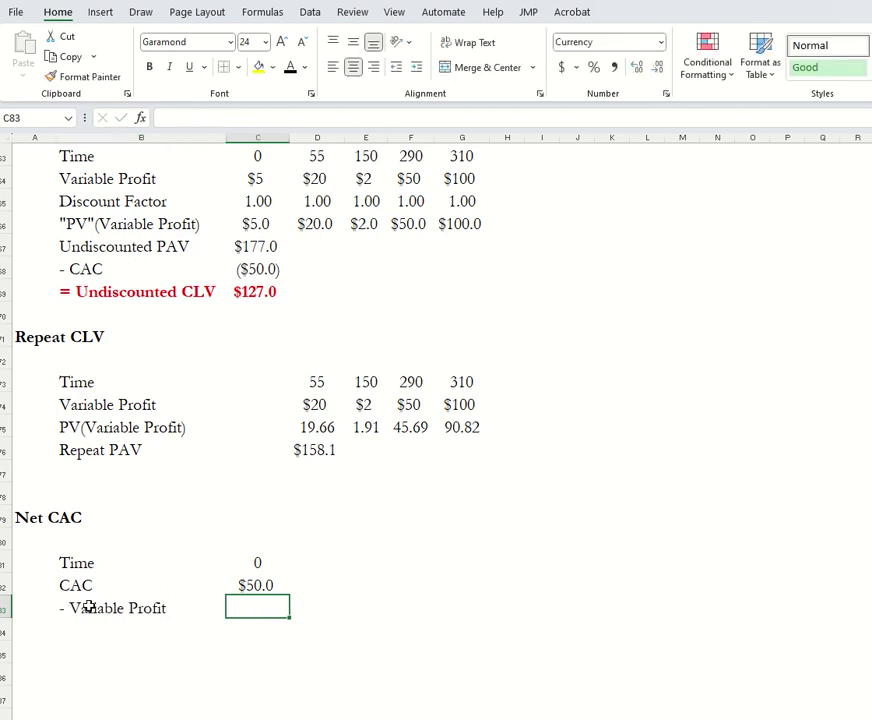
{"action": "type", "text": "="}
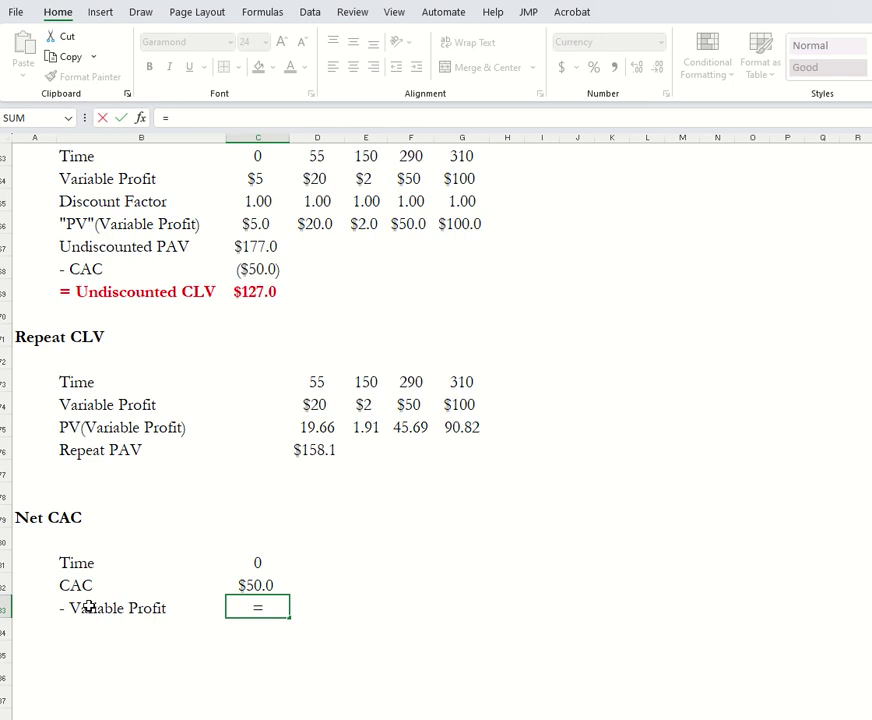
{"action": "left_click", "coordinate": [255, 181]}
{"action": "key", "text": "Return"}
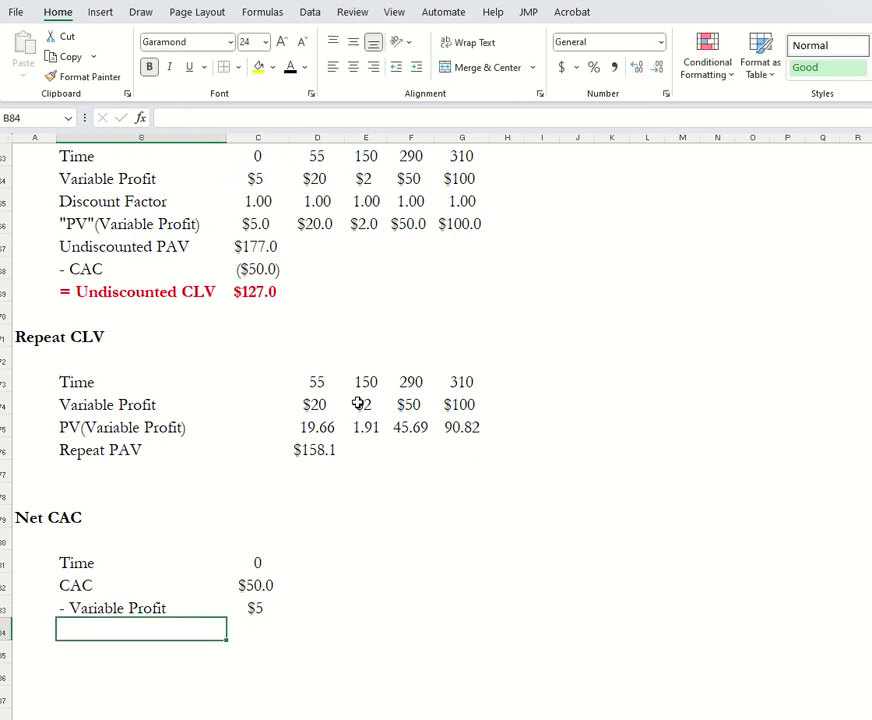
Label B84 "= Net CAC" and enter =C82+C83 in C84
{"action": "type", "text": "'="}
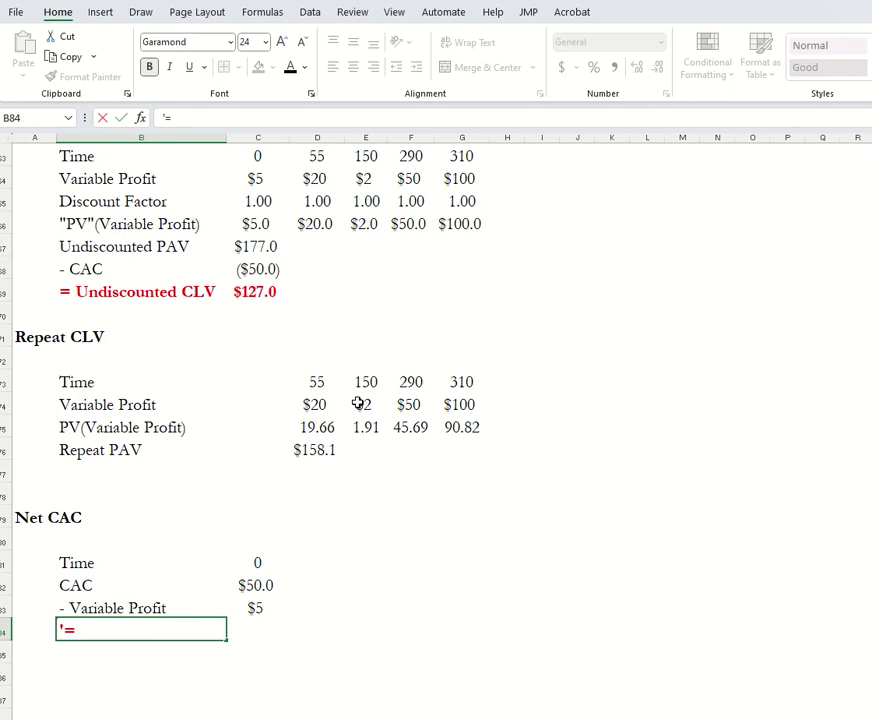
{"action": "type", "text": " Net CAC"}
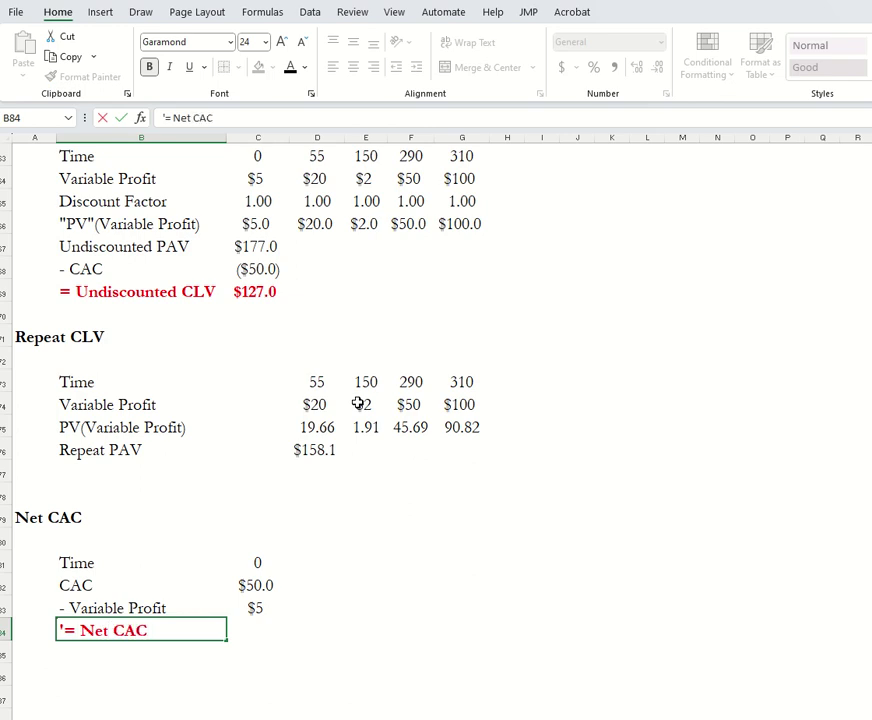
{"action": "key", "text": "Tab"}
{"action": "type", "text": "="}
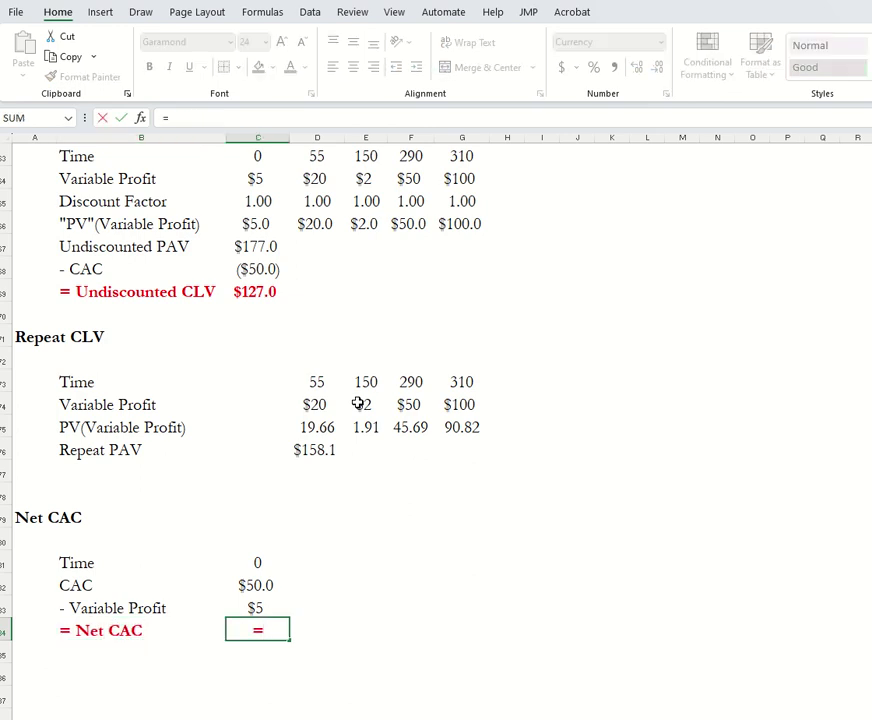
{"action": "key", "text": "Up"}
{"action": "key", "text": "Up"}
{"action": "type", "text": "+"}
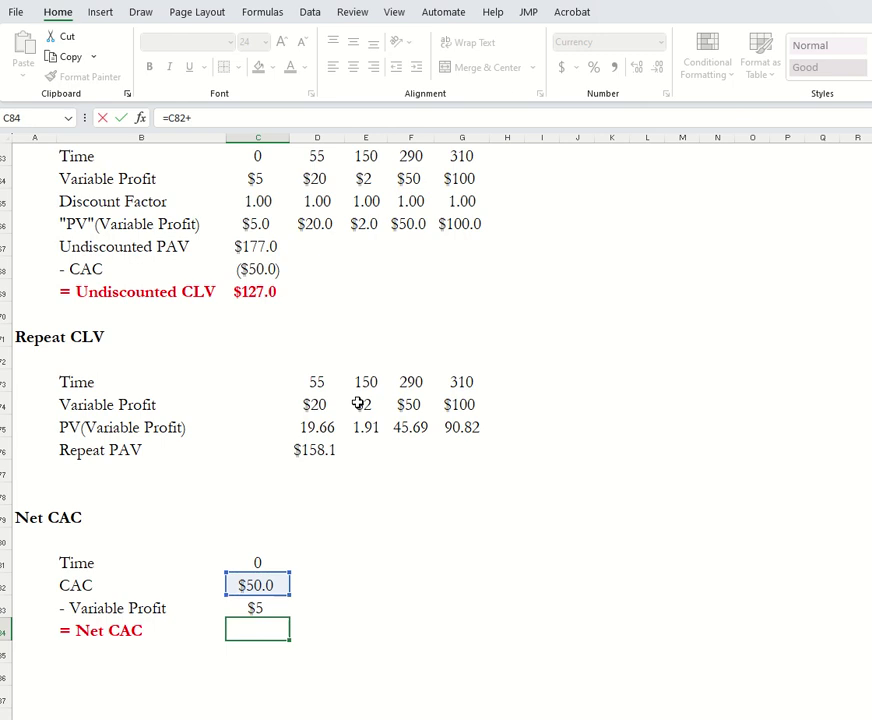
{"action": "key", "text": "Up"}
{"action": "key", "text": "Return"}
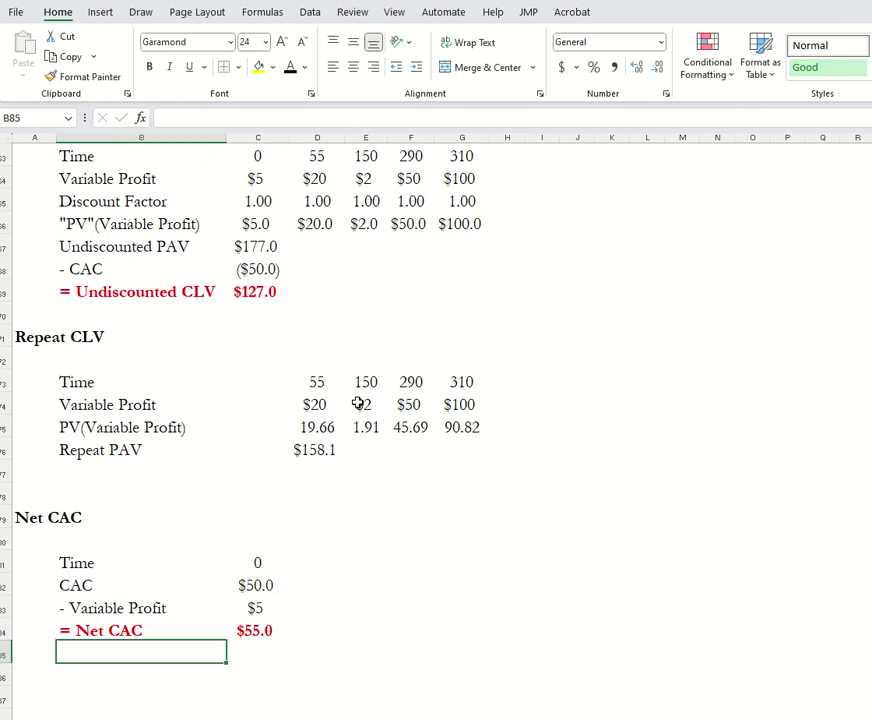
Change the Net CAC section's Variable Profit formula in C83 to =C64*-1 so the profit is subtracted
{"action": "left_click", "coordinate": [253, 630]}
{"action": "left_click", "coordinate": [267, 613]}
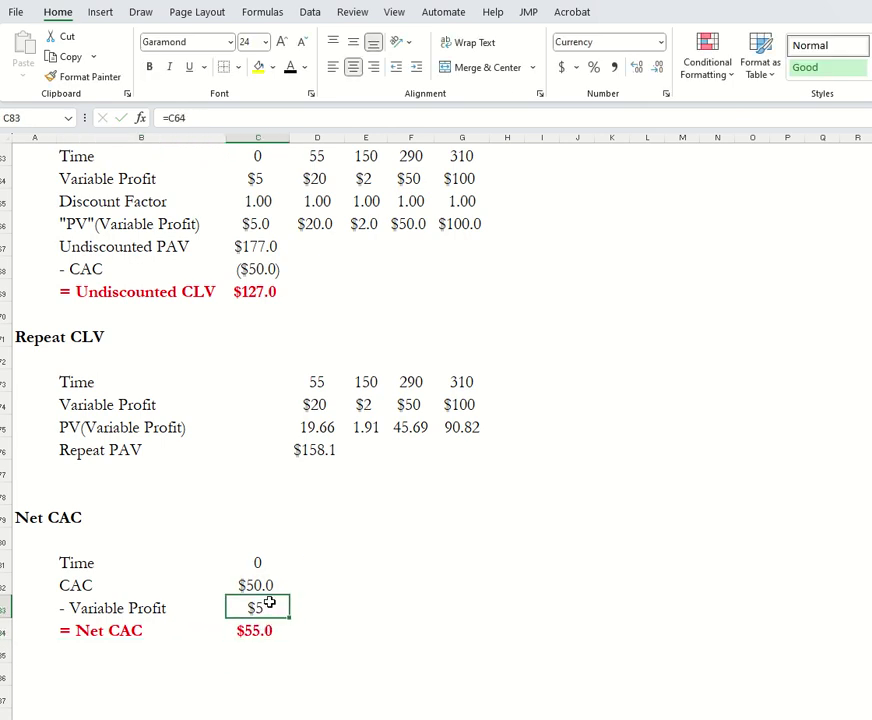
{"action": "left_click", "coordinate": [201, 118]}
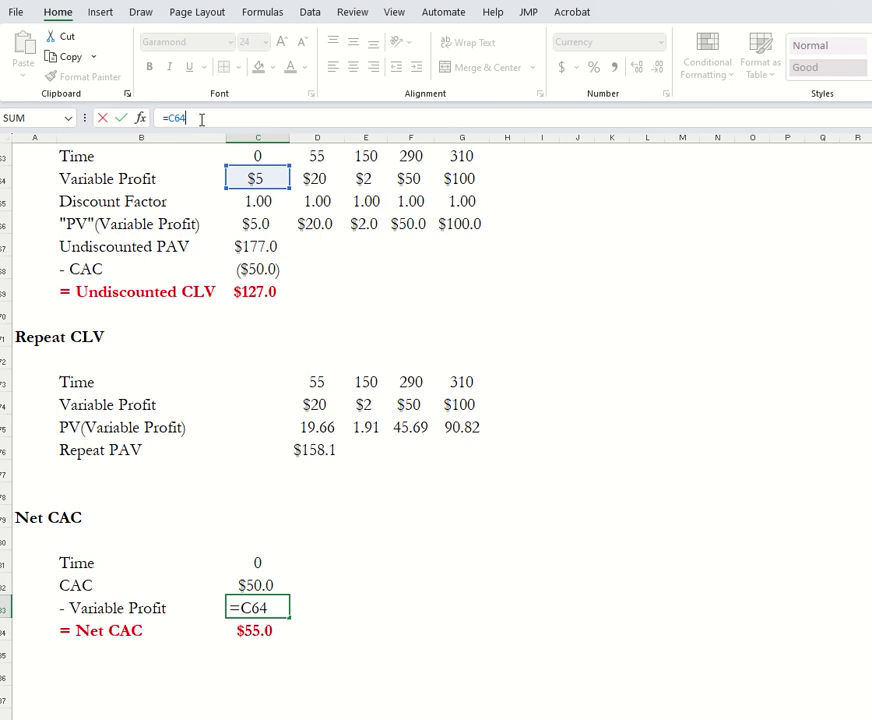
{"action": "type", "text": "*-1"}
{"action": "key", "text": "Return"}
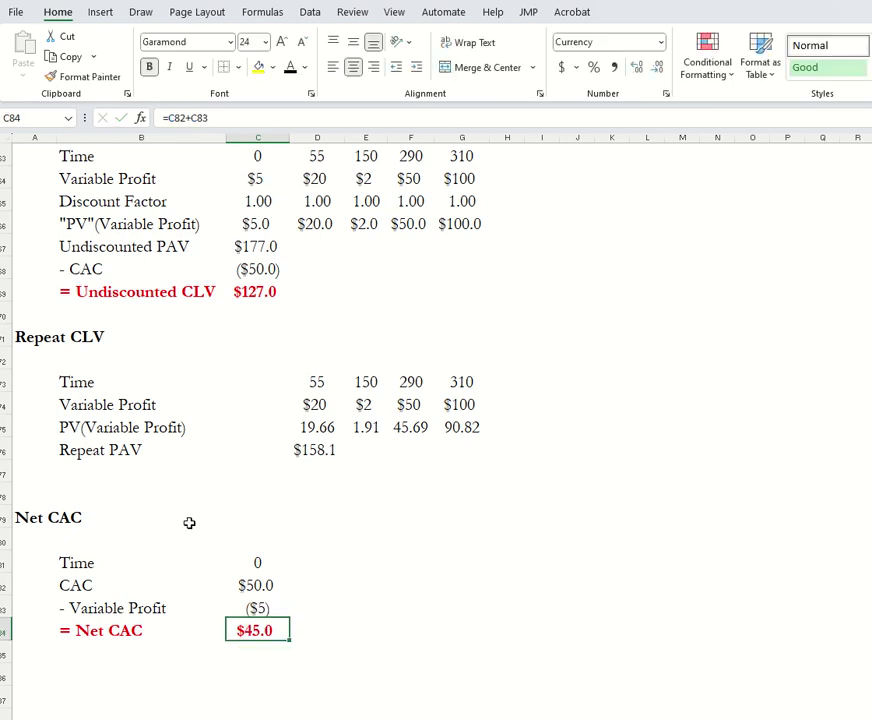
{"action": "left_click", "coordinate": [253, 585]}
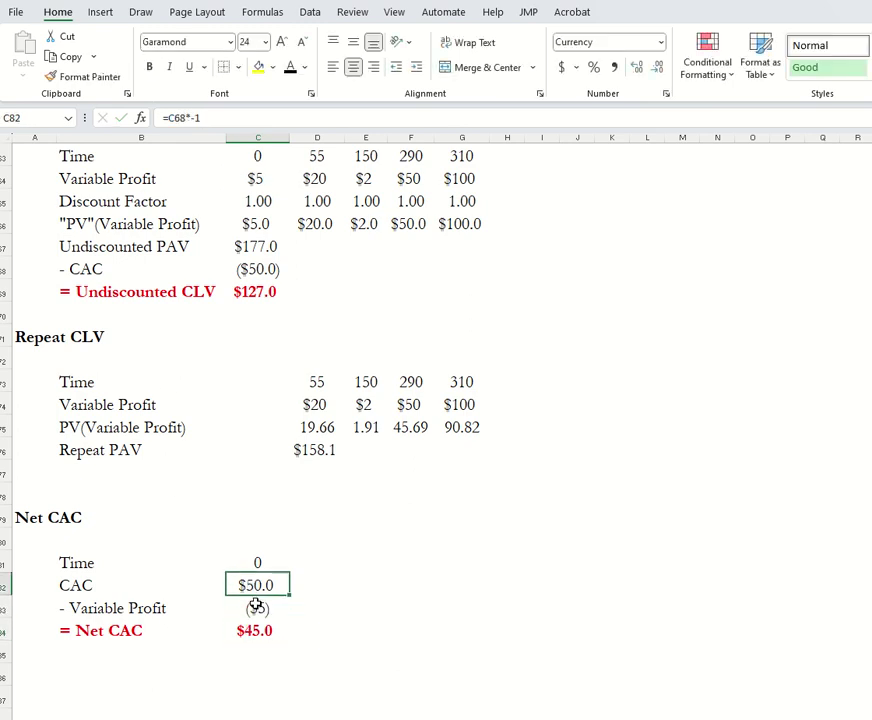
Review the Net CAC calculation, the Summary inputs, and the HV, 90-day CLV, Sales CLV and Undiscounted CLV sections of the worksheet
{"action": "left_click_drag", "start_coordinate": [257, 606], "coordinate": [150, 607]}
{"action": "left_click", "coordinate": [251, 631]}
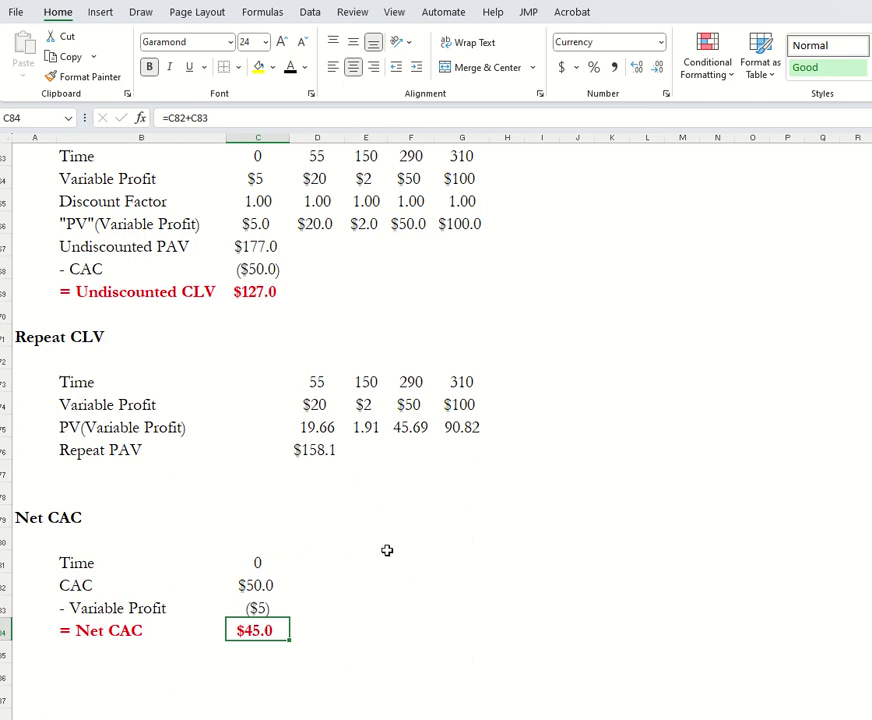
{"action": "scroll", "coordinate": [387, 550], "scroll_direction": "up", "scroll_amount": 20}
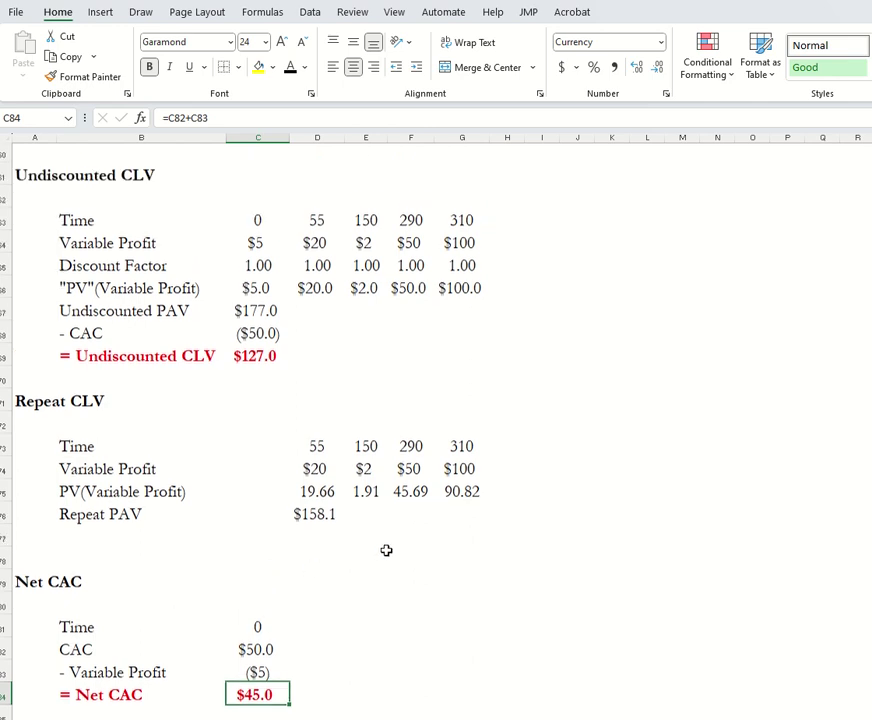
{"action": "scroll", "coordinate": [385, 550], "scroll_direction": "up", "scroll_amount": 1}
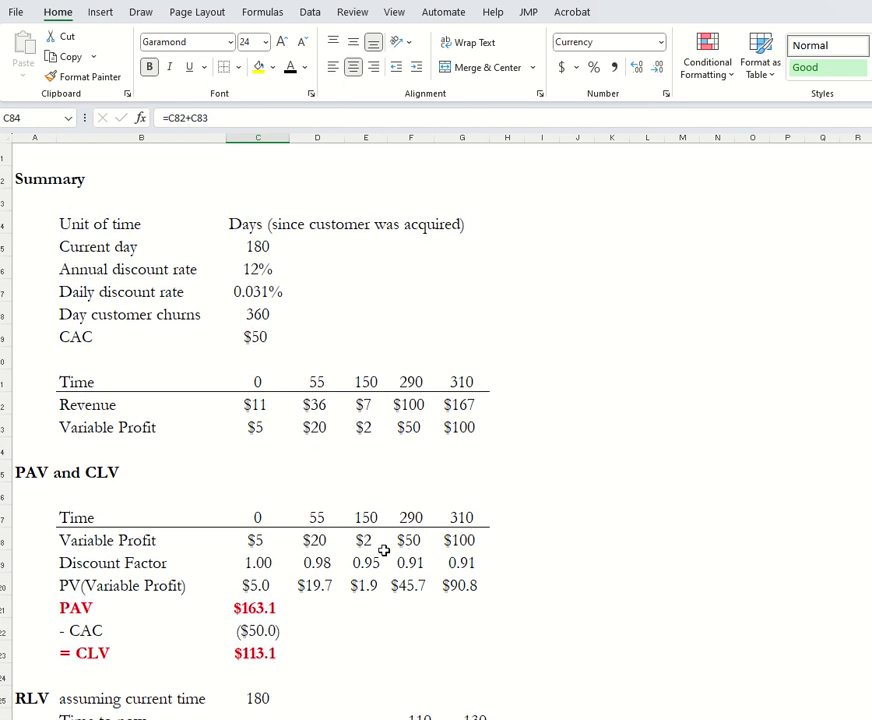
{"action": "scroll", "coordinate": [383, 550], "scroll_direction": "down", "scroll_amount": 14}
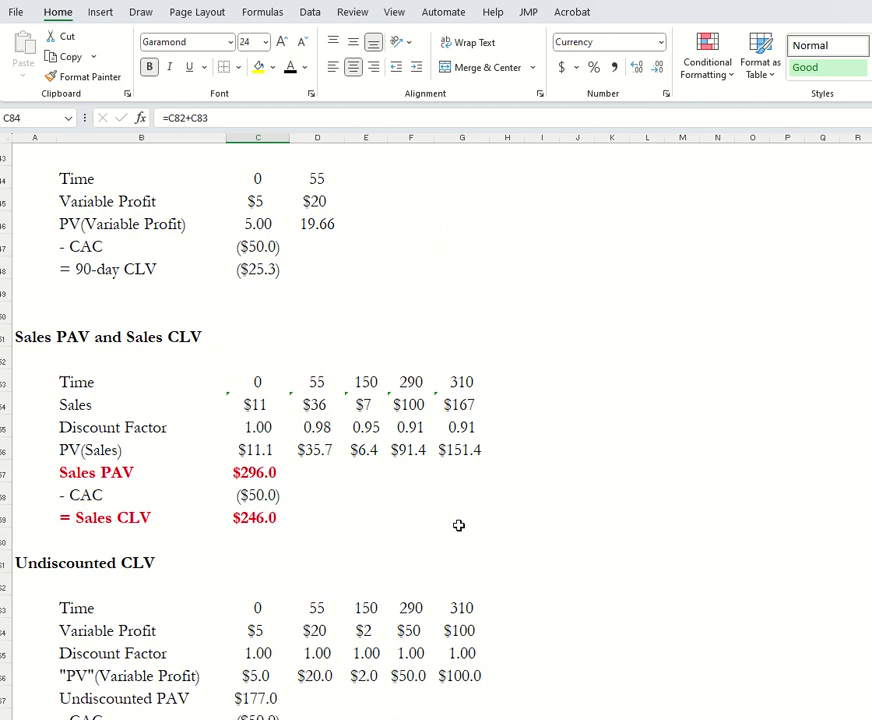
{"action": "left_click", "coordinate": [19, 337]}
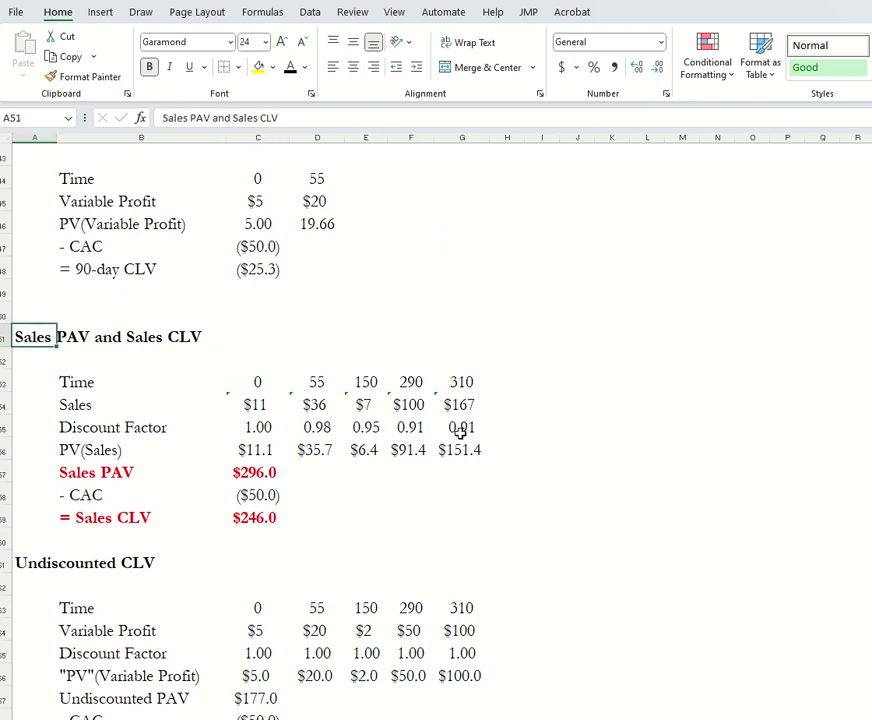
{"action": "scroll", "coordinate": [576, 510], "scroll_direction": "up", "scroll_amount": 5}
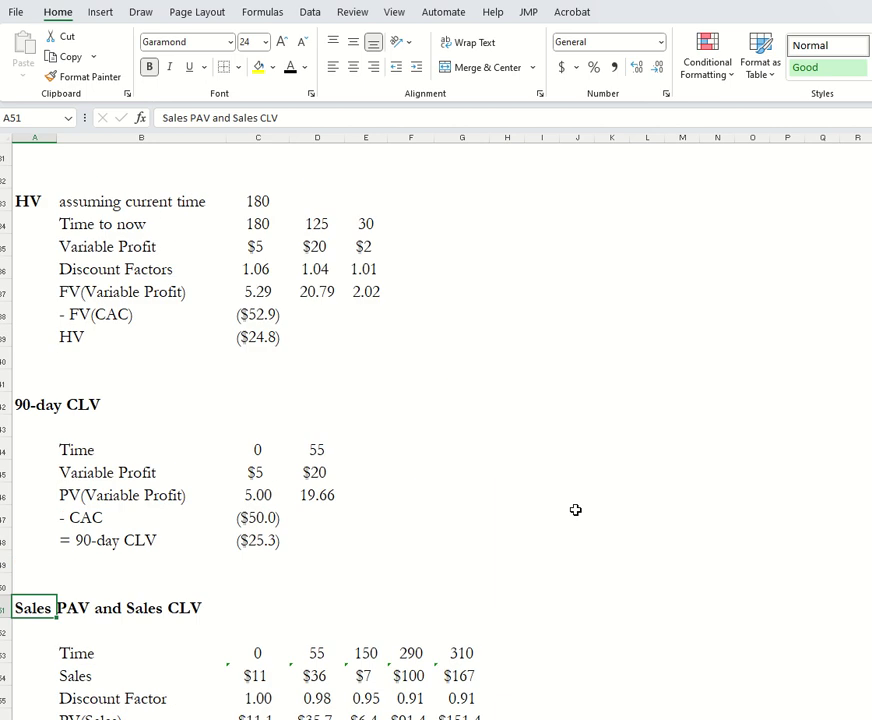
{"action": "scroll", "coordinate": [576, 510], "scroll_direction": "down", "scroll_amount": 3}
{"action": "scroll", "coordinate": [576, 510], "scroll_direction": "down", "scroll_amount": 1}
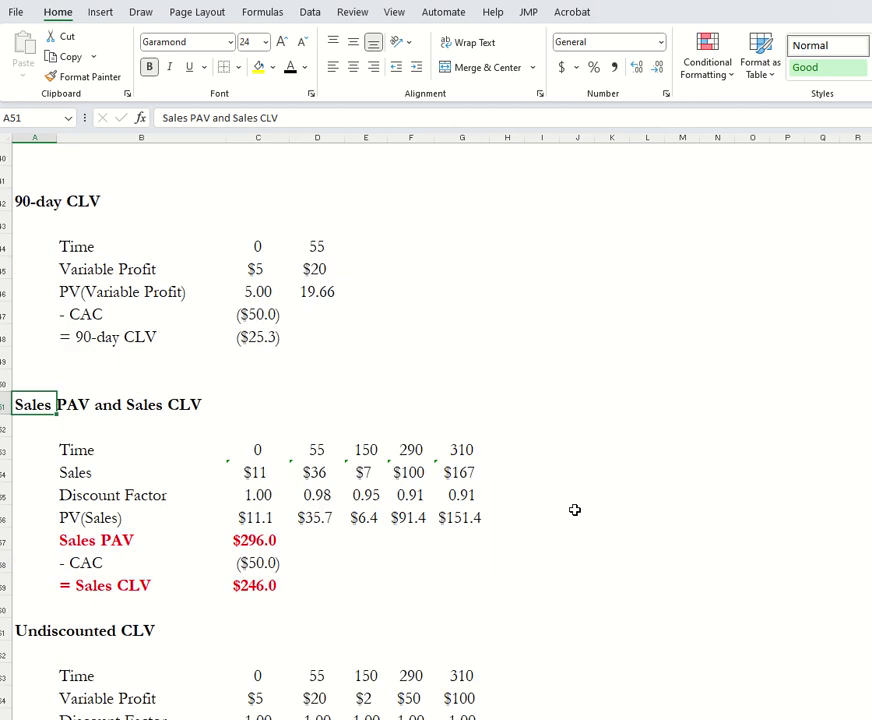